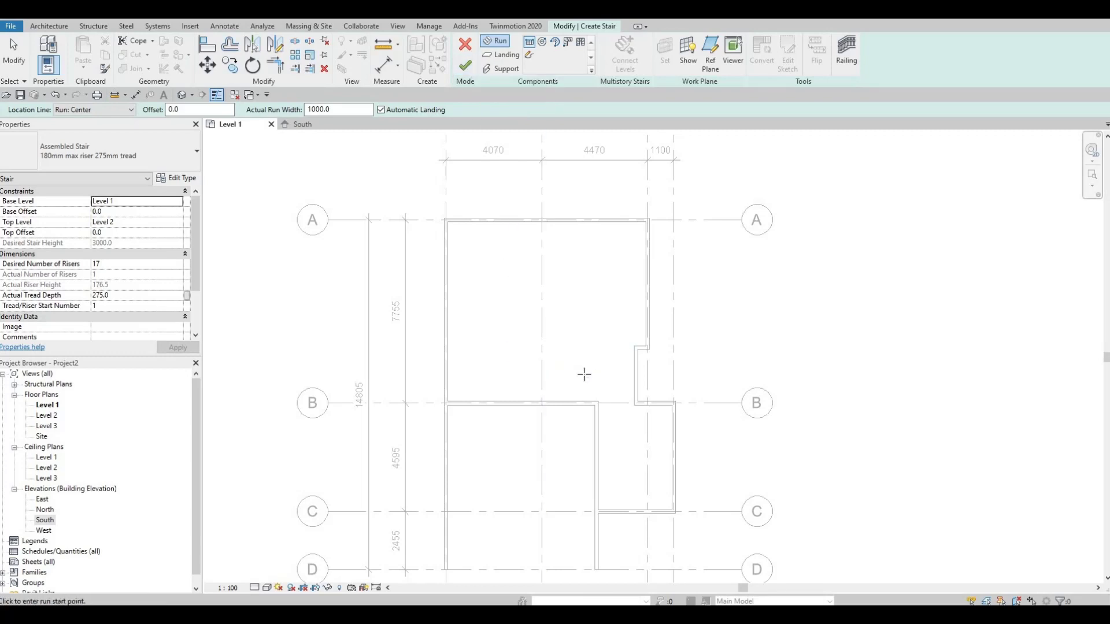
left_click(567, 378)
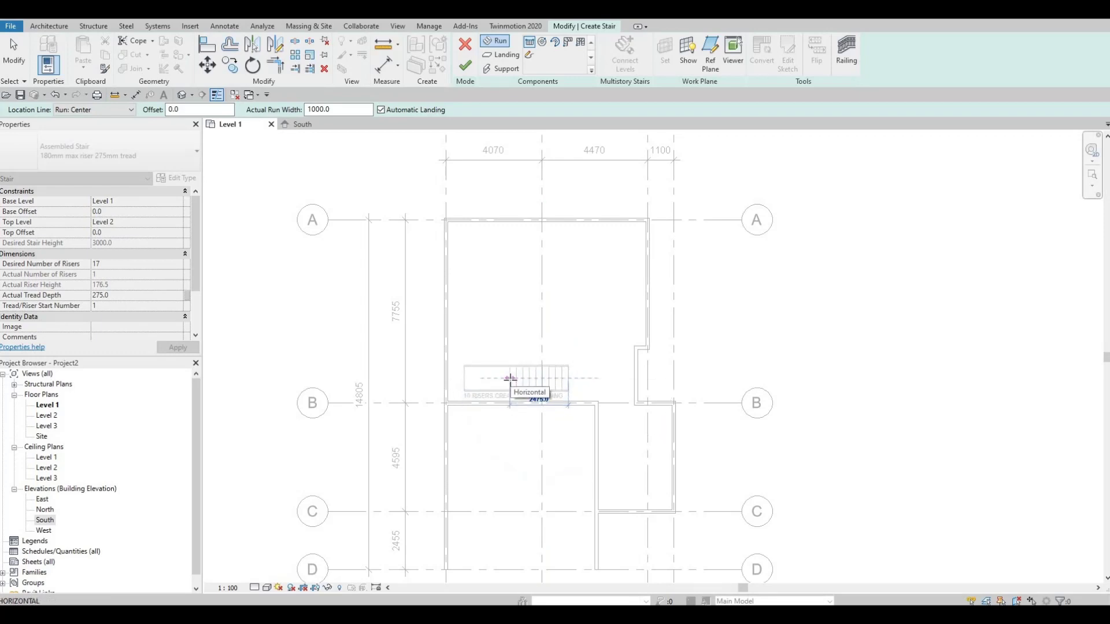
scroll(506, 382, "up", 1)
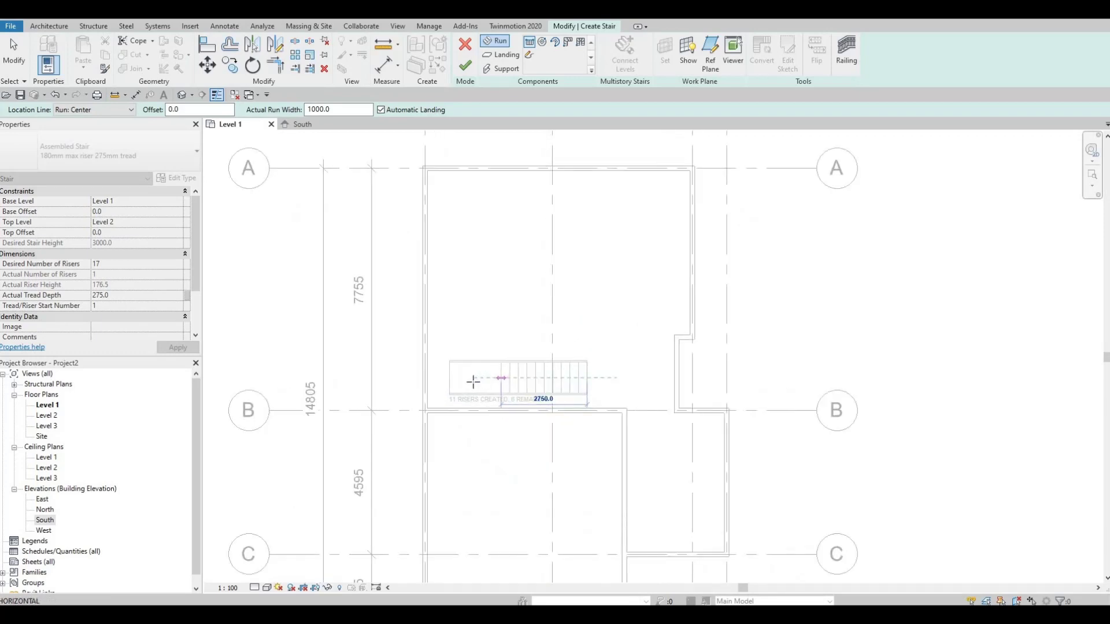
left_click(441, 379)
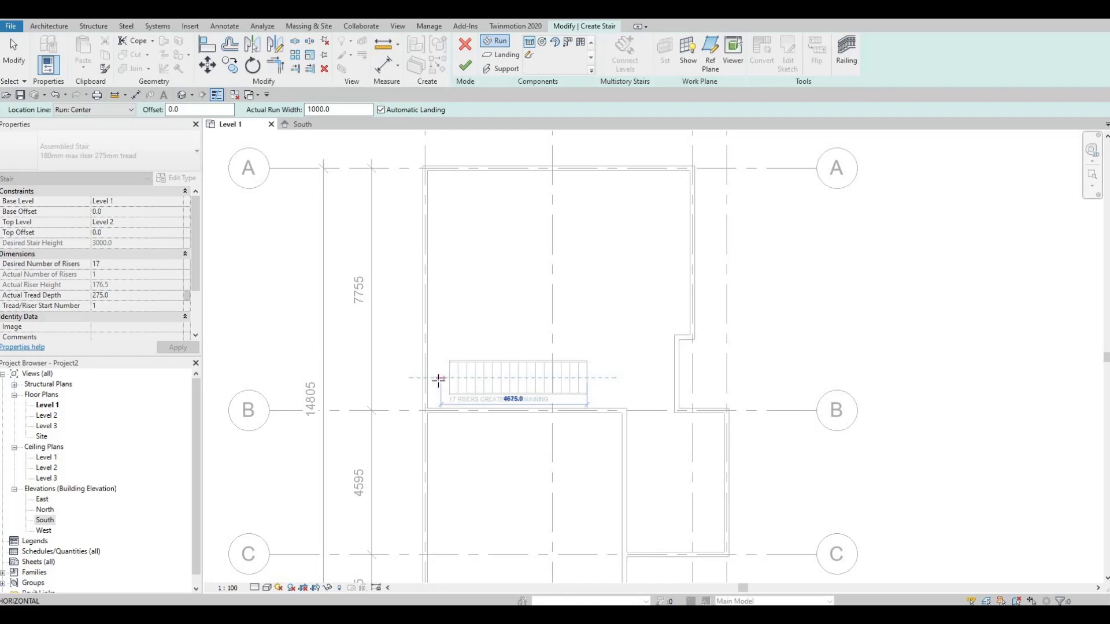
key("Escape")
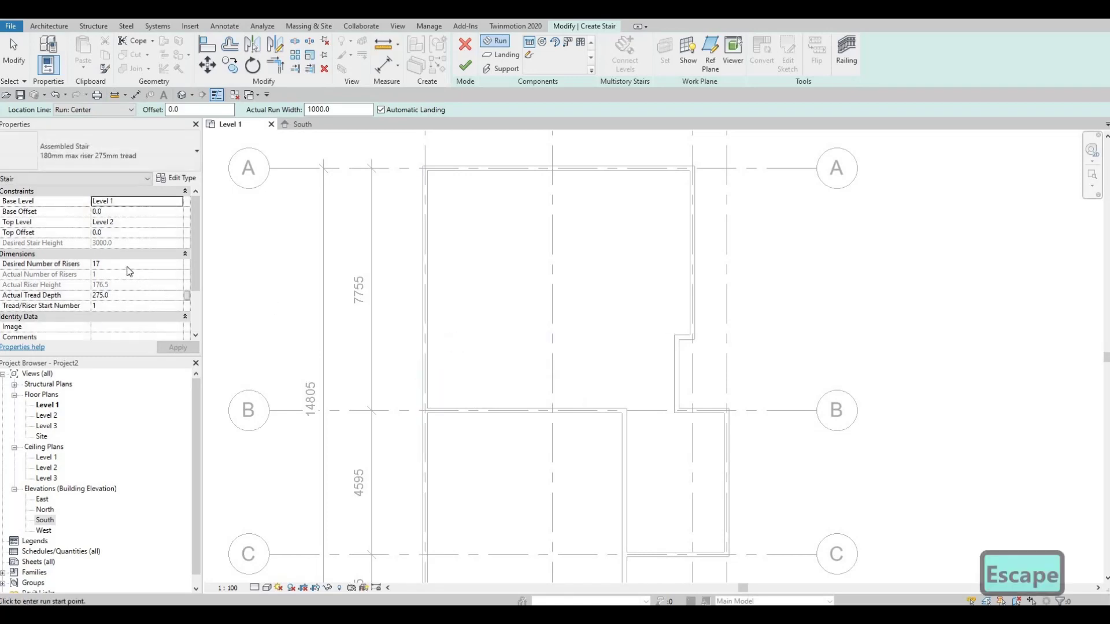
- Set the stair's desired number of risers to 14 and accept the riser height warning
key("Tab")
key("Tab")
key("Tab")
key("Tab")
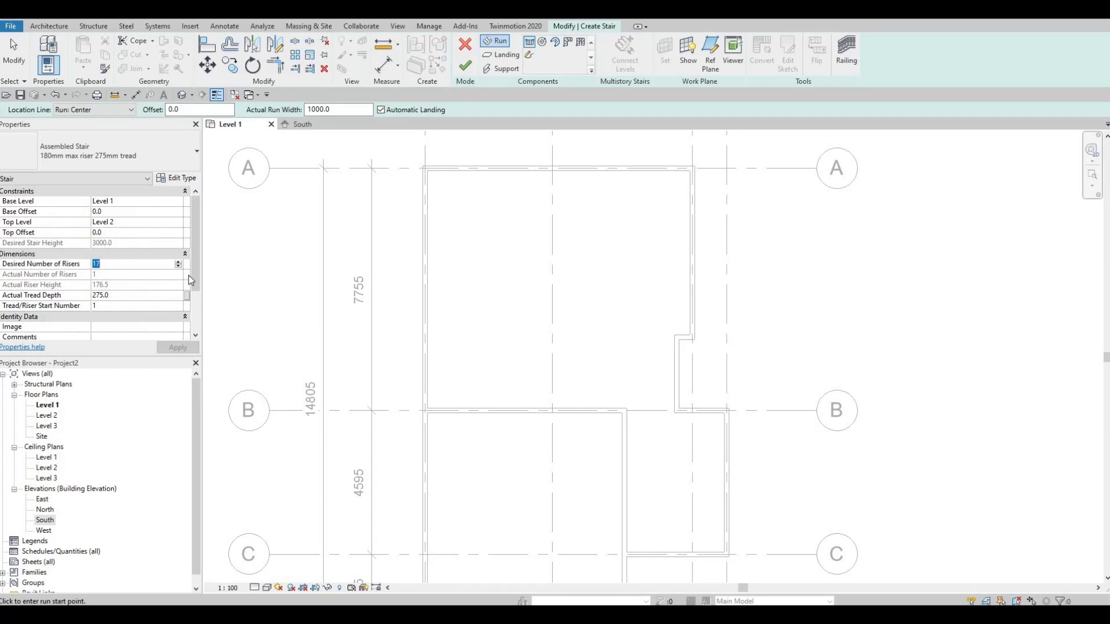
type("14")
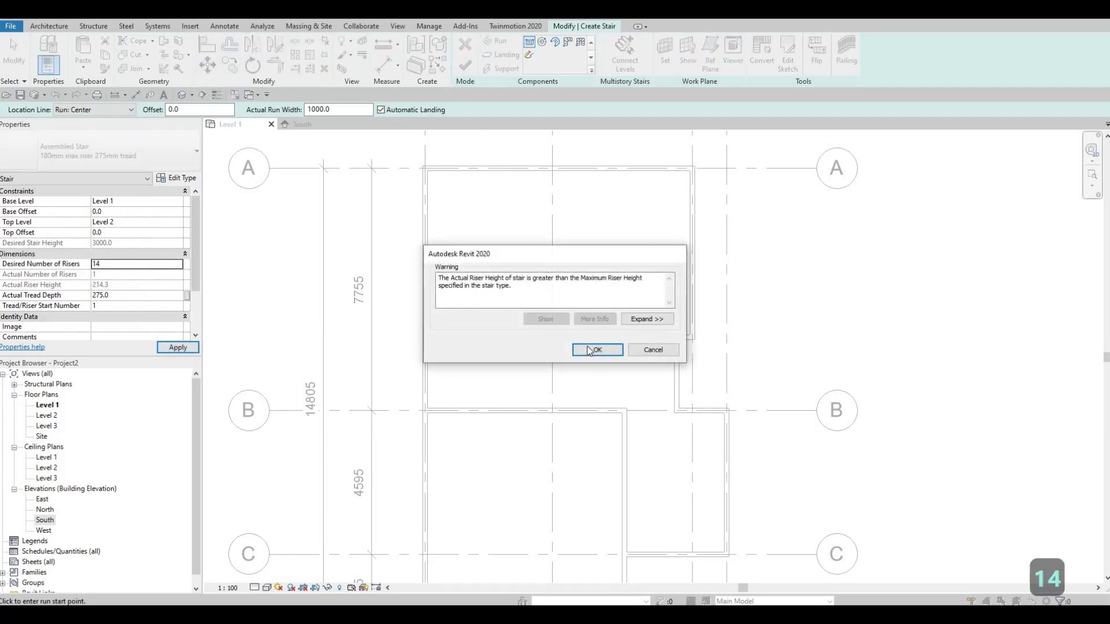
key("Return")
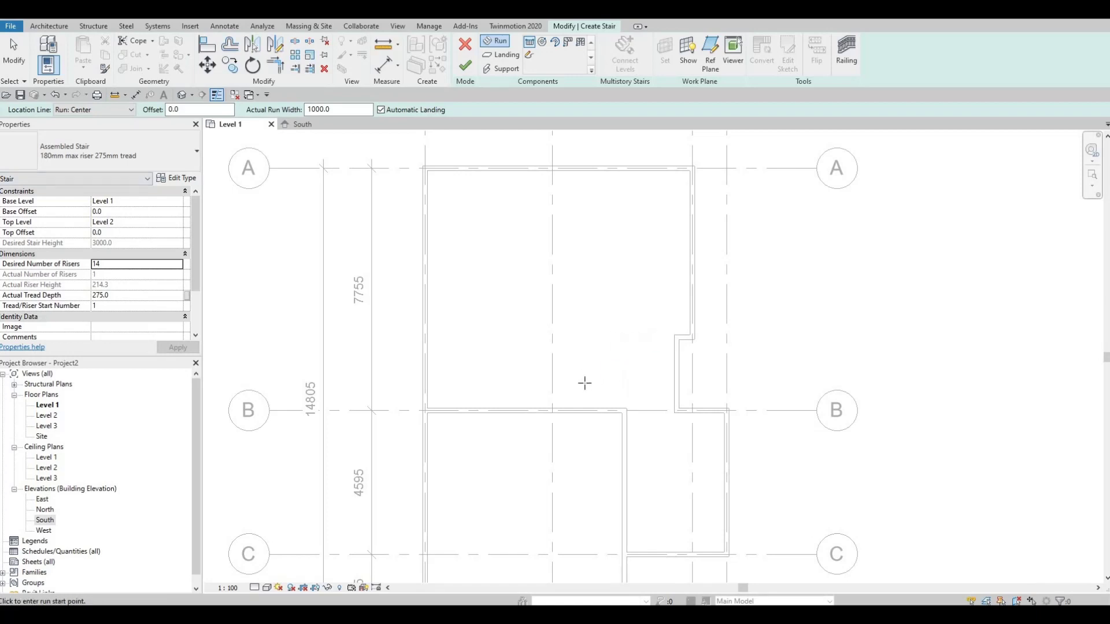
- Draw a straight 14-riser run about 3575 mm long from right to left just above the grid B wall, and finish the stair
left_click(583, 384)
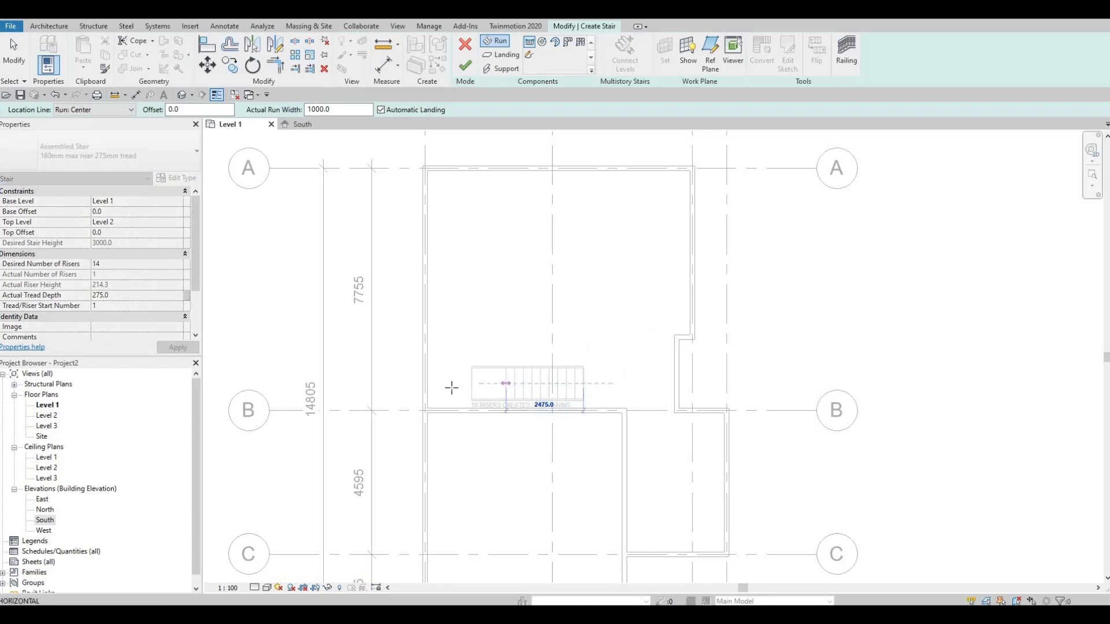
left_click(451, 384)
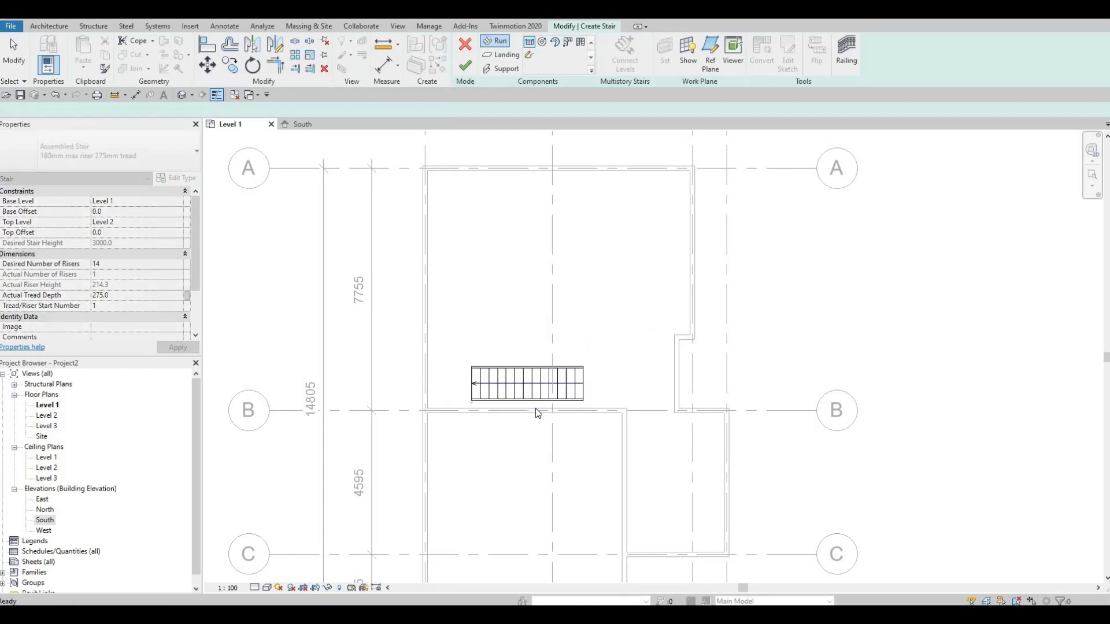
scroll(573, 391, "up", 2)
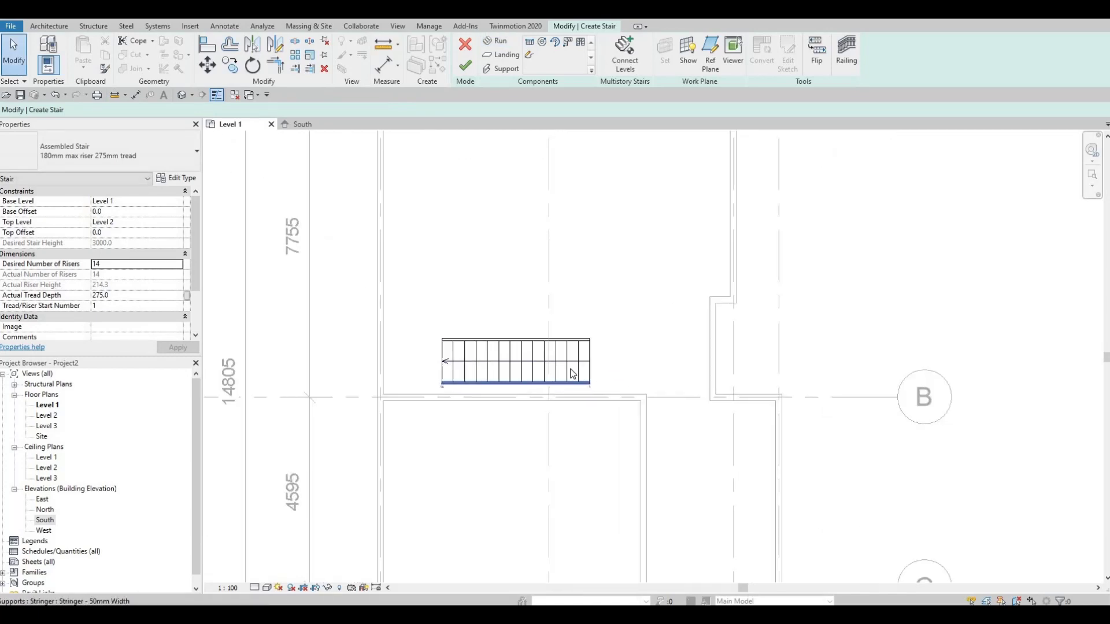
left_click(465, 65)
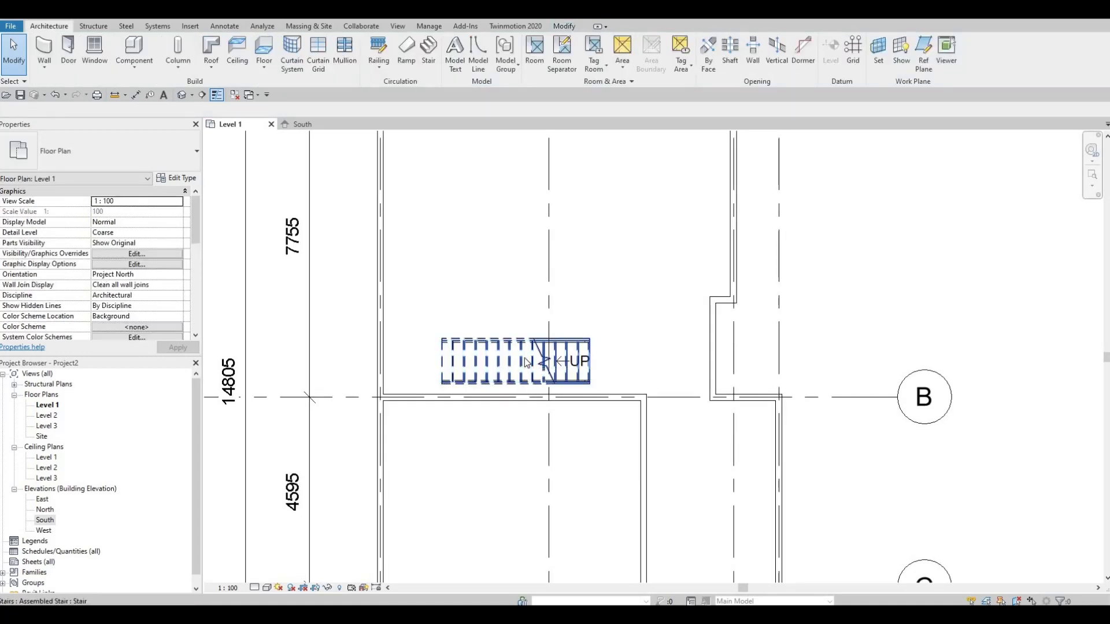
- Nudge the finished stair down toward the grid B wall and slightly to the right
left_click(526, 362)
key("Down")
key("Down")
key("Down")
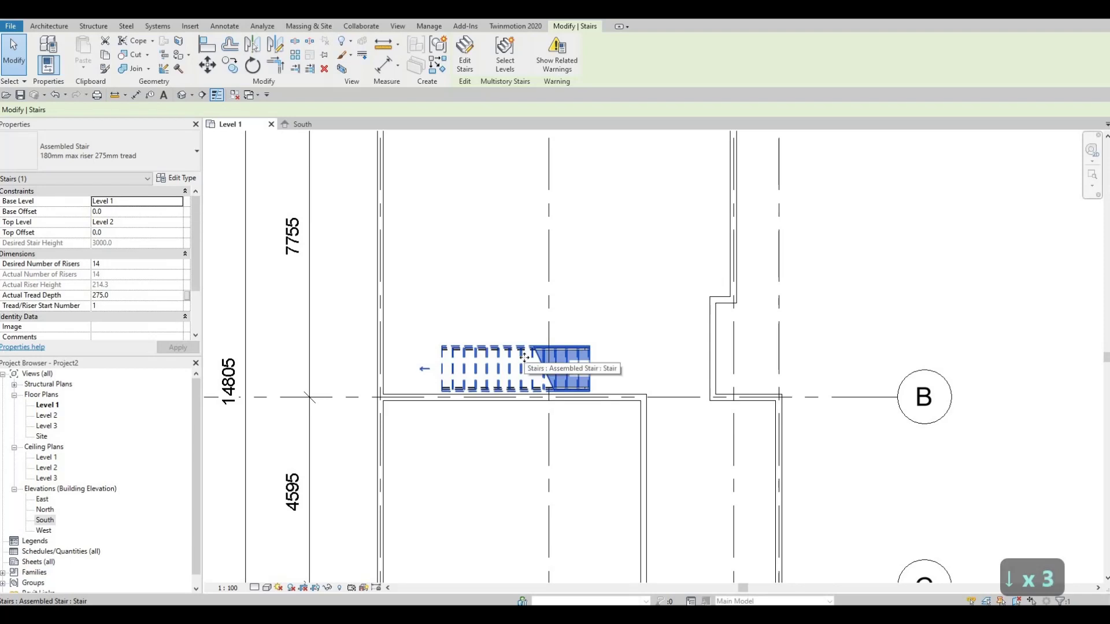
key("Right")
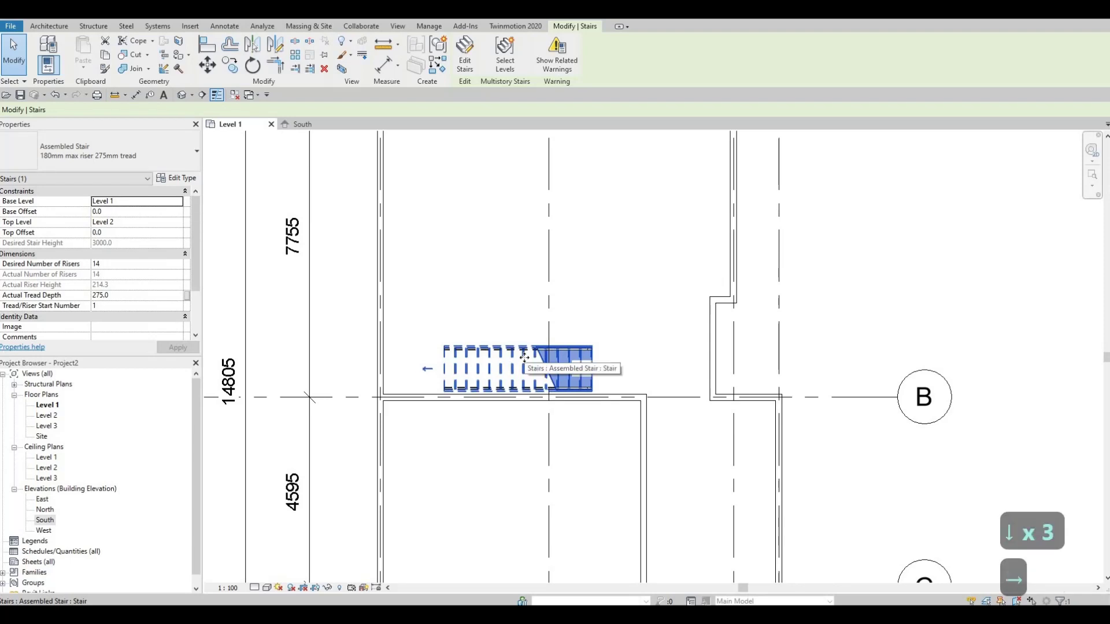
key("Right")
key("Right")
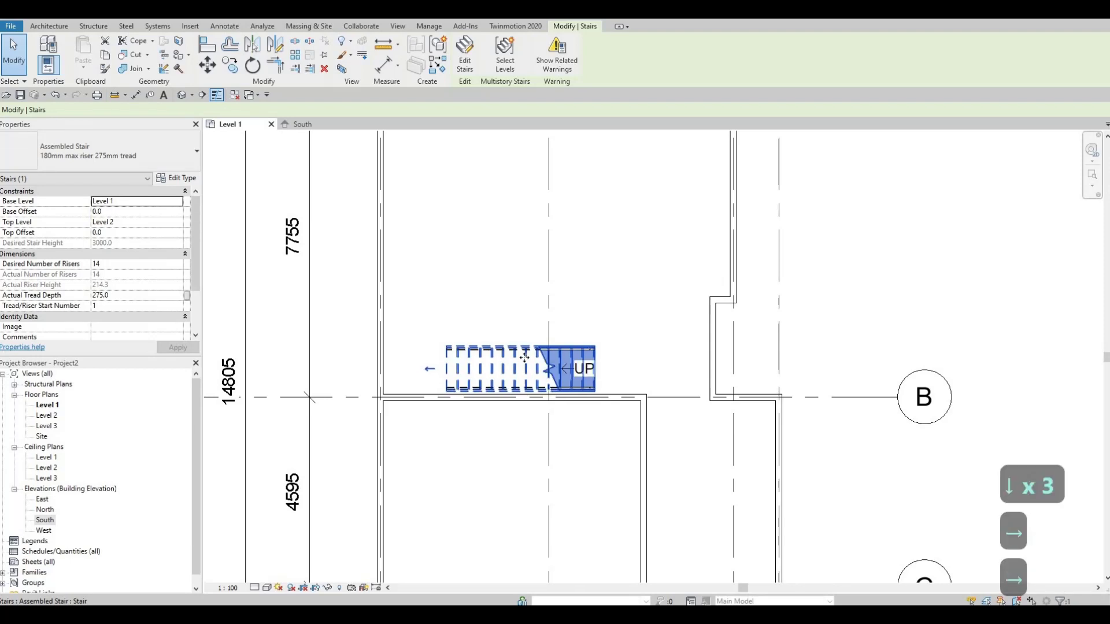
key("Escape")
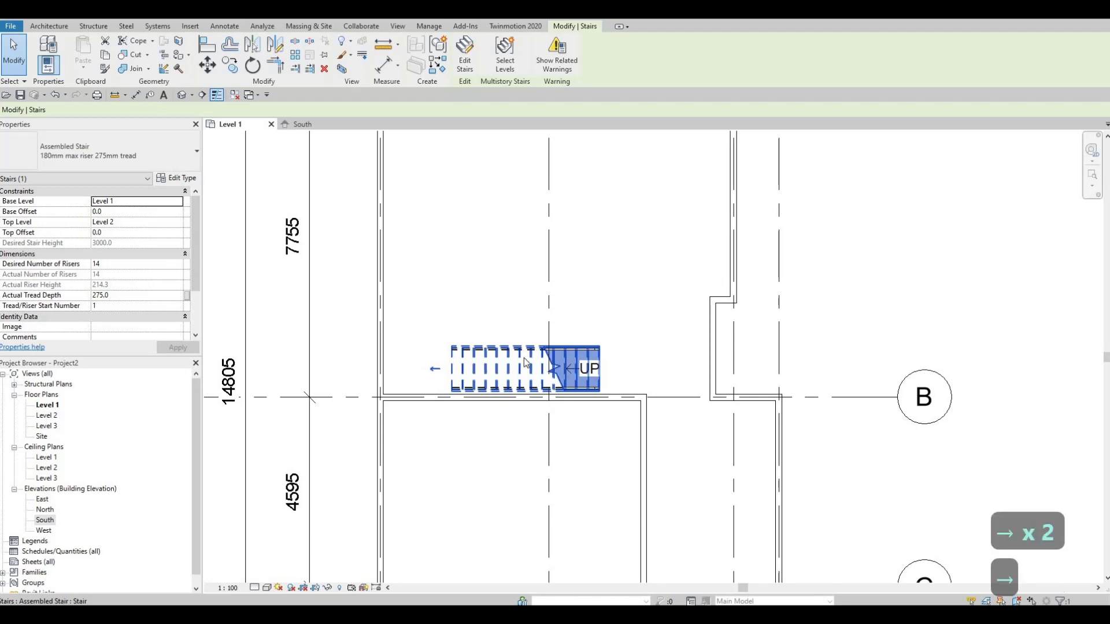
- Select the stair run and nudge it further right and down until it nearly touches the grid B wall
scroll(520, 362, "up", 4)
middle_click_drag(799, 375, 799, 335)
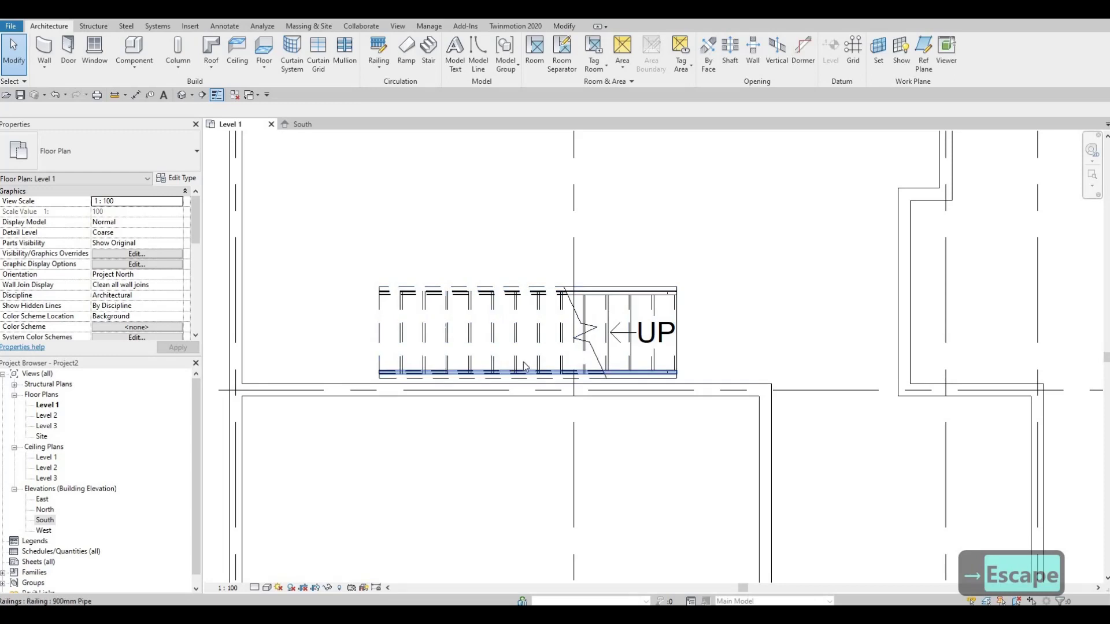
left_click(546, 358)
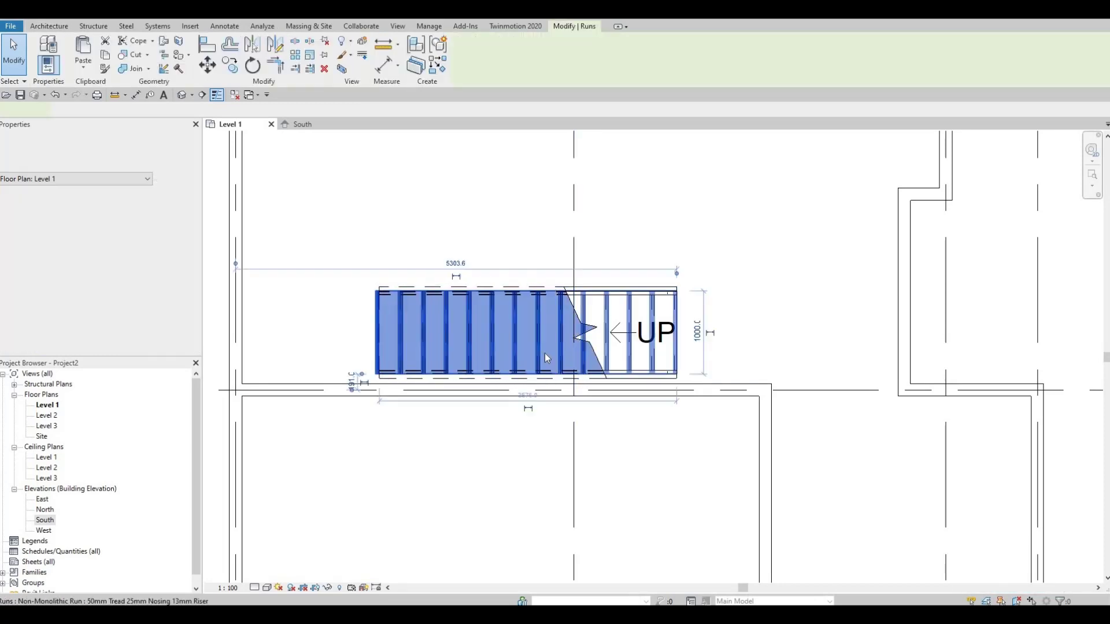
key("Down")
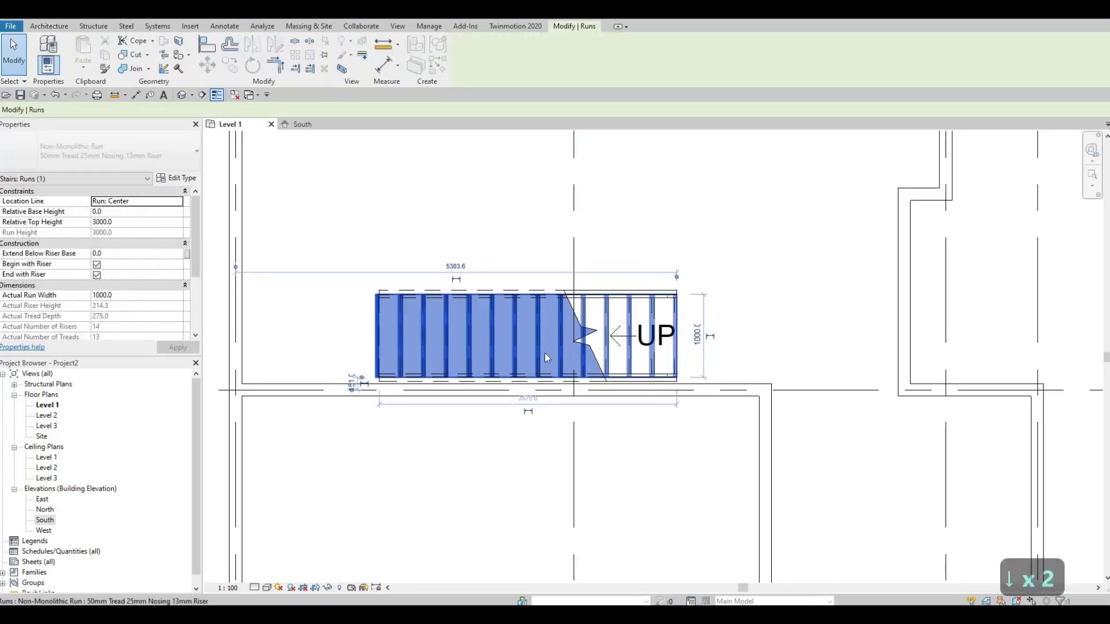
key("Right")
key("Right")
key("Right")
key("Right")
key("Right")
key("Right")
key("Down")
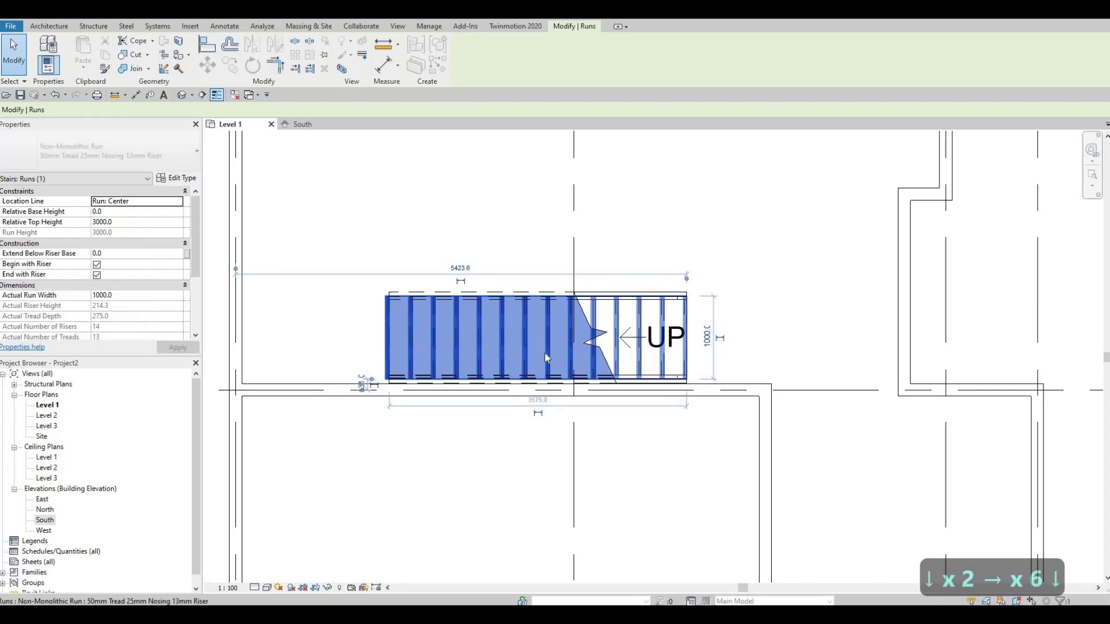
key("Escape")
- Align the stair's lower edge with the upper face of the grid B wall
scroll(627, 428, "up", 5)
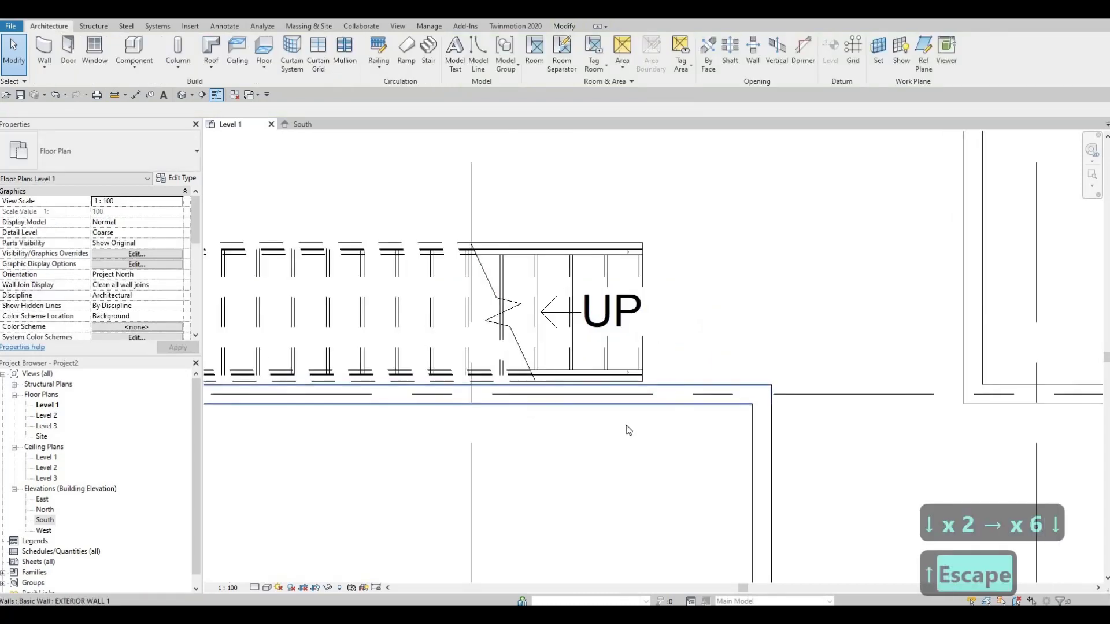
key("a")
key("l")
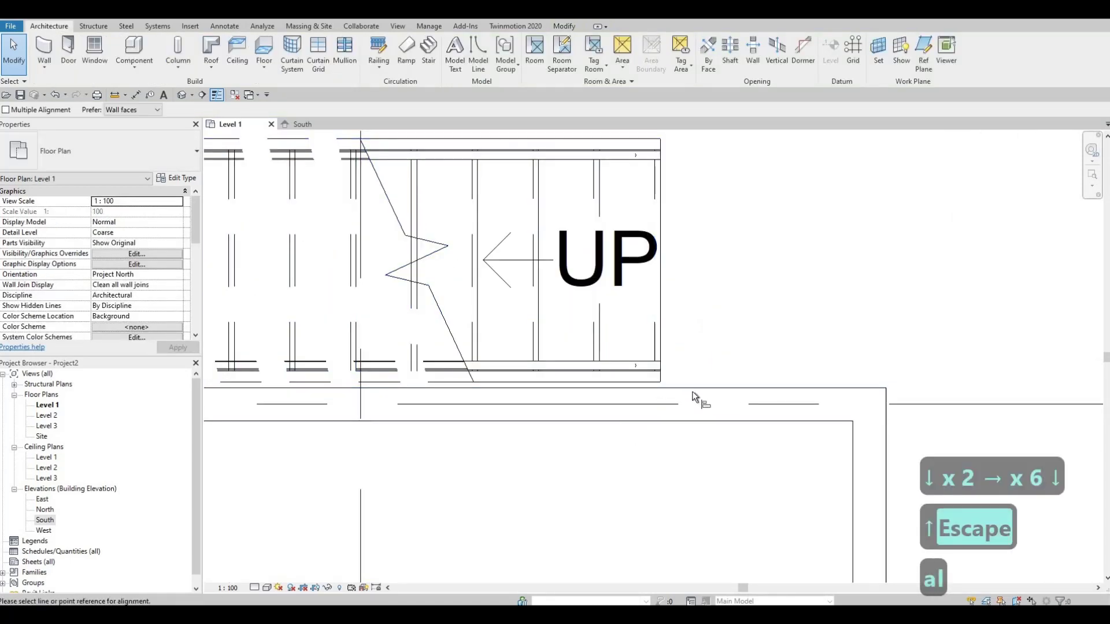
left_click(692, 391)
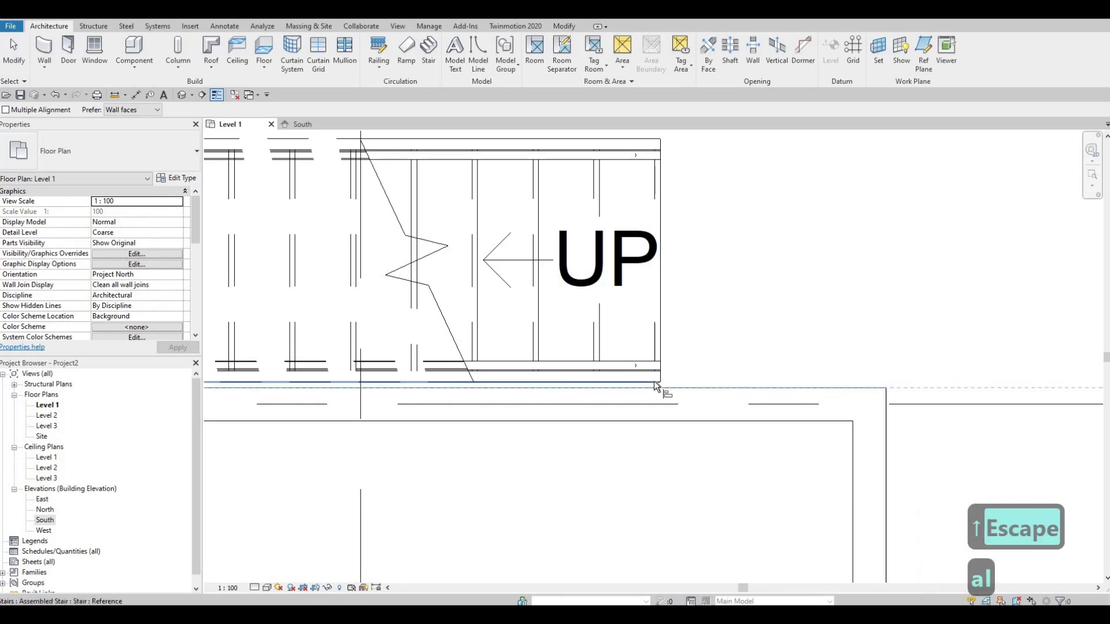
left_click(727, 353)
scroll(775, 358, "down", 3)
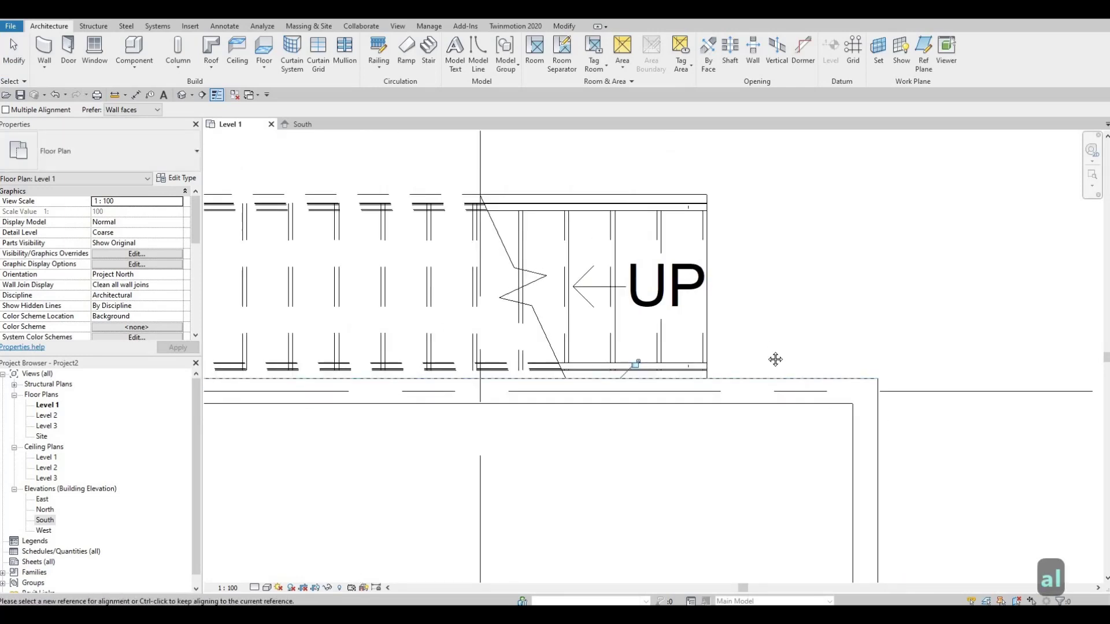
key("Escape")
scroll(694, 375, "down", 1)
scroll(676, 377, "up", 1)
scroll(671, 379, "down", 1)
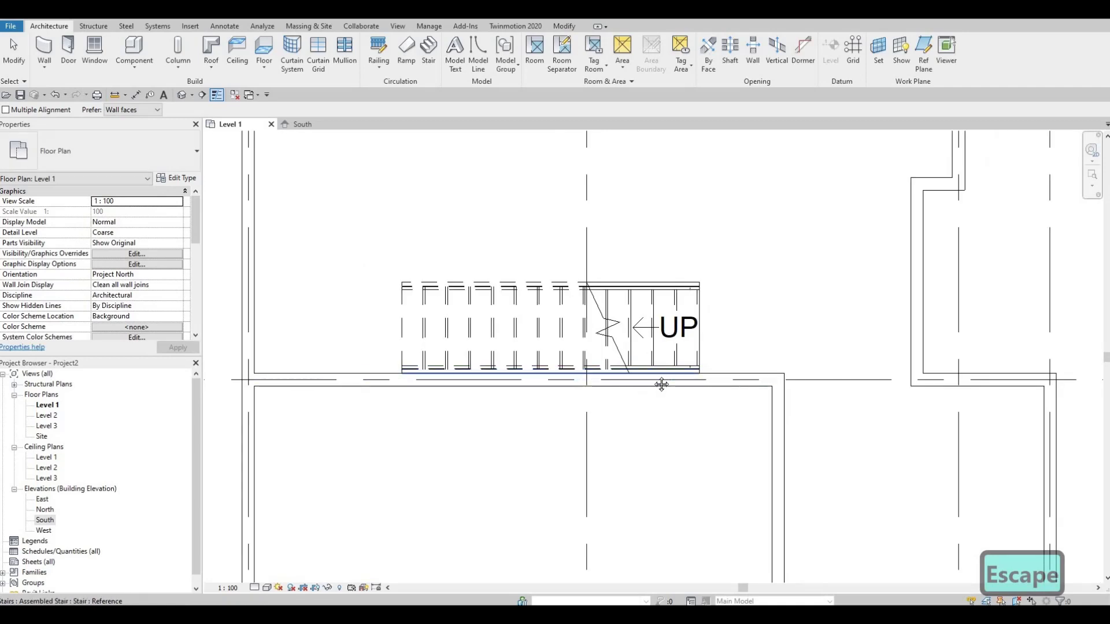
scroll(752, 384, "up", 1)
scroll(948, 381, "down", 1)
key("Escape")
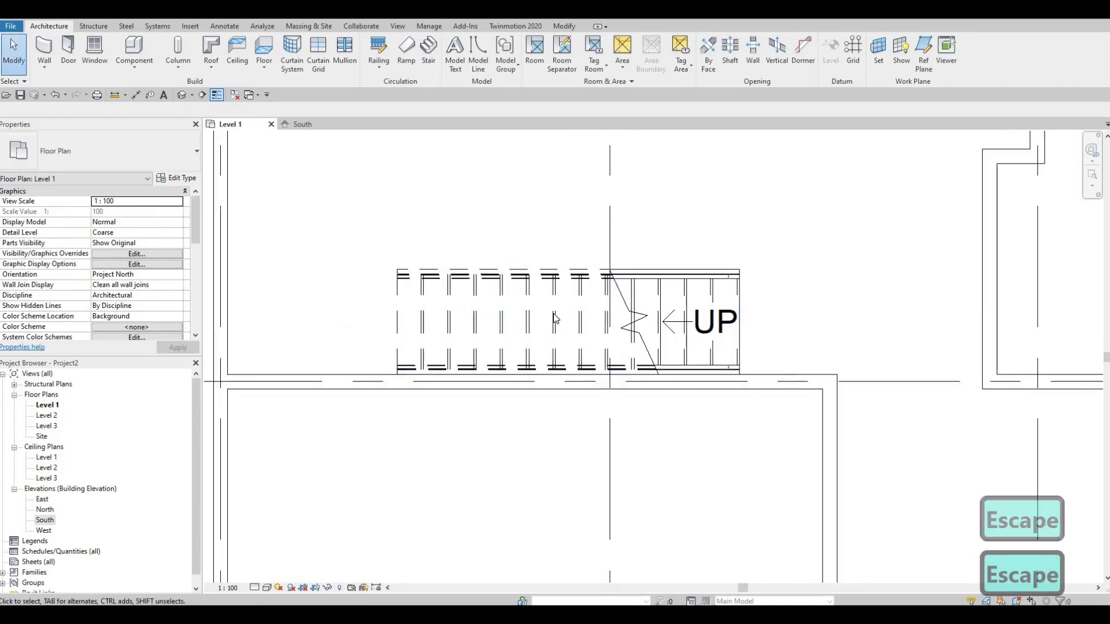
- Examine the stair's position relative to the surrounding walls and grids in the Level 1 plan
scroll(562, 325, "down", 2)
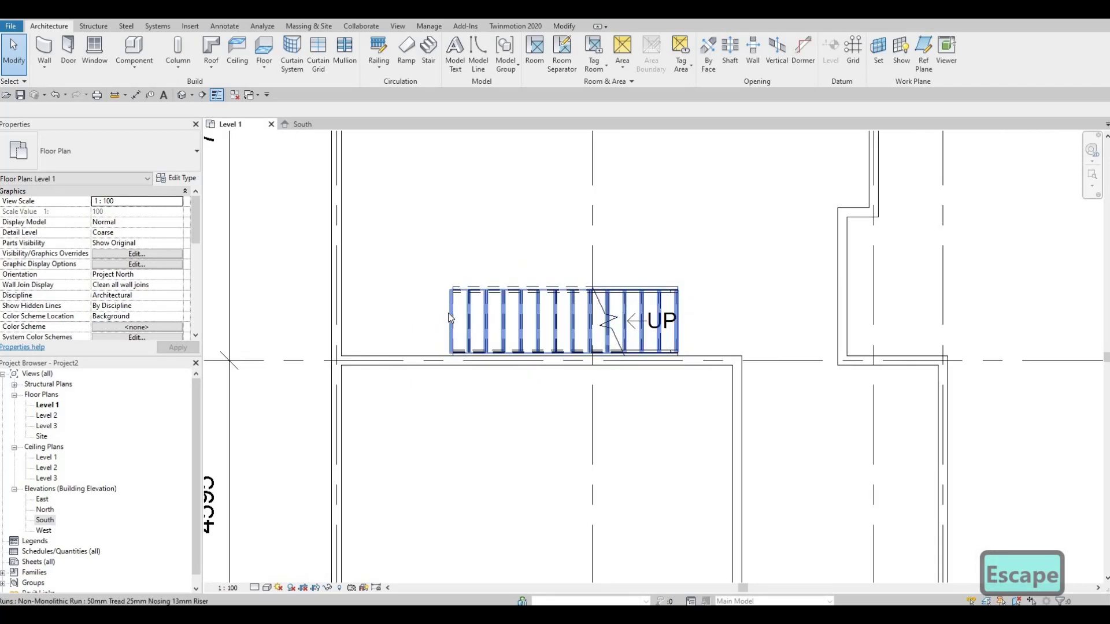
scroll(399, 326, "up", 1)
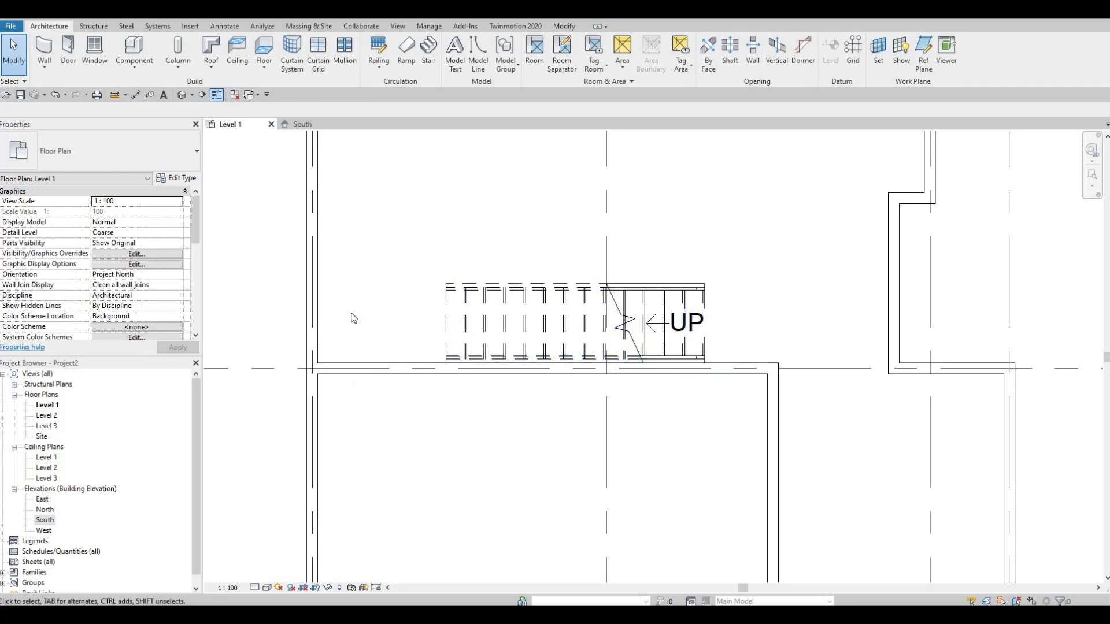
scroll(394, 349, "up", 3, "ctrl")
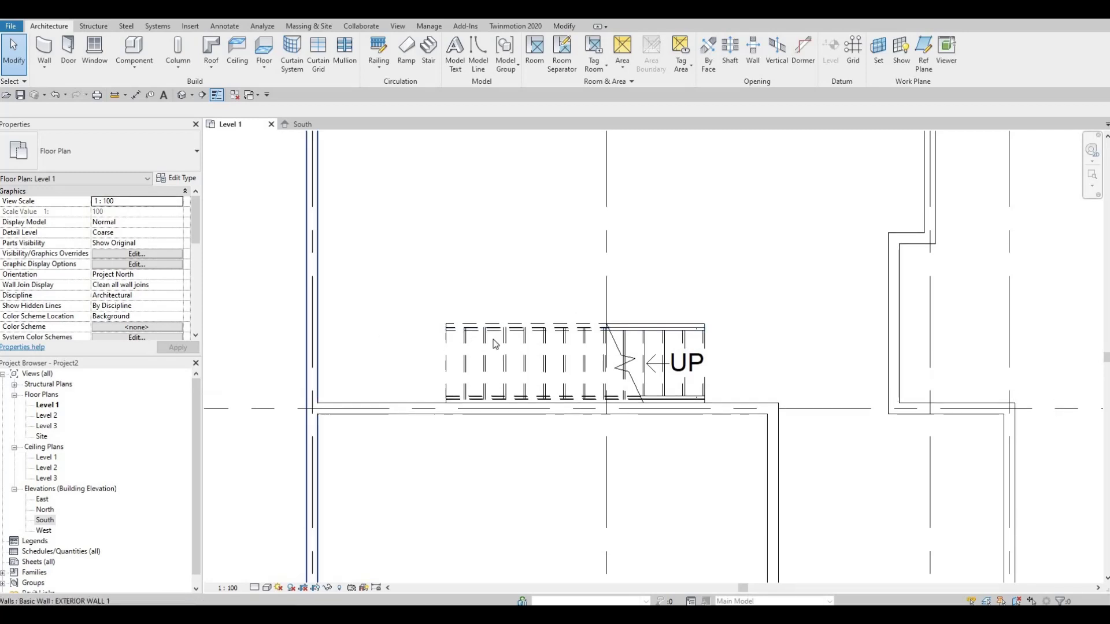
scroll(399, 347, "up", 1, "ctrl")
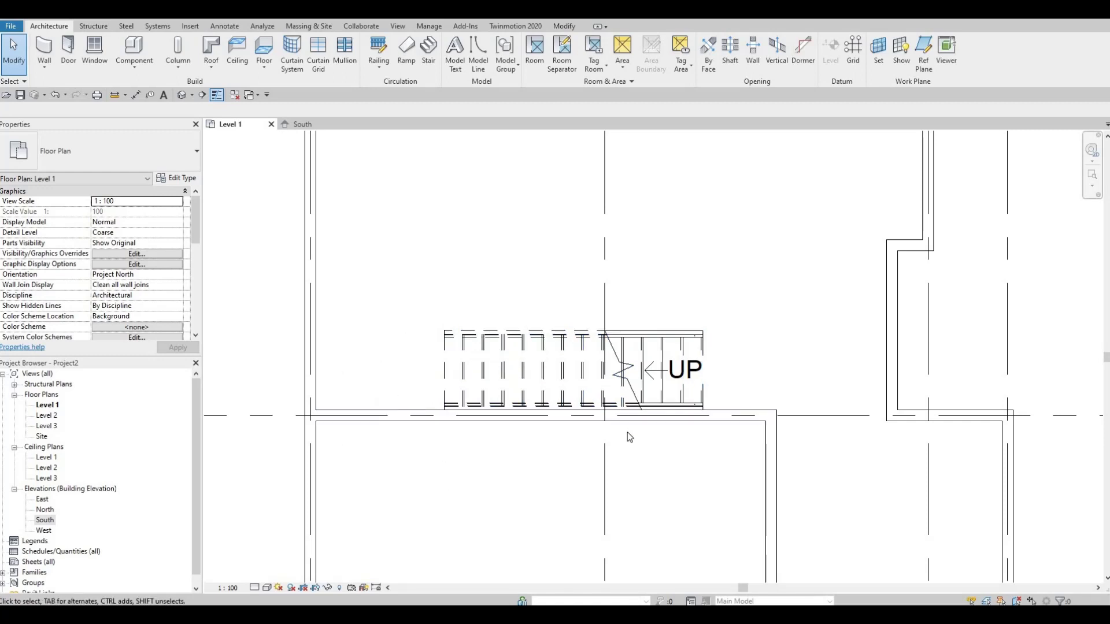
middle_click_drag(436, 486, 446, 346)
scroll(442, 349, "down", 2)
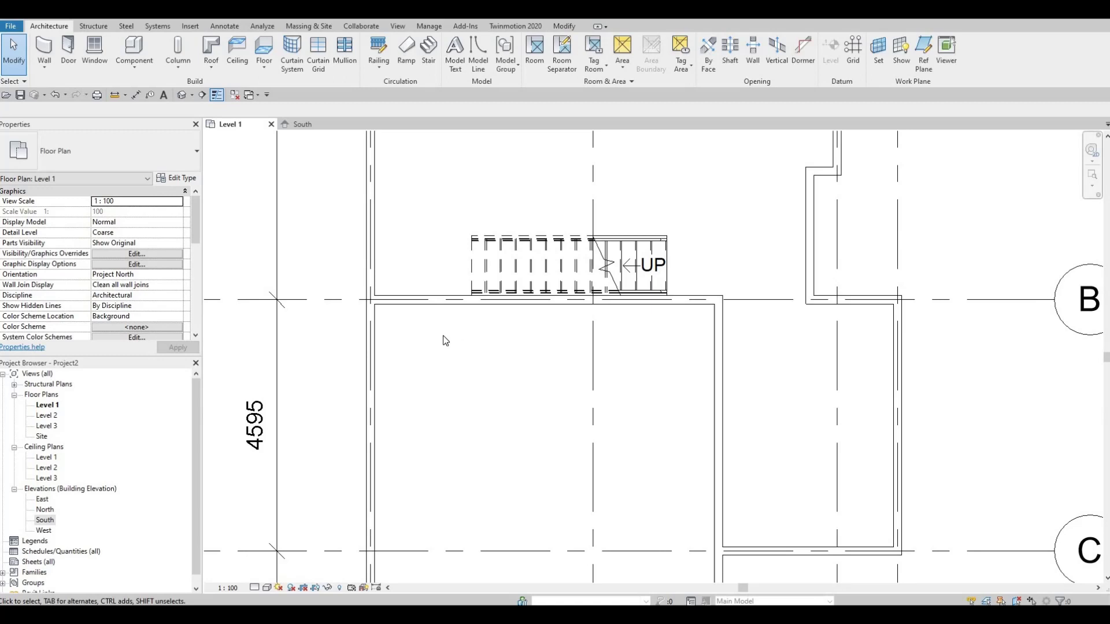
middle_click_drag(738, 515, 668, 491)
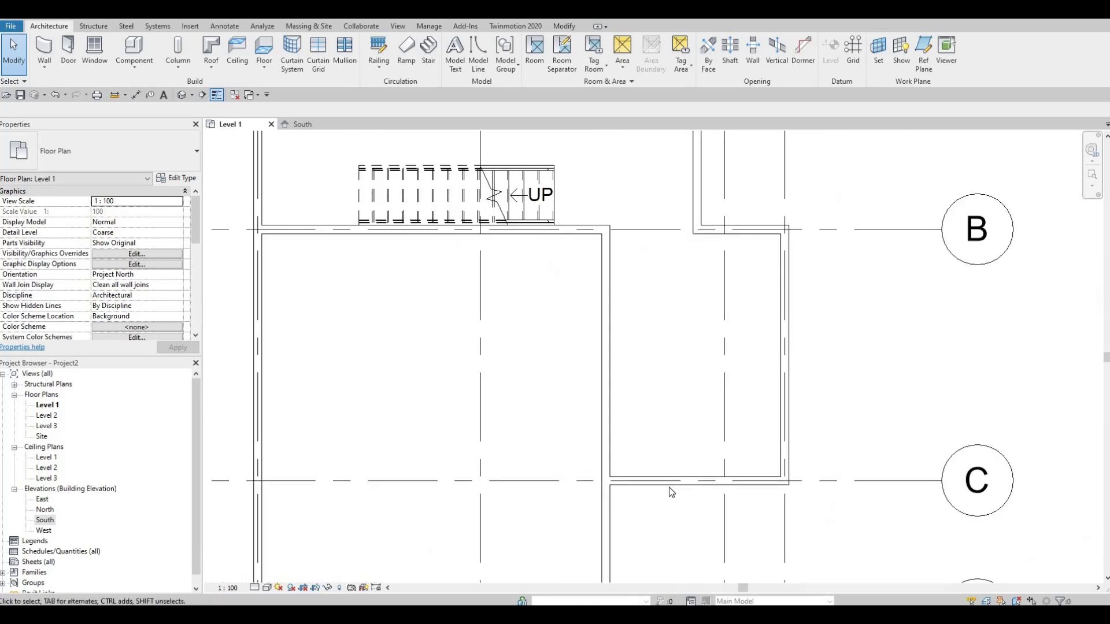
scroll(669, 473, "down", 1)
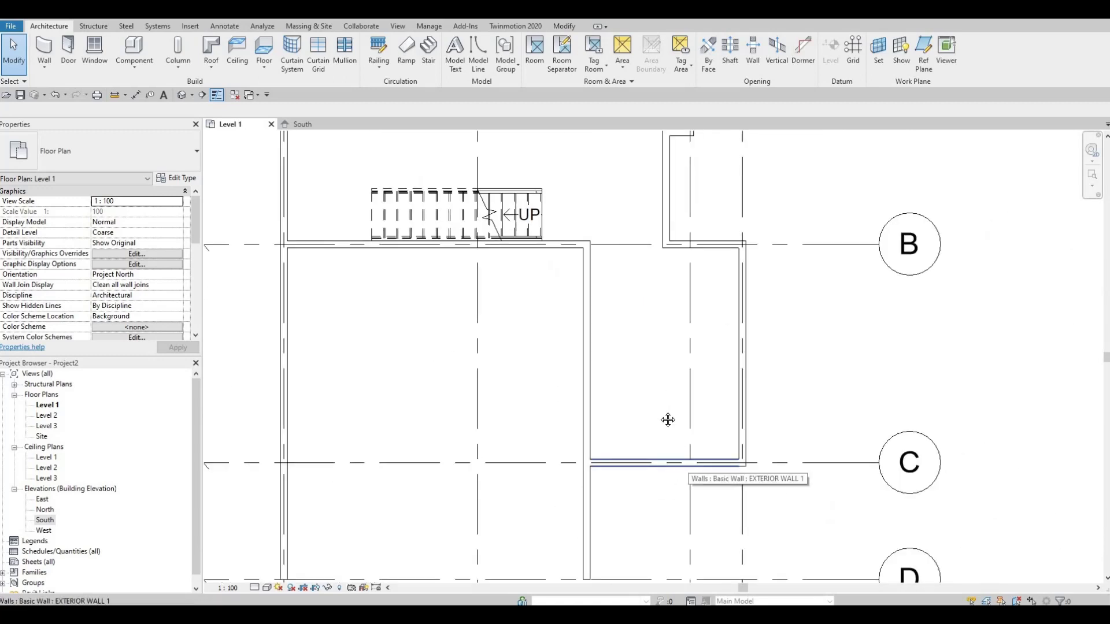
middle_click_drag(585, 389, 593, 445)
middle_click_drag(411, 330, 413, 373)
scroll(421, 387, "down", 5)
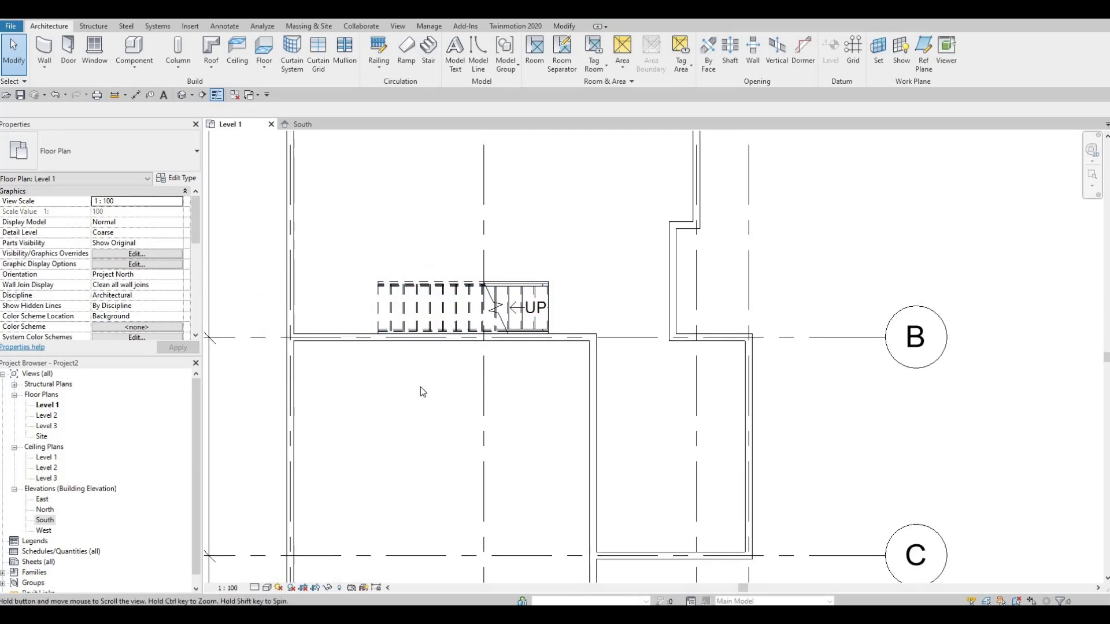
scroll(433, 372, "up", 2)
scroll(433, 373, "up", 1)
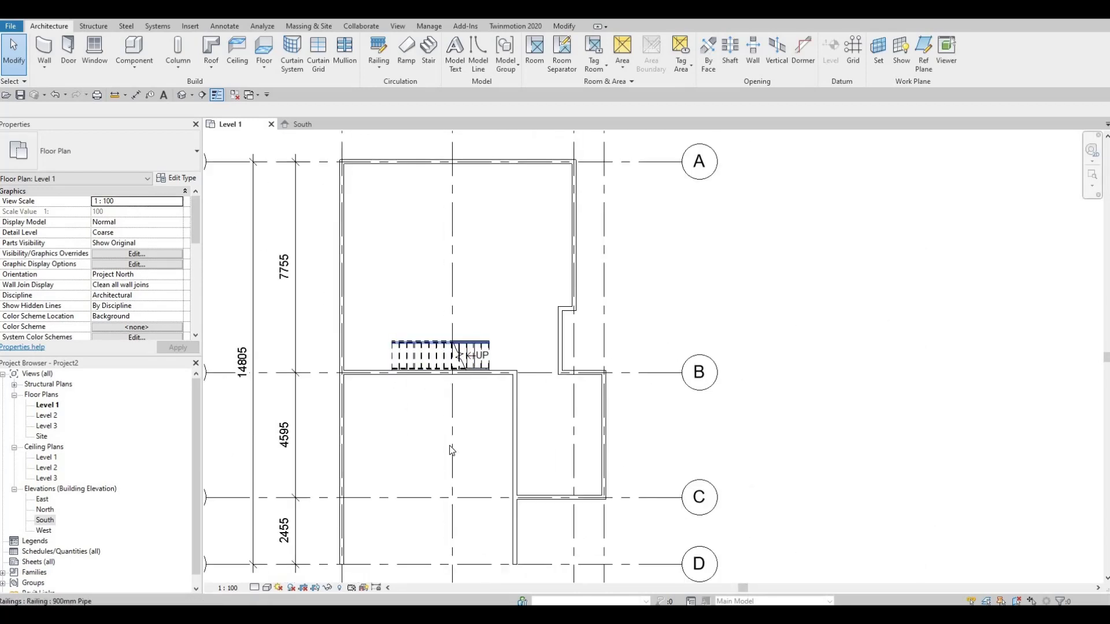
middle_click_drag(435, 375, 454, 441)
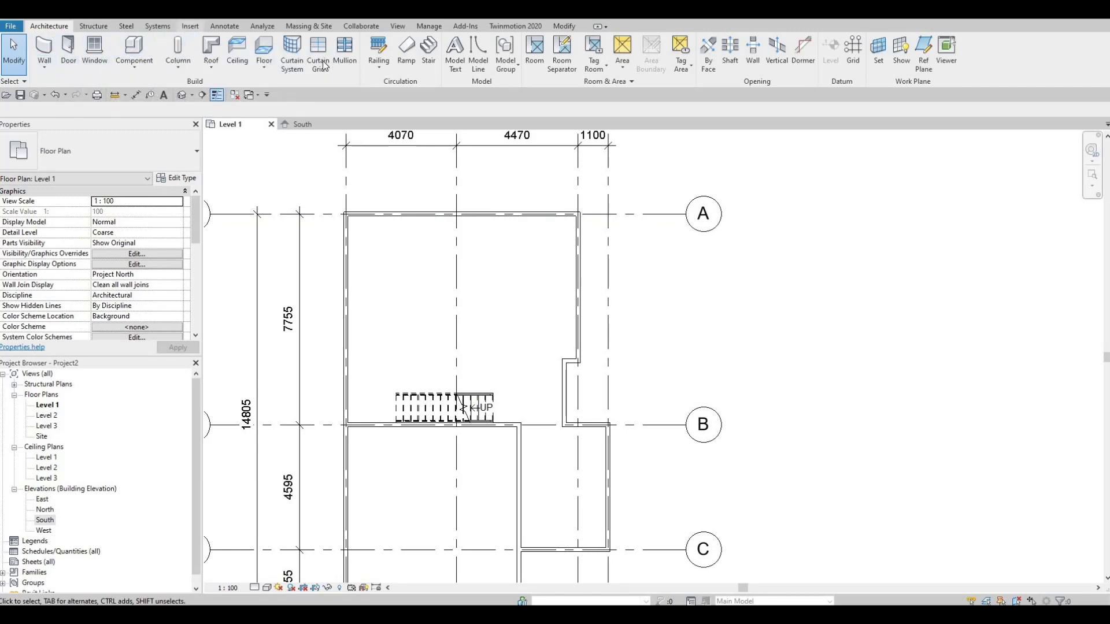
- Start loading a family and browse the metric library to the Residential folder inside Doors
left_click(190, 26)
left_click(474, 62)
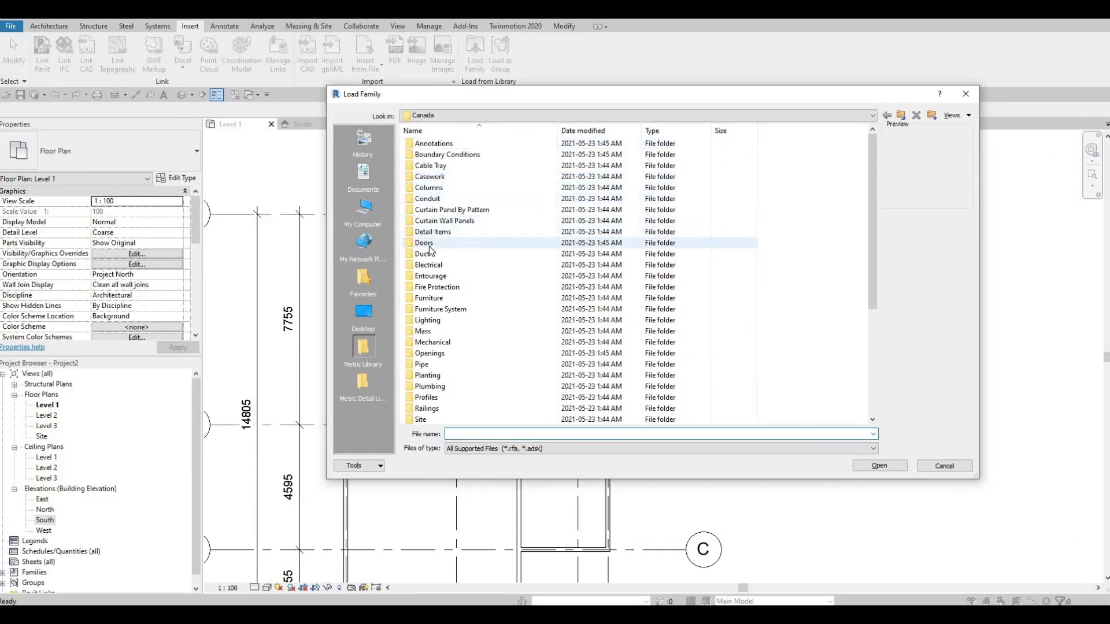
double_click(428, 245)
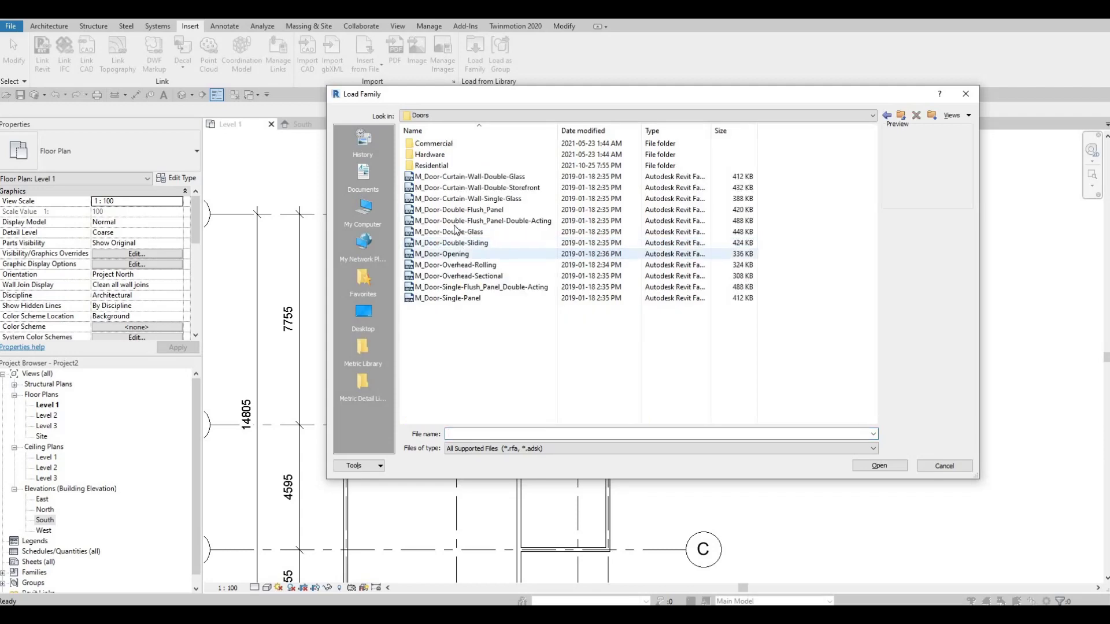
left_click(443, 167)
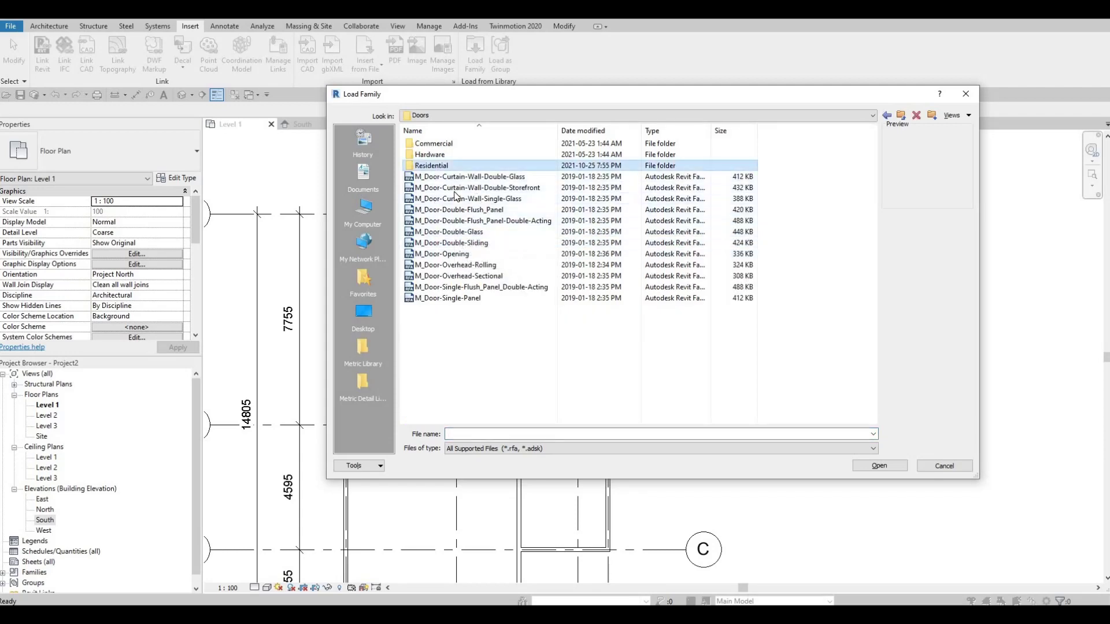
double_click(439, 166)
- Preview the interior door families and open M_Door-Interior-Single-1_Panel-Wood for loading
left_click(442, 265)
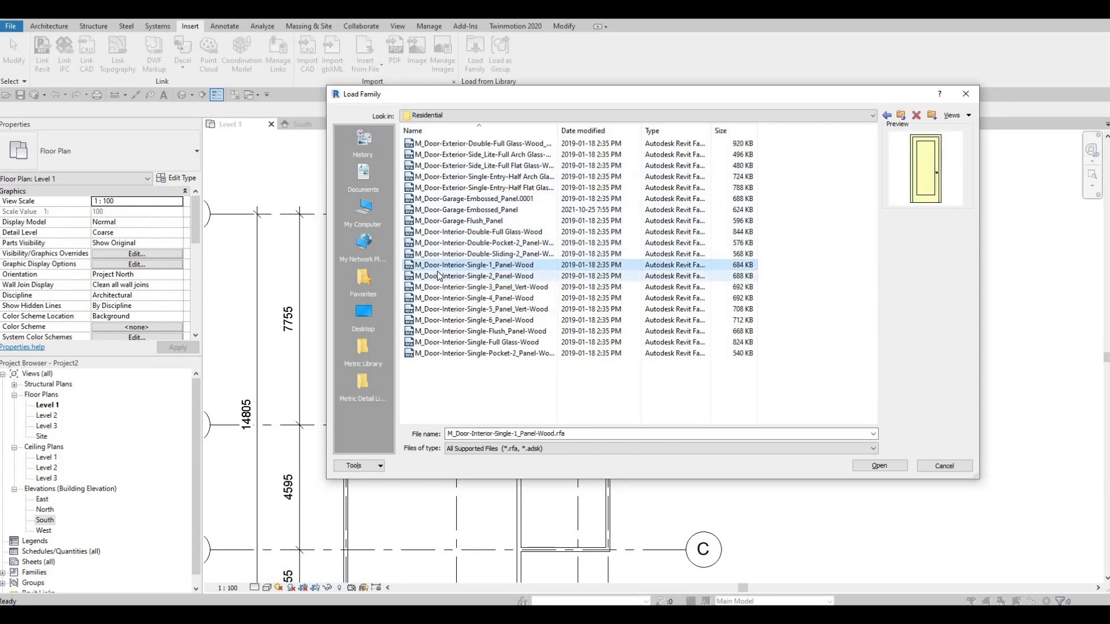
key("Down")
left_click(442, 266)
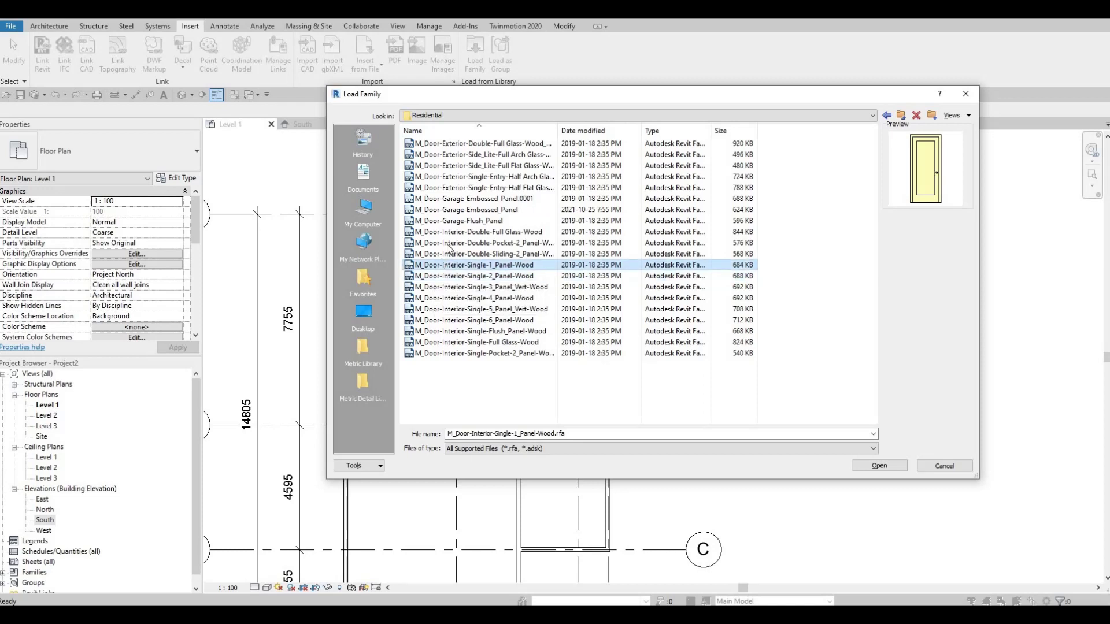
left_click(447, 232)
left_click(448, 254)
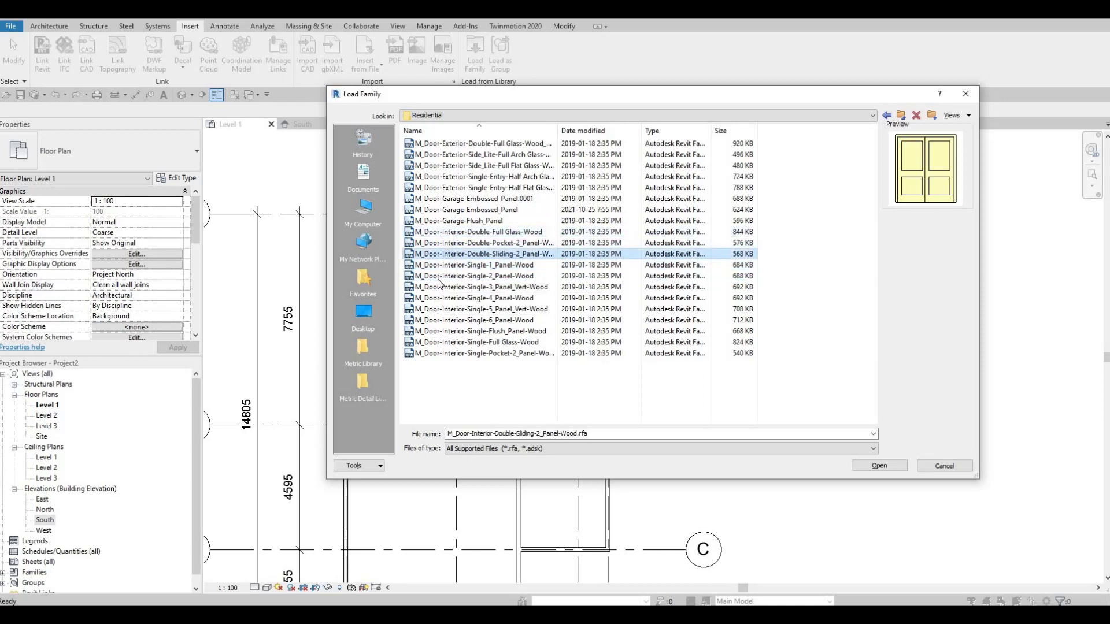
key("Down")
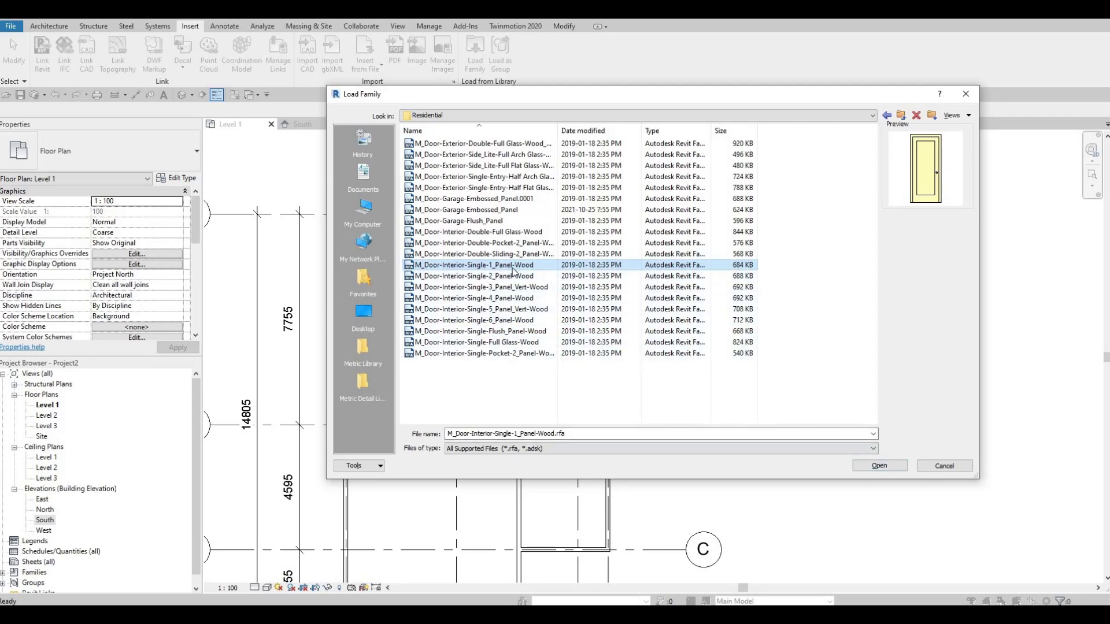
left_click(896, 468)
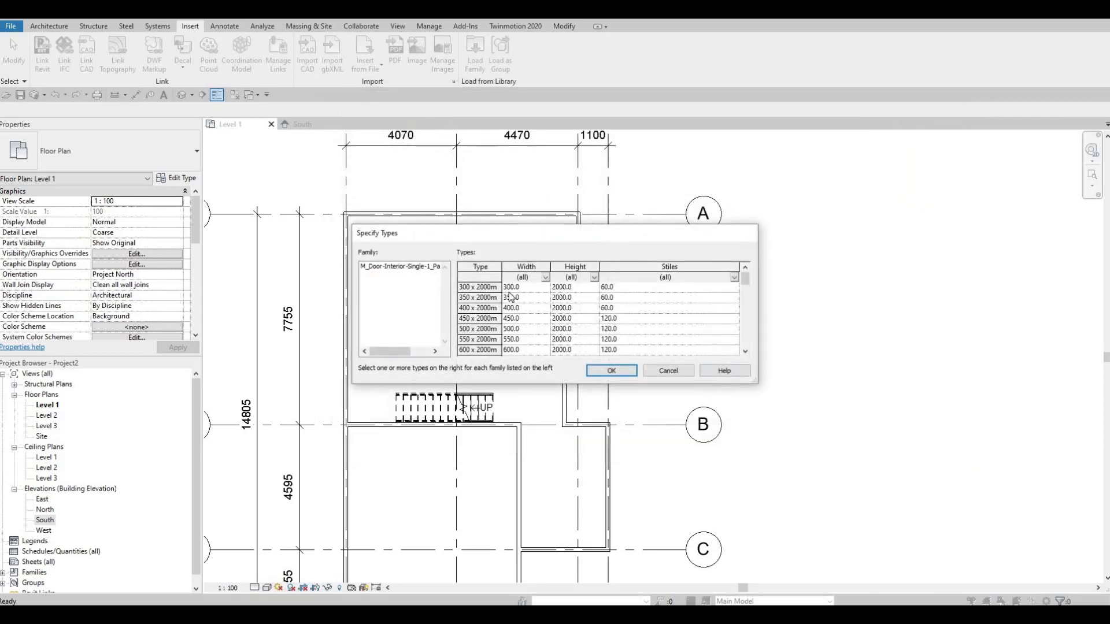
- Select all of the door family's types down to 900 x 2400mm and load them into the project
left_click(498, 297)
scroll(496, 312, "down", 10)
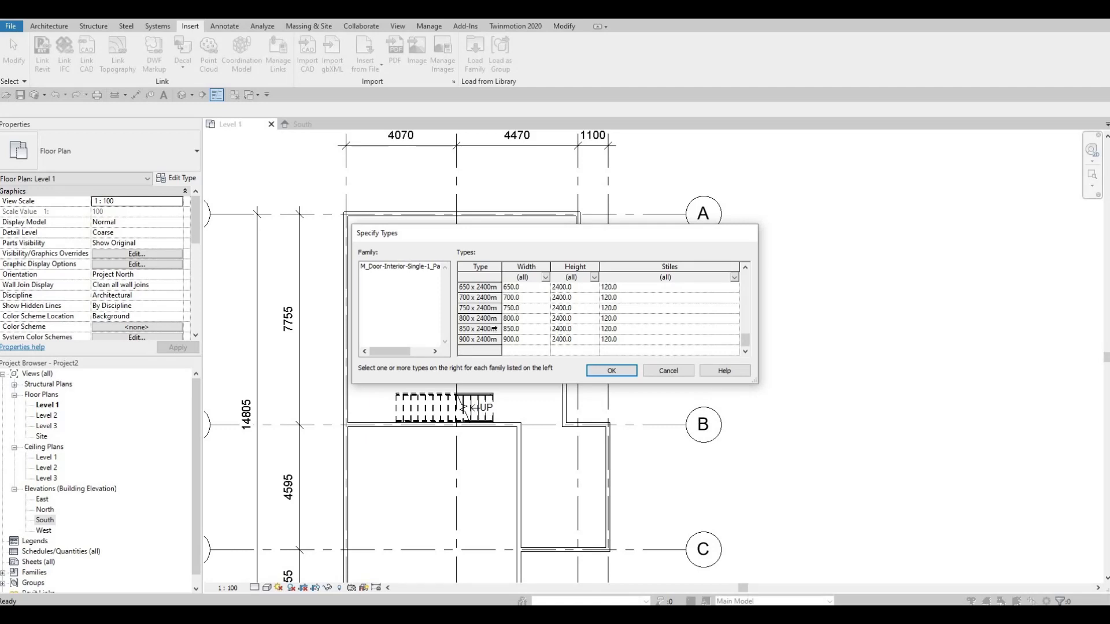
scroll(494, 329, "up", 3)
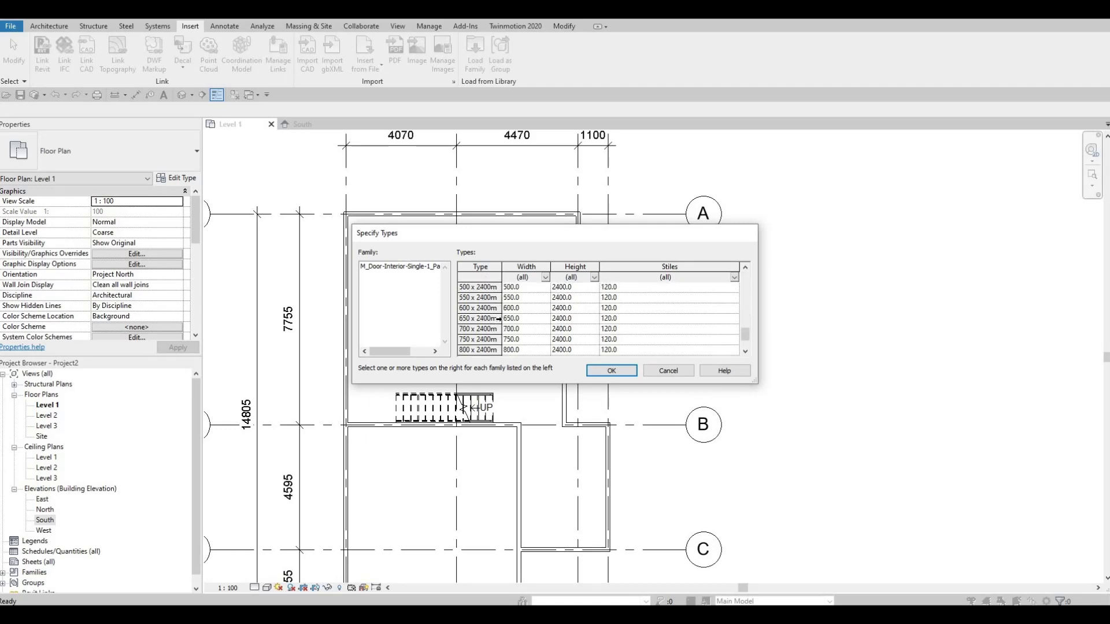
scroll(498, 329, "down", 3)
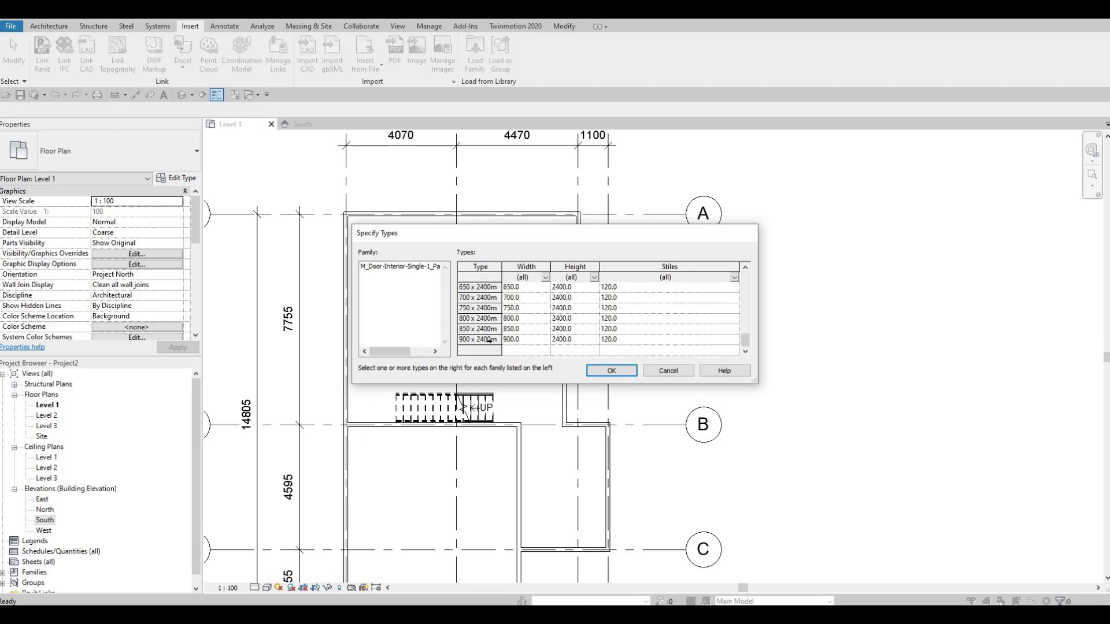
left_click(497, 340, "shift")
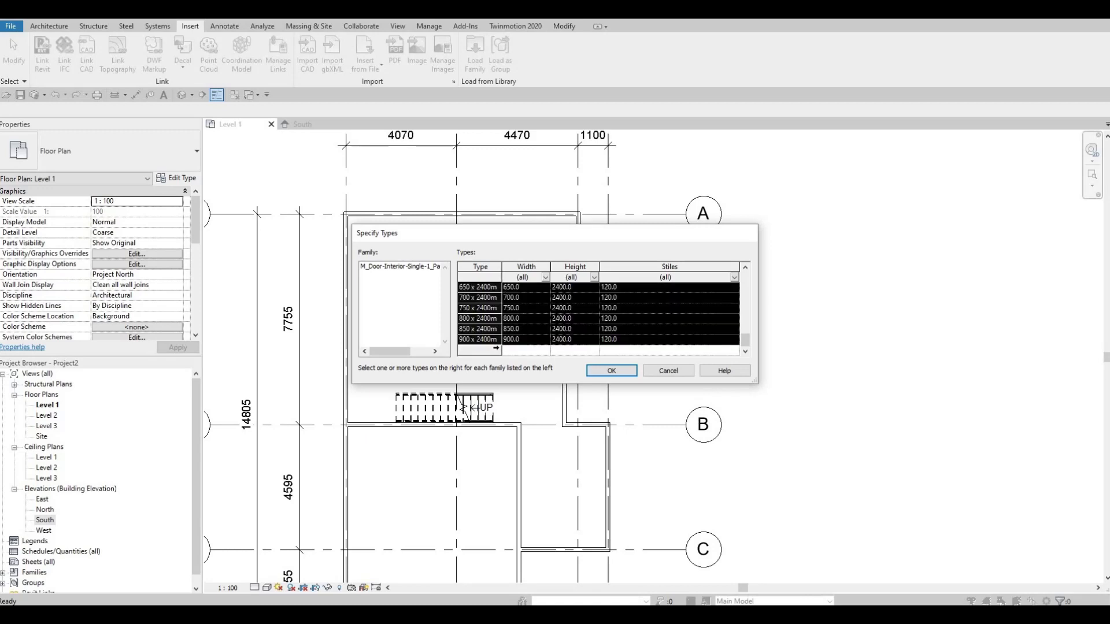
left_click(601, 373)
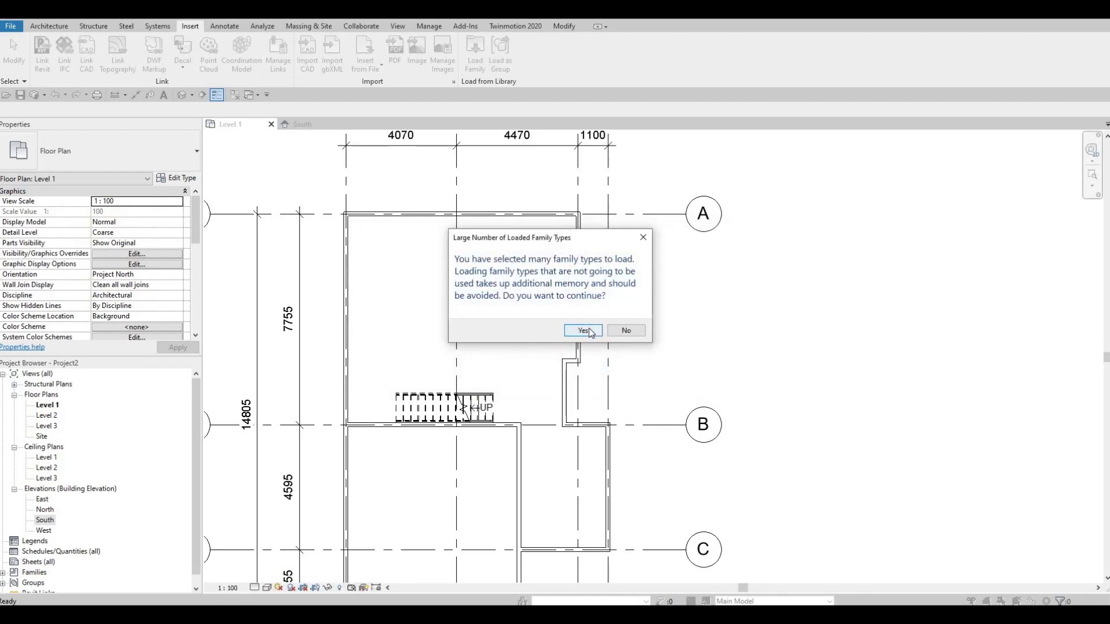
left_click(582, 331)
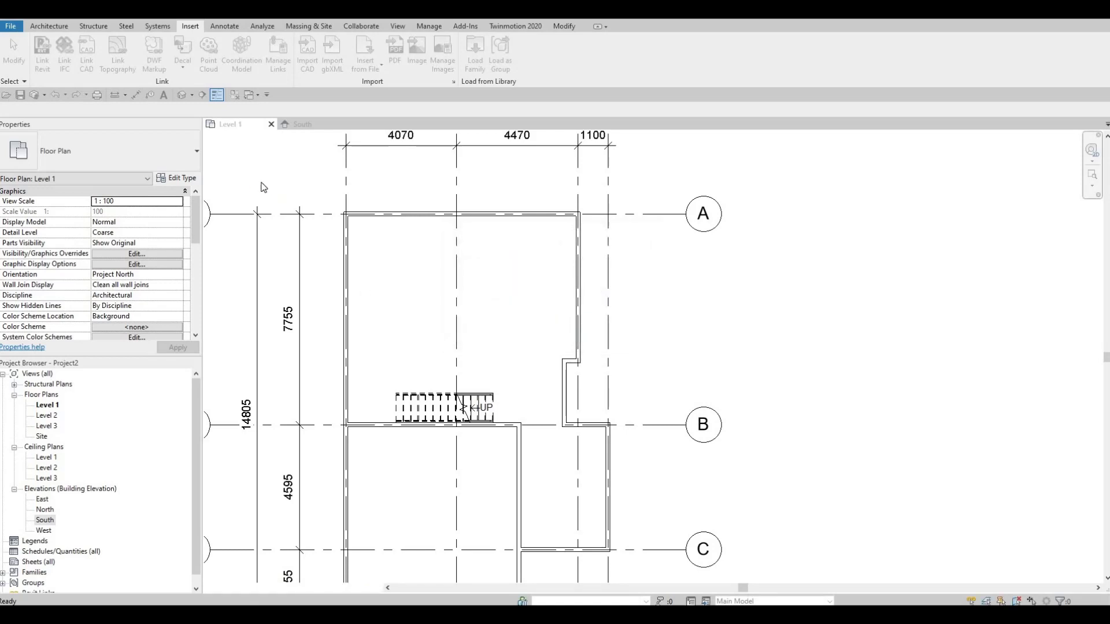
- Start placing a door and choose the 850 x 2000mm type of M_Door-Interior-Single-1_Panel-Wood
left_click(48, 27)
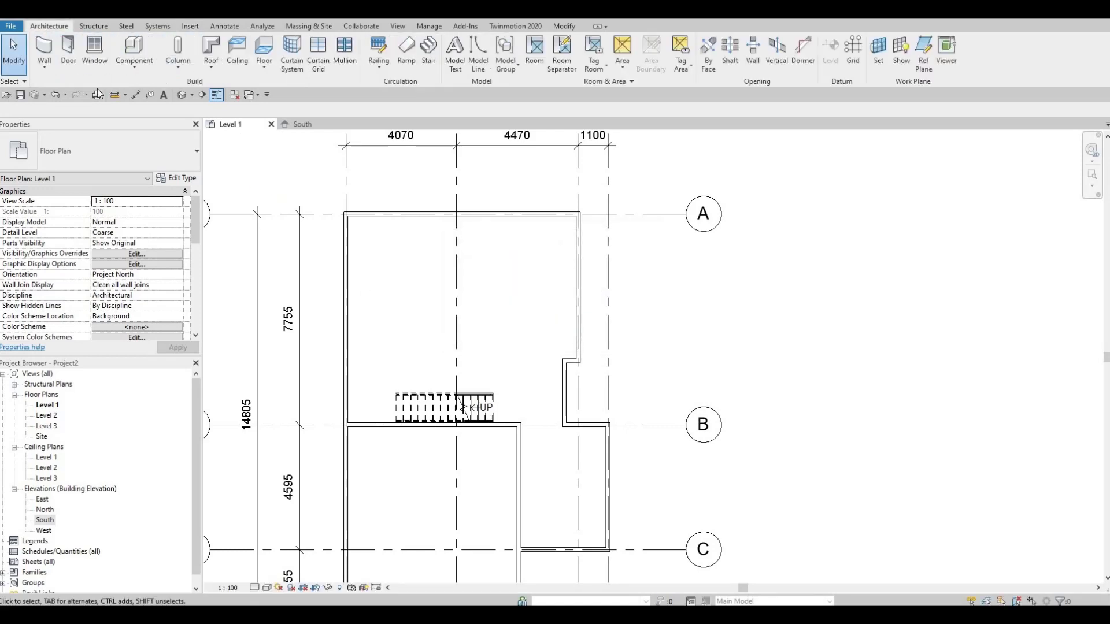
left_click(68, 52)
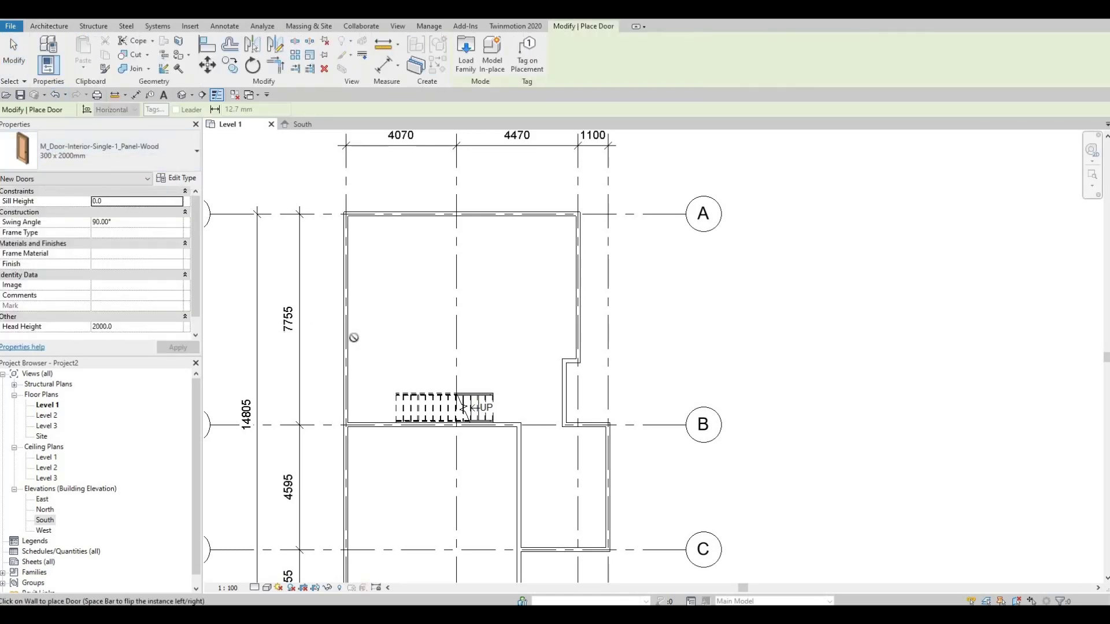
left_click(144, 160)
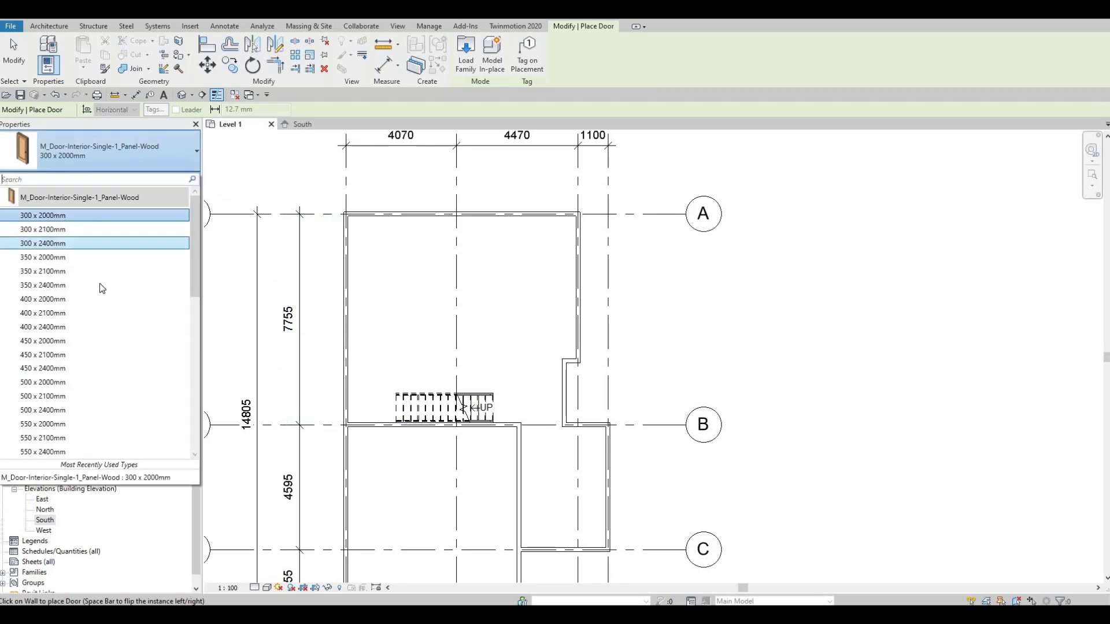
scroll(106, 304, "down", 3)
scroll(106, 303, "down", 2)
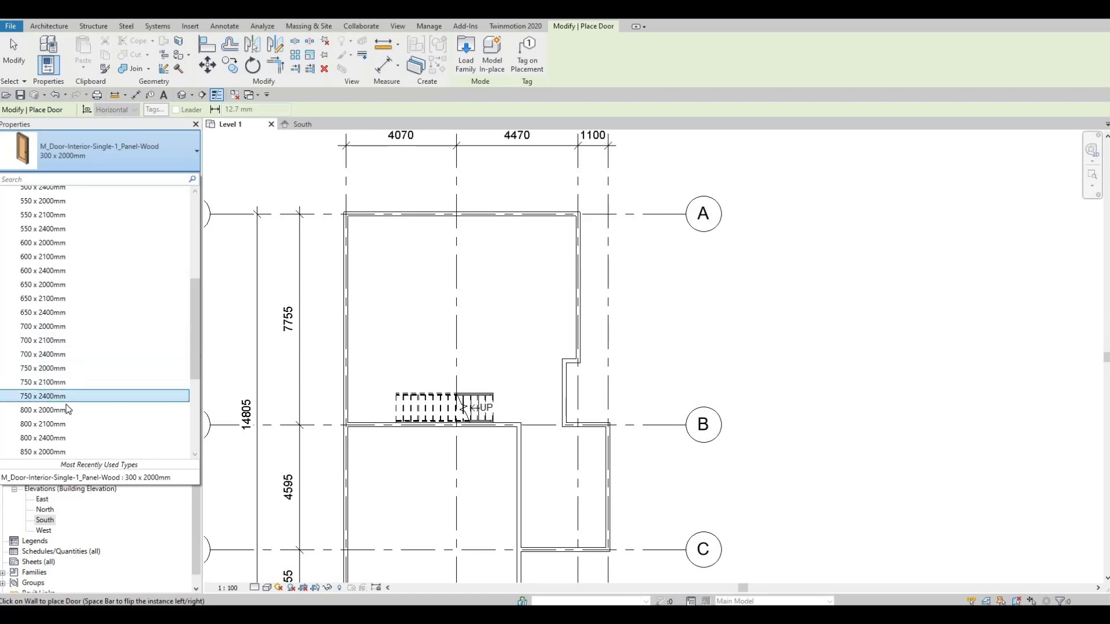
scroll(45, 370, "down", 2)
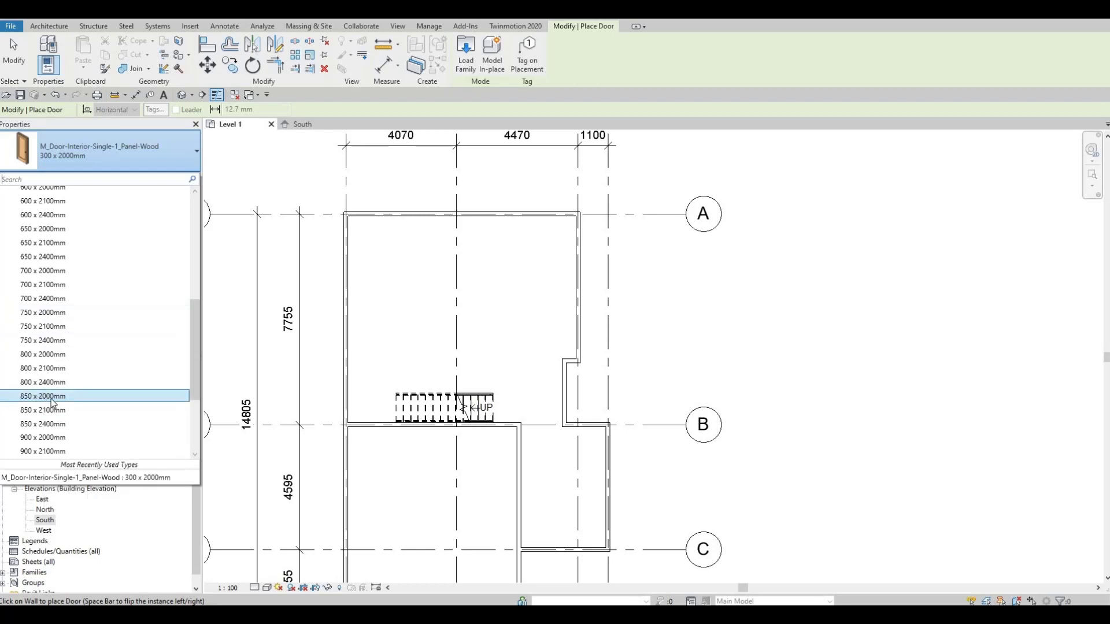
left_click(52, 401)
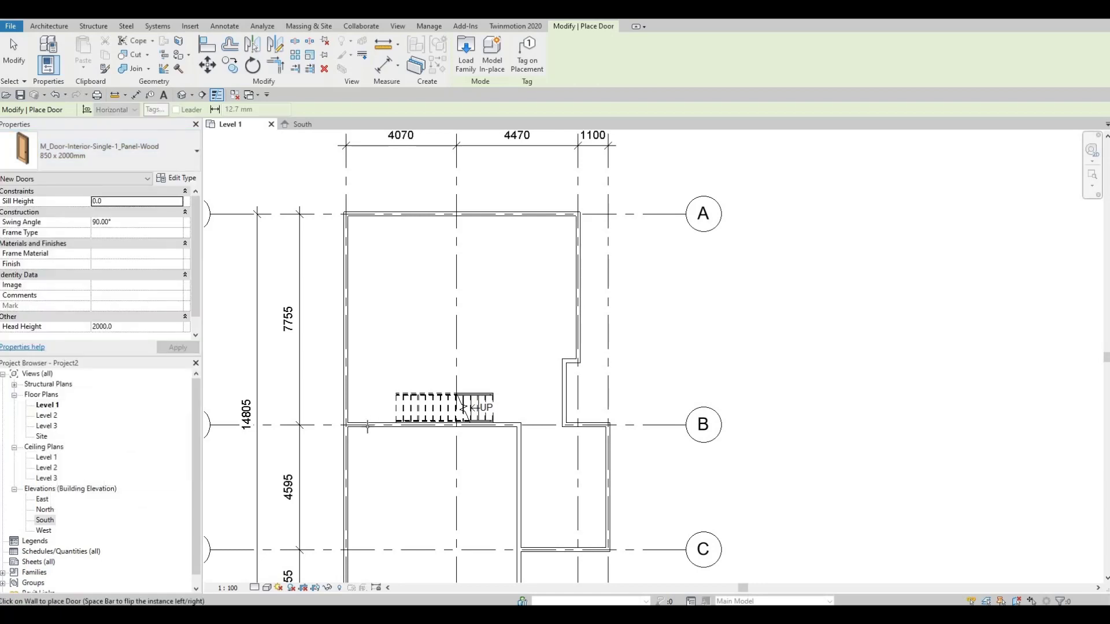
- Switch the door type to 750 x 2000mm and place it in the grid B wall beside the stair, 1100 mm from the outer wall
scroll(368, 427, "up", 2)
scroll(368, 428, "up", 1)
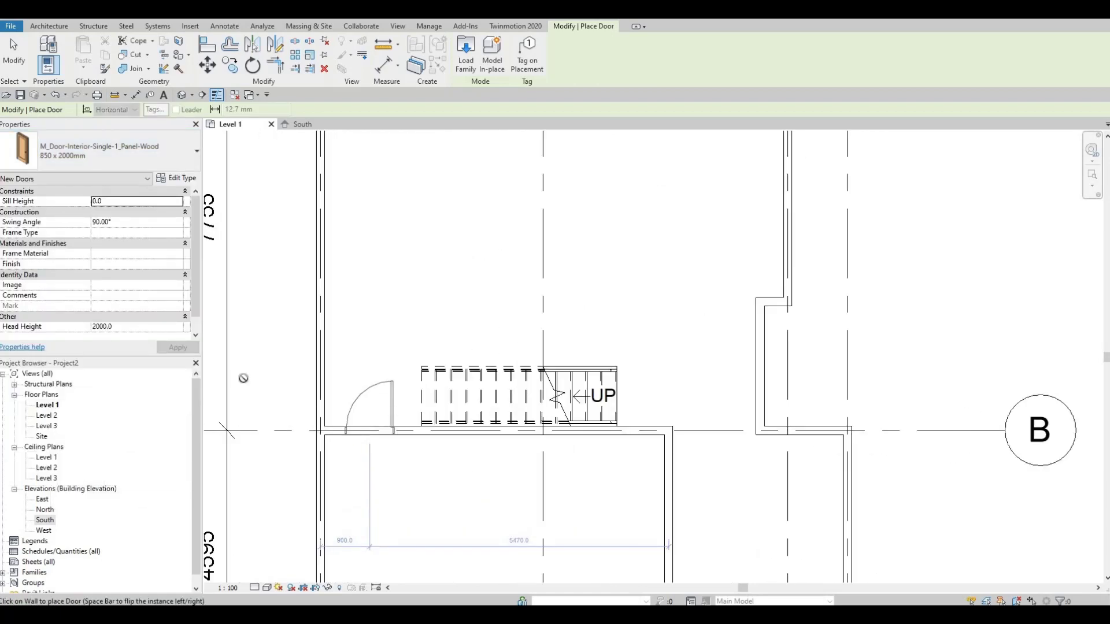
left_click(113, 162)
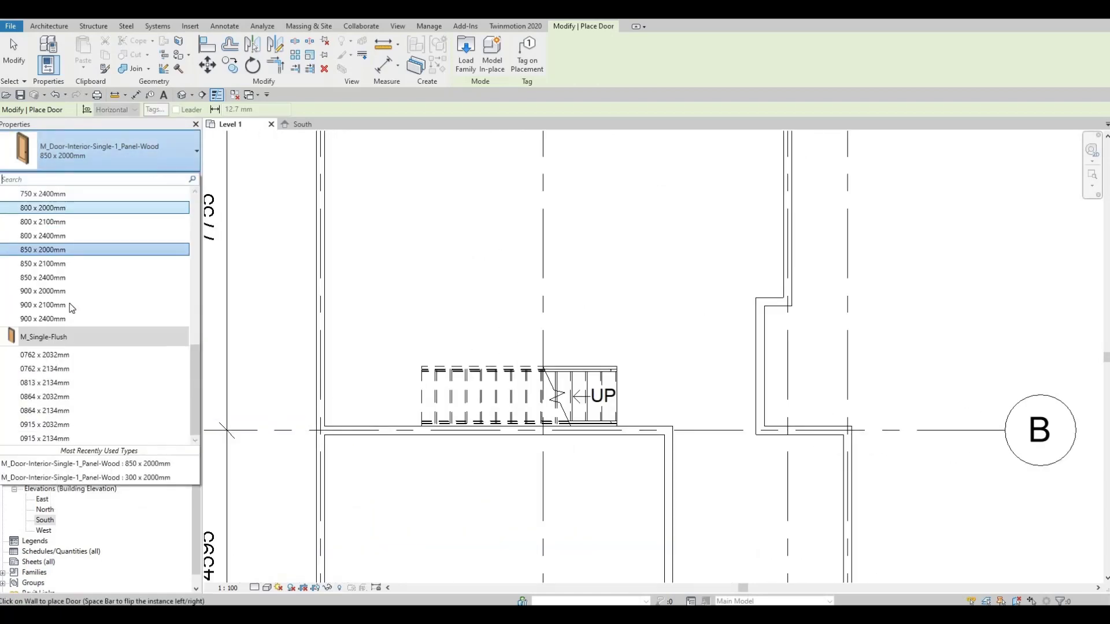
scroll(67, 247, "up", 1)
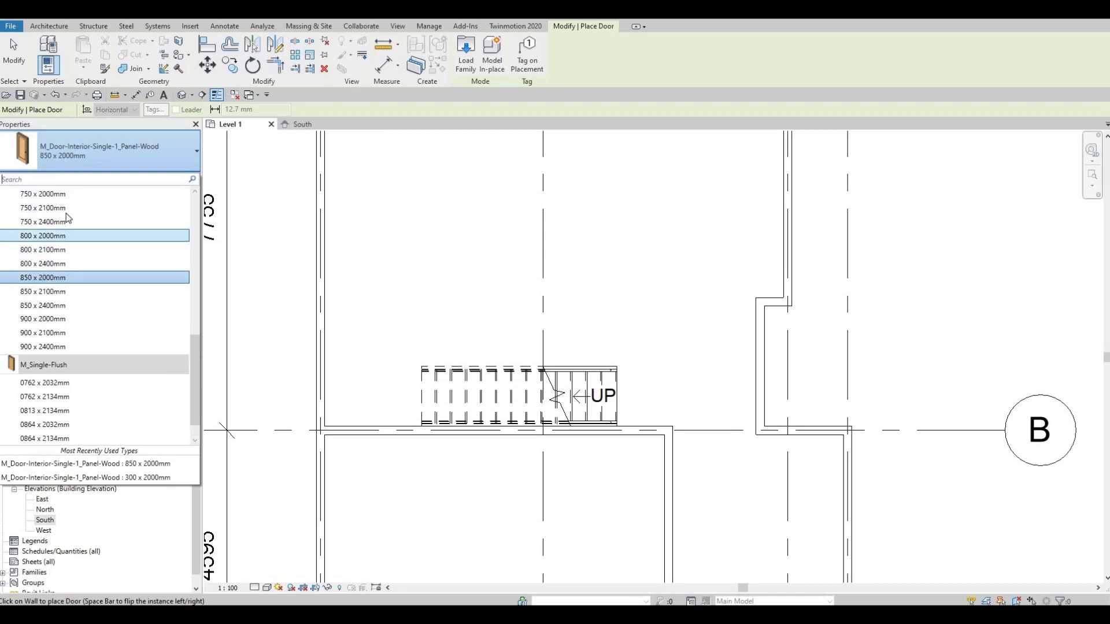
left_click(363, 442)
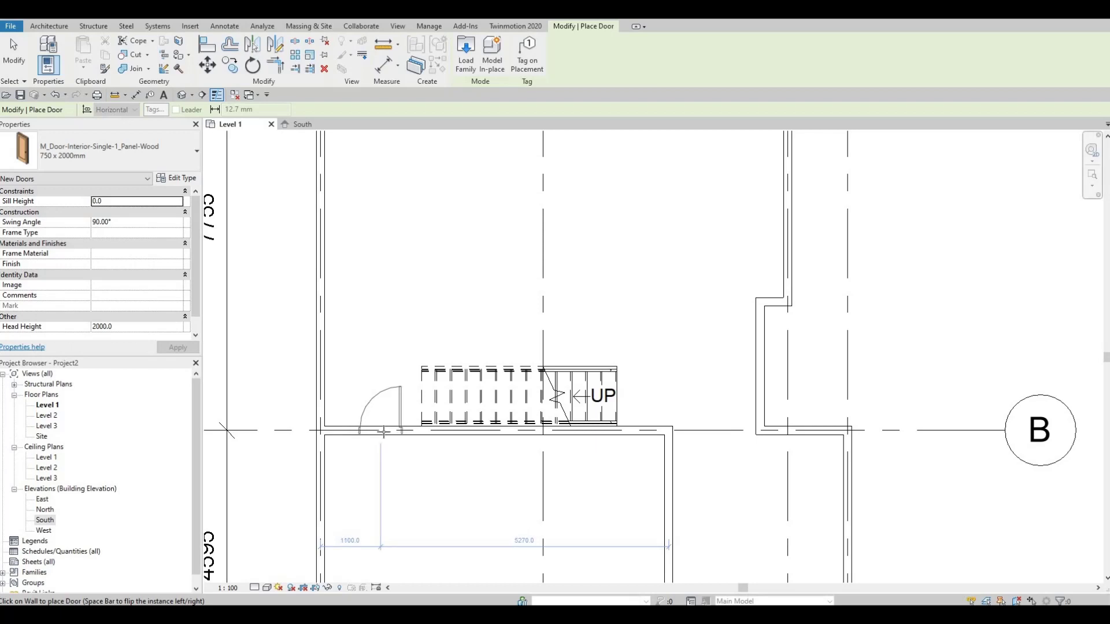
left_click(380, 429)
key("Escape")
key("Escape")
- Nudge the placed door slightly toward the stair so it sits 1160 mm from the outer wall
middle_click_drag(371, 472, 364, 483)
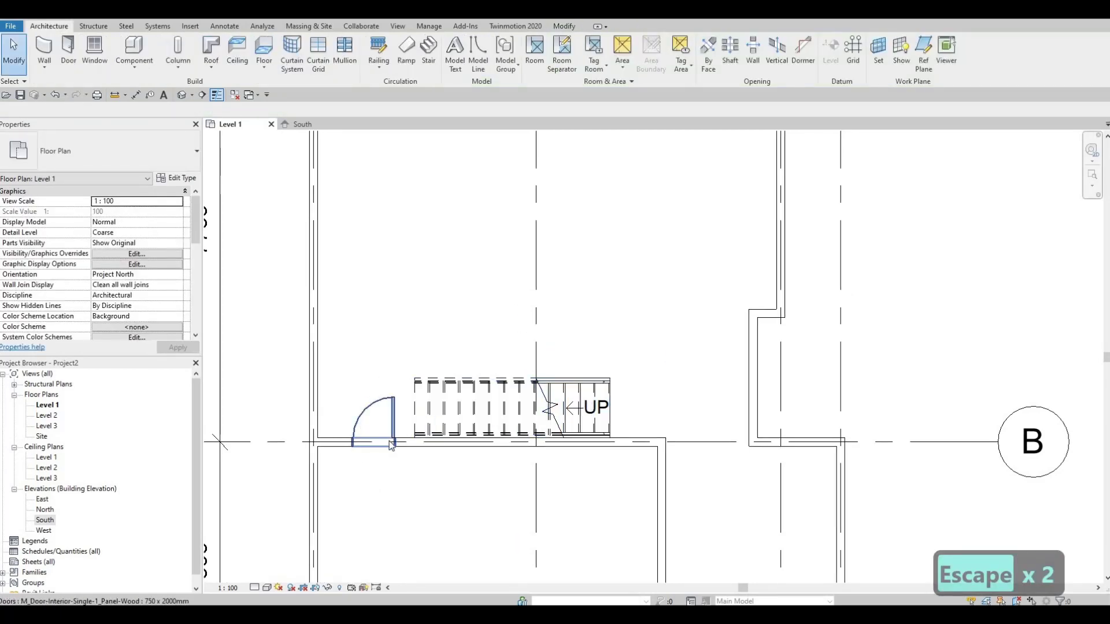
scroll(322, 442, "down", 3)
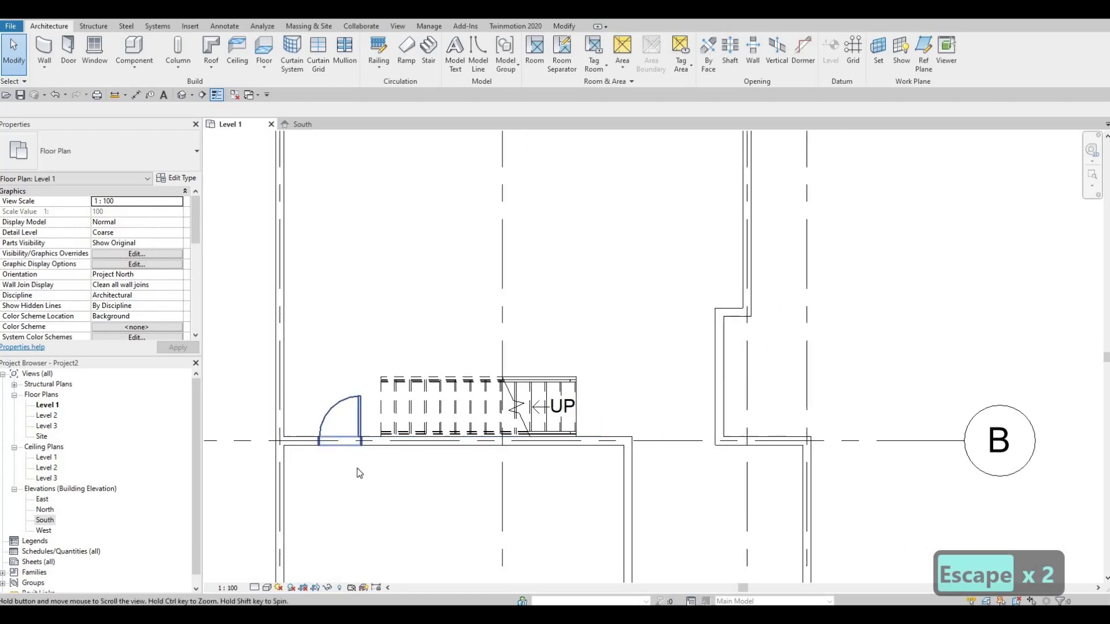
left_click(333, 422)
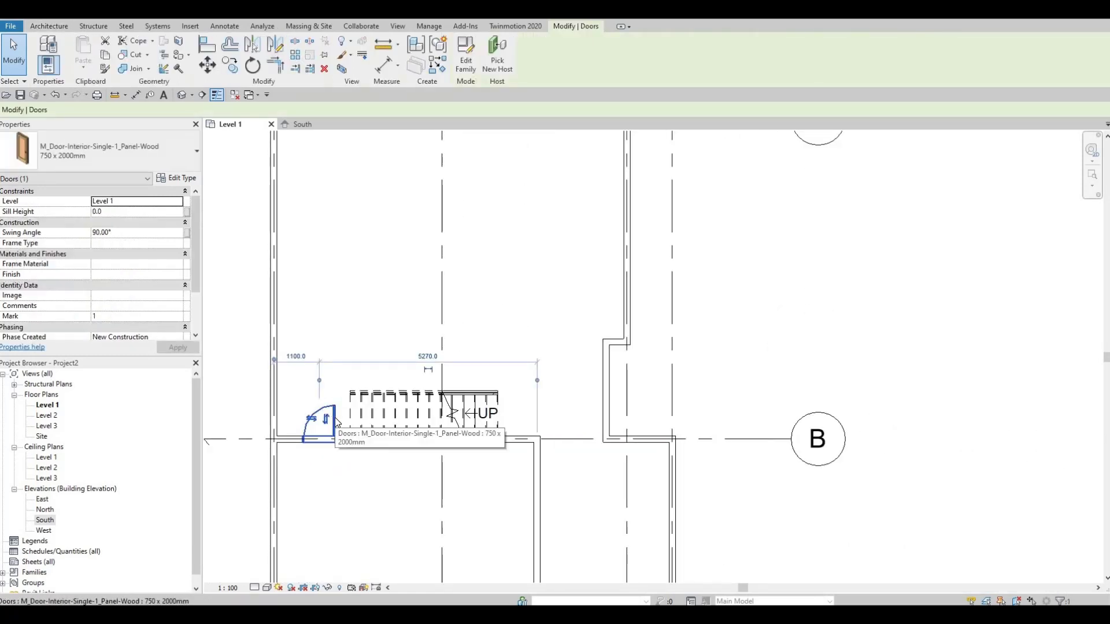
key("Right")
key("Right")
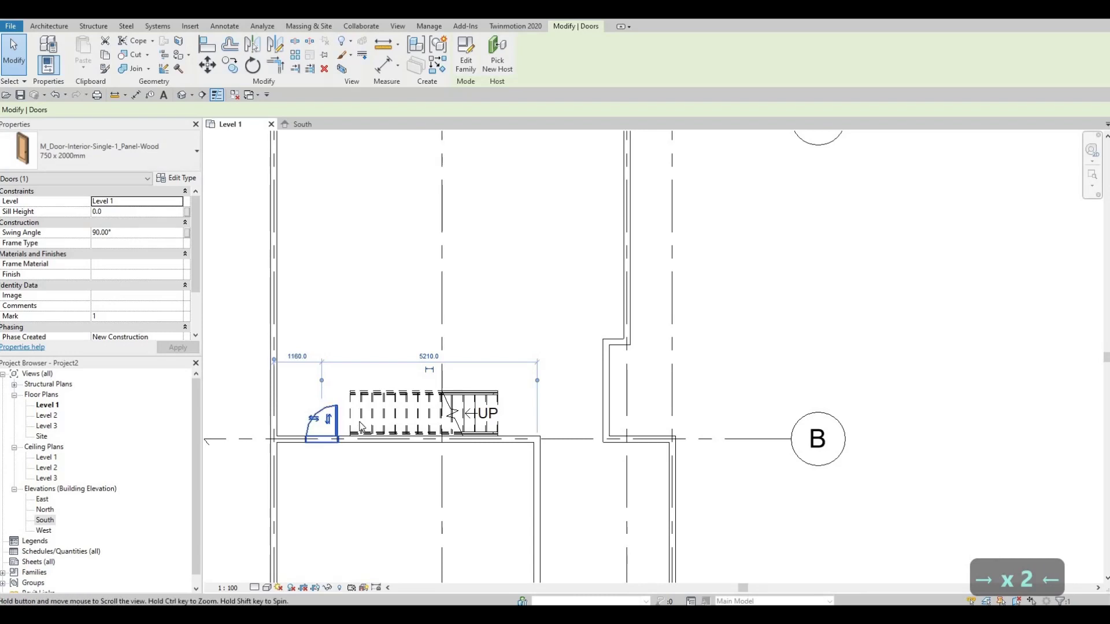
key("Escape")
key("Escape")
- Start a new wall and duplicate the EXTERIOR WALL 1 type under the name INTERIOR WALL 1
scroll(353, 416, "down", 2)
scroll(349, 412, "up", 2)
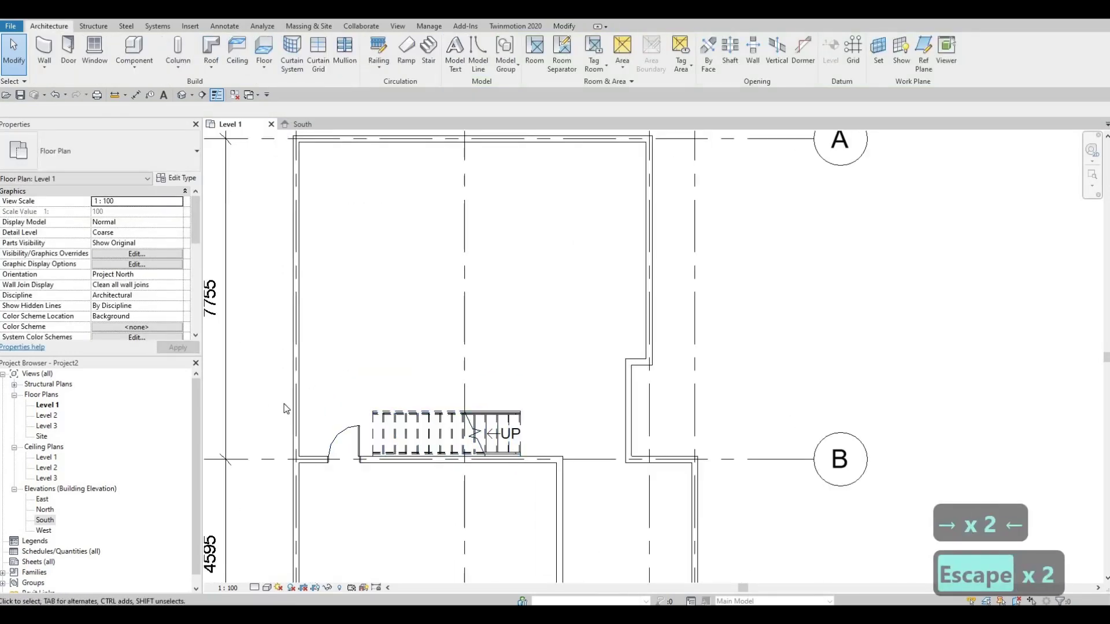
scroll(323, 428, "up", 1)
scroll(299, 424, "up", 1)
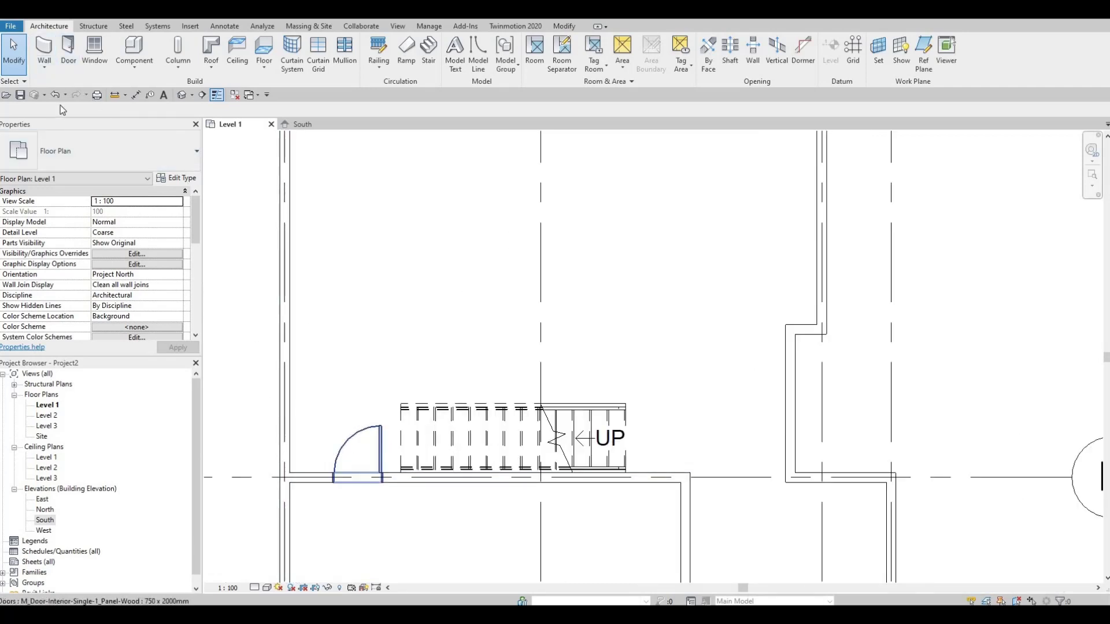
left_click(42, 49)
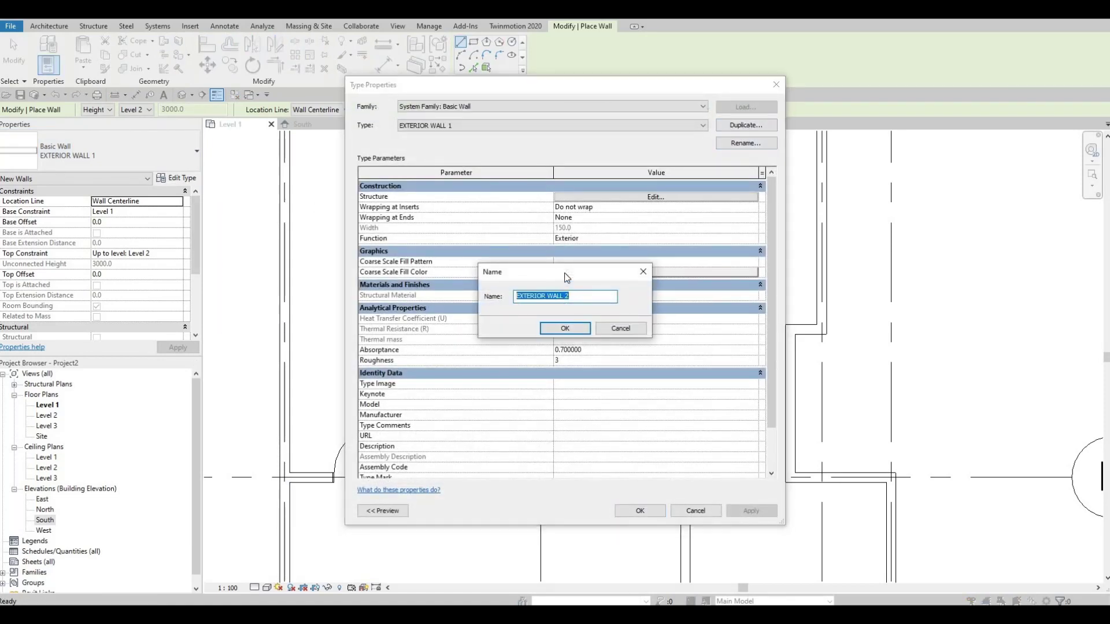
type("INTER")
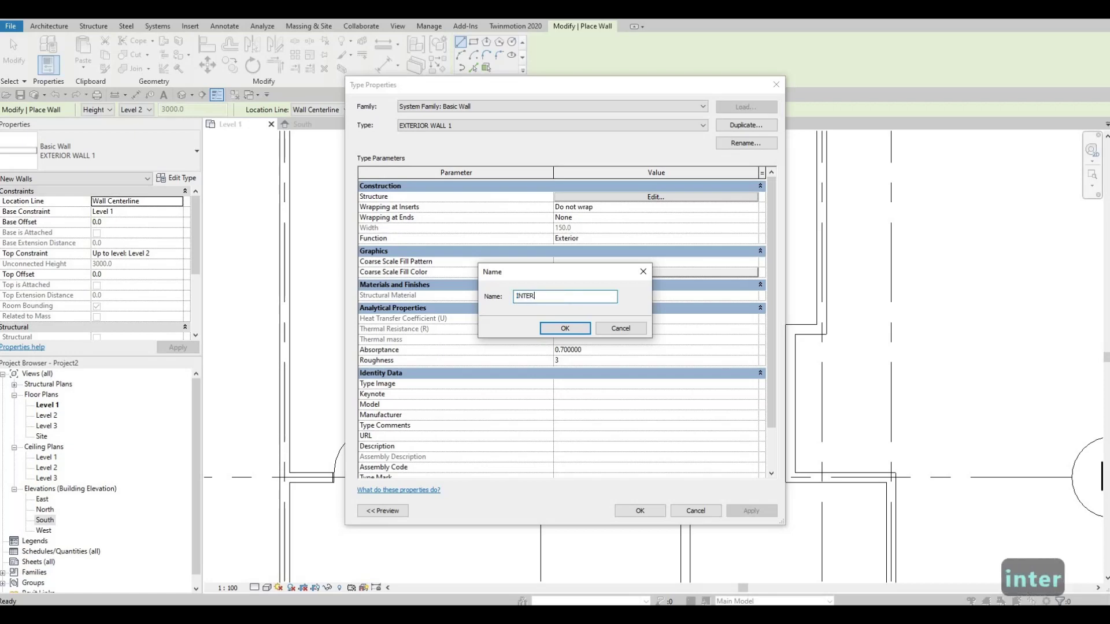
type("IOR WALL")
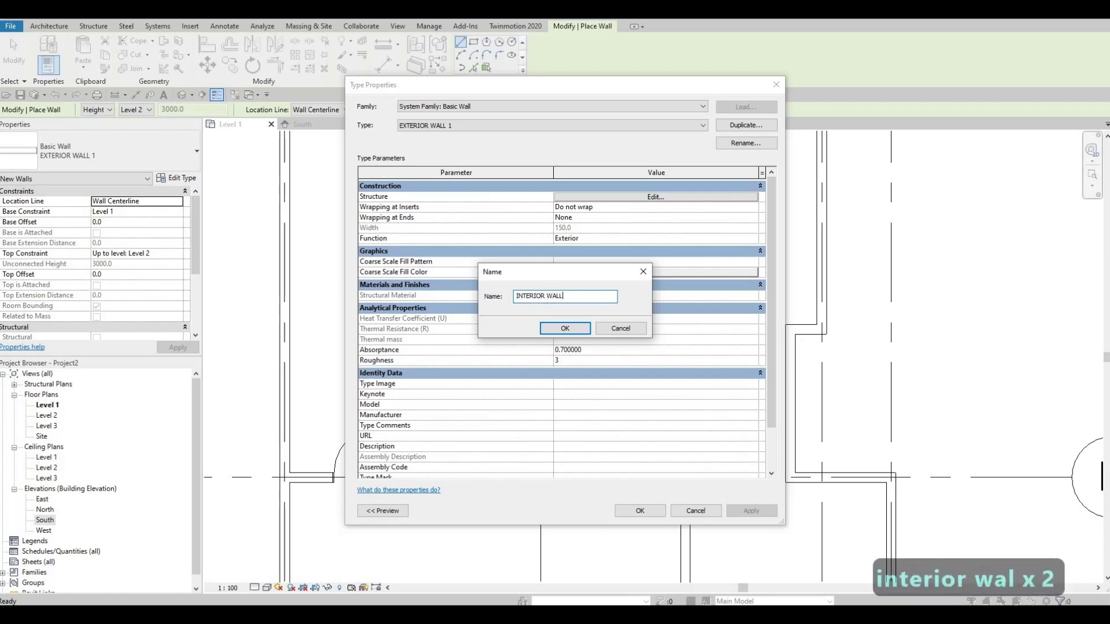
type(" 1")
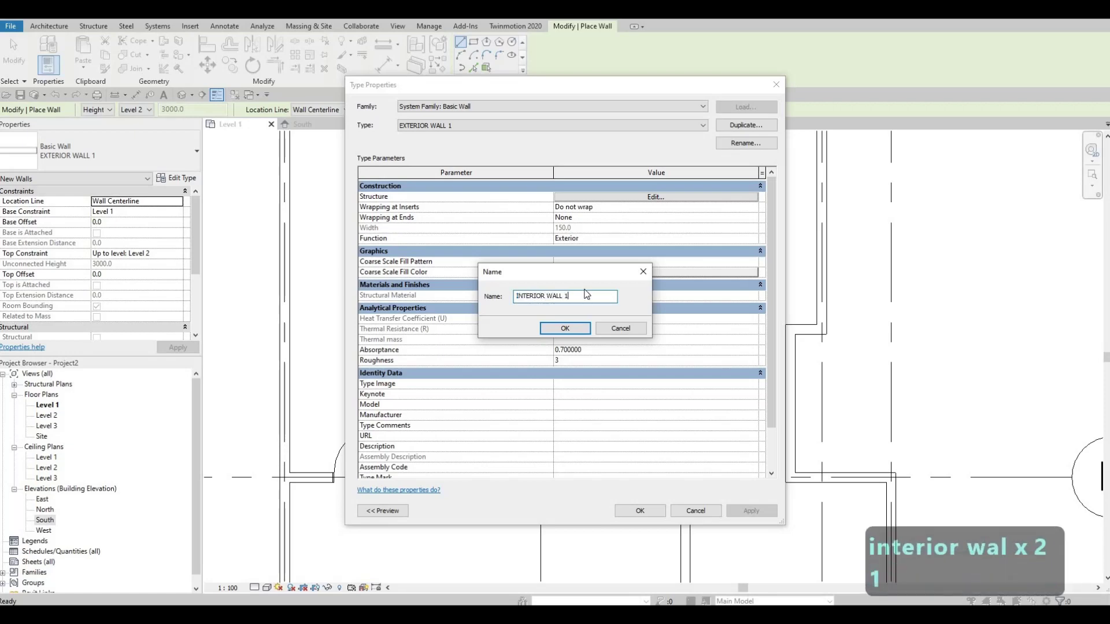
left_click(569, 331)
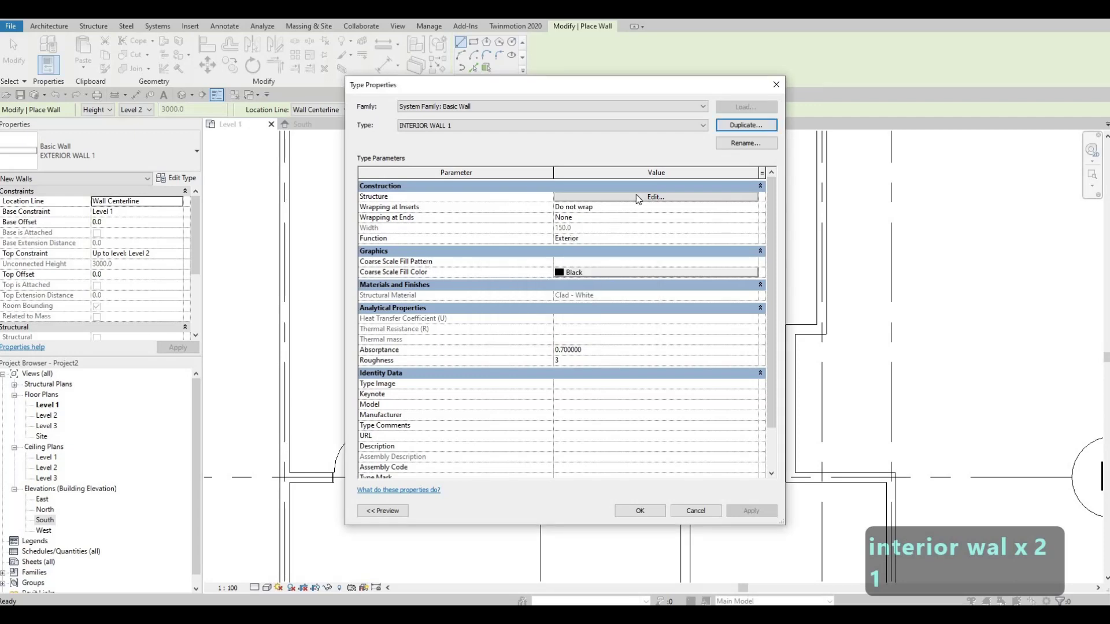
- Review the layer structure of the INTERIOR WALL 1 type and accept the new wall type
left_click(616, 198)
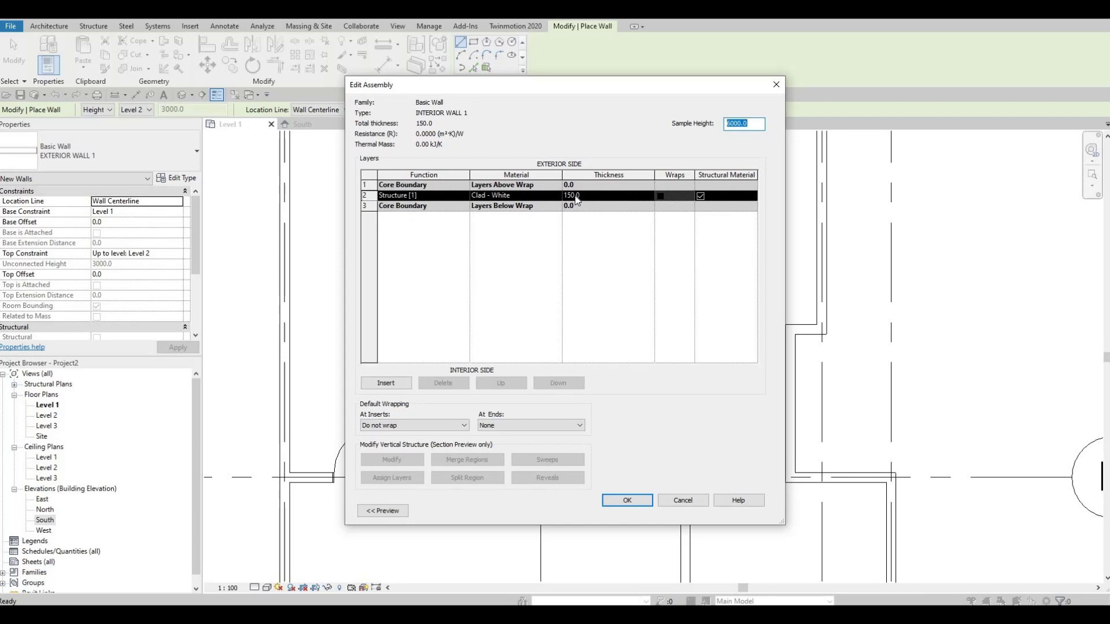
left_click(614, 499)
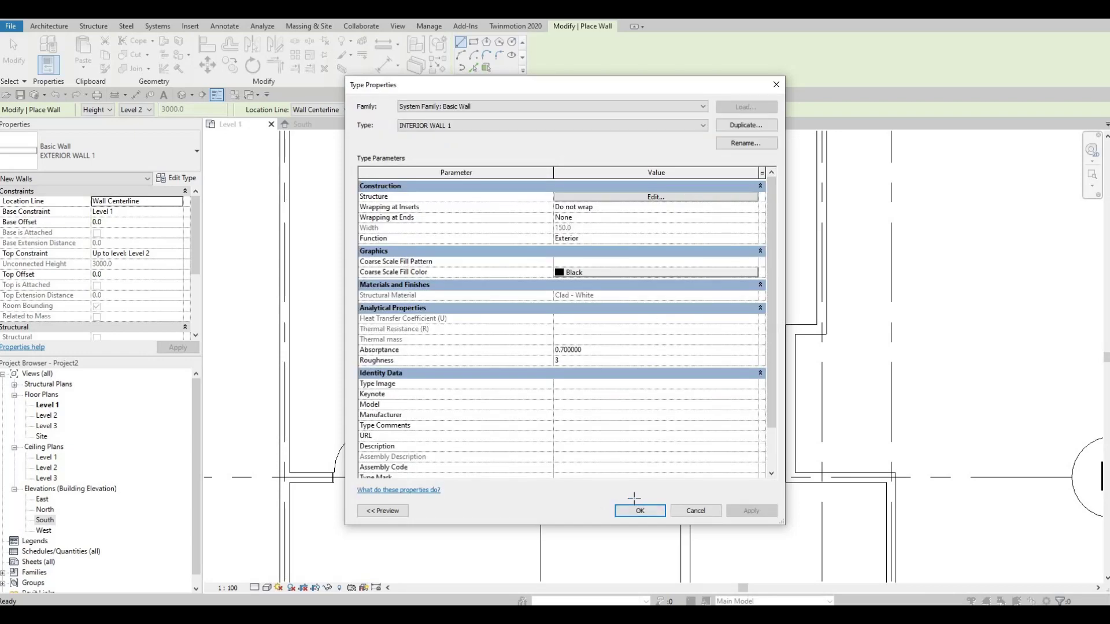
left_click(638, 509)
- Draw an INTERIOR WALL 1 enclosure beside the door: 1300 mm up from the grid B wall, 700 mm off the outer wall, then across to it
scroll(340, 446, "up", 1)
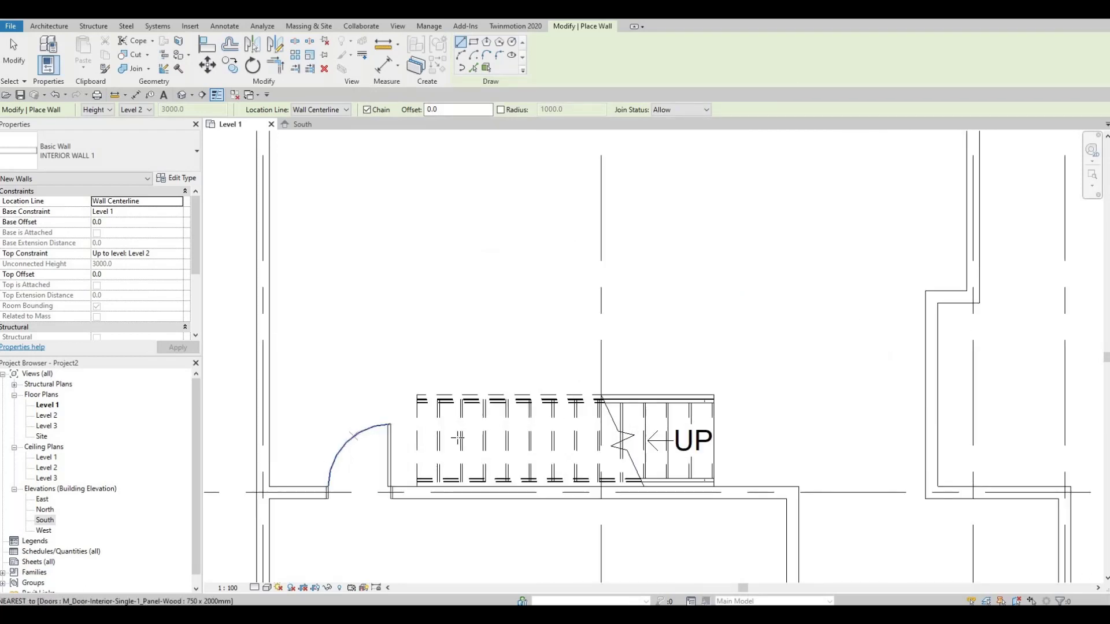
middle_click_drag(332, 422, 441, 403)
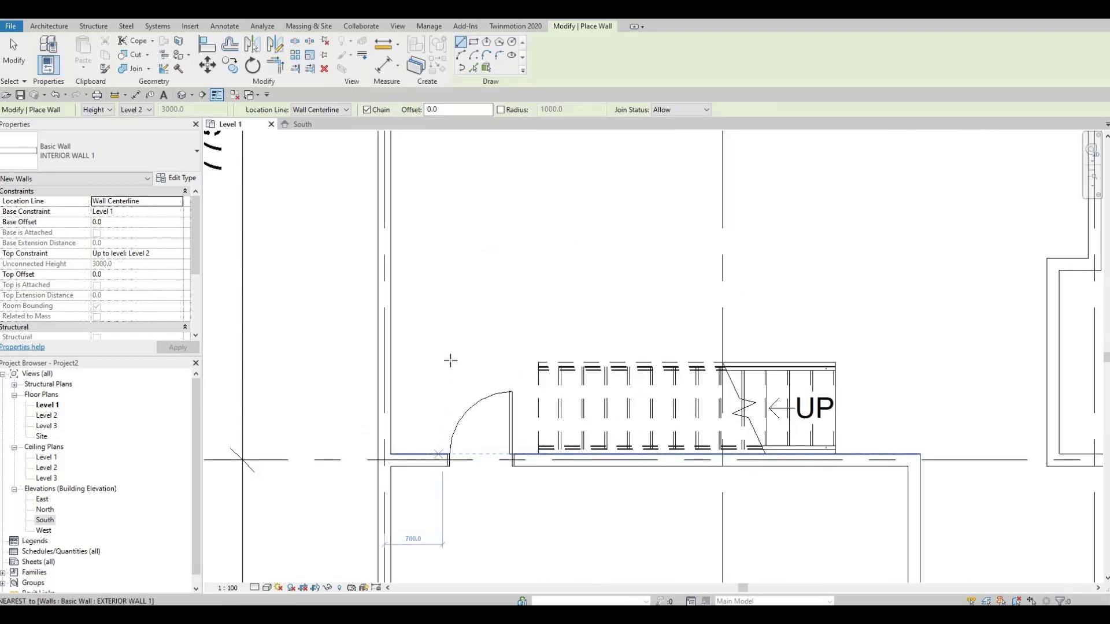
left_click(442, 455)
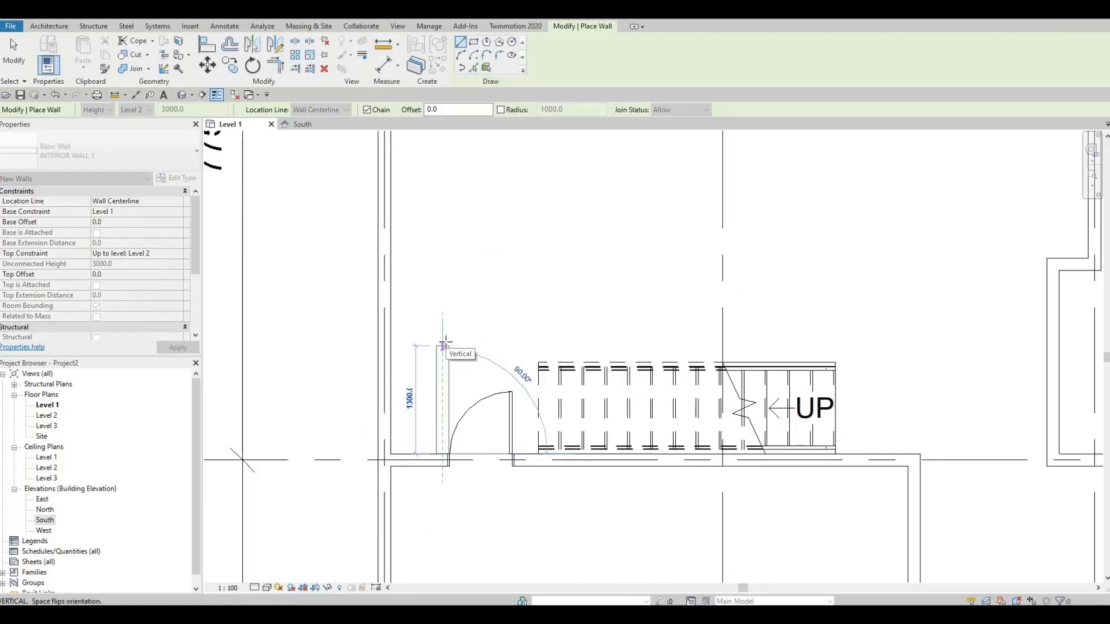
left_click(430, 343)
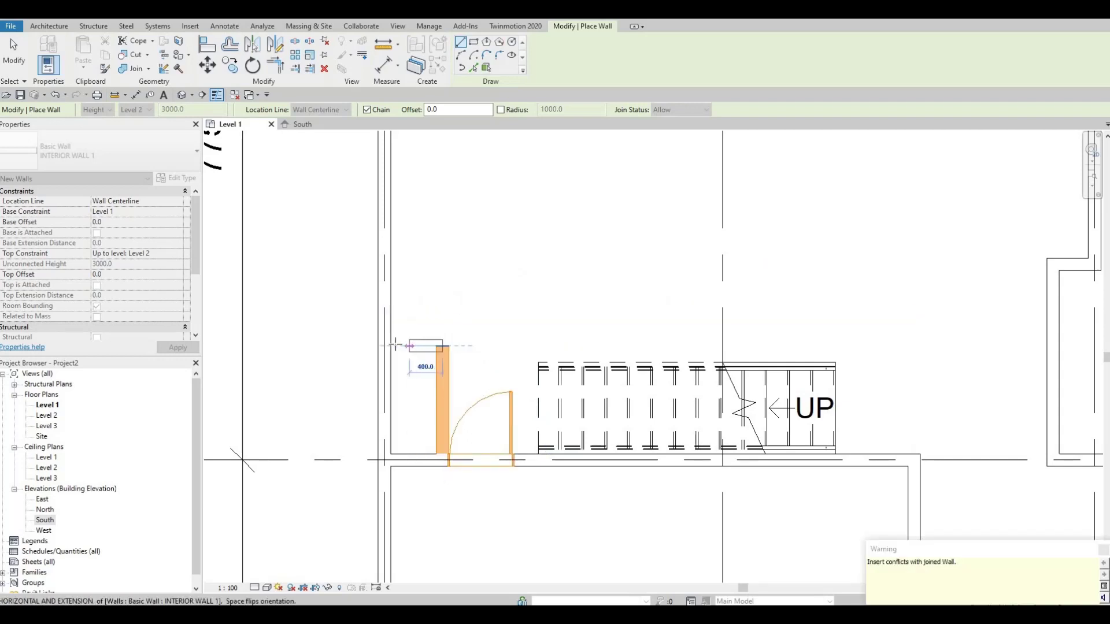
key("Escape")
key("Escape")
key("Escape")
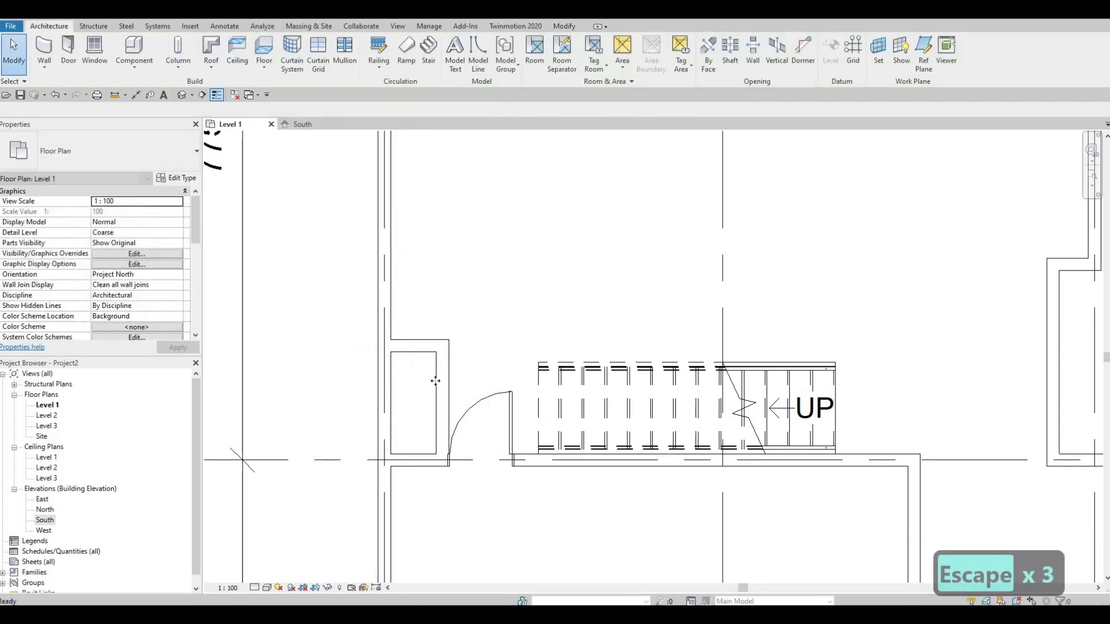
- Nudge the enclosure wall beside the door slightly toward the outer wall, to 680 mm from it
left_click(435, 380)
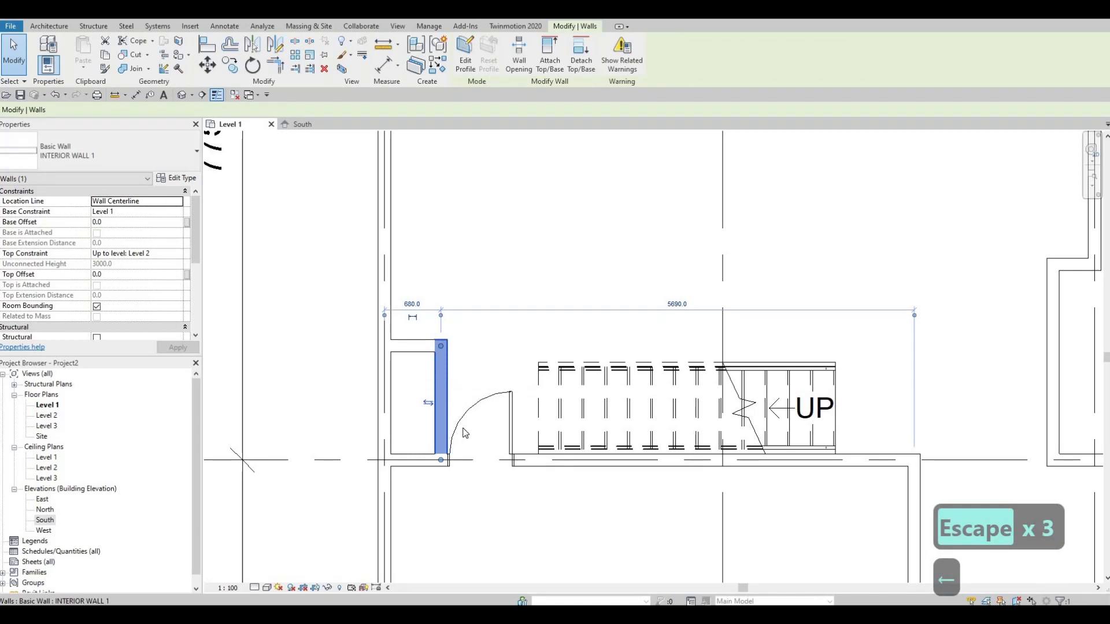
key("Left")
key("Escape")
scroll(456, 457, "up", 5)
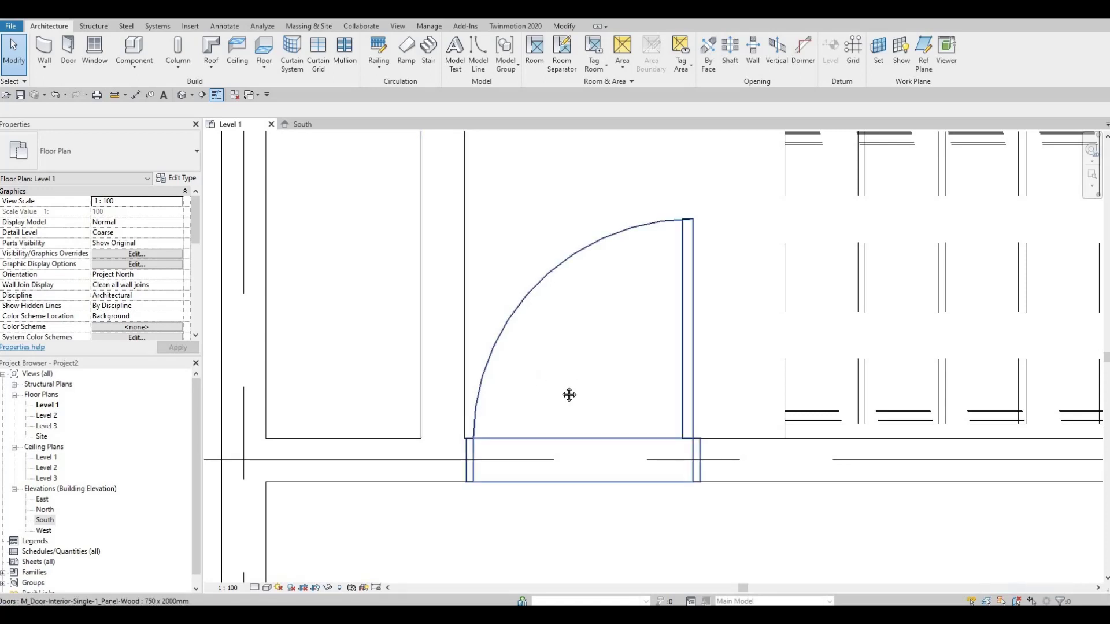
- Draw an INTERIOR WALL 1 wall 3575 mm long along the stair's open long edge, from one stair end to the other
scroll(570, 396, "down", 5)
scroll(373, 330, "up", 2)
middle_click_drag(372, 329, 329, 358)
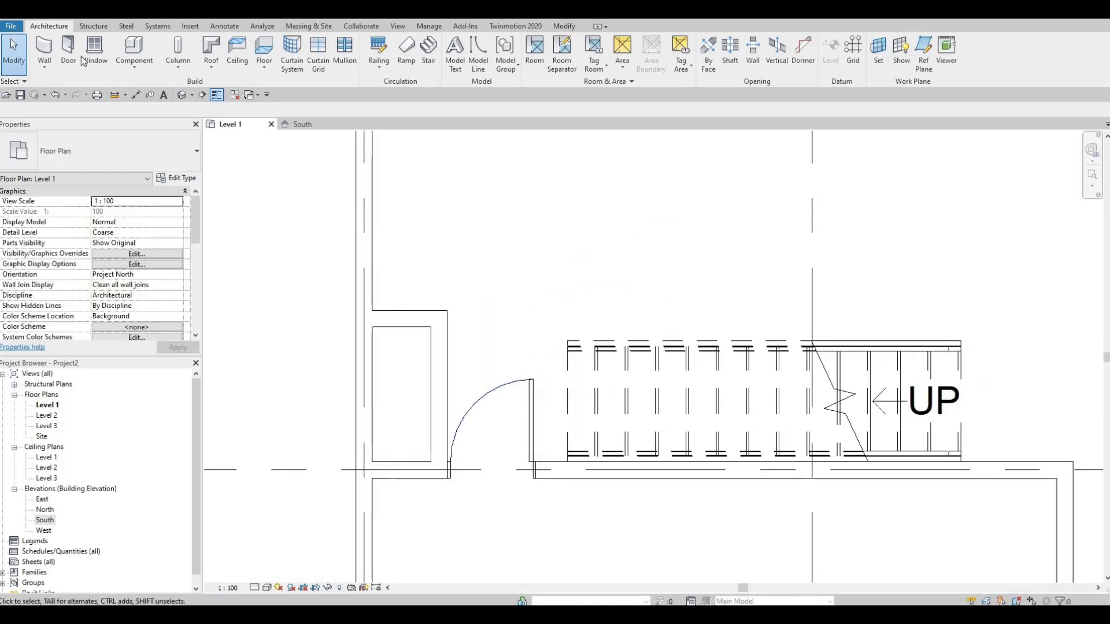
left_click(45, 57)
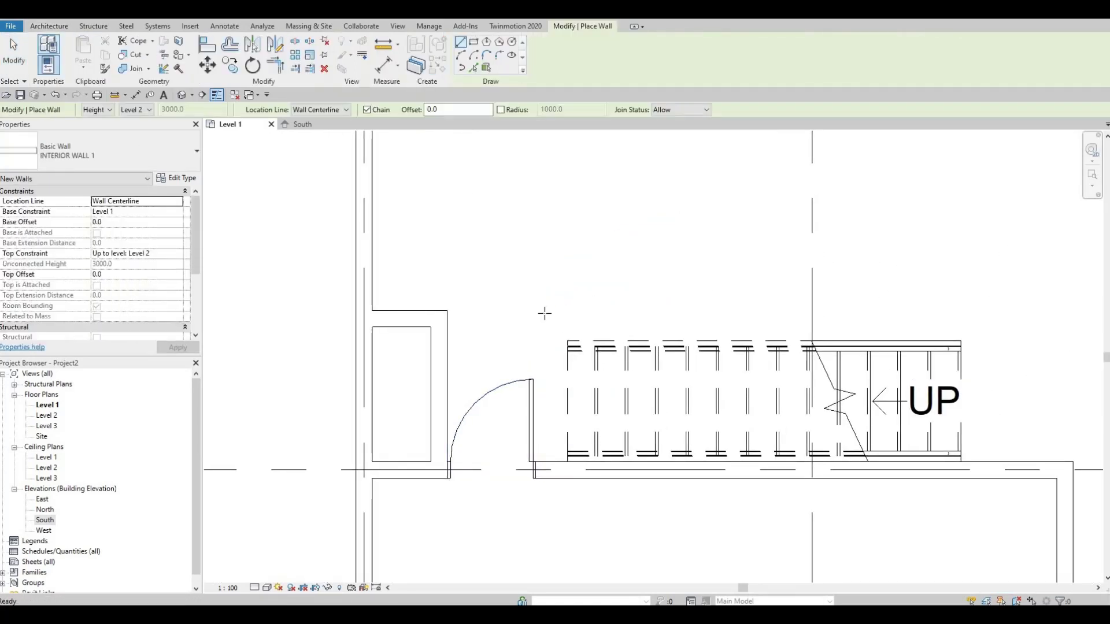
middle_click_drag(563, 345, 384, 370)
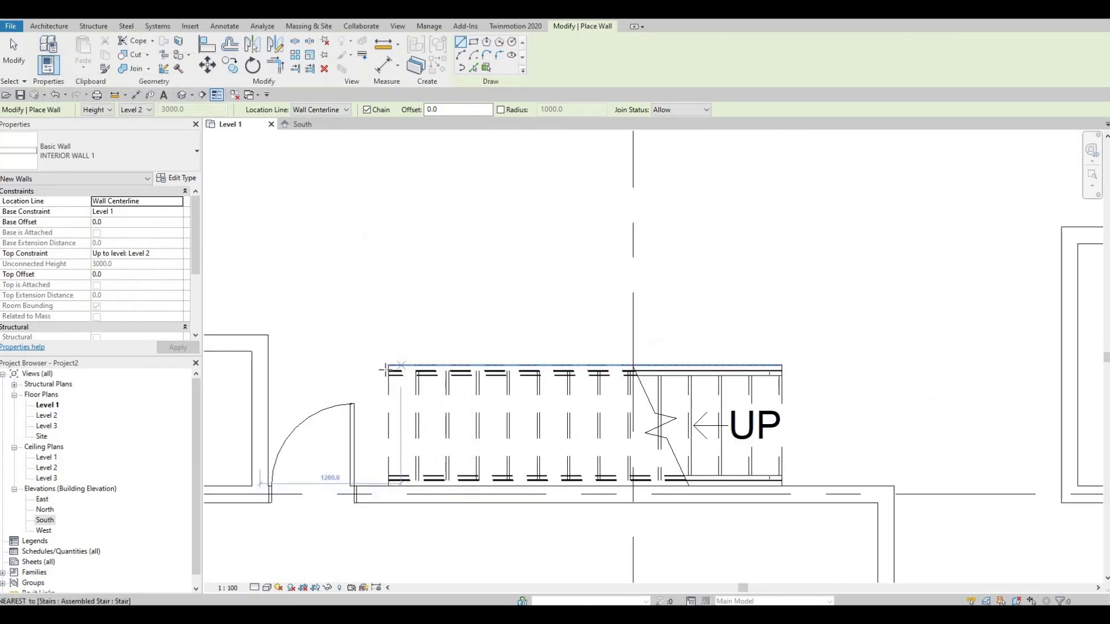
scroll(384, 370, "up", 2)
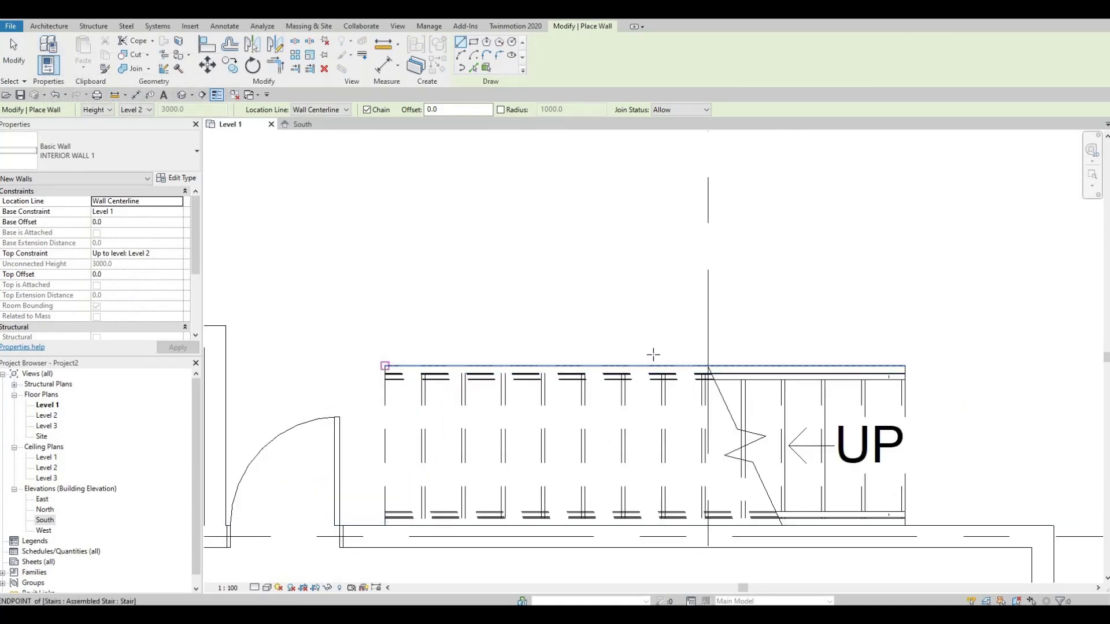
left_click(385, 366)
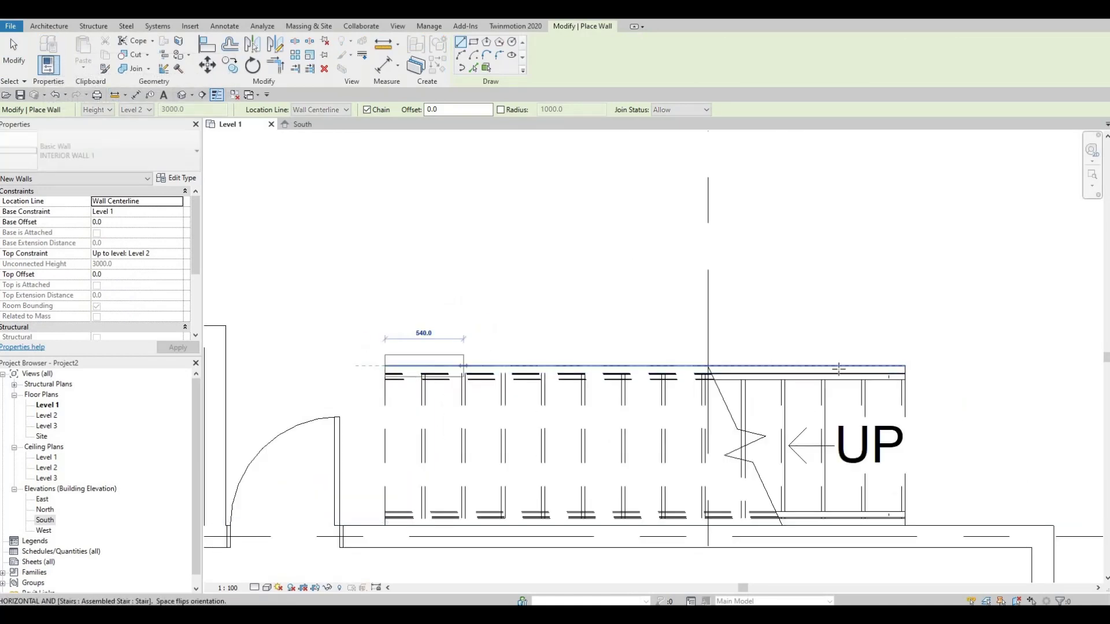
left_click(905, 367)
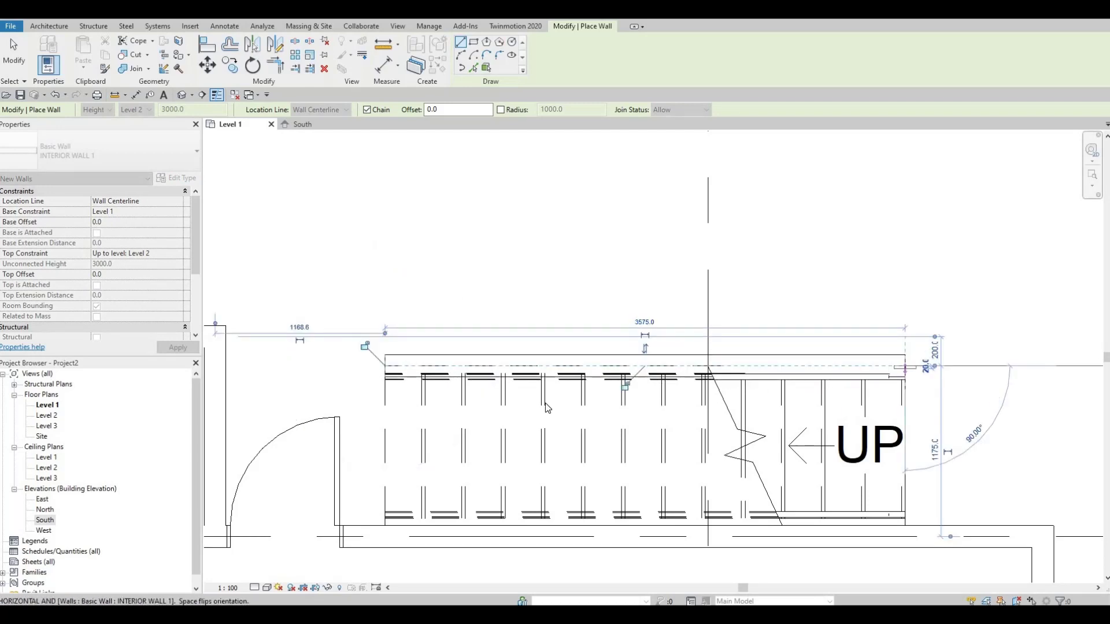
key("Escape")
key("Escape")
key("Escape")
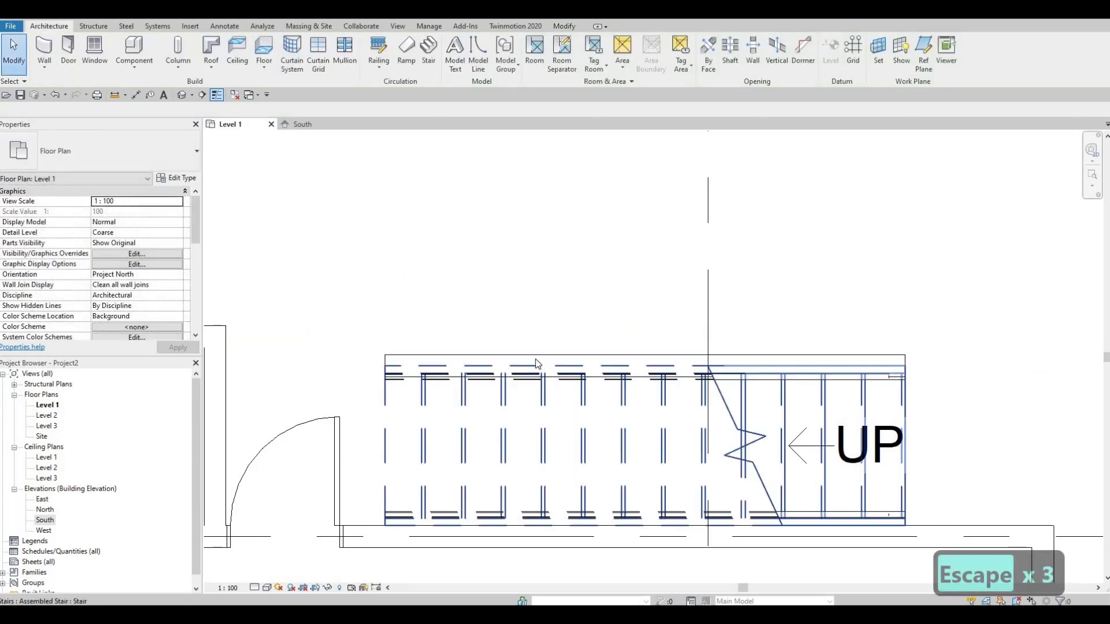
scroll(535, 363, "down", 4)
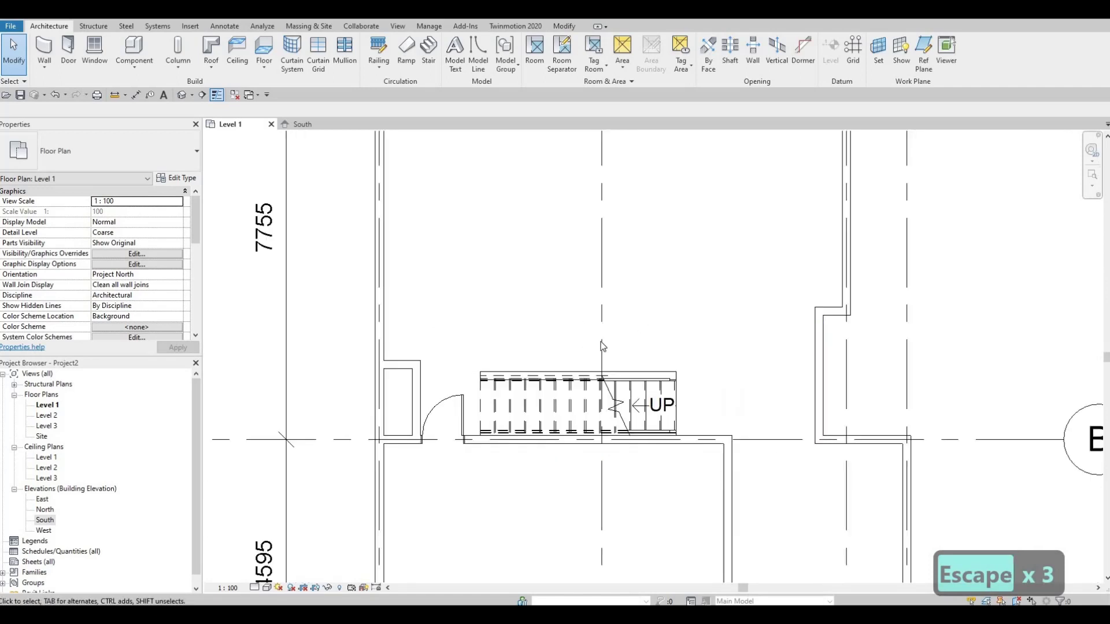
scroll(448, 408, "up", 2)
key("Escape")
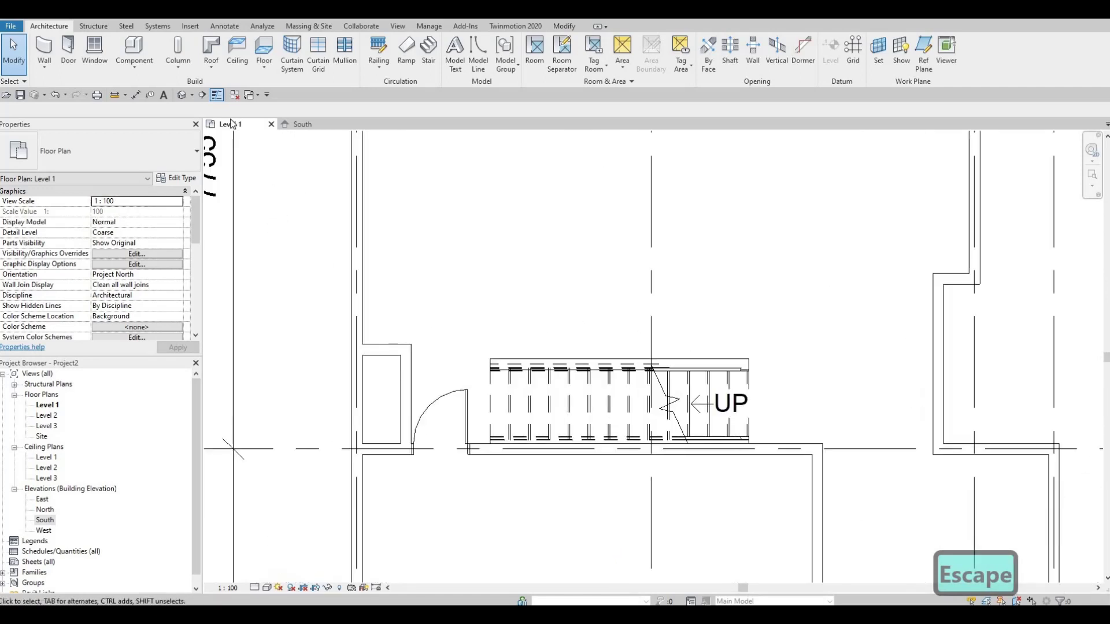
key("Escape")
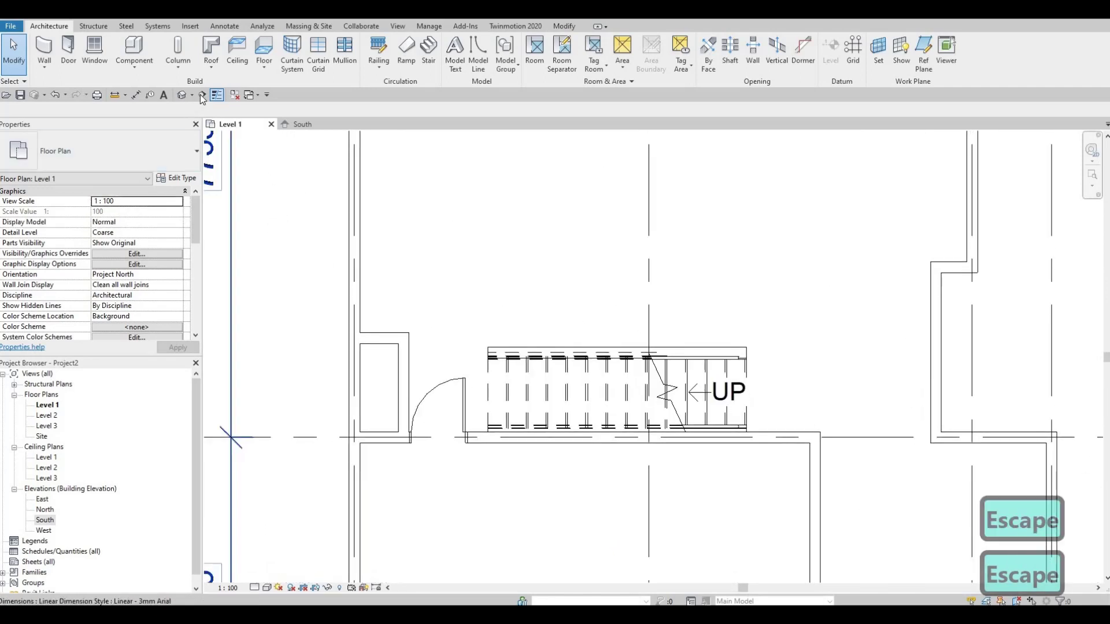
key("Escape")
key("Escape")
scroll(521, 334, "up", 2)
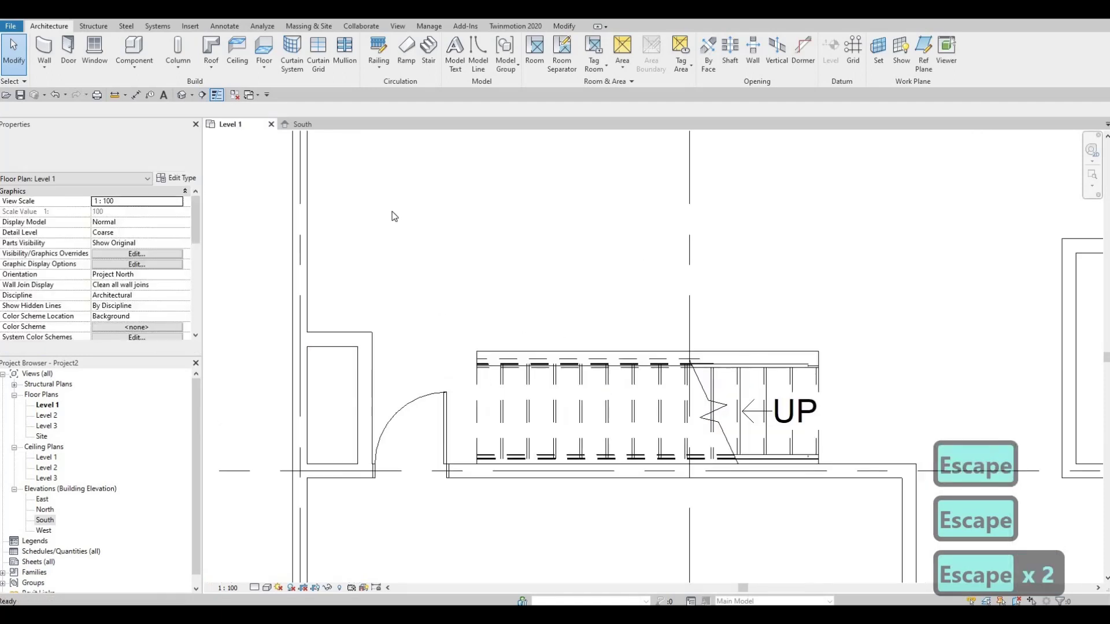
scroll(523, 265, "down", 2)
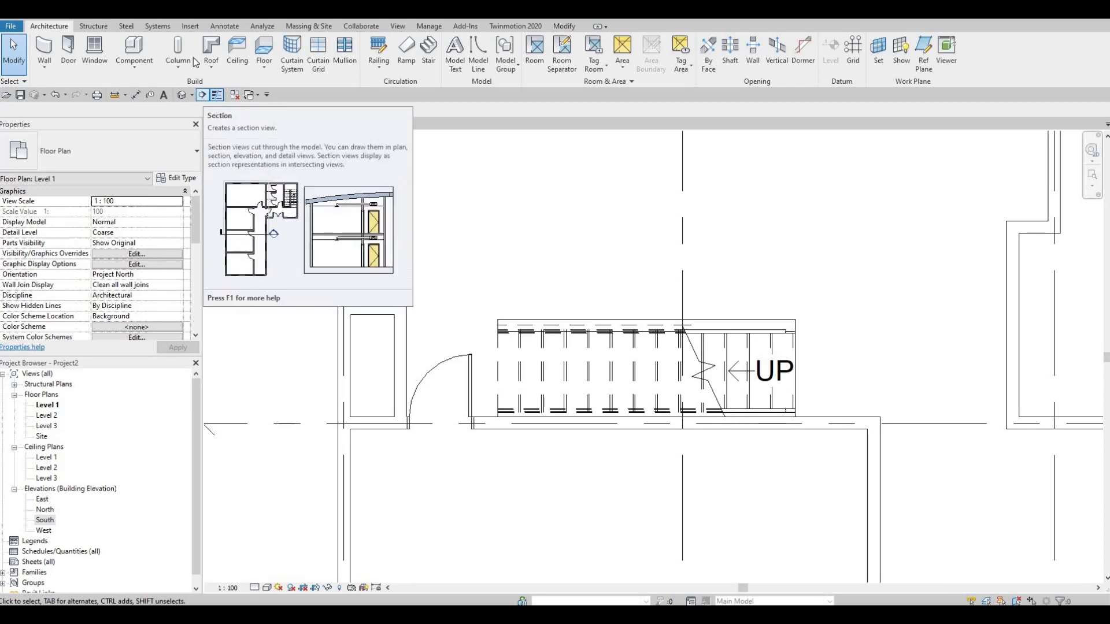
- Draw a horizontal building section line across the plan above the stair, ending outside the grid 1 wall and looking toward the stair and grid B
left_click(203, 96)
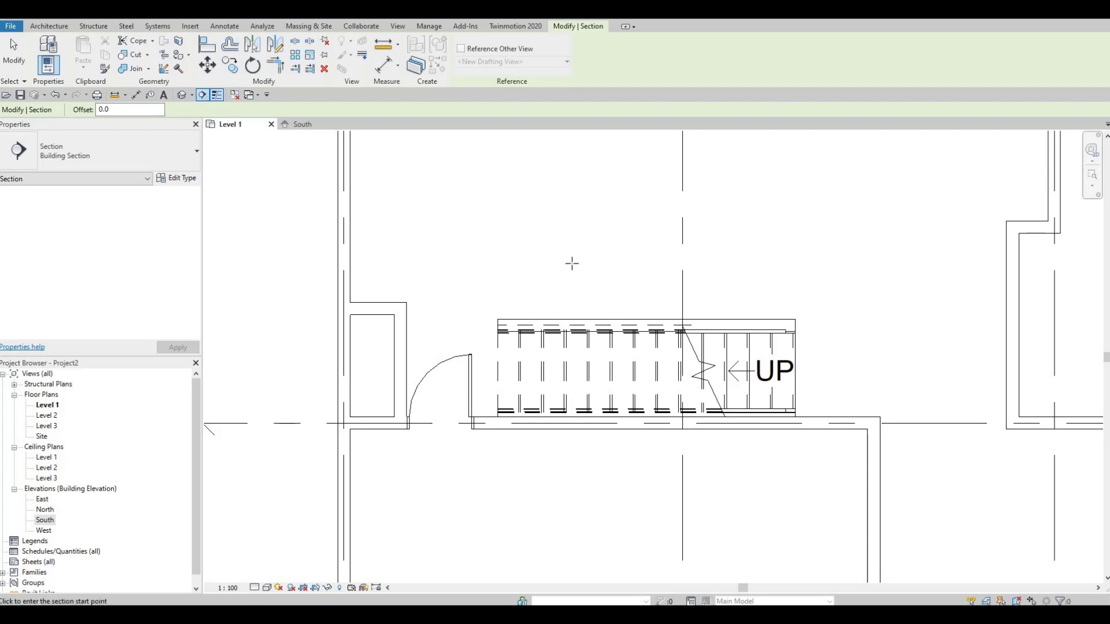
scroll(575, 263, "down", 1)
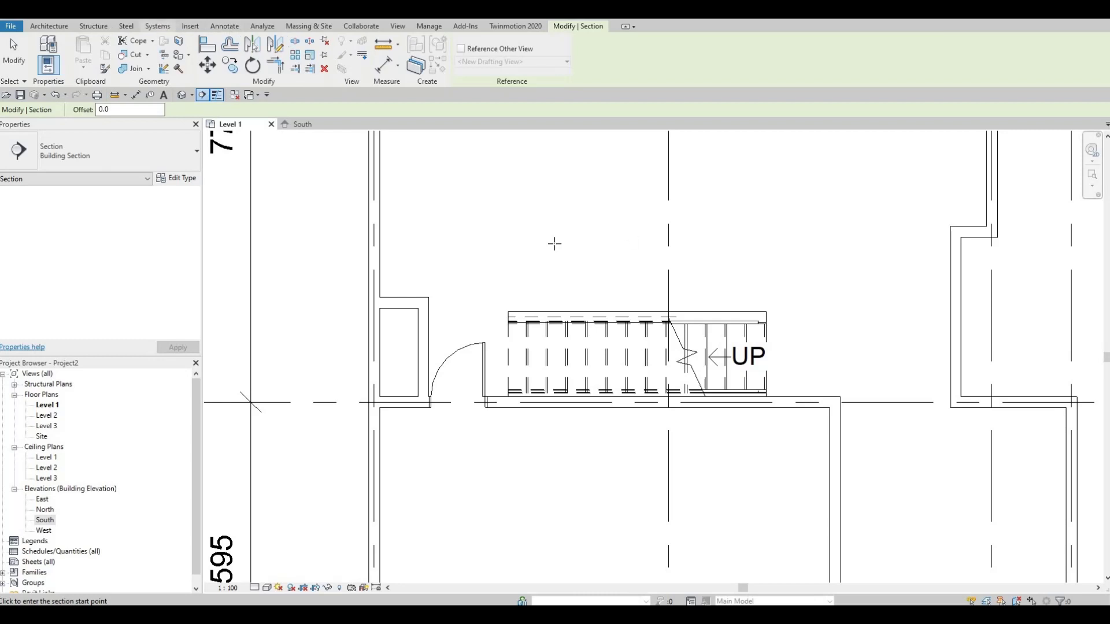
left_click(745, 240)
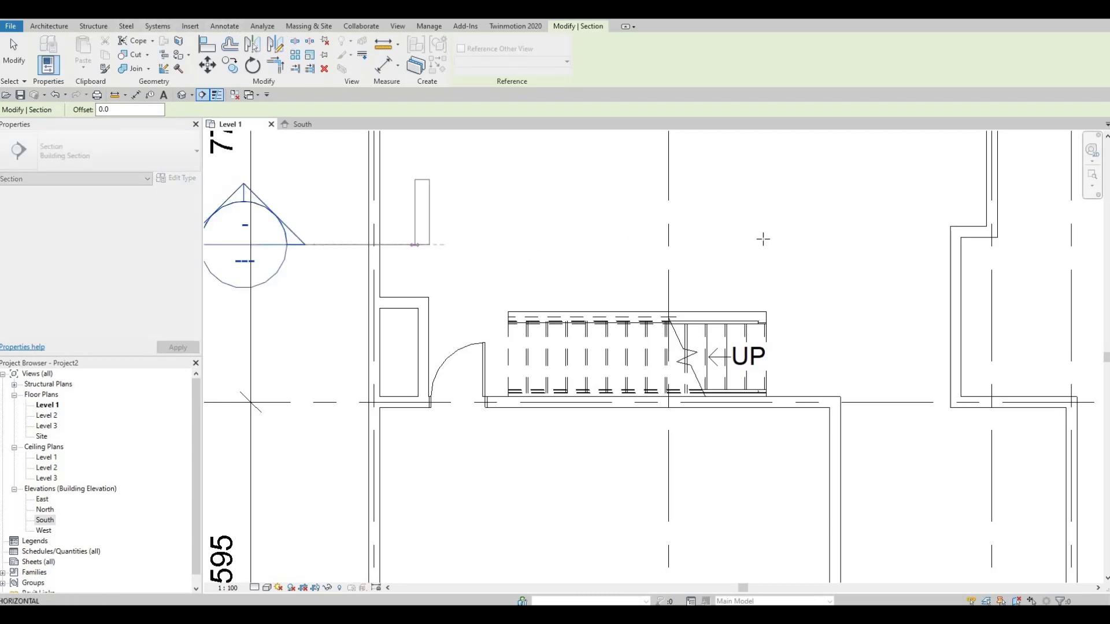
key("Escape")
left_click(289, 241)
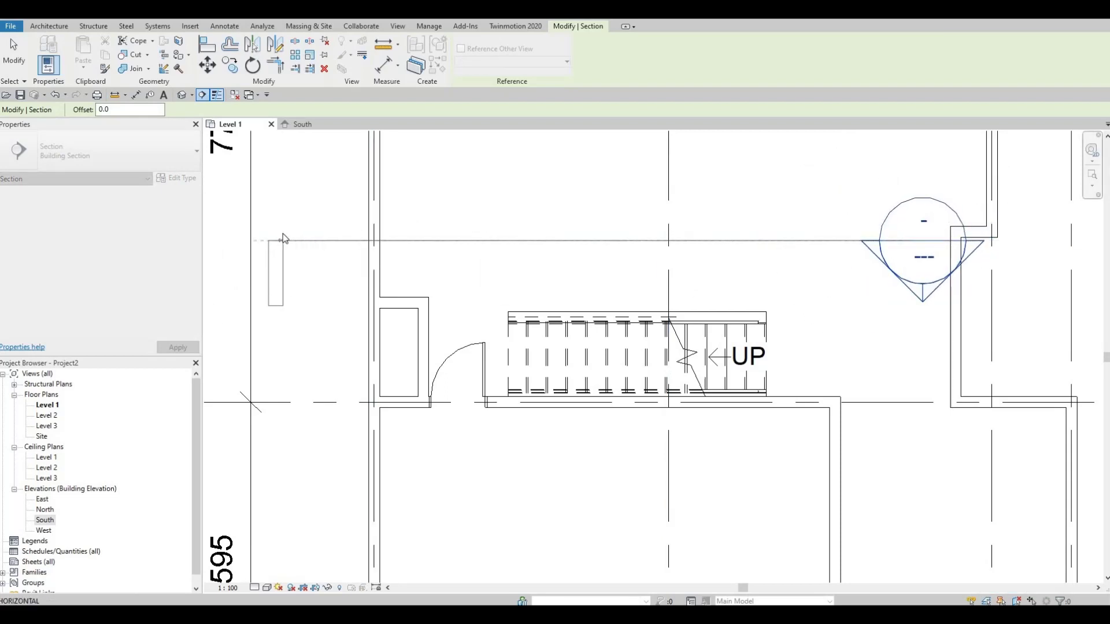
left_click(444, 237)
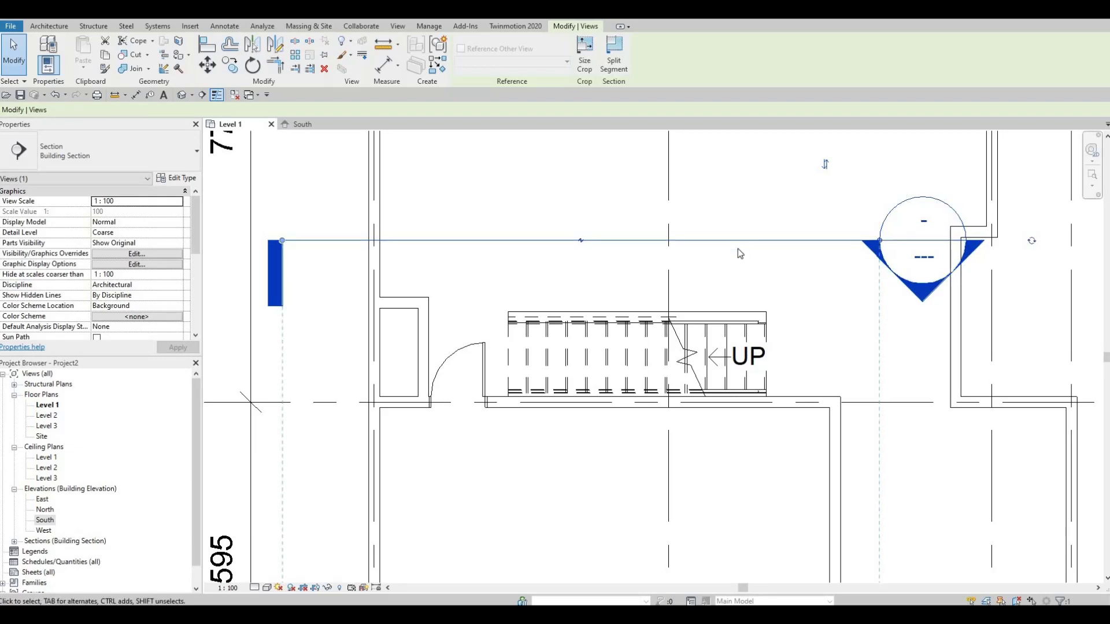
key("Escape")
key("Escape")
- Examine the section's width, view depth and marker around the stair on the Level 1 plan
left_click(825, 176)
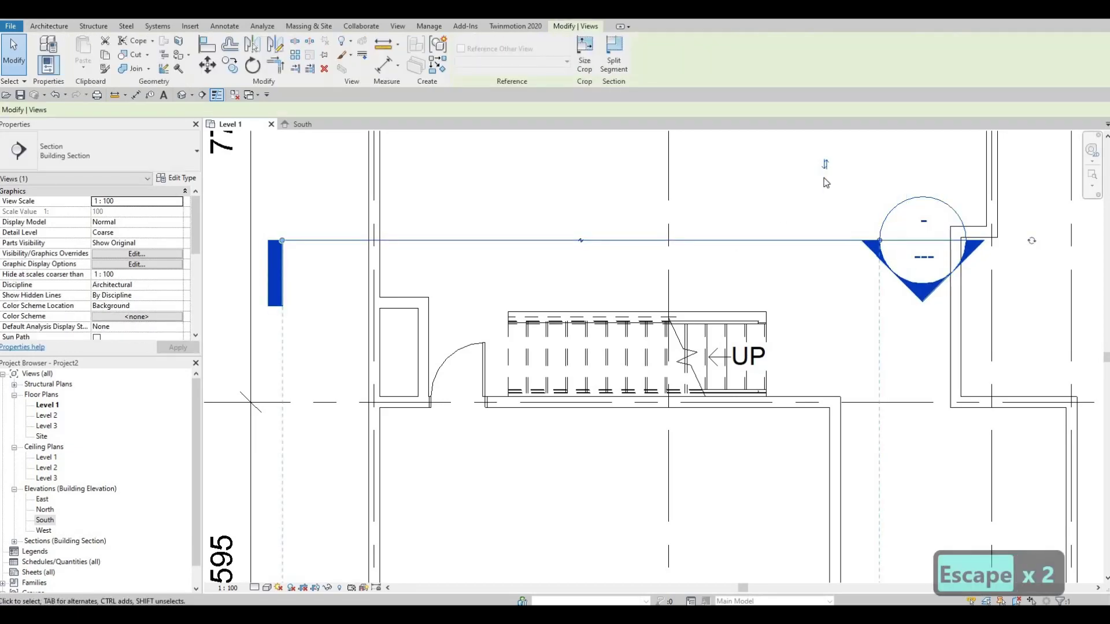
scroll(814, 247, "down", 2)
scroll(811, 252, "down", 3)
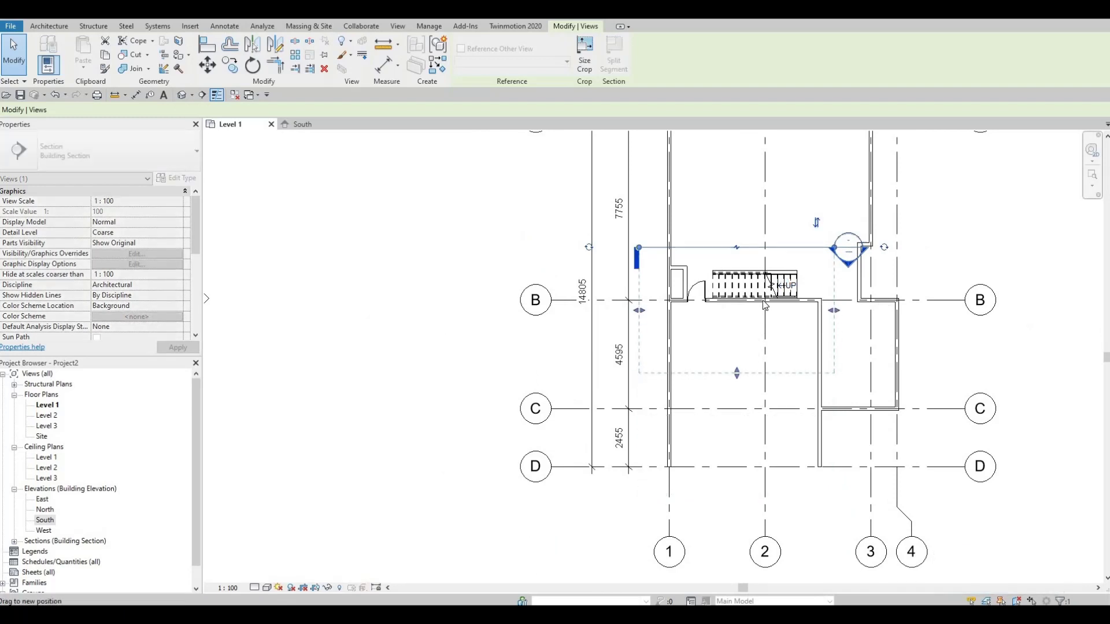
scroll(786, 246, "up", 4)
key("Escape")
key("Escape")
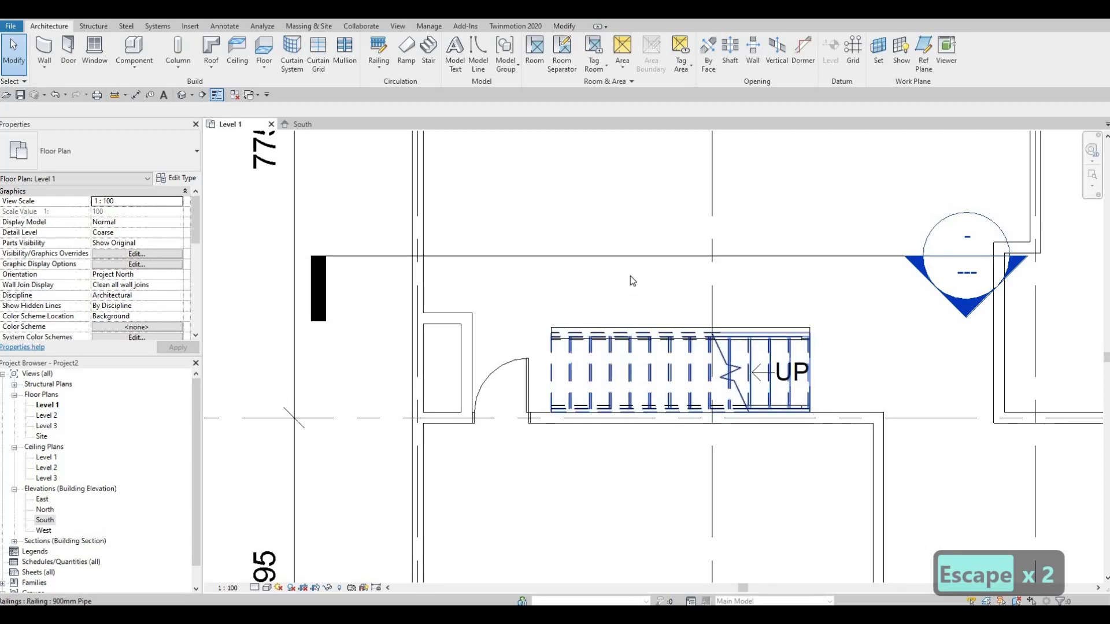
scroll(630, 272, "down", 4)
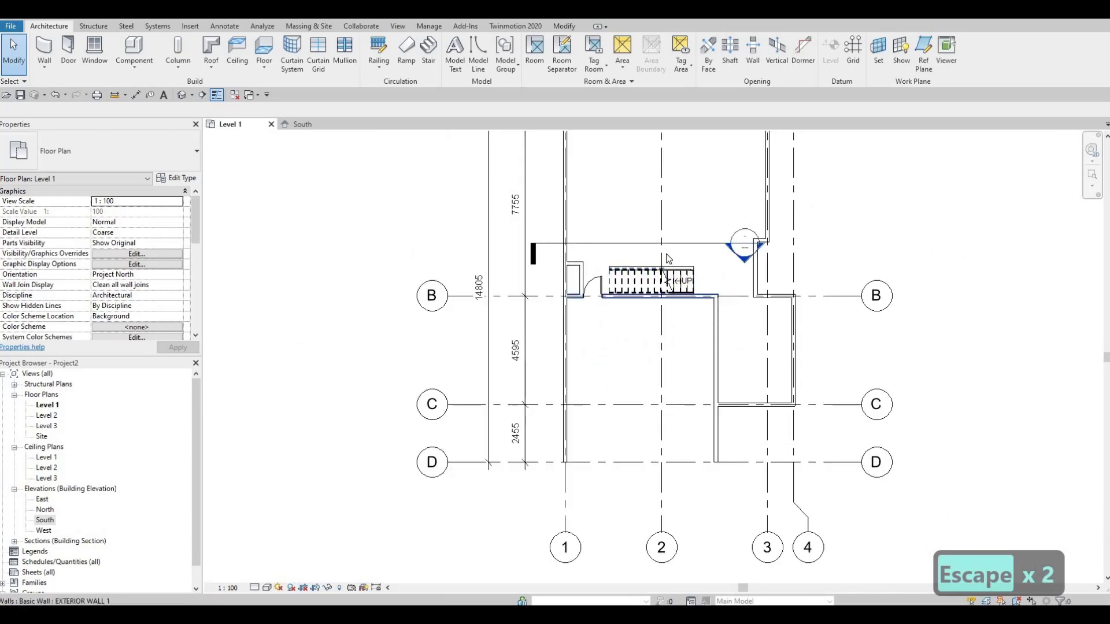
scroll(665, 265, "up", 2)
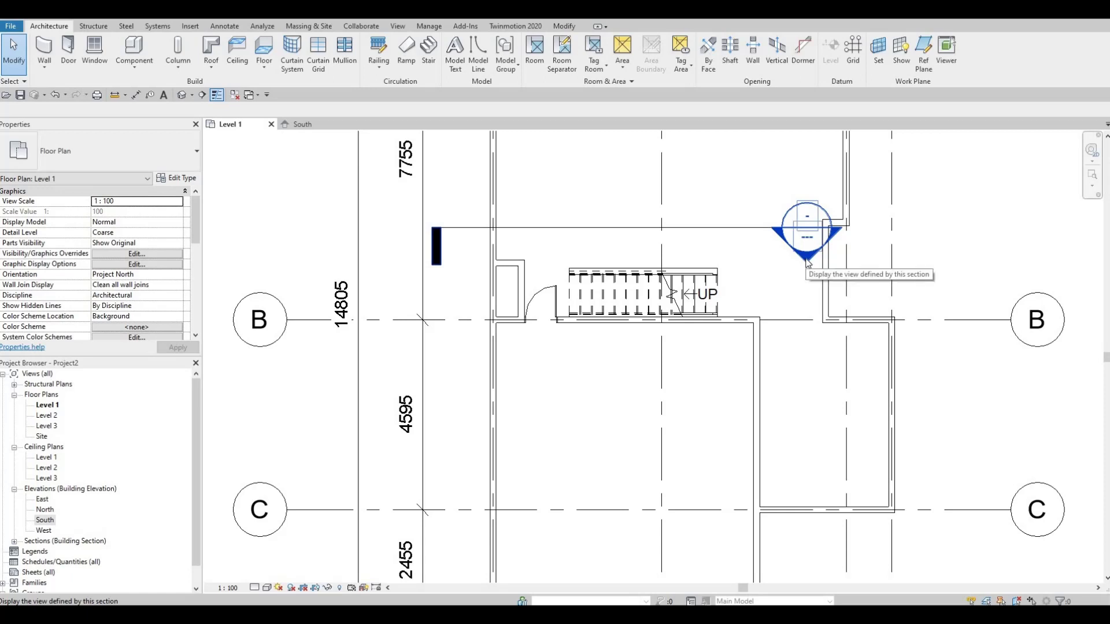
scroll(23, 521, "down", 1)
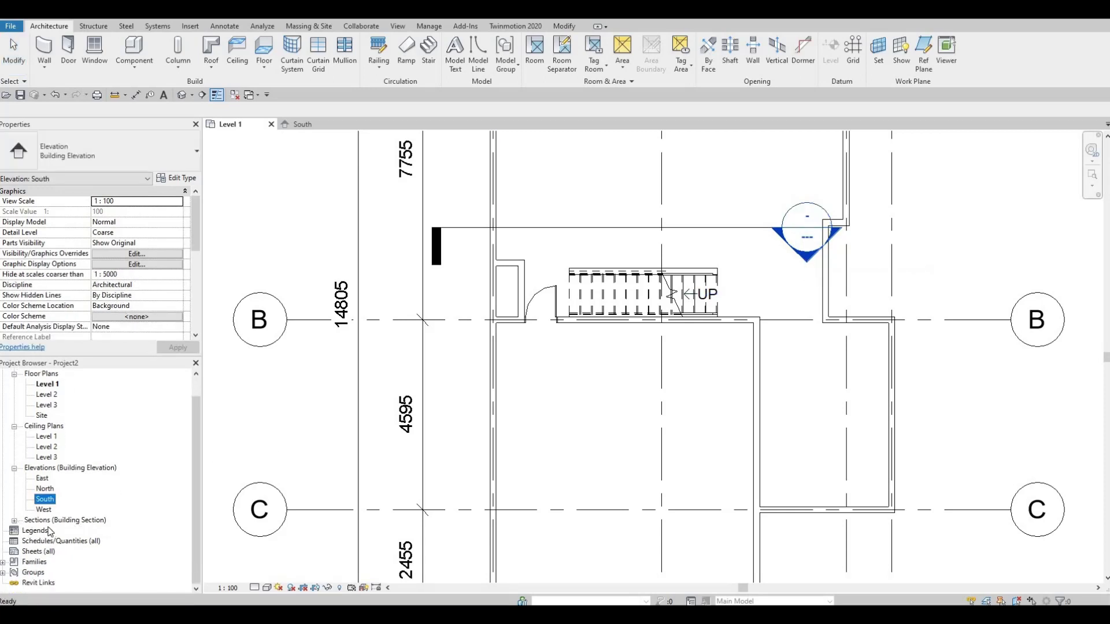
- Open the building section's view and examine the stair railing in it
double_click(807, 257)
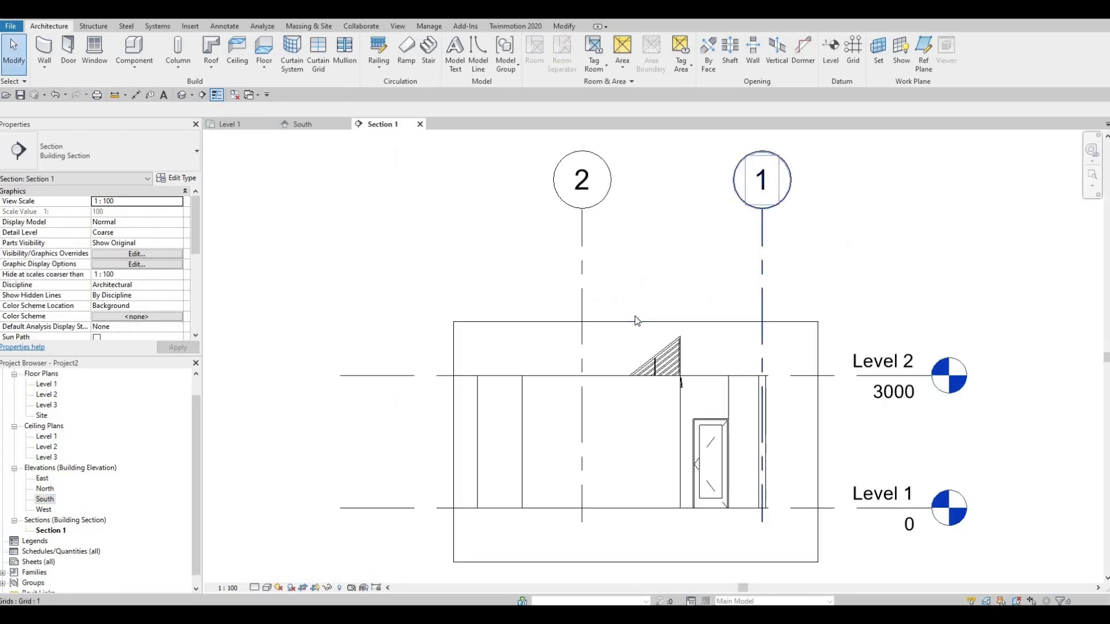
scroll(635, 321, "up", 5)
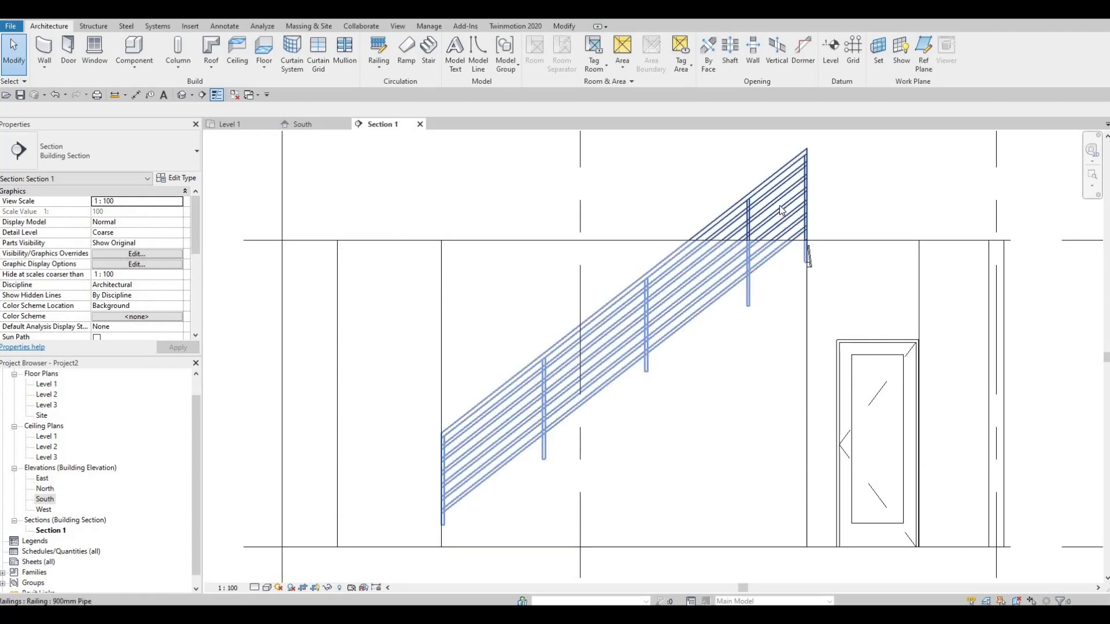
left_click(780, 209)
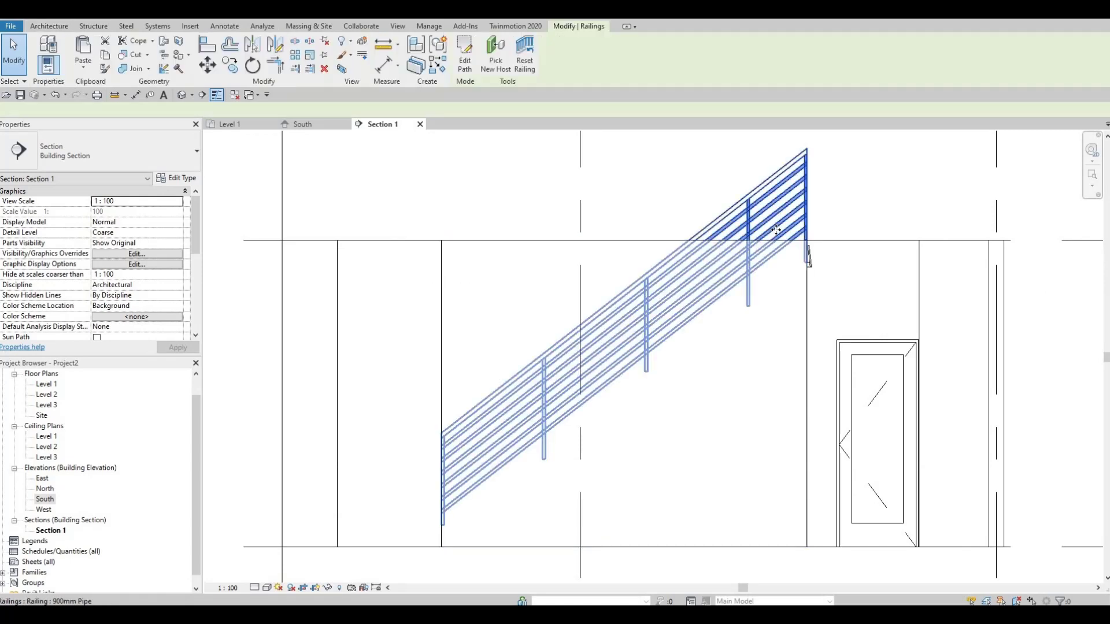
key("Escape")
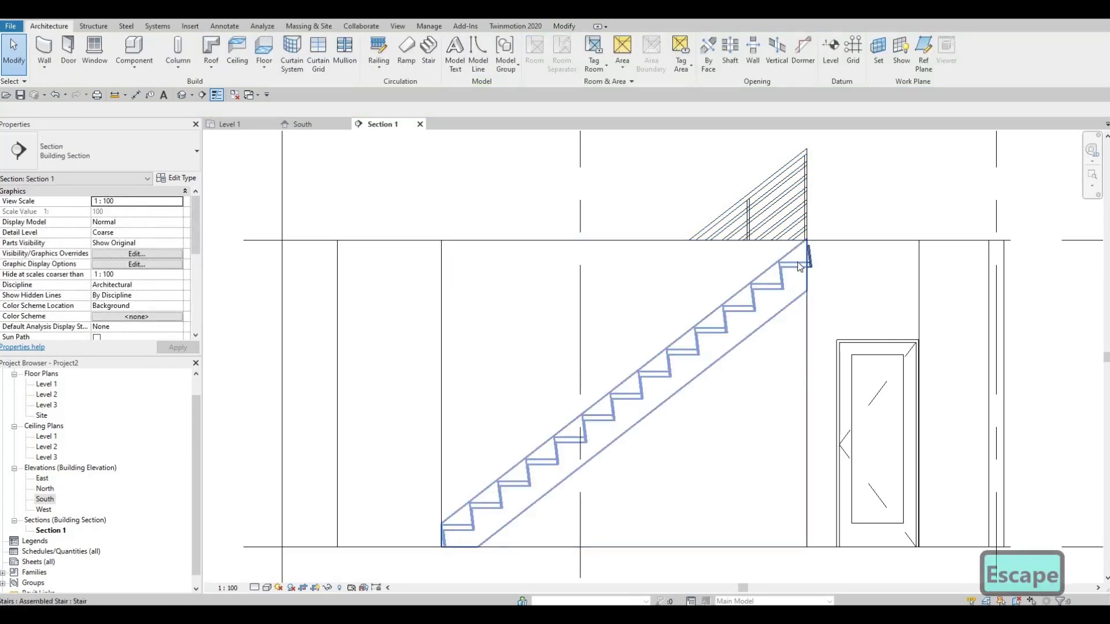
- Edit the profile of the INTERIOR WALL 1 wall beside the stair, adding a sloped line along the stringer's lower edge
left_click(808, 321)
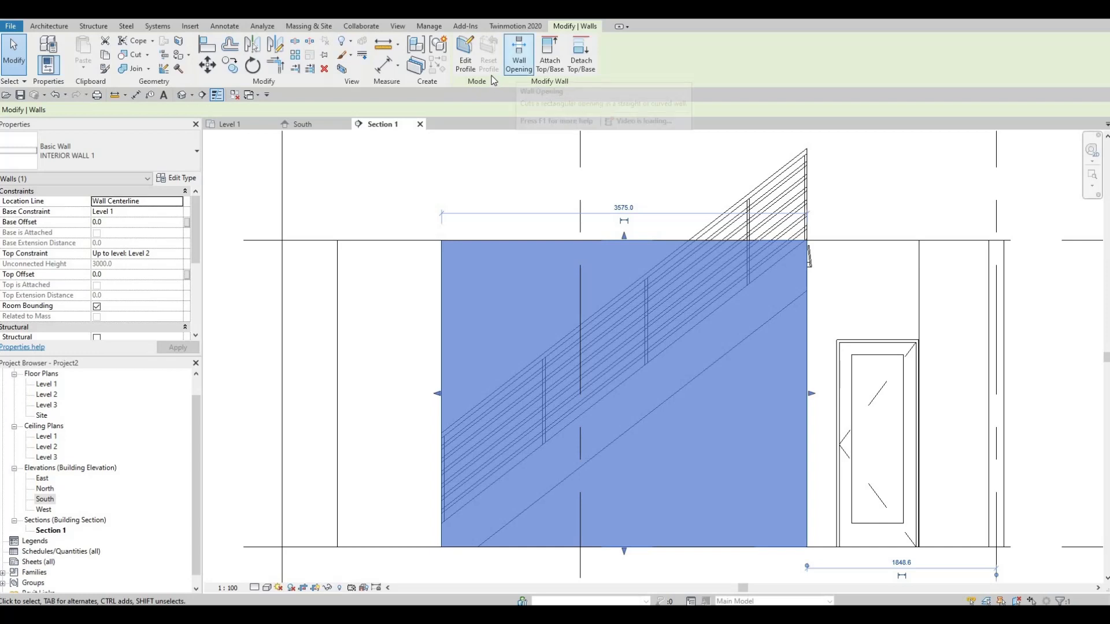
left_click(473, 64)
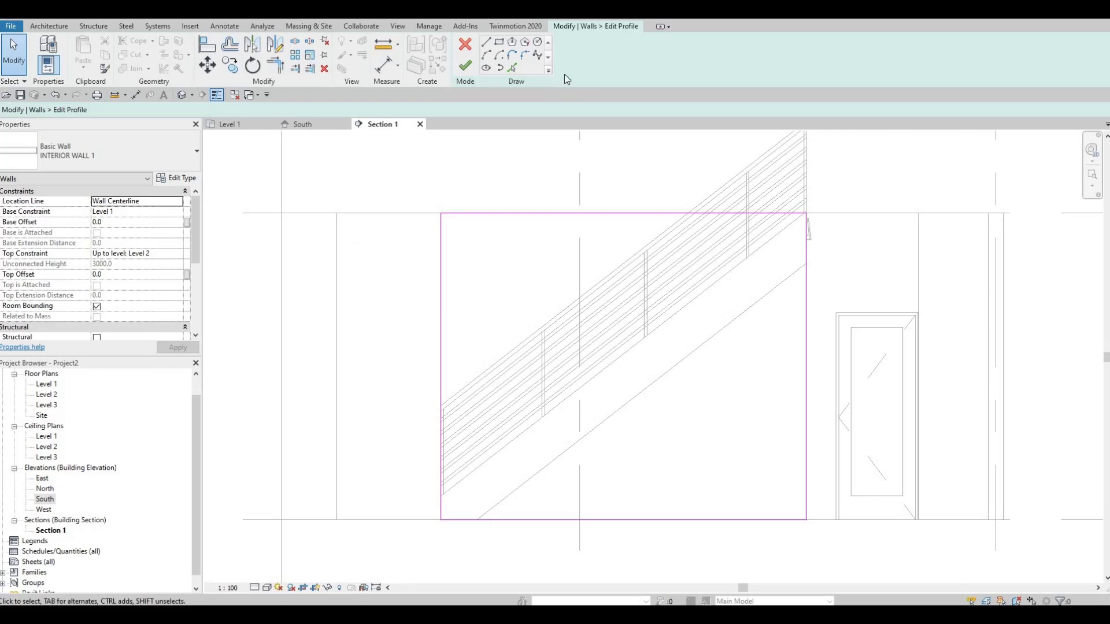
left_click(485, 42)
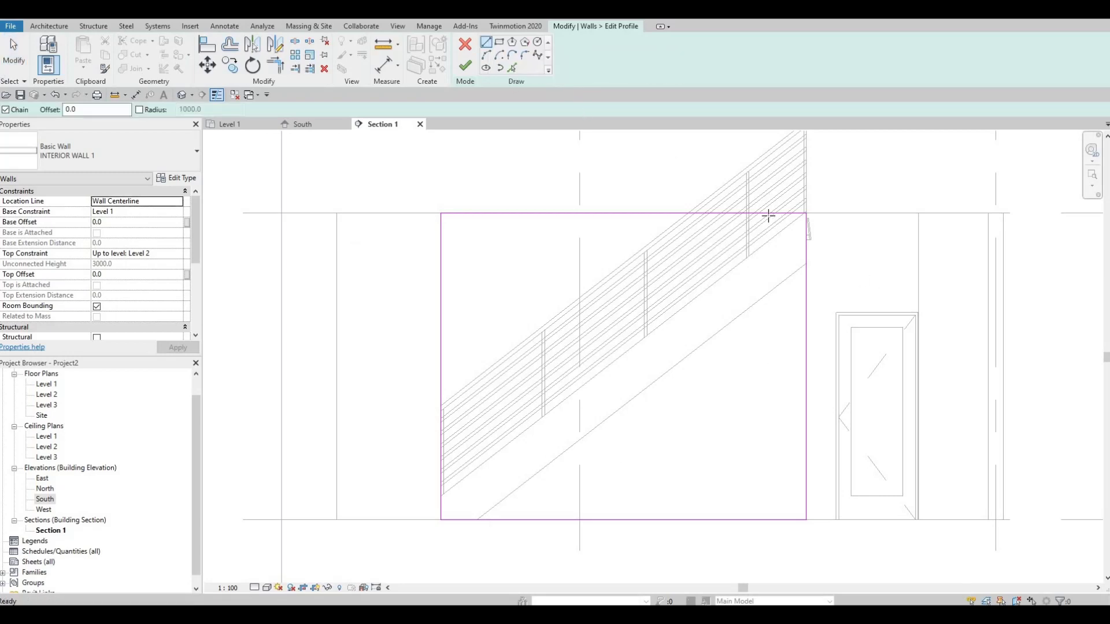
left_click(514, 69)
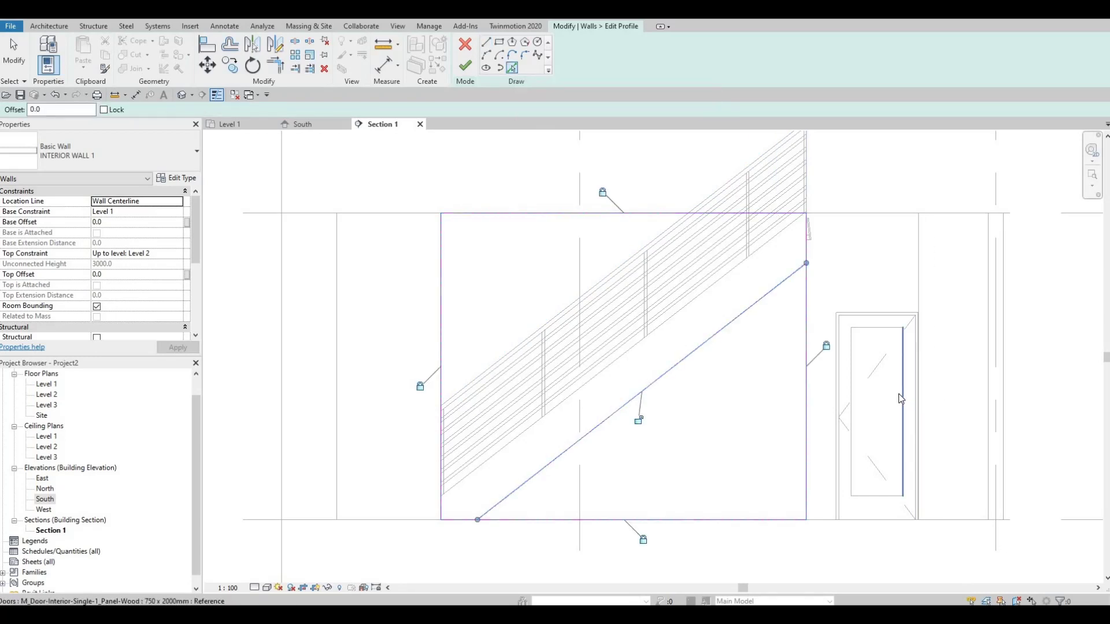
key("Escape")
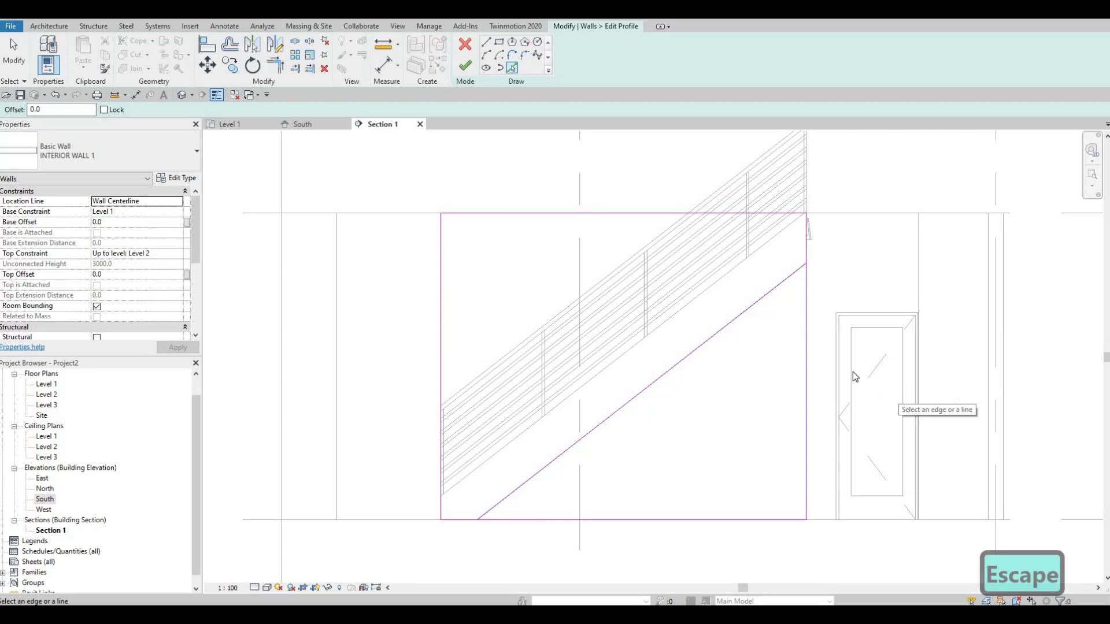
- Reduce the wall profile to the triangle under the sloped line, trimming its corners and deleting the leftover lines, and finish the profile edit
key("t")
key("r")
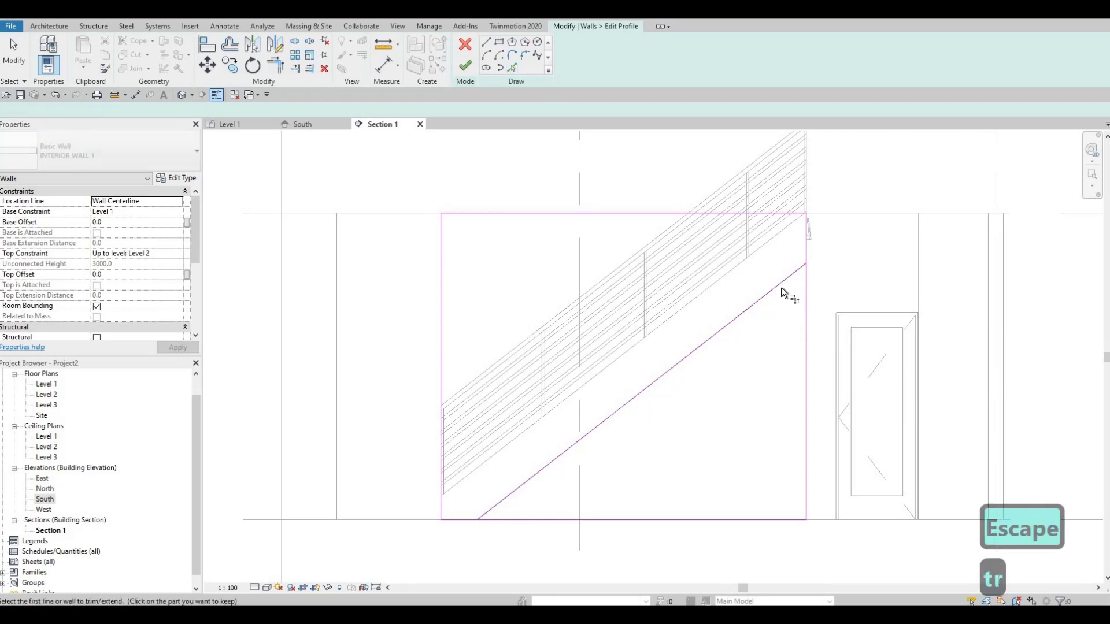
left_click(802, 291)
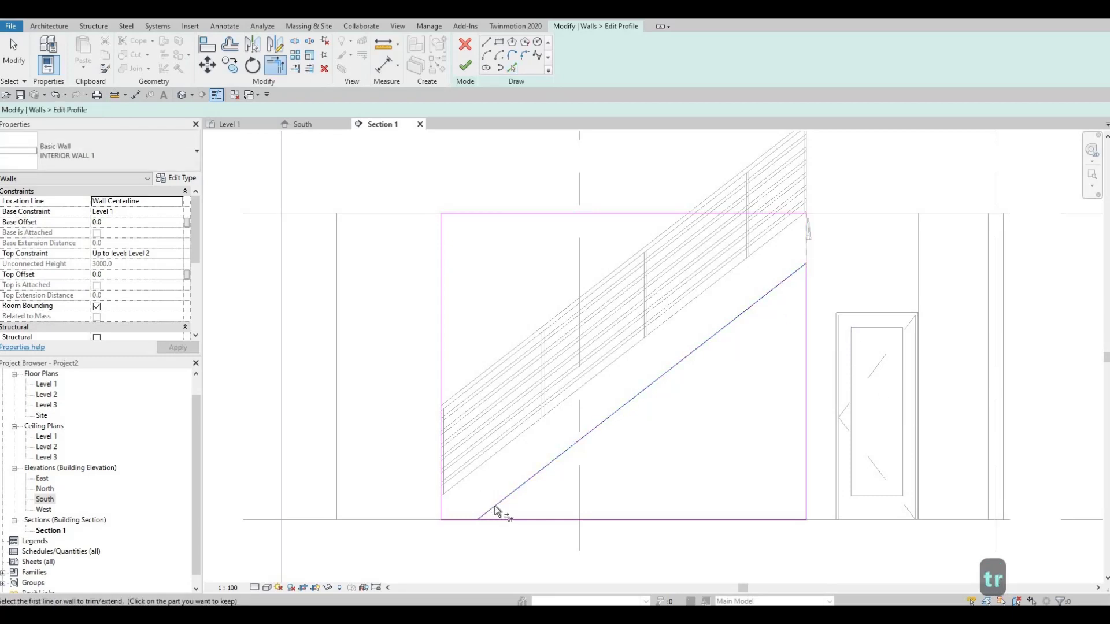
left_click(466, 498)
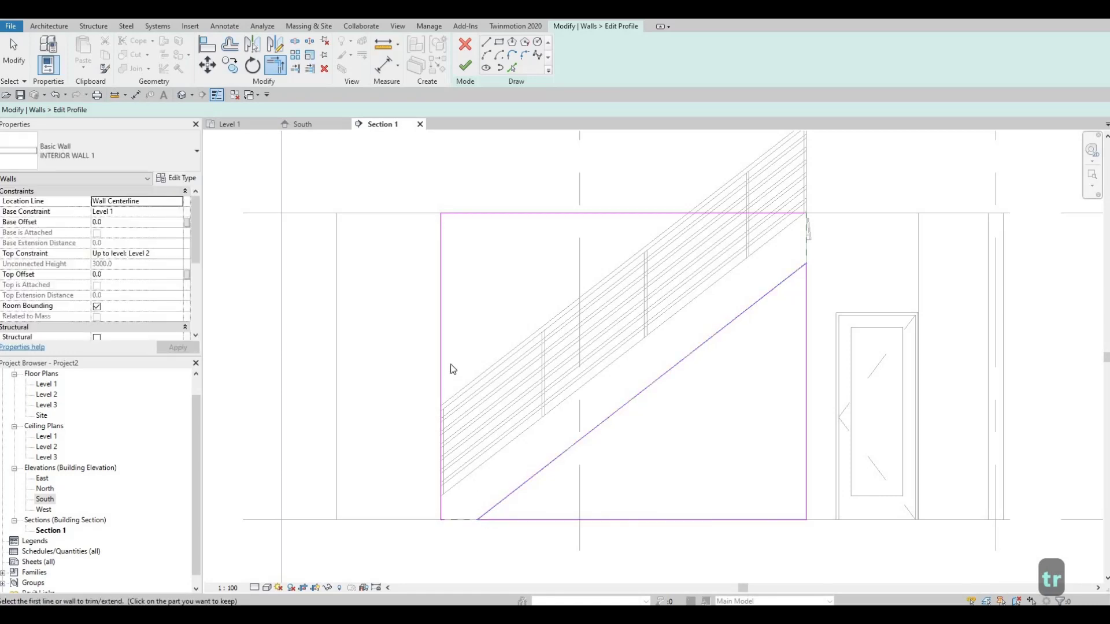
key("Escape")
key("Delete")
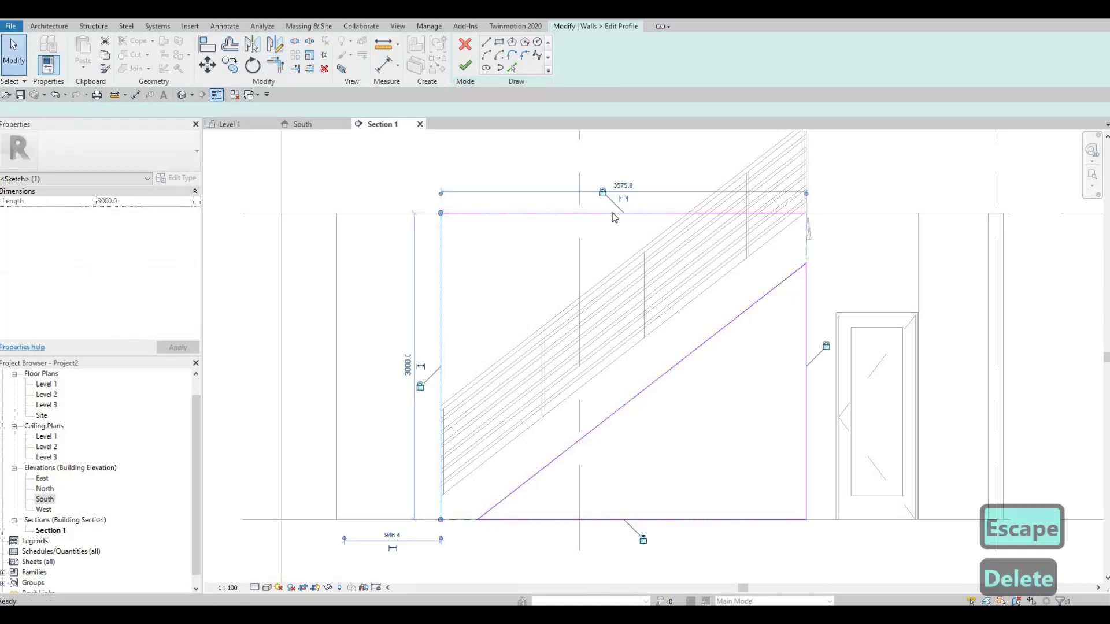
left_click(500, 200)
key("Delete")
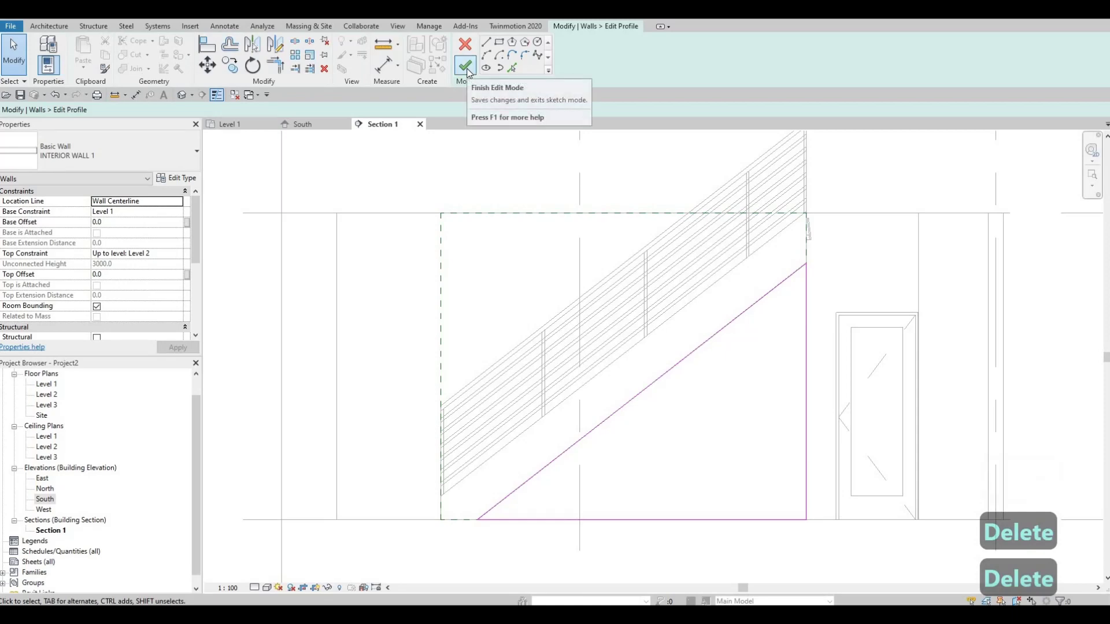
left_click(467, 71)
key("Escape")
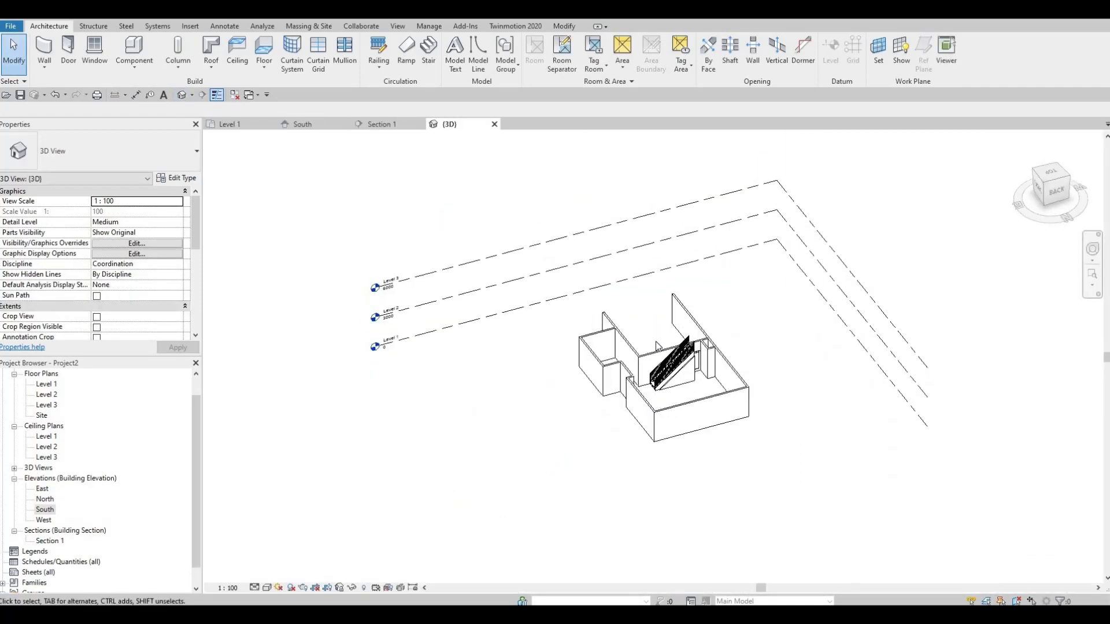
- In the 3D view, align the triangular wall's outer face flush with the outer face of the stair stringer
scroll(637, 383, "up", 8)
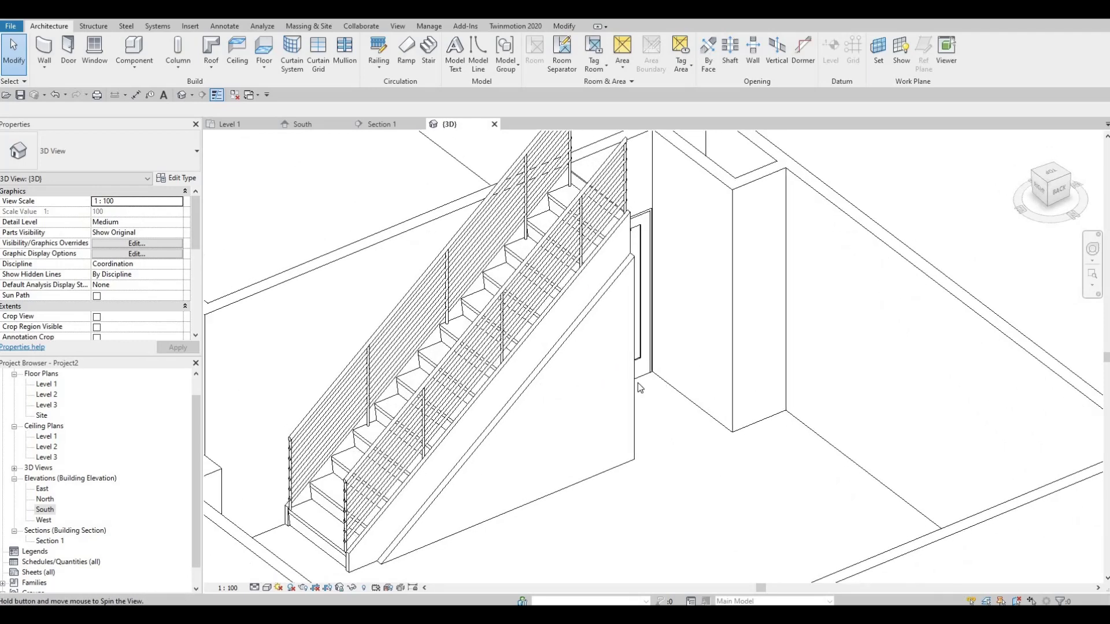
middle_click_drag(638, 384, 638, 387, "shift")
middle_click_drag(608, 323, 674, 406)
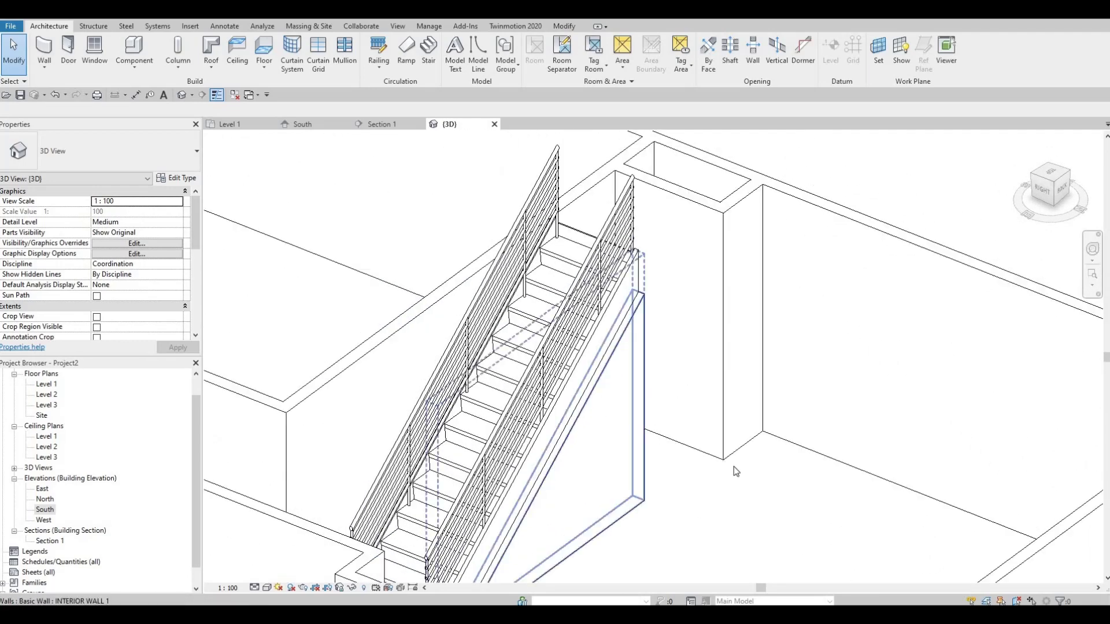
key("Escape")
key("a")
key("l")
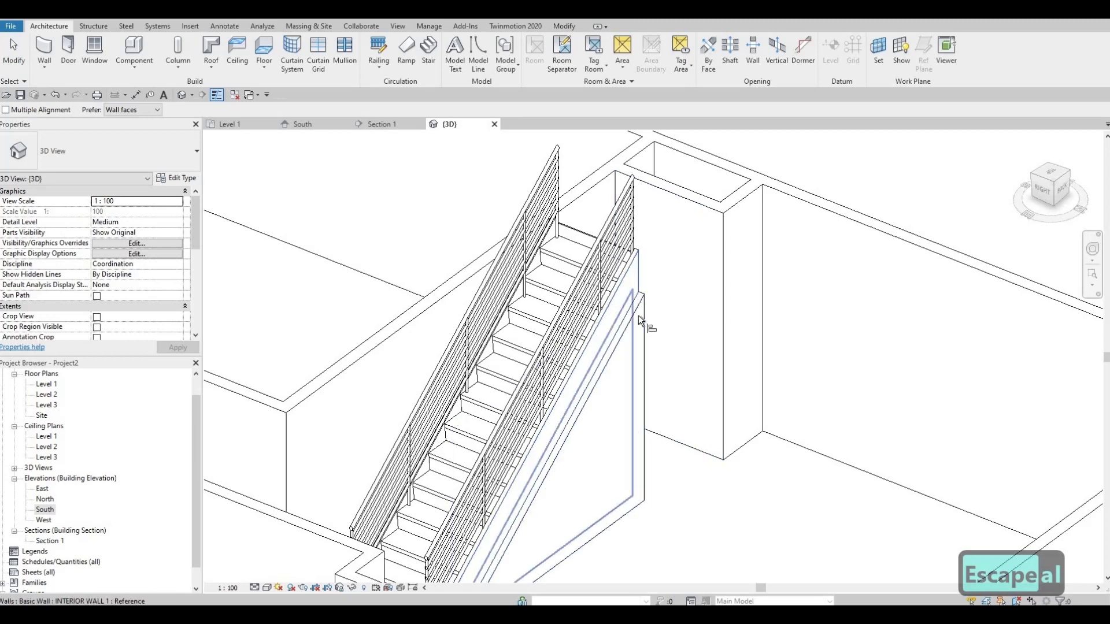
key("Escape")
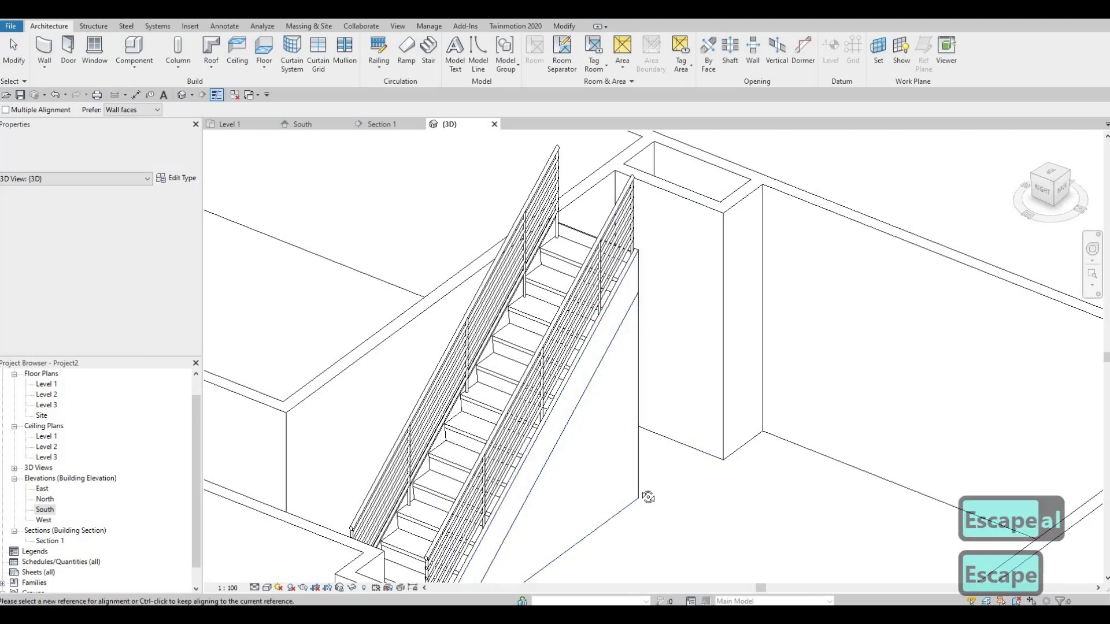
middle_click_drag(583, 497, 708, 286, "shift")
key("Escape")
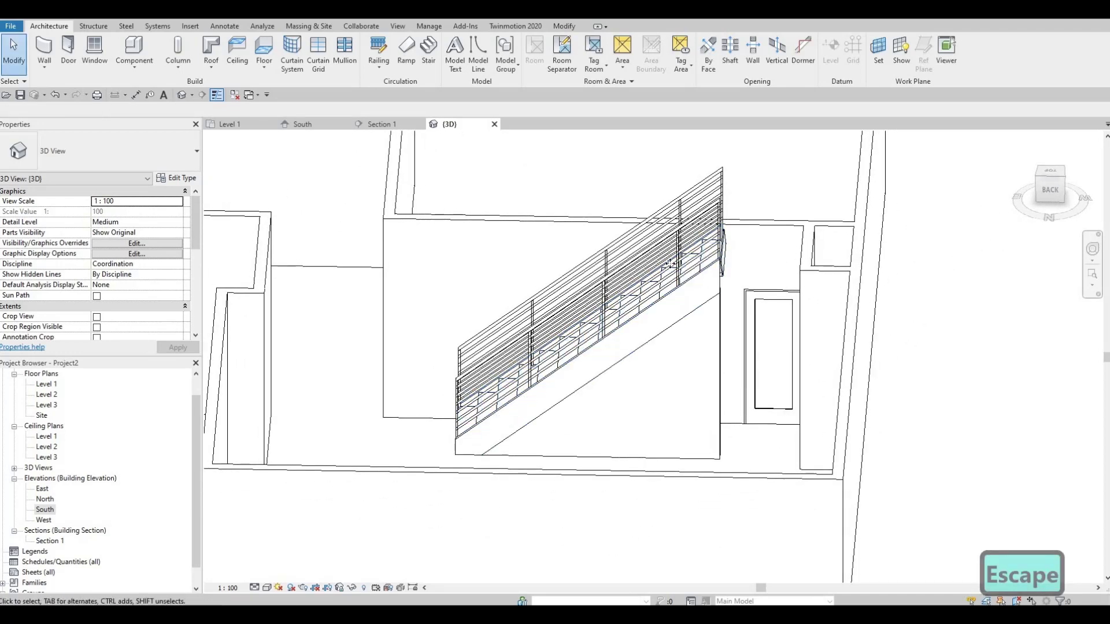
- Open the stair for editing, inspect its stringer on the triangular wall's side, and close the stair edit
left_click(703, 280)
left_click(465, 55)
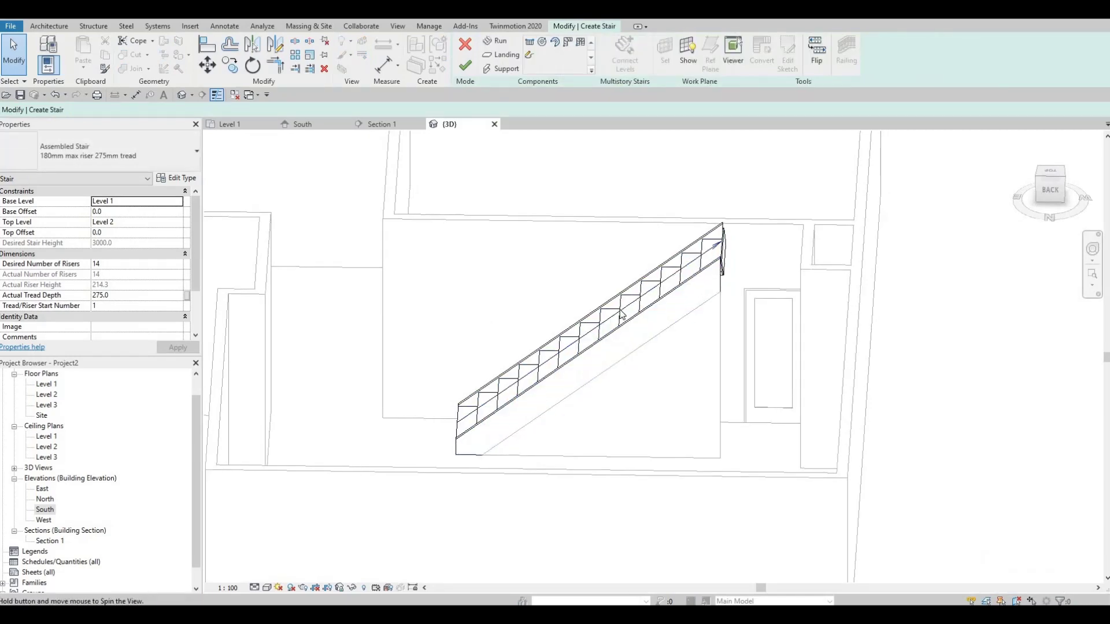
middle_click_drag(640, 356, 624, 314, "shift")
left_click(622, 314)
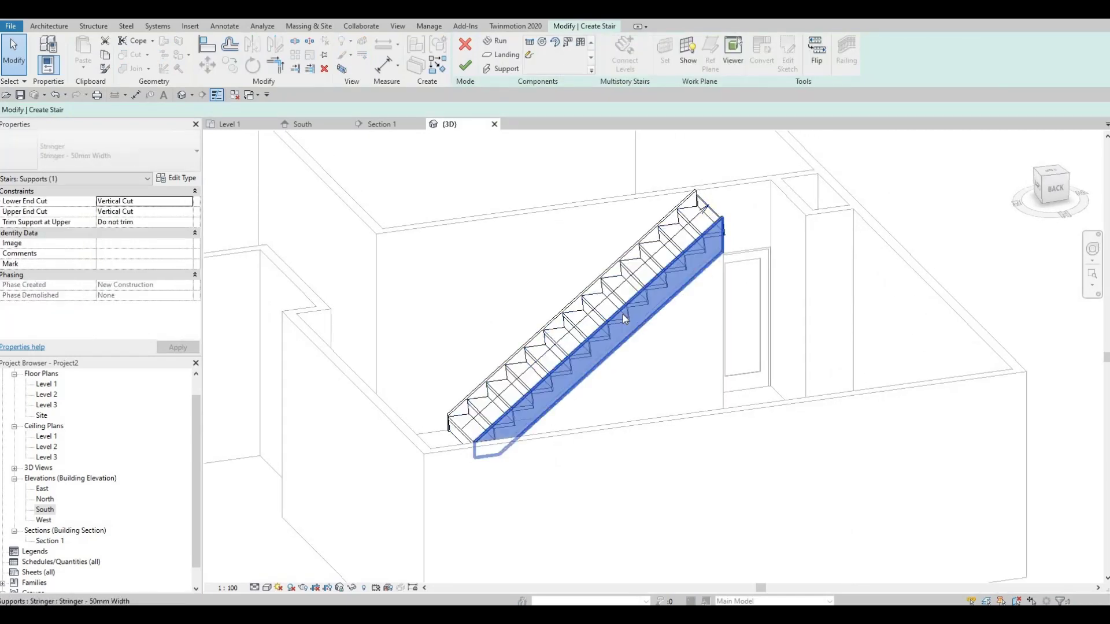
left_click(465, 65)
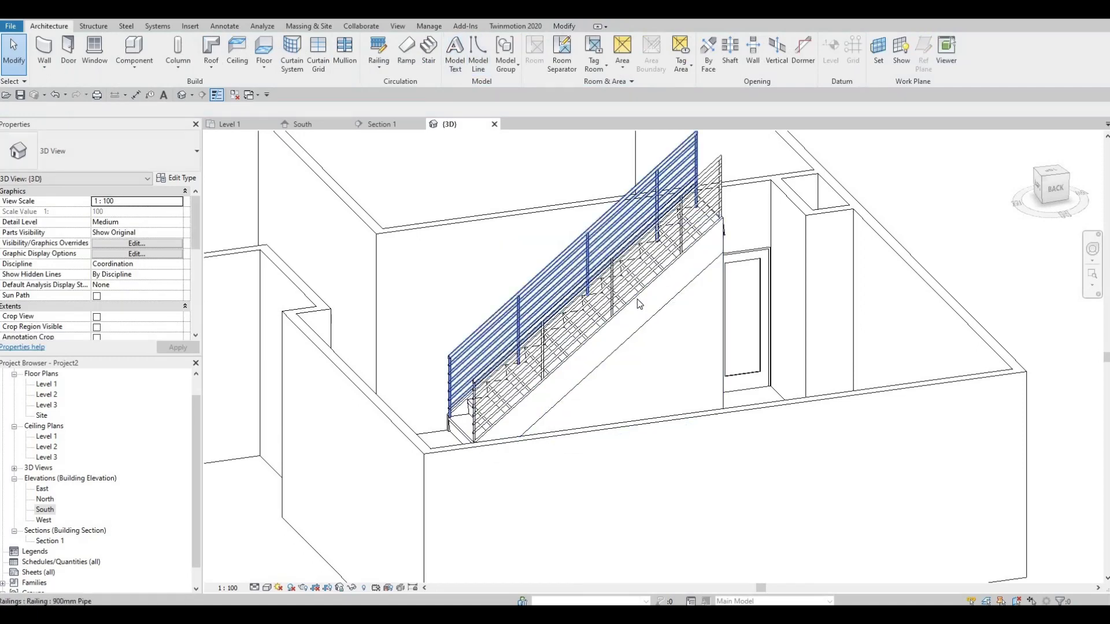
- Set both Right Support and Left Support of the 180mm max riser 275mm tread stair type to None
left_click(637, 297)
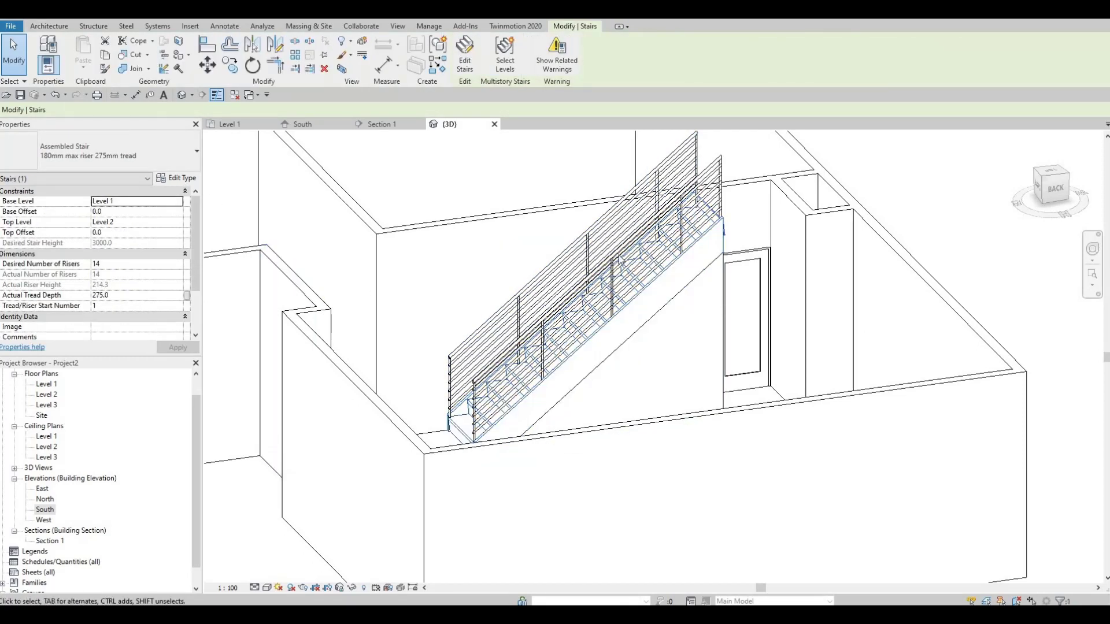
left_click(181, 178)
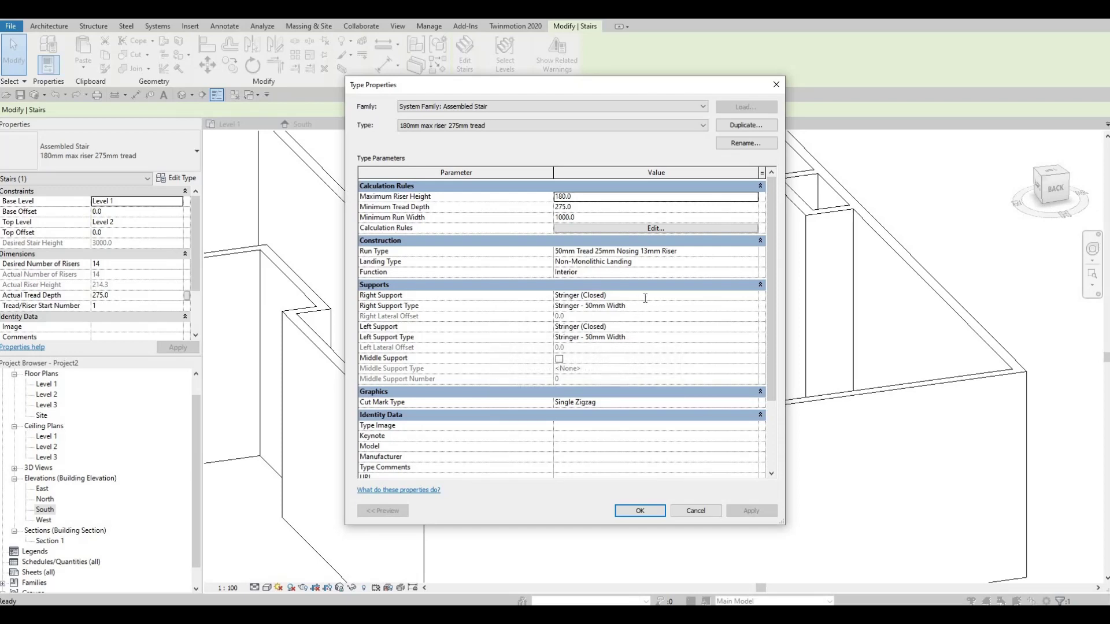
left_click(757, 297)
left_click(753, 296)
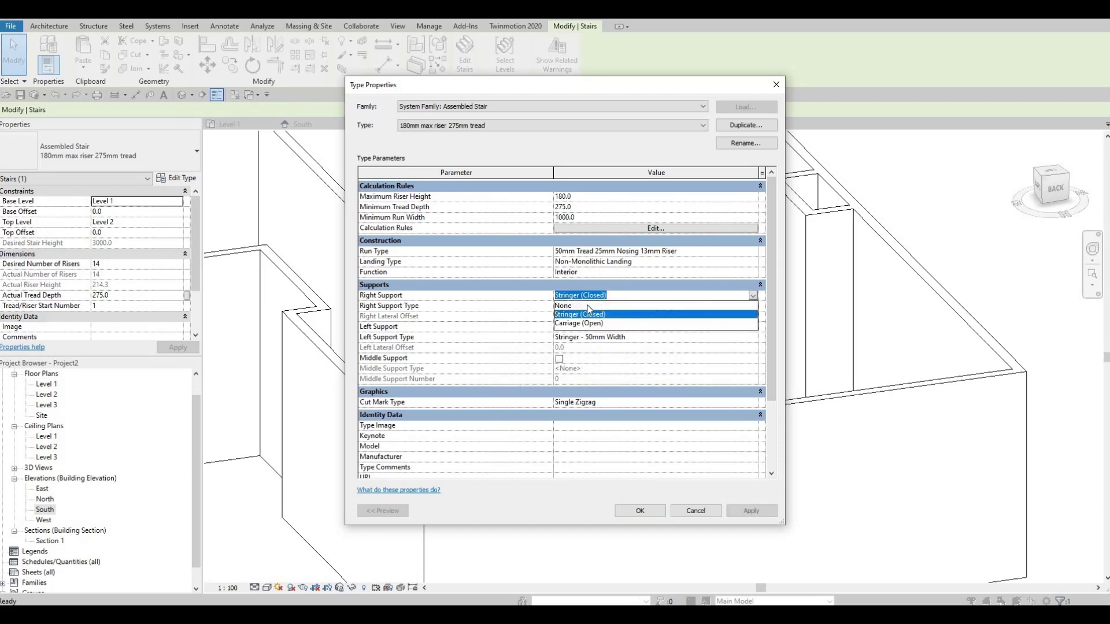
left_click(584, 306)
left_click(754, 338)
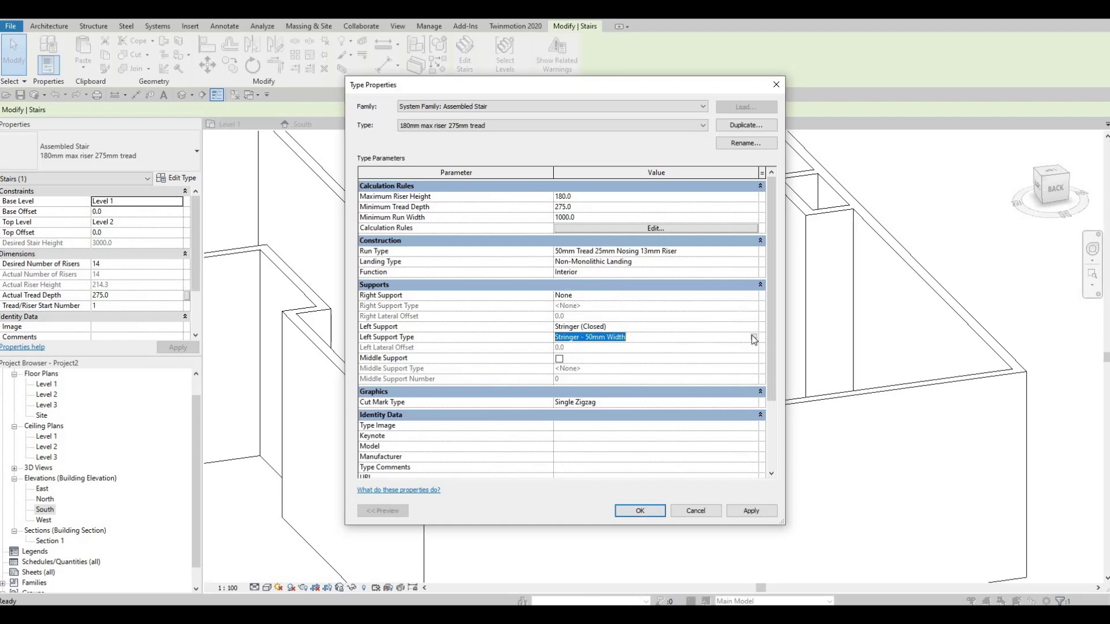
left_click(753, 337)
key("Escape")
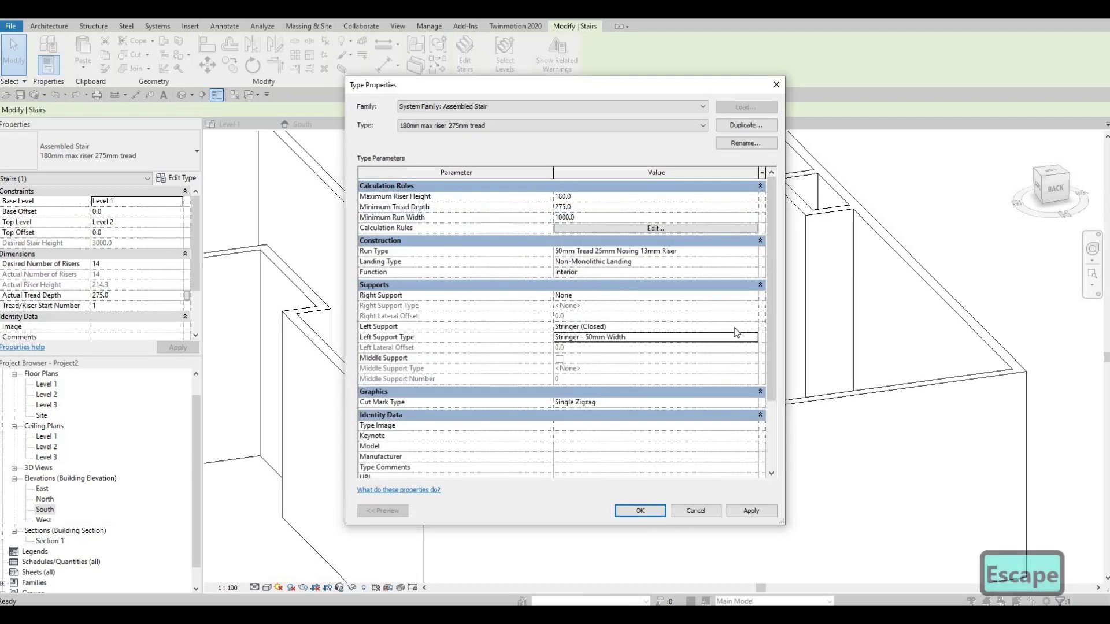
left_click(752, 327)
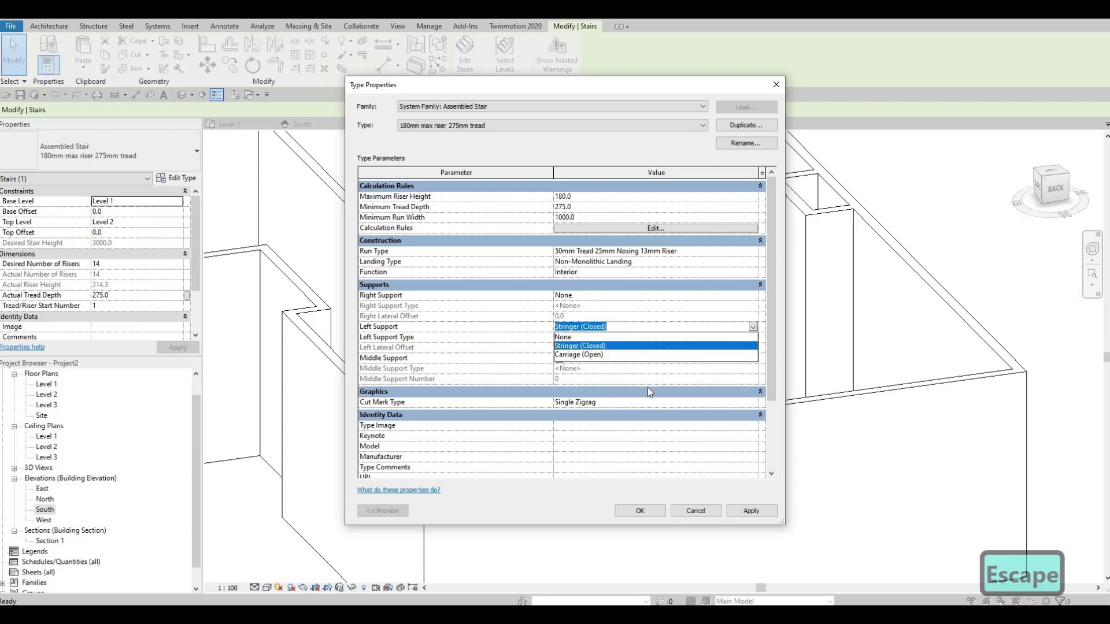
left_click(750, 511)
left_click(659, 512)
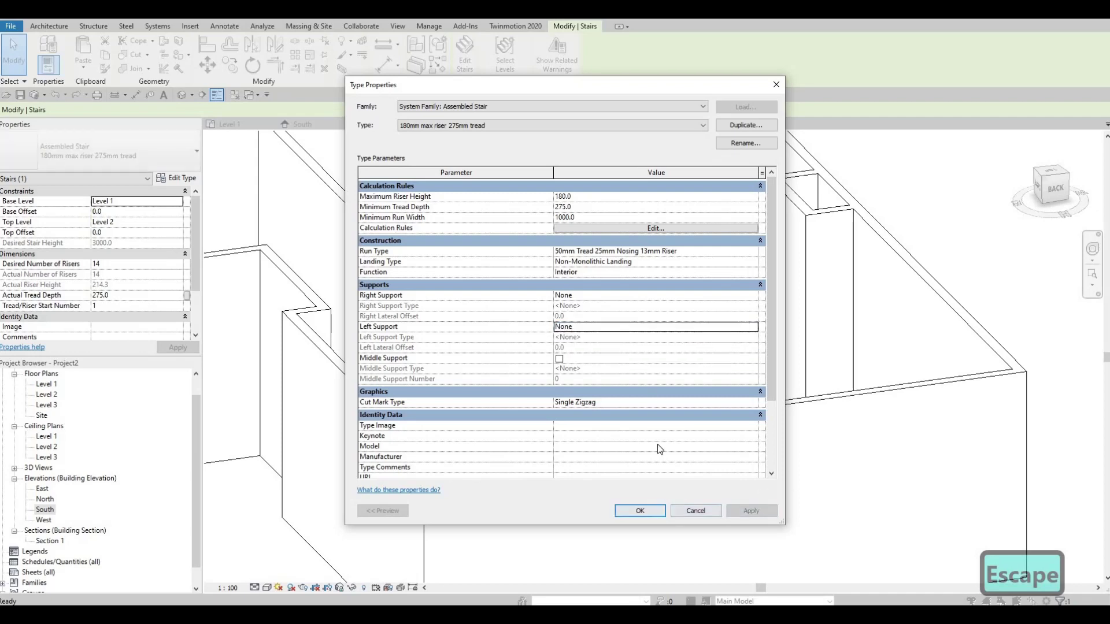
key("Escape")
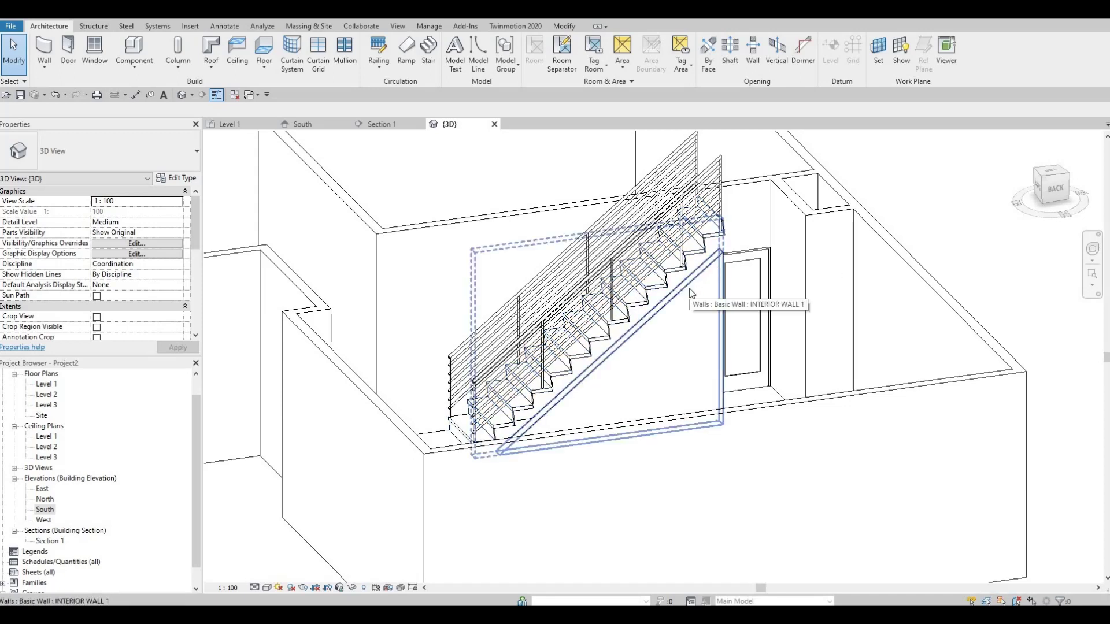
- In Section 1, open the profile of the triangular wall under the stair for editing
middle_click_drag(678, 345, 105, 438, "shift")
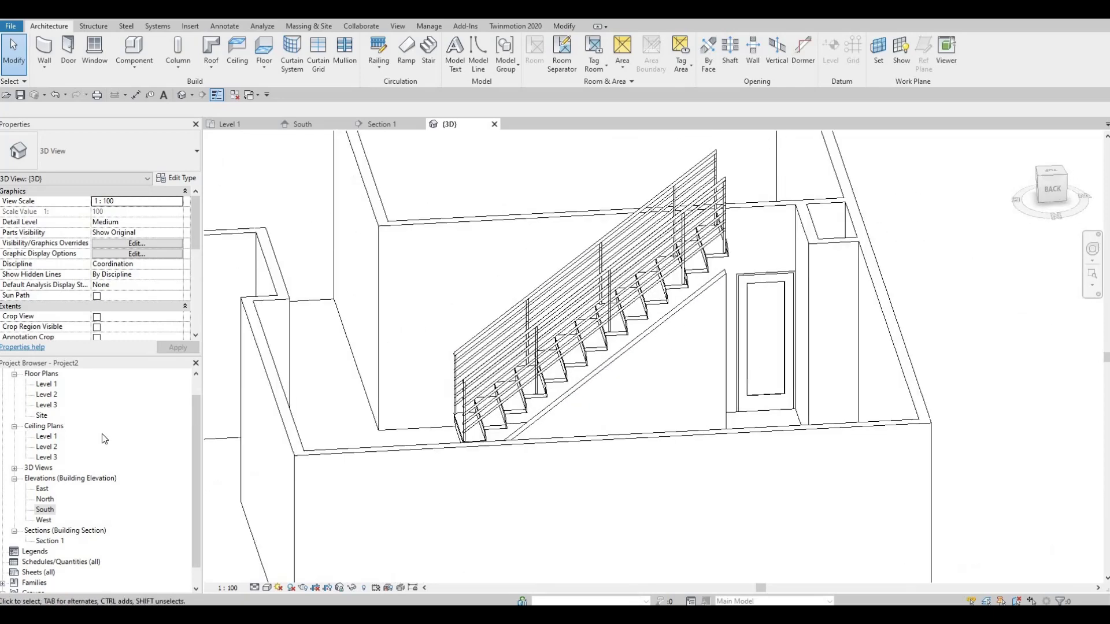
double_click(45, 541)
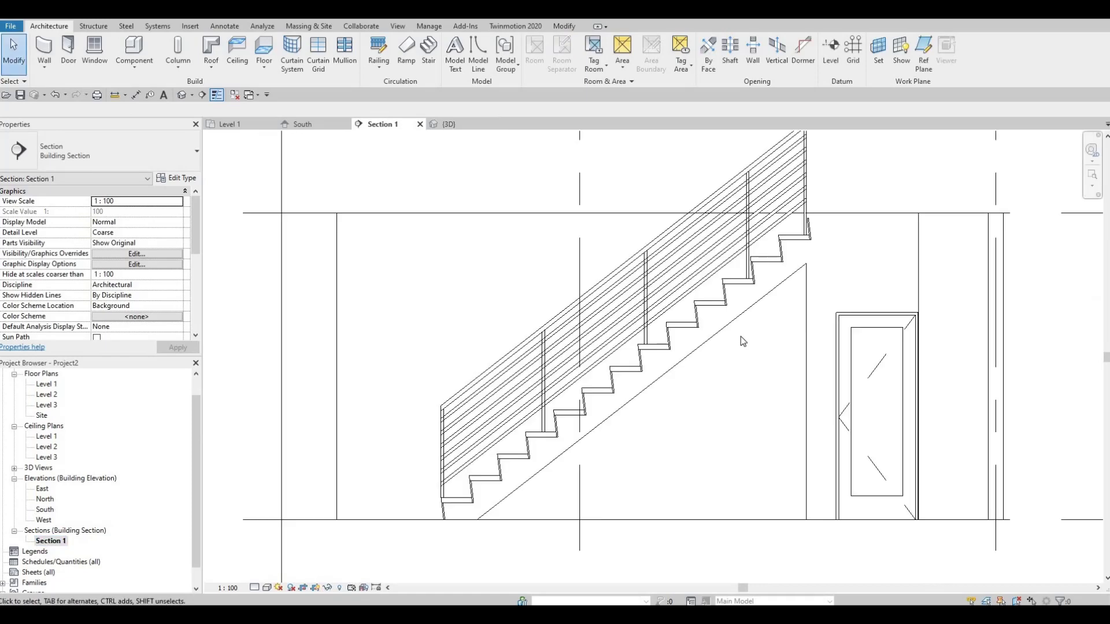
left_click(729, 325)
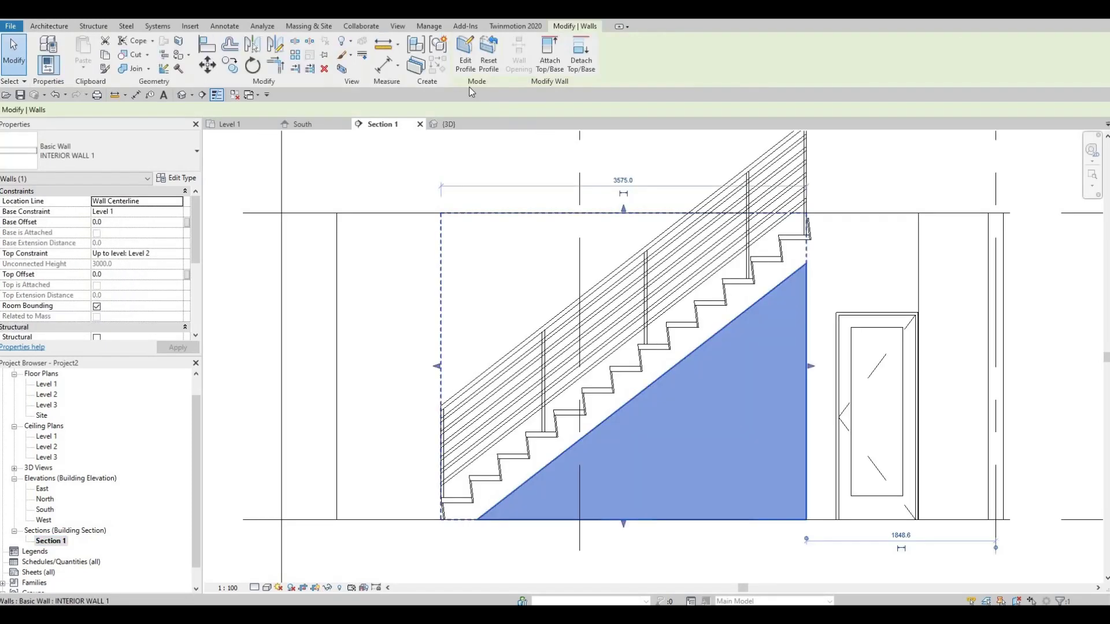
left_click(464, 63)
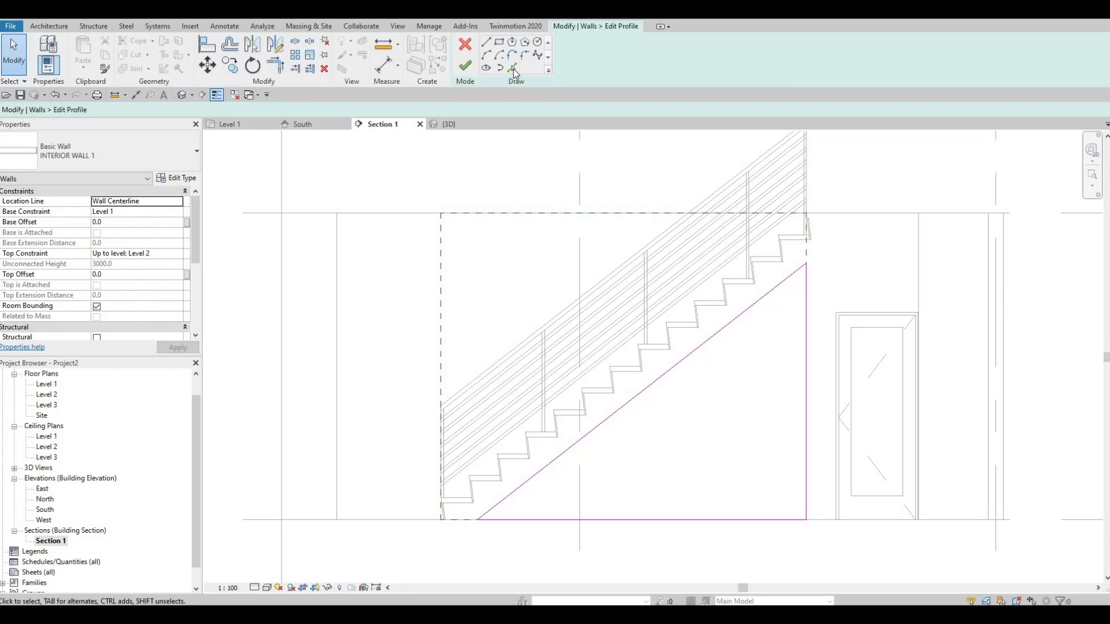
- Trace the undersides of the treads and the backs of the risers with picked profile lines, from the topmost tread down to the floor
key("p")
key("l")
scroll(804, 249, "up", 3)
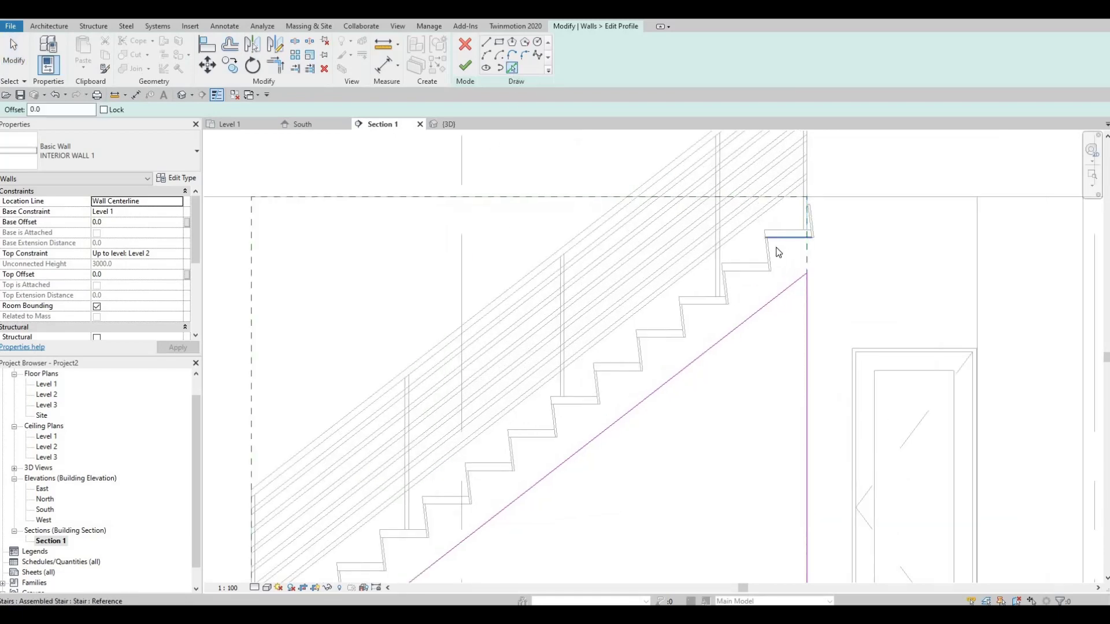
left_click(769, 255)
scroll(767, 256, "up", 2)
left_click(764, 262)
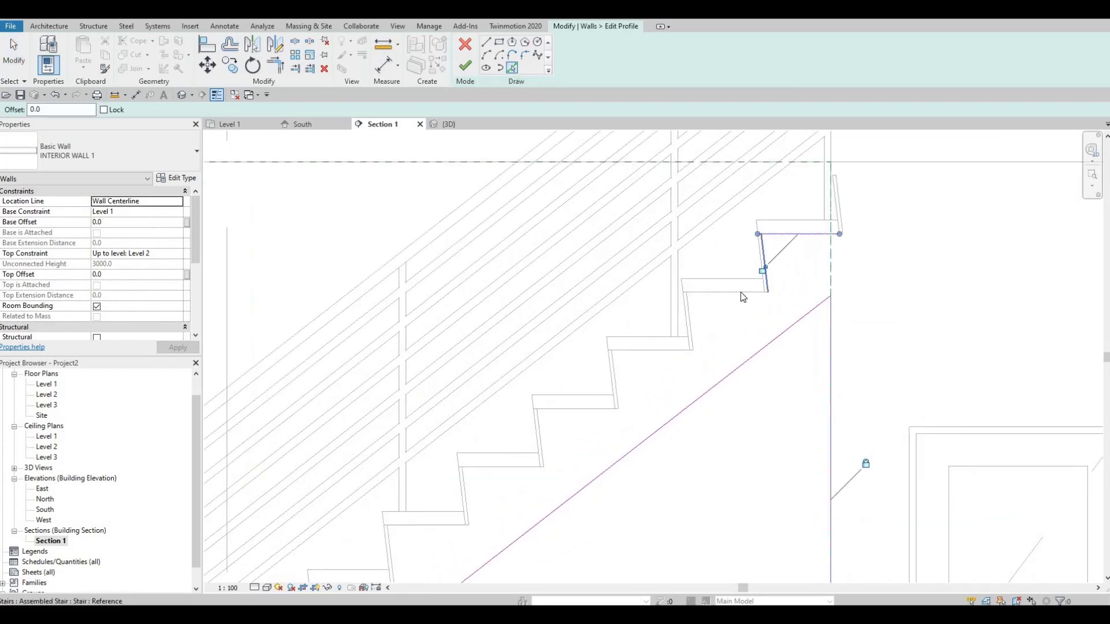
left_click(739, 291)
left_click(691, 320)
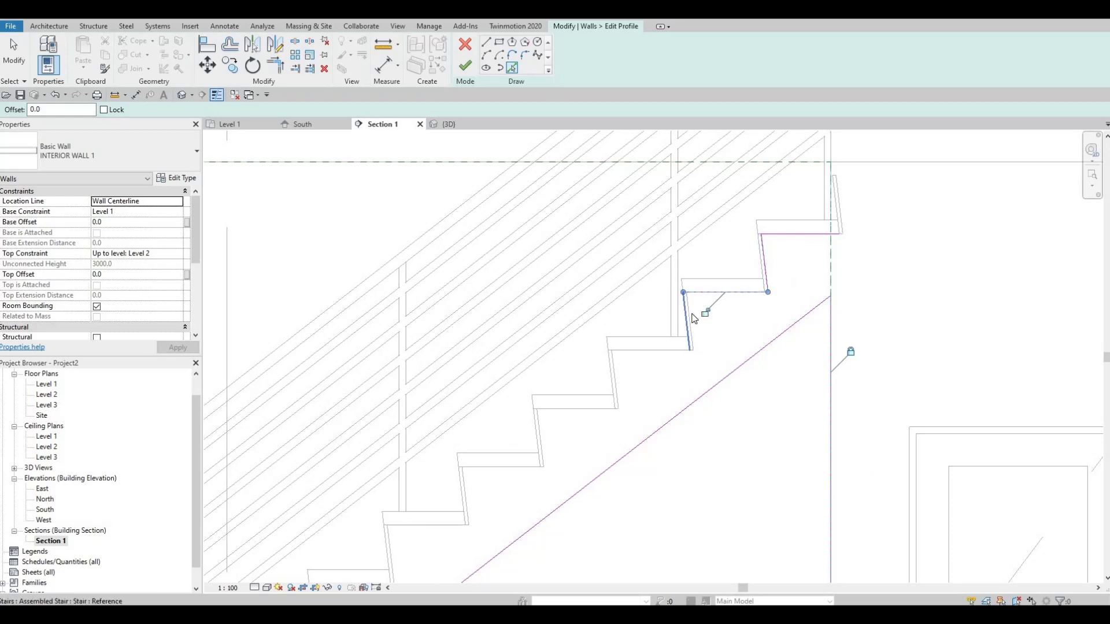
left_click(651, 351)
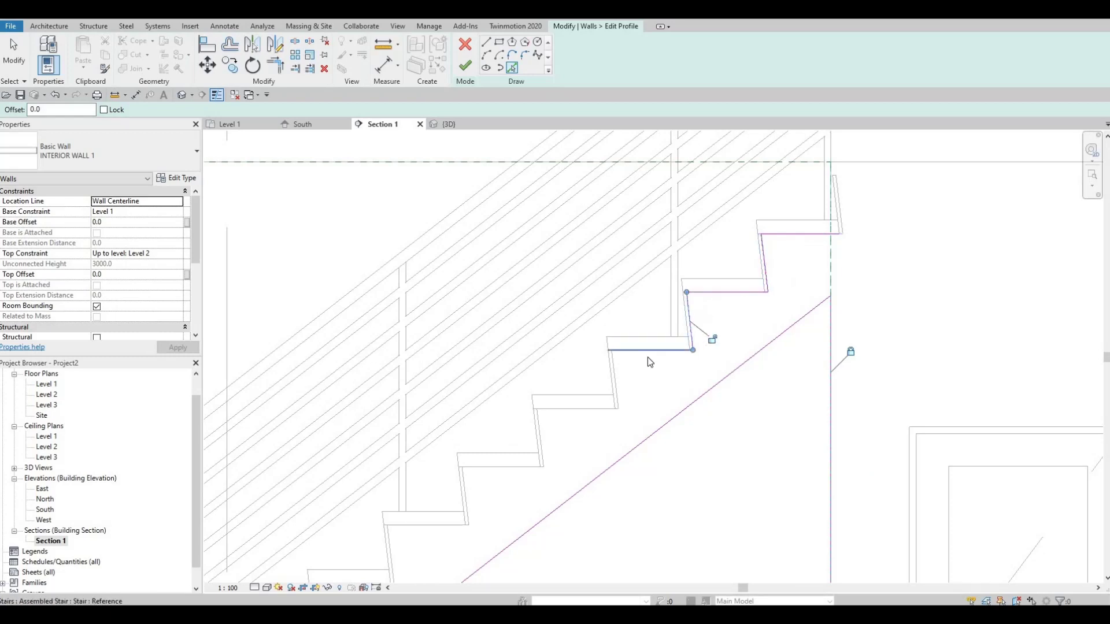
left_click(616, 389)
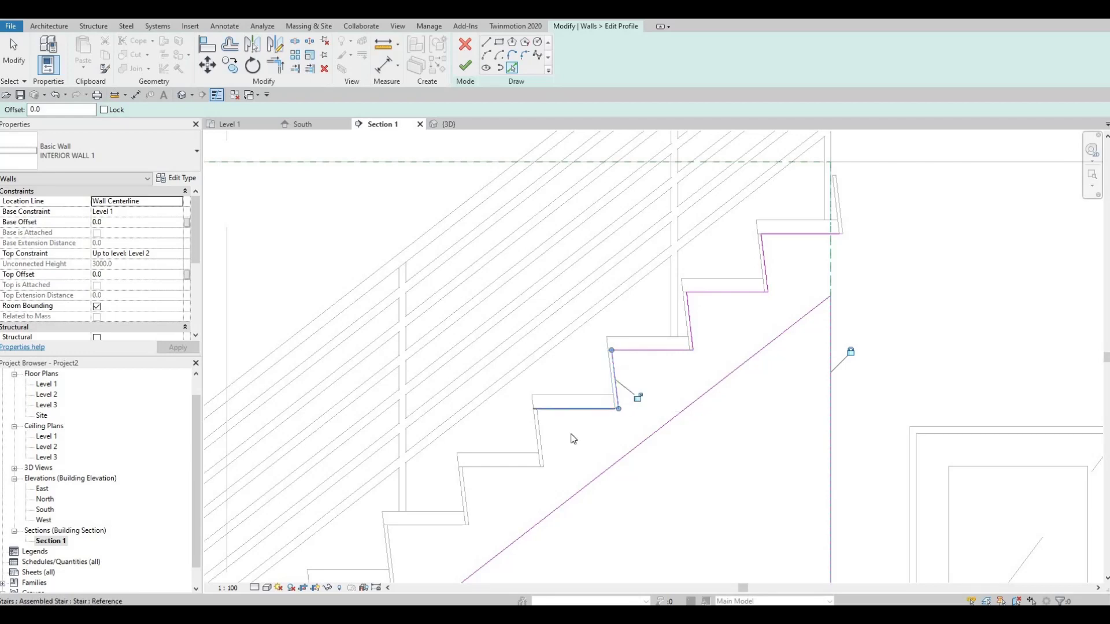
left_click(578, 407)
middle_click_drag(543, 449, 608, 372)
left_click(605, 383)
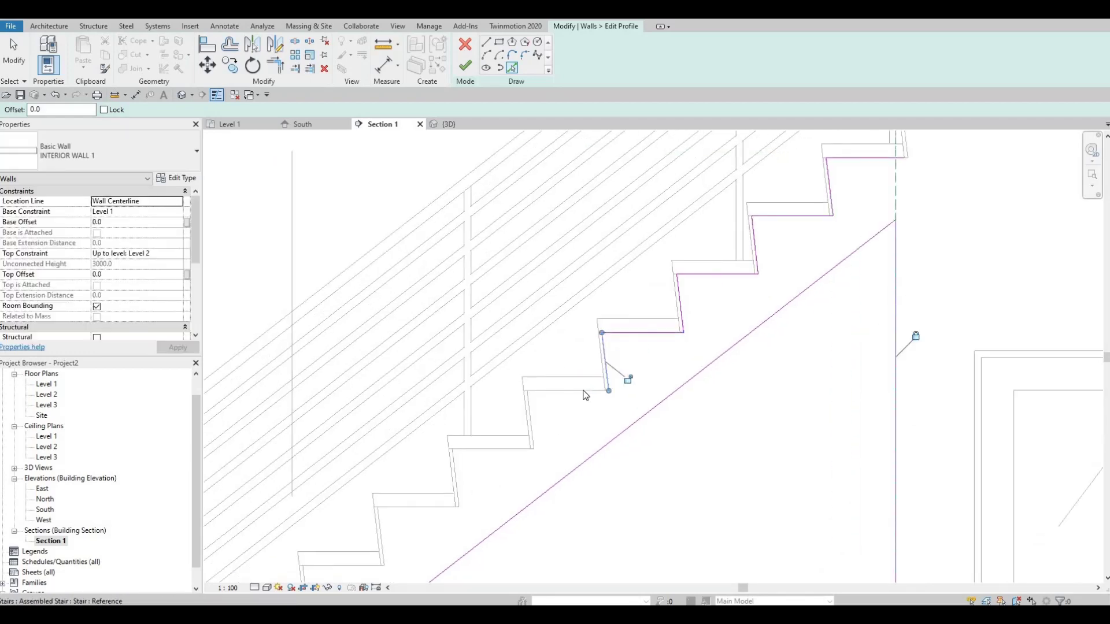
left_click(532, 414)
left_click(497, 450)
middle_click_drag(457, 483, 578, 352)
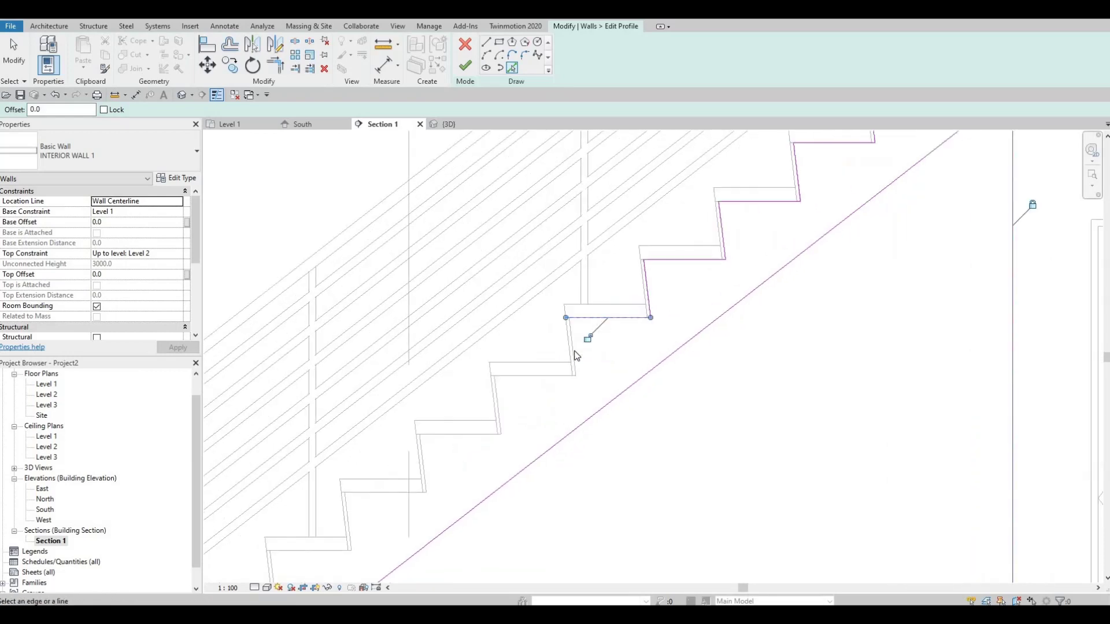
left_click(572, 352)
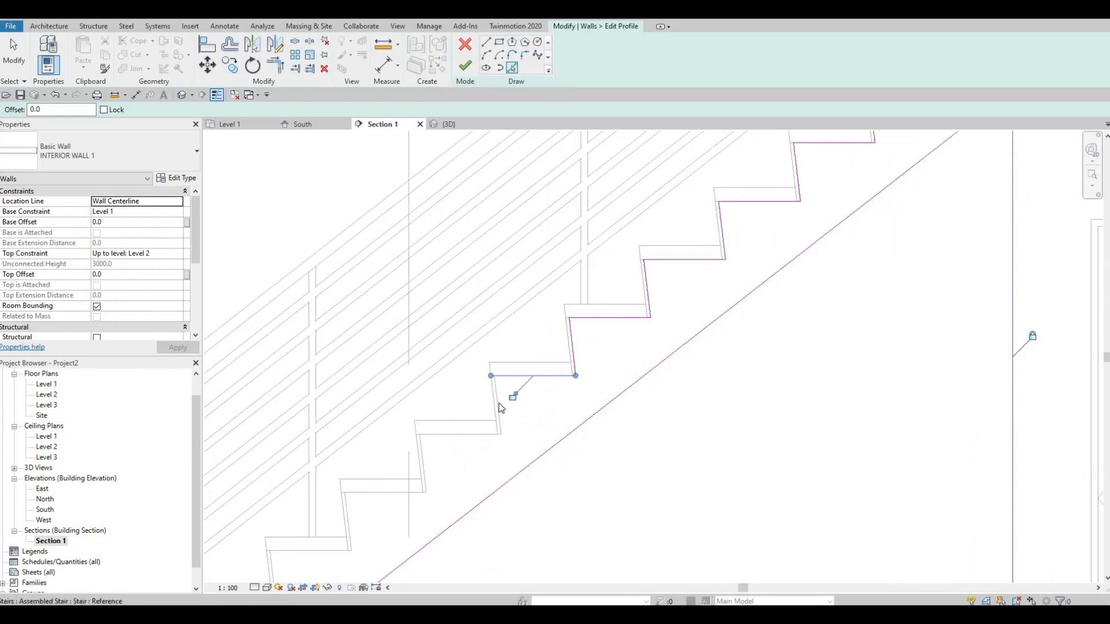
middle_click_drag(547, 384, 564, 367)
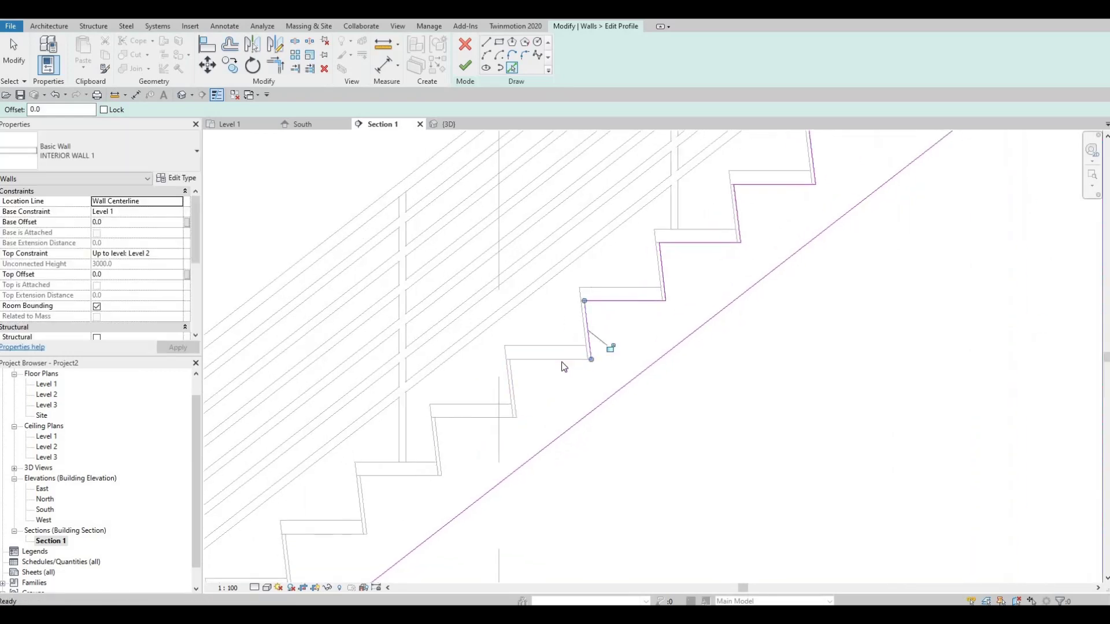
left_click(523, 380)
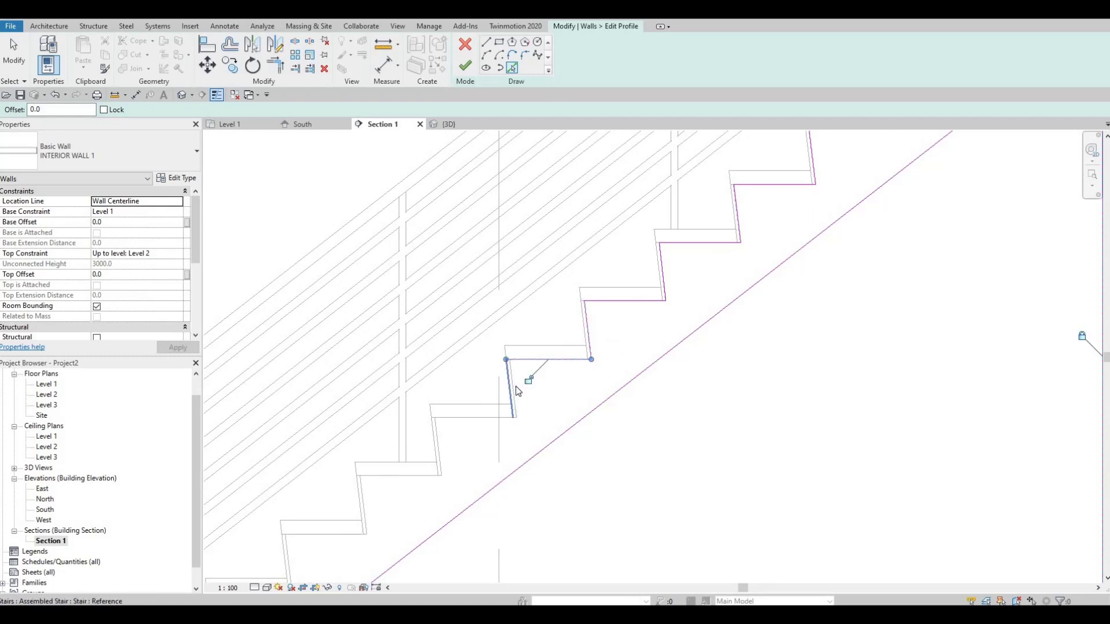
left_click(513, 387)
middle_click_drag(481, 424, 648, 333)
left_click(647, 328)
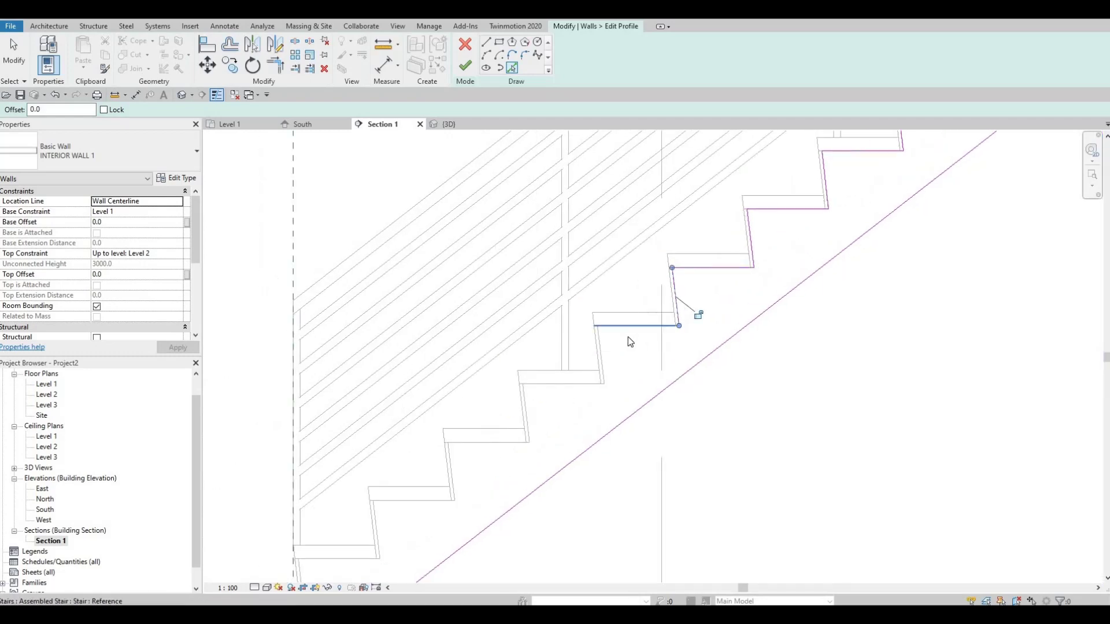
left_click(584, 384)
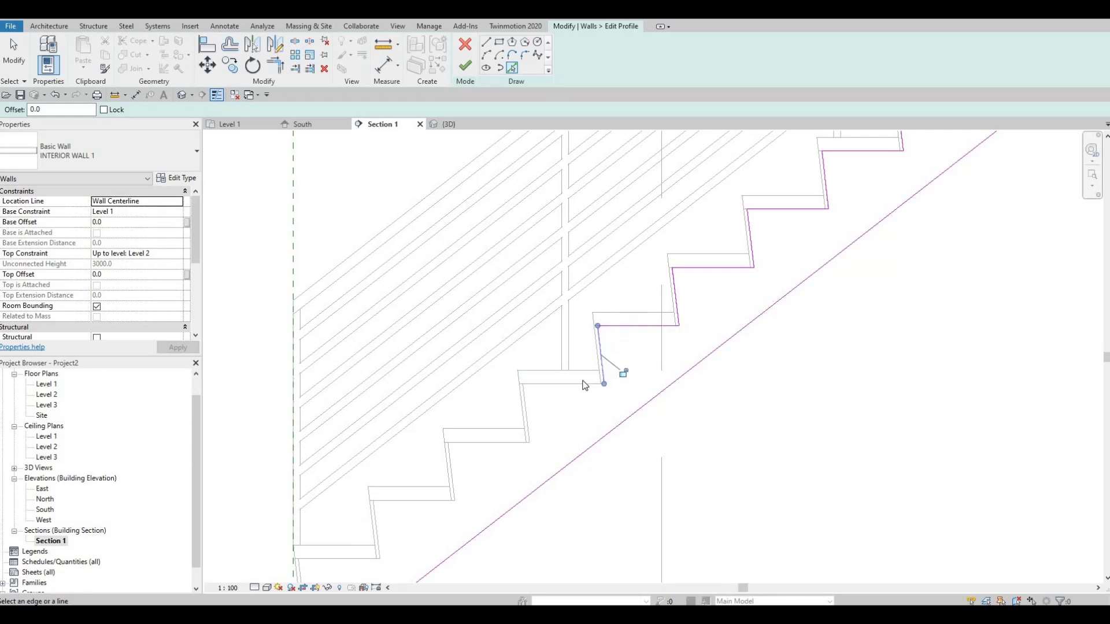
left_click(555, 384)
left_click(527, 408)
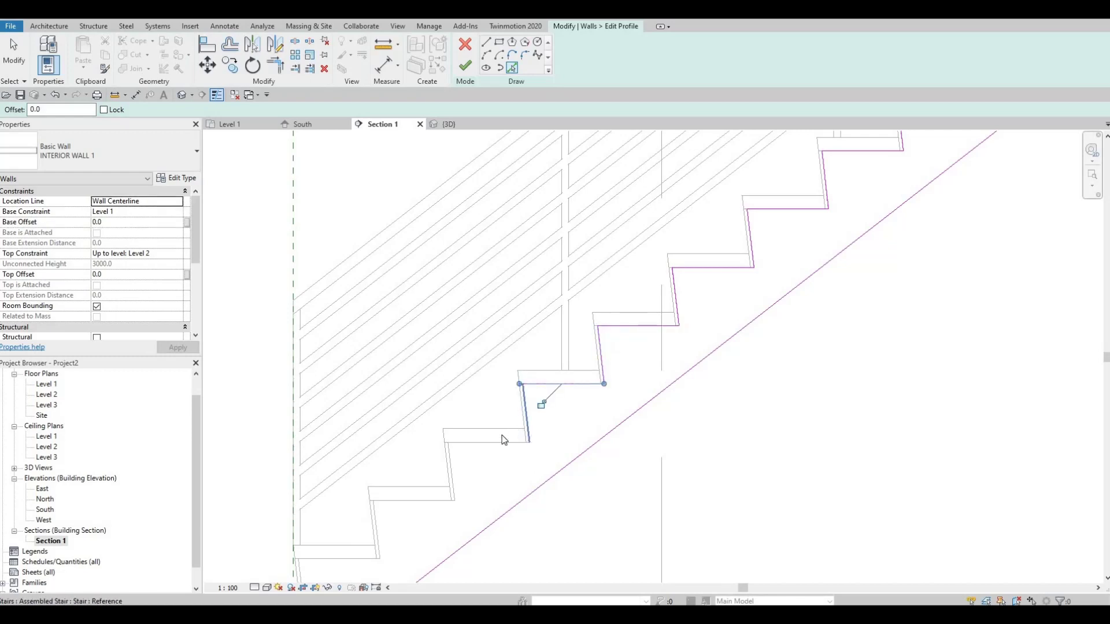
left_click(499, 442)
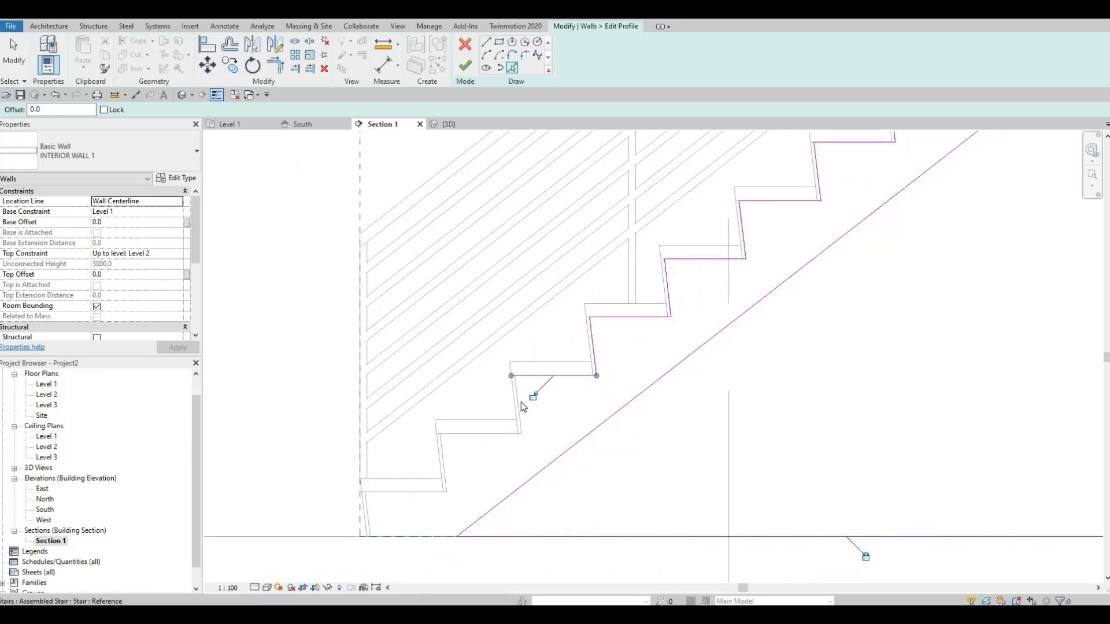
left_click(520, 407)
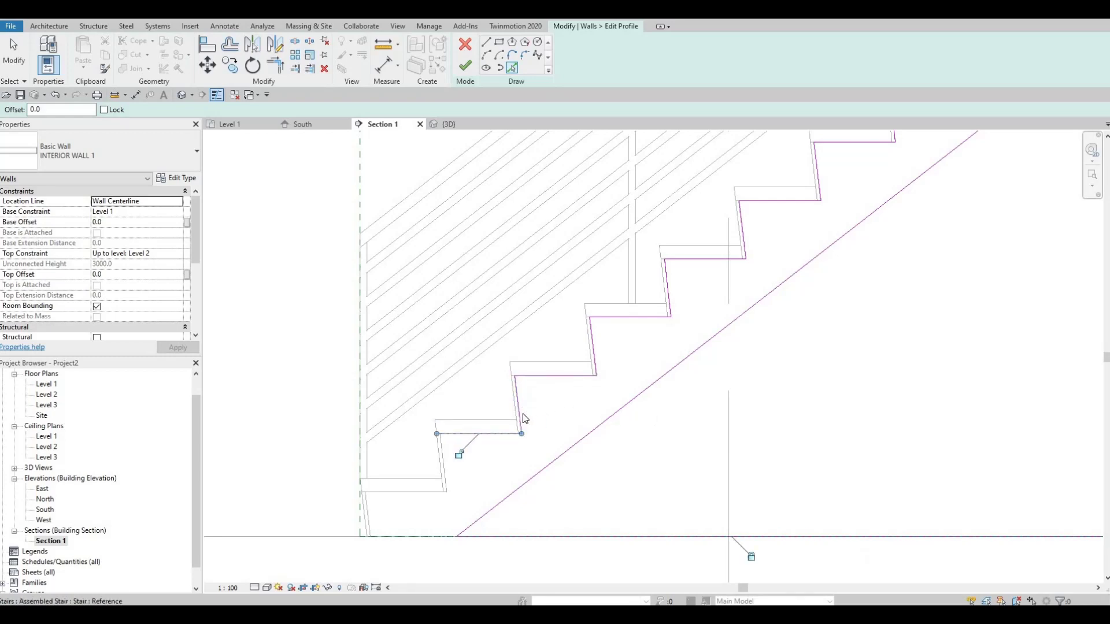
middle_click_drag(445, 462, 537, 400)
left_click(537, 400)
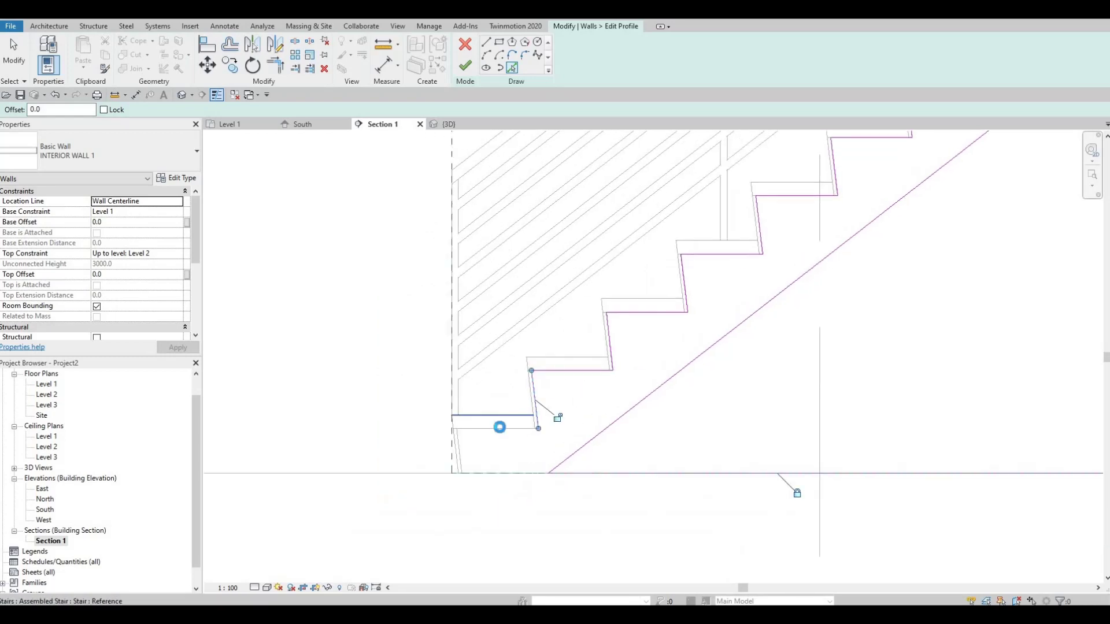
left_click(499, 427)
left_click(456, 451)
scroll(456, 454, "up", 3)
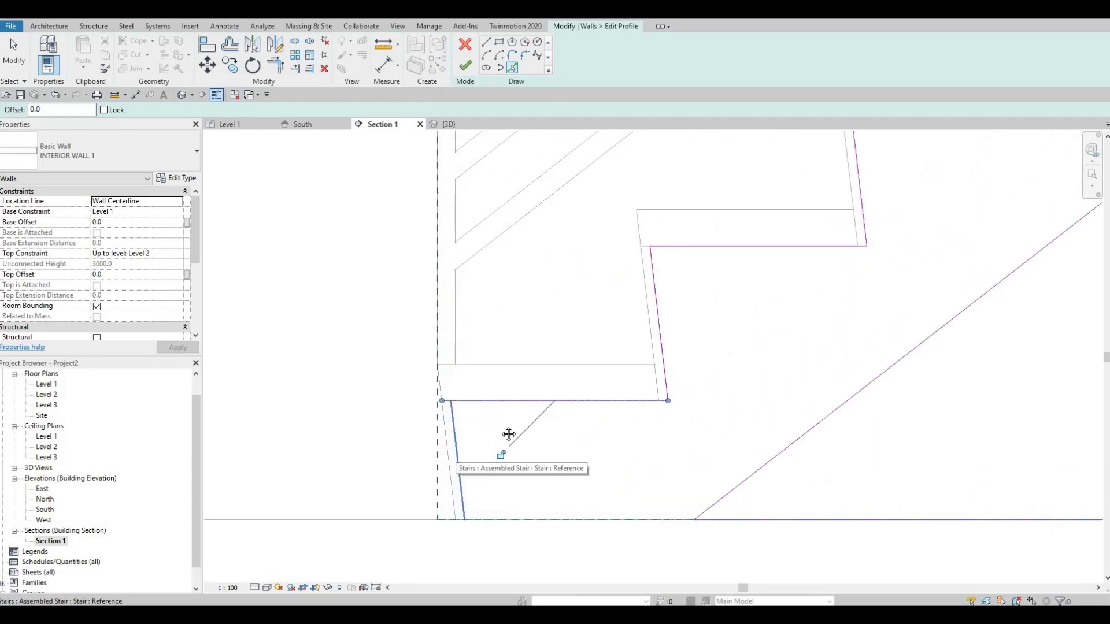
scroll(651, 388, "down", 1)
key("Escape")
key("Escape")
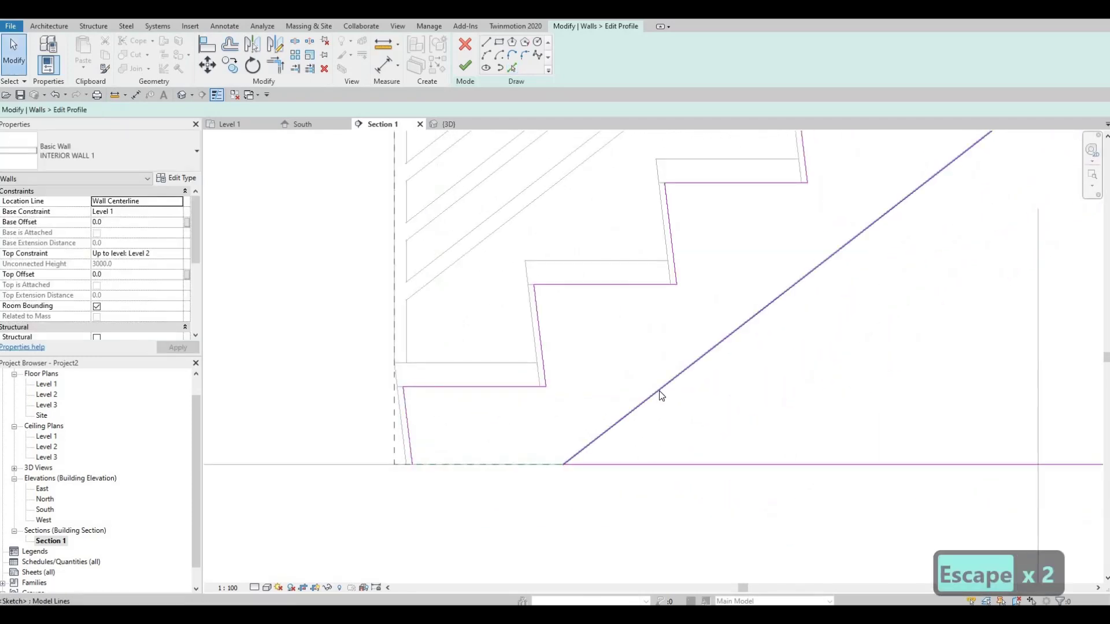
- Delete the old sloped profile line and trim the base line to meet the lowest riser line in a corner
left_click(660, 390)
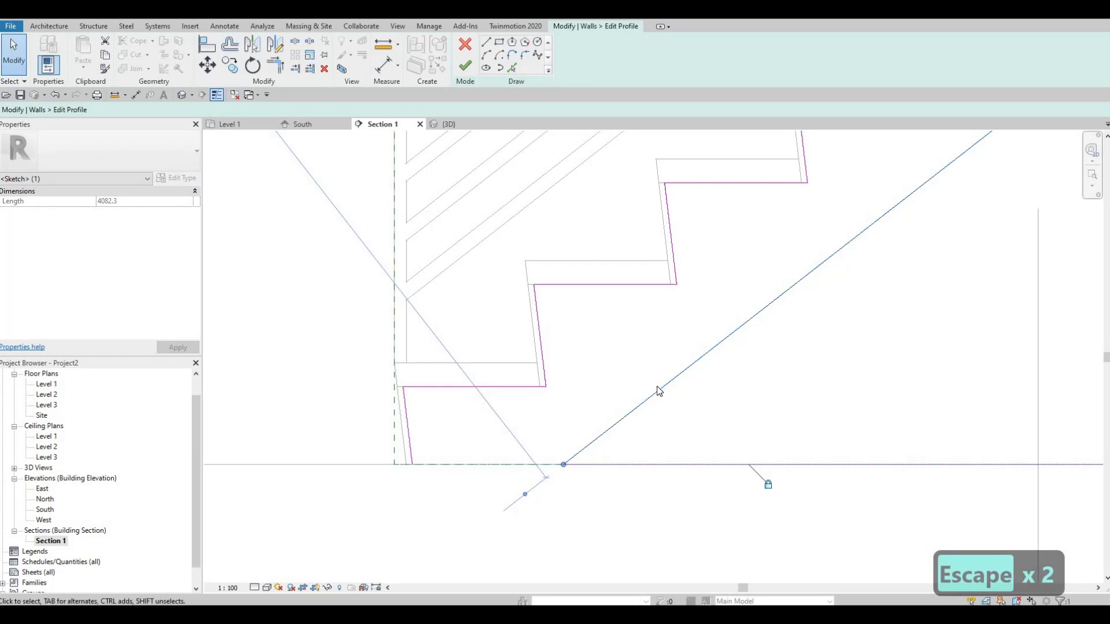
key("Delete")
key("t")
key("r")
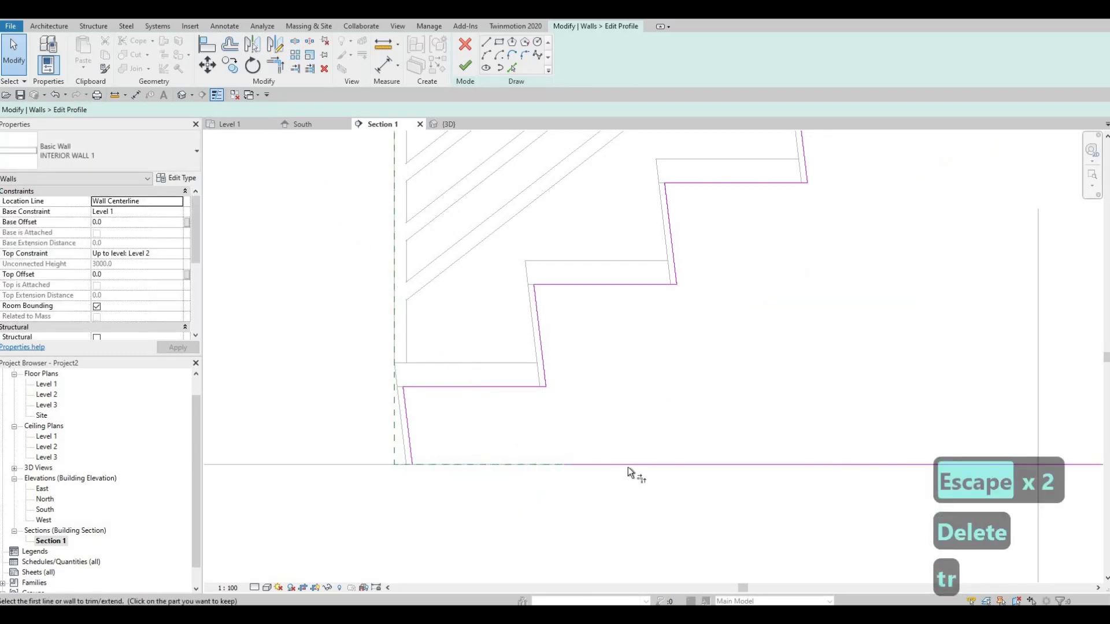
left_click(624, 465)
left_click(409, 428)
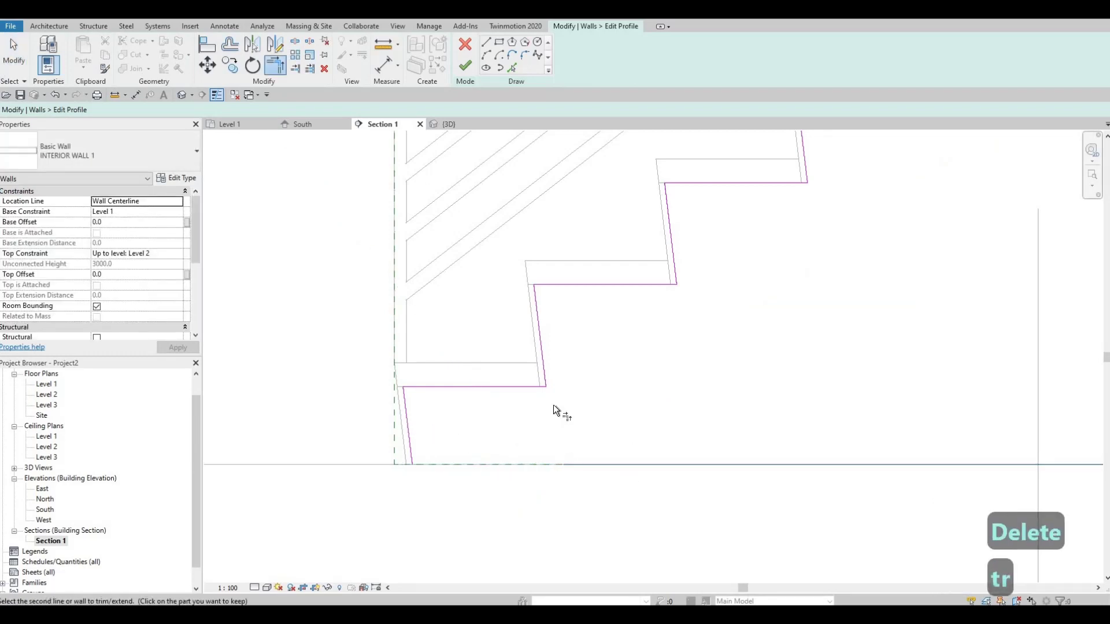
- Trim the profile's vertical end line and the topmost tread line to a corner, and end the trimming
scroll(758, 321, "down", 3)
scroll(643, 338, "up", 1)
scroll(643, 339, "down", 1)
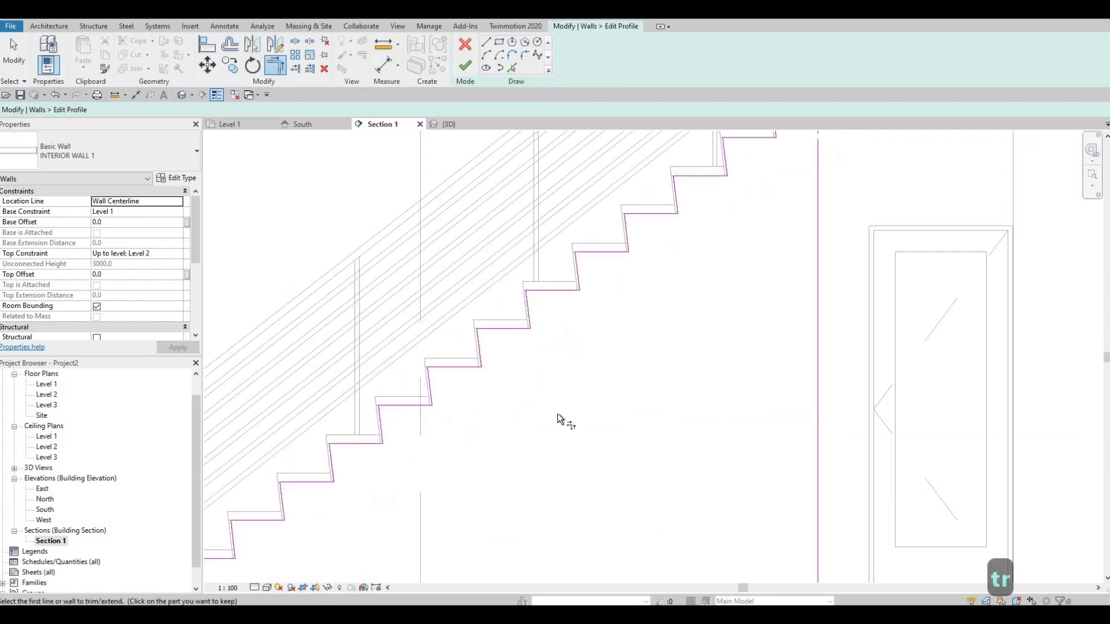
scroll(669, 240, "up", 2)
left_click(687, 211)
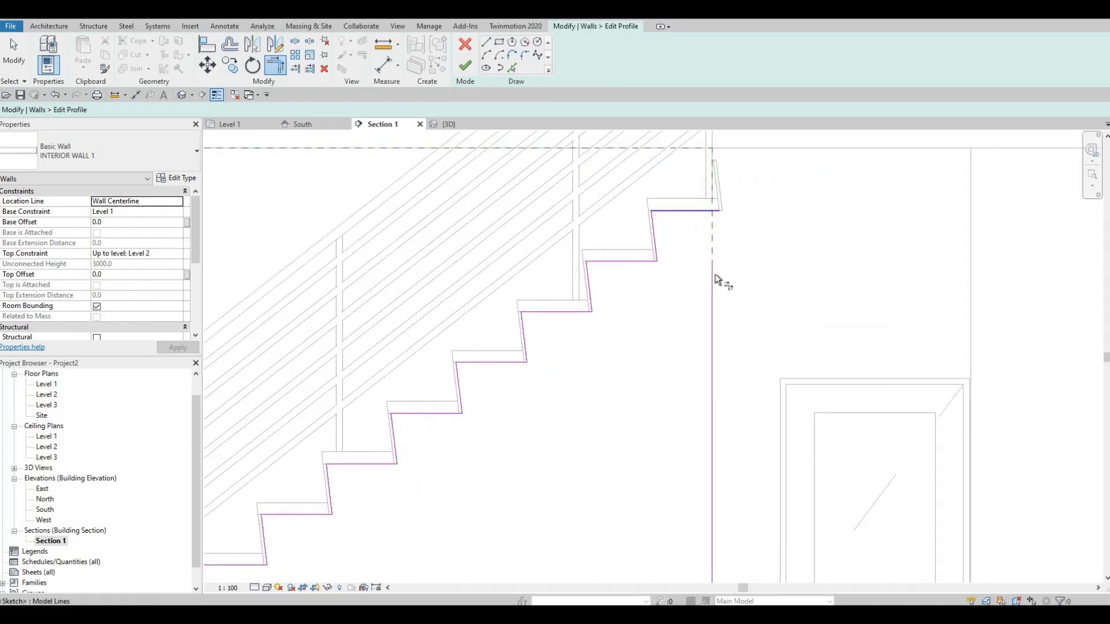
left_click(710, 239)
scroll(701, 265, "down", 2)
scroll(668, 255, "up", 2)
scroll(679, 256, "down", 1)
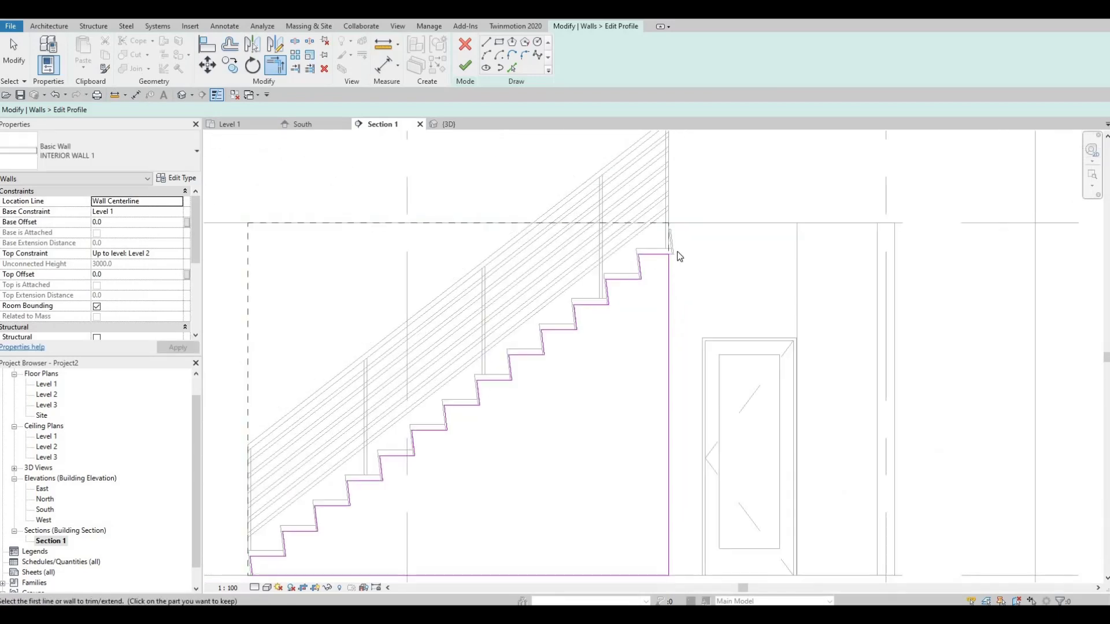
scroll(679, 256, "down", 2)
scroll(679, 256, "up", 2)
key("Escape")
left_click(686, 302)
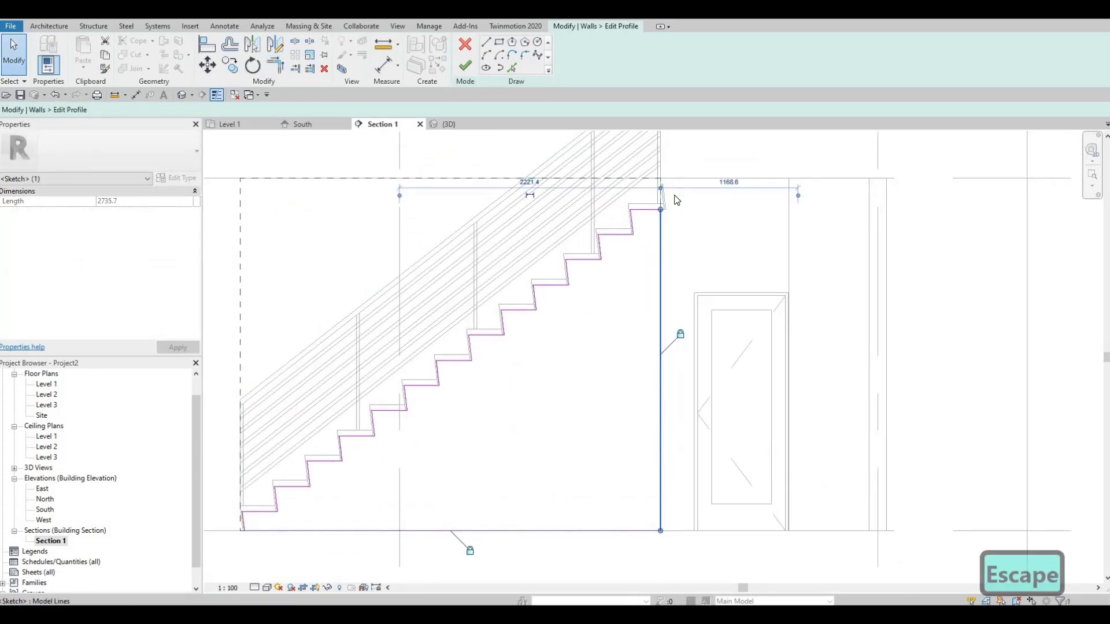
scroll(629, 286, "up", 4)
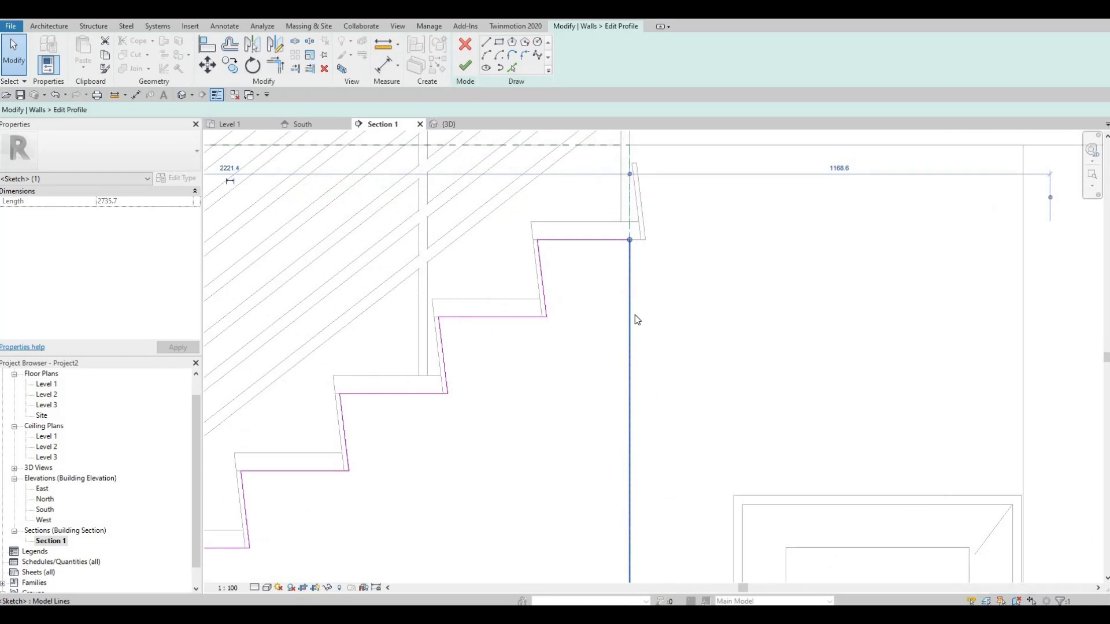
scroll(627, 316, "down", 2)
scroll(636, 329, "up", 1)
scroll(642, 242, "down", 2)
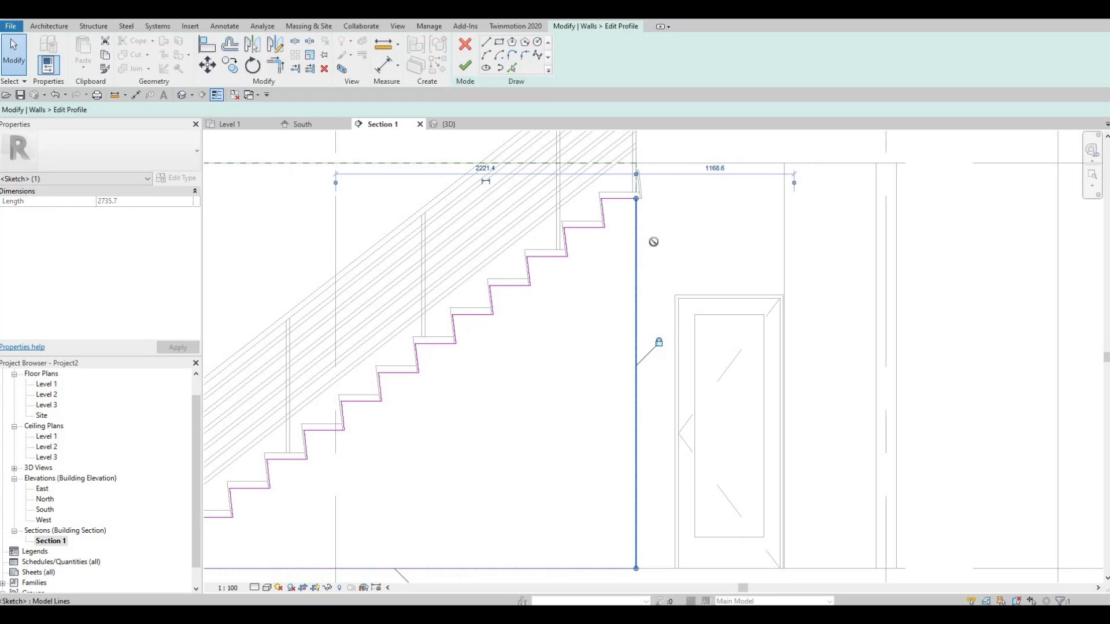
left_click_drag(635, 241, 653, 241)
left_click_drag(654, 183, 655, 183)
key("Escape")
- Nudge the profile's vertical end line about 20 mm toward the door, removing the constraints that block the move
scroll(608, 265, "up", 4)
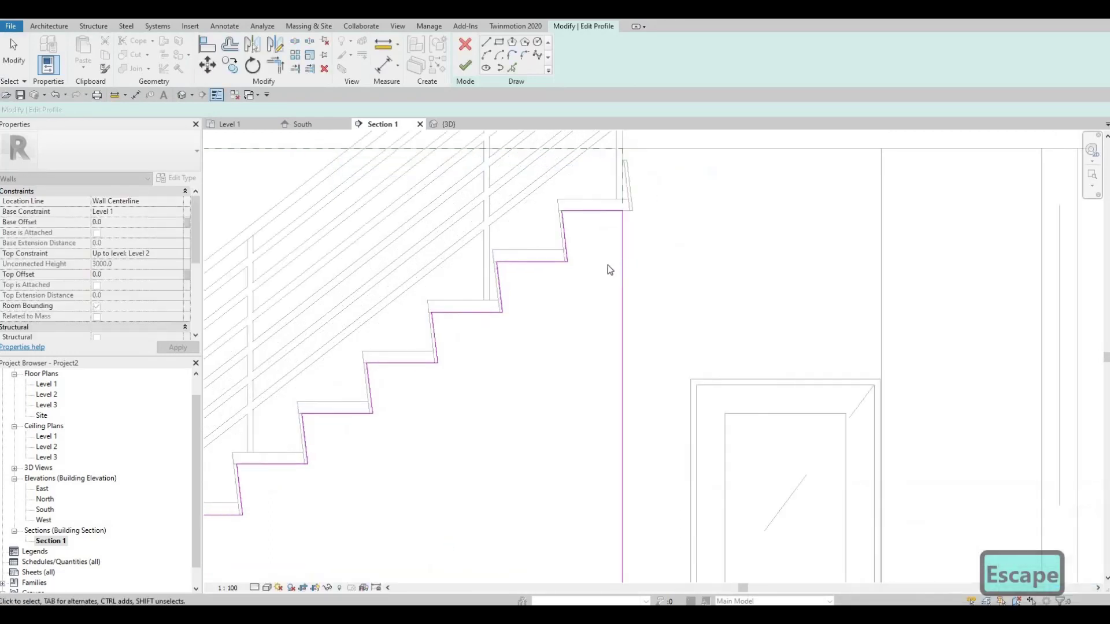
left_click(596, 289)
scroll(636, 287, "down", 4)
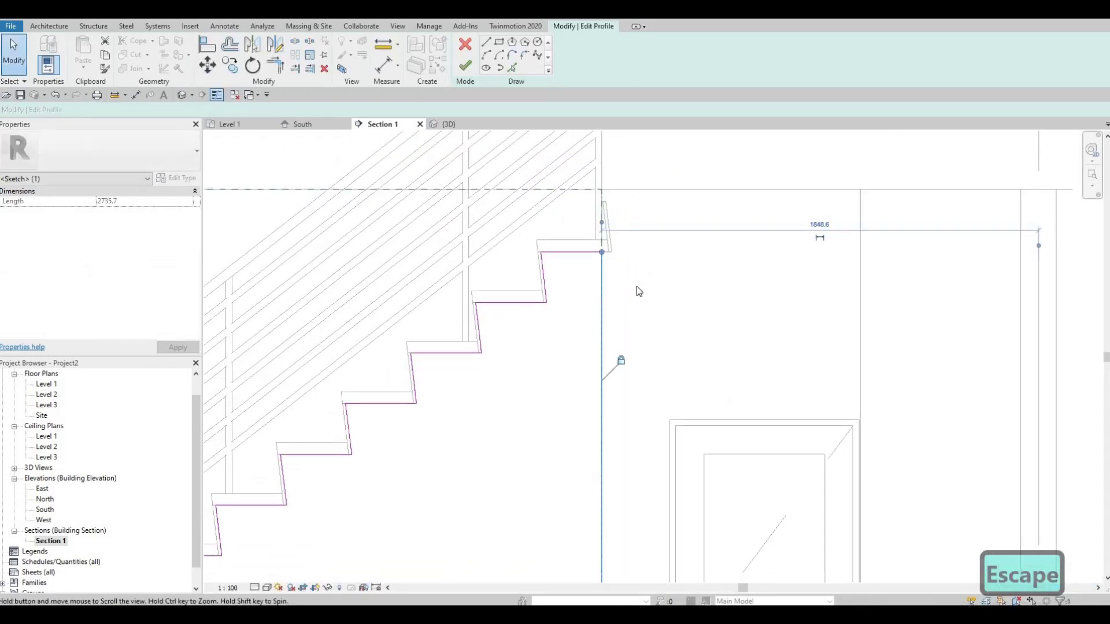
key("Right")
key("Right")
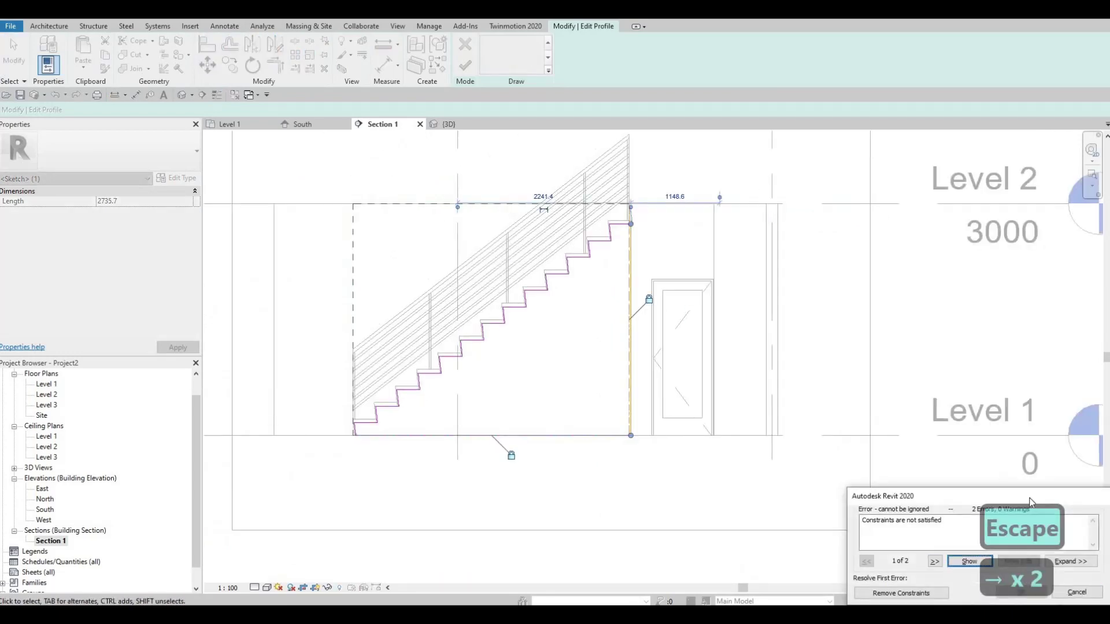
left_click(901, 593)
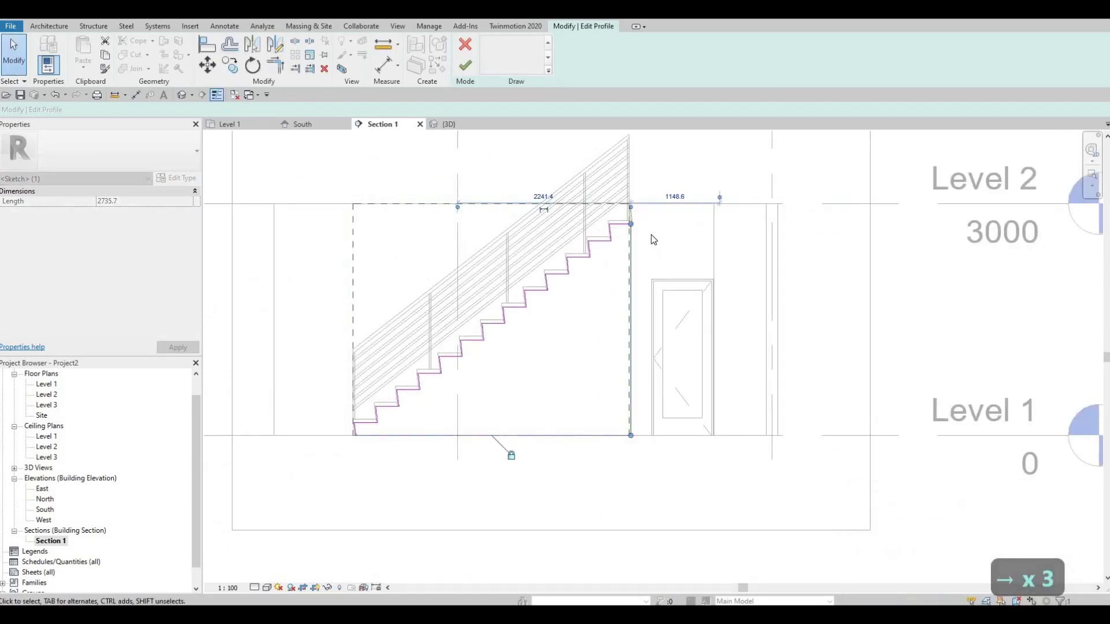
- Nudge the profile's vertical end line about 100 mm further toward the door
key("Right")
key("Right")
key("Right")
scroll(648, 231, "up", 1)
key("Right")
key("Right")
scroll(644, 207, "up", 2)
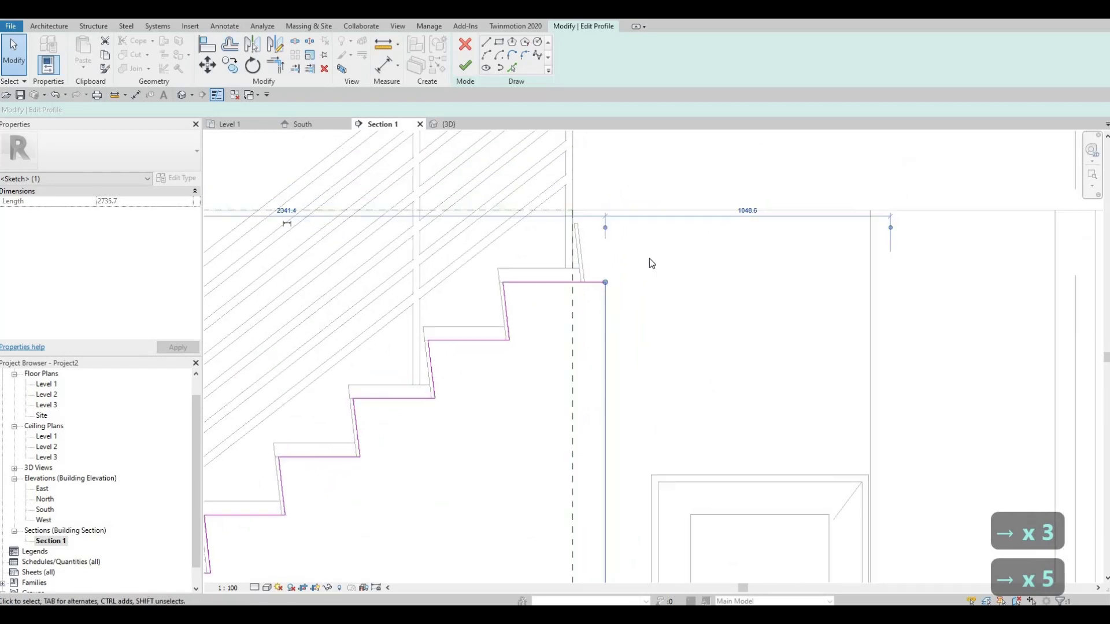
scroll(639, 237, "down", 1)
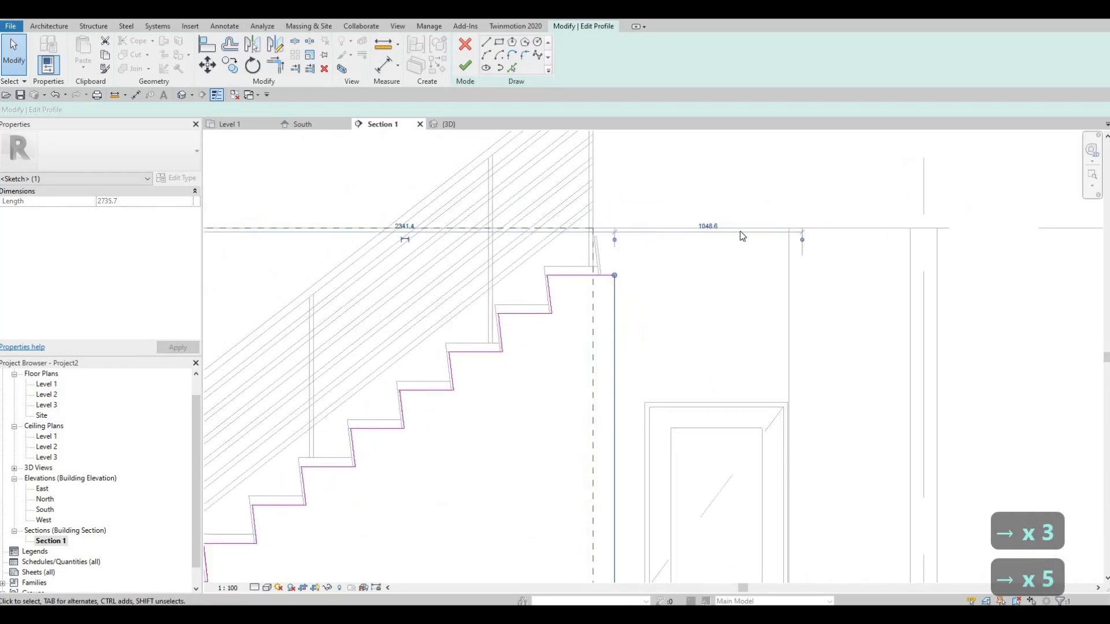
- Pick a profile line along the back of the topmost riser and stretch its upper end to Level 2
left_click(512, 68)
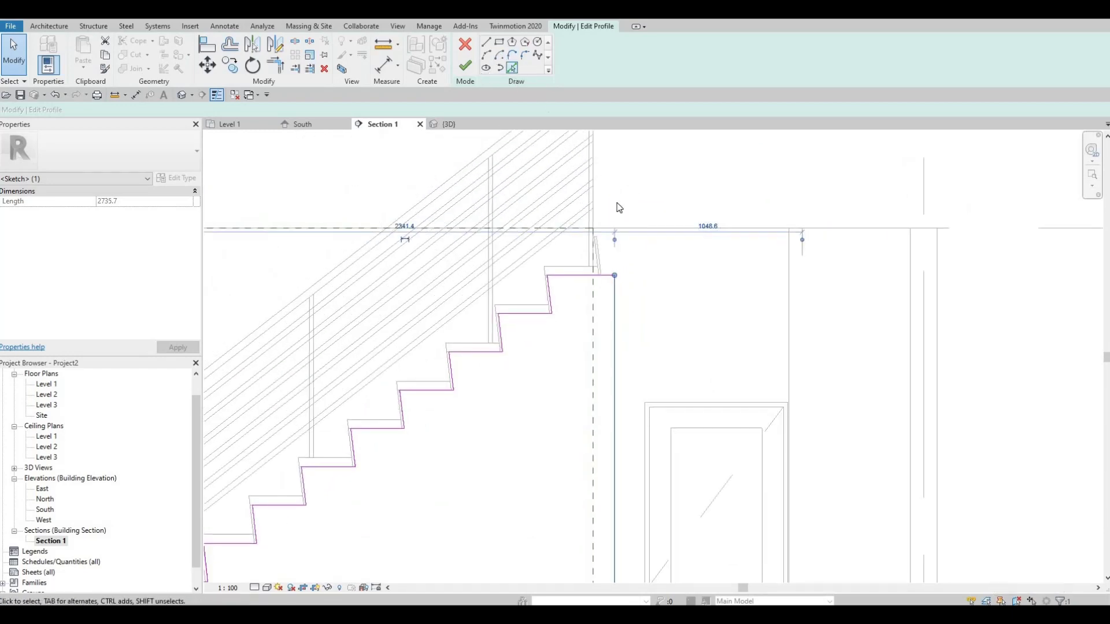
scroll(597, 301, "up", 2)
left_click(590, 283)
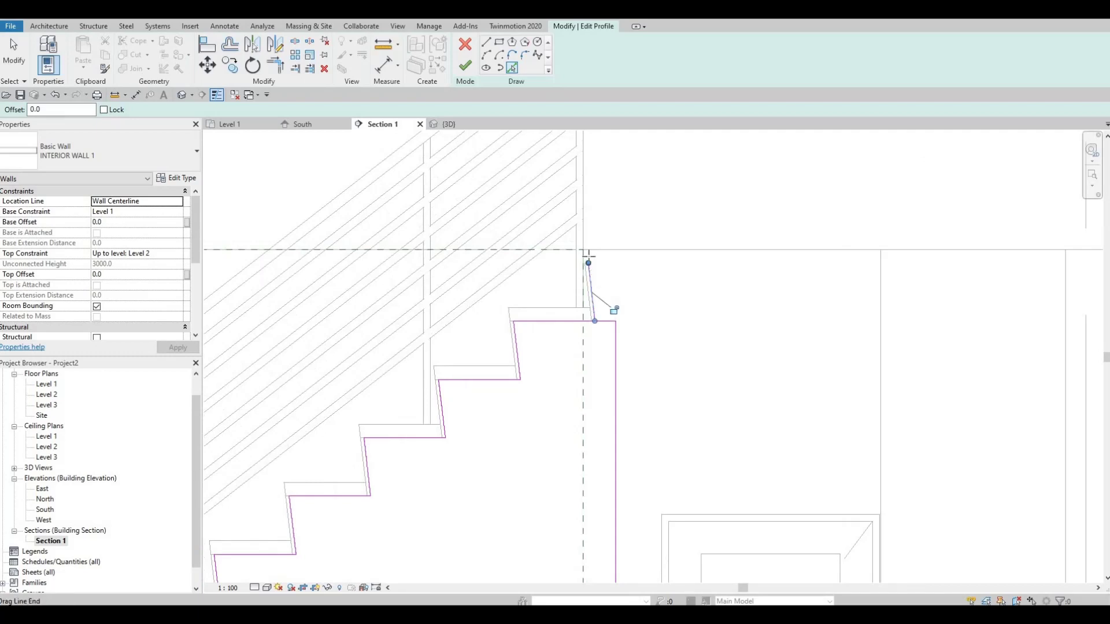
left_click(588, 254)
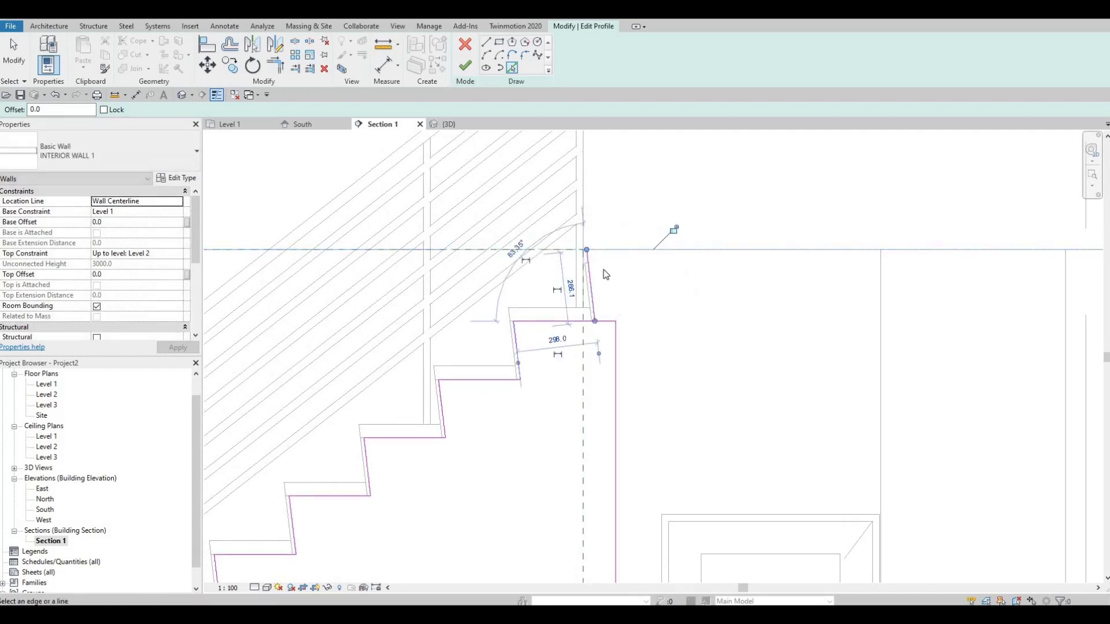
key("Escape")
key("Escape")
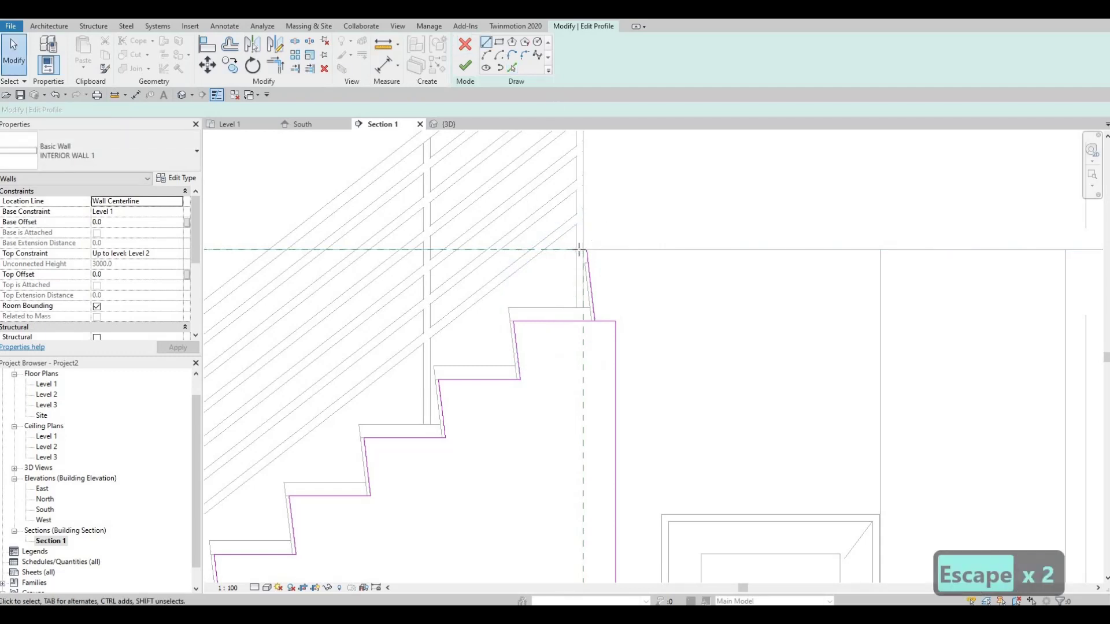
- Draw a horizontal line about 107 mm long on Level 2, from the topmost riser line to above the vertical end line
key("l")
key("i")
left_click(584, 250)
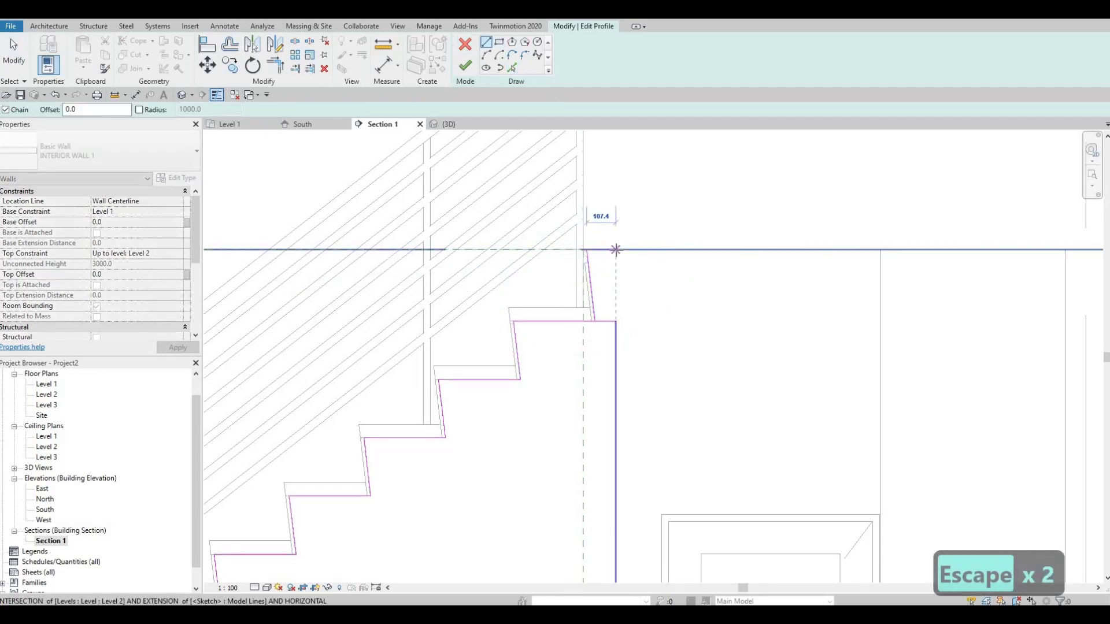
left_click(616, 299)
key("Escape")
key("Escape")
key("Escape")
- Trim the topmost tread line to the riser line and the vertical end line to the Level 2 line, forming corners
left_click(601, 323)
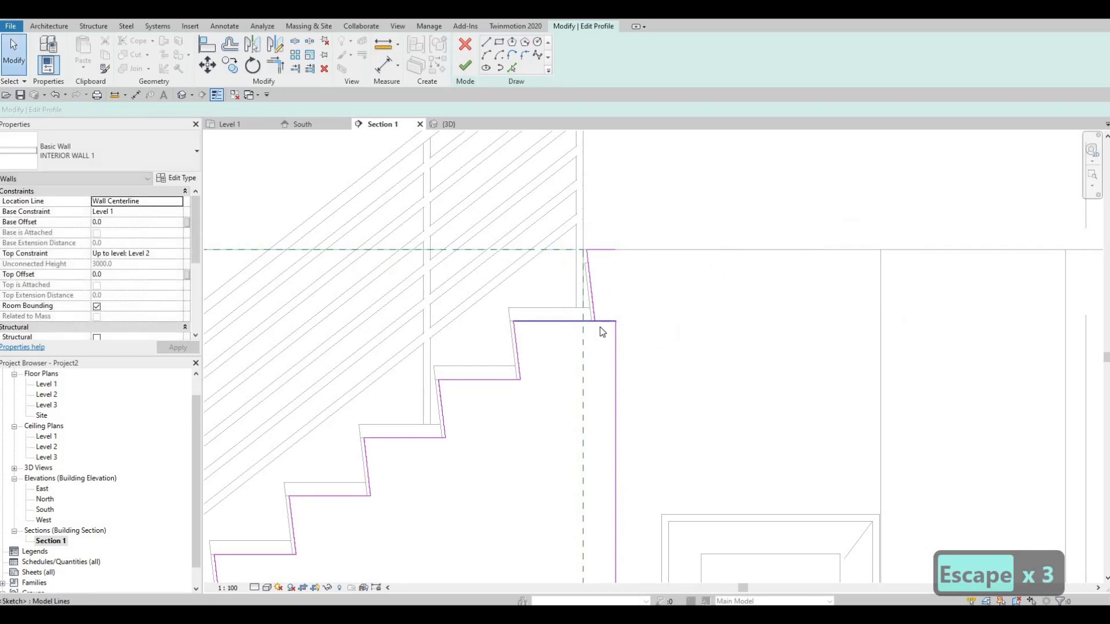
key("Escape")
key("r")
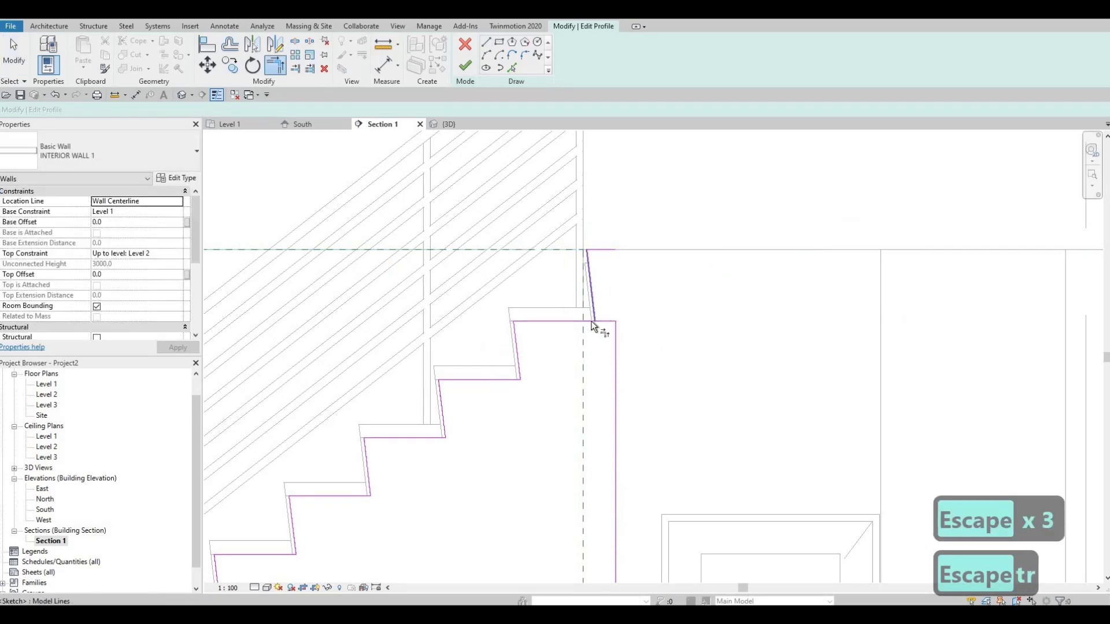
left_click(616, 344)
scroll(650, 254, "down", 4)
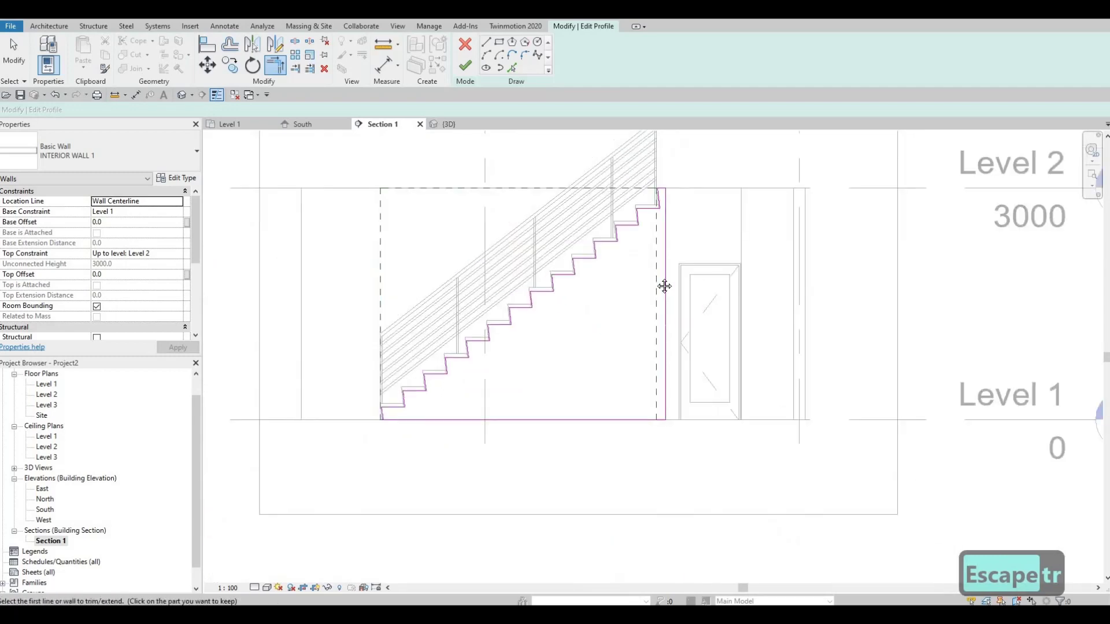
- End the trimming, finish the wall profile edit and deselect the wall
key("Escape")
key("Escape")
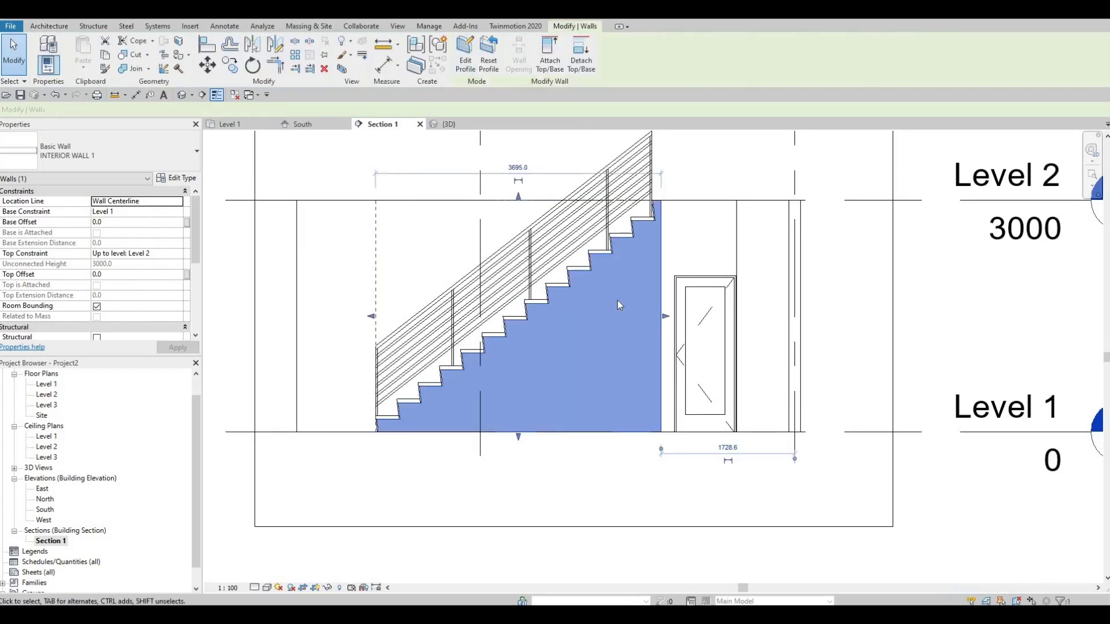
key("Escape")
key("Escape")
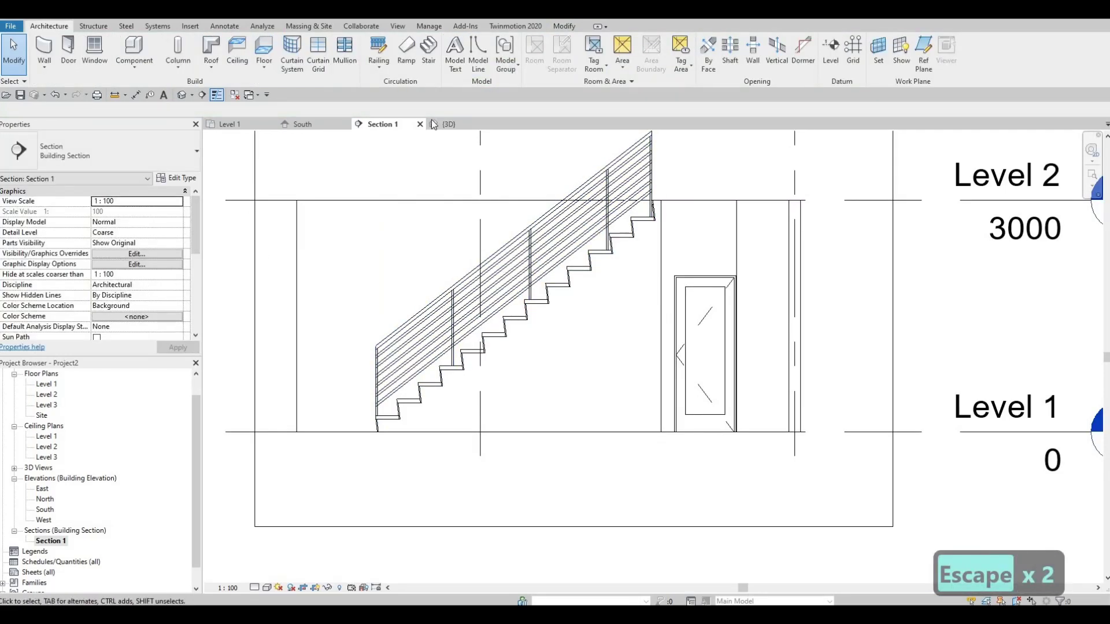
- Open the 3D view at the stair and set its visual style to Consistent Colors
key("ctrl+Tab")
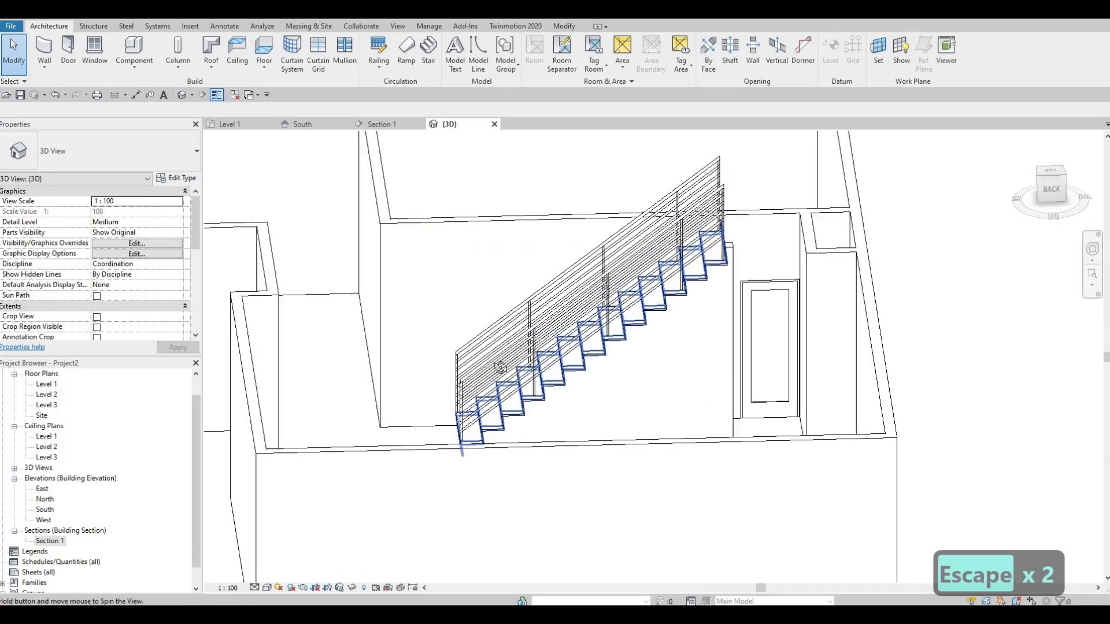
middle_click_drag(581, 341, 43, 390, "shift")
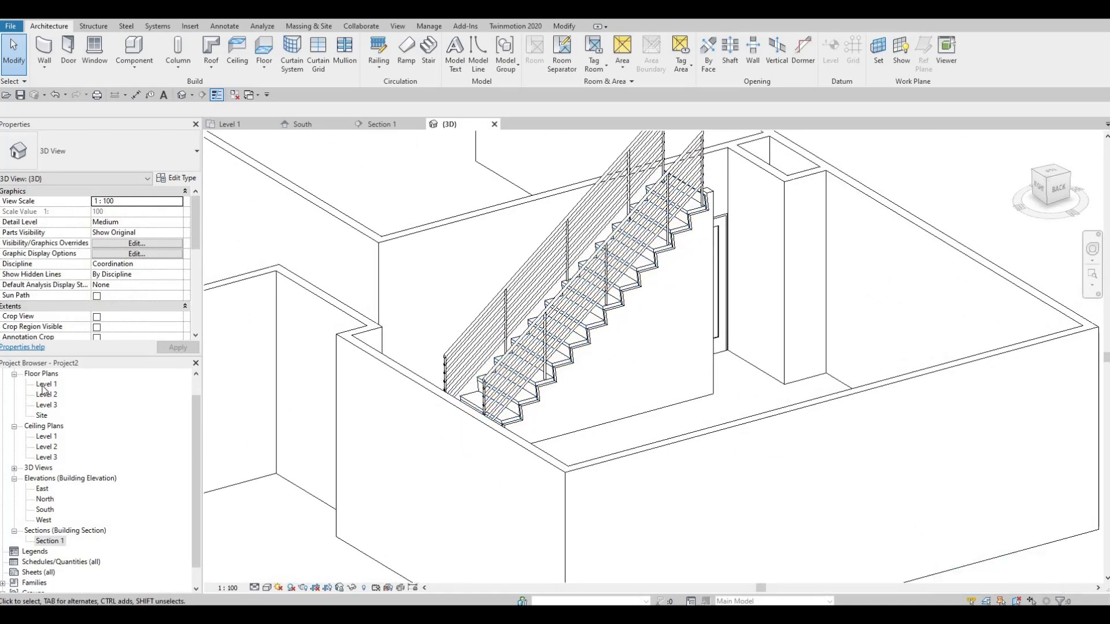
left_click(267, 588)
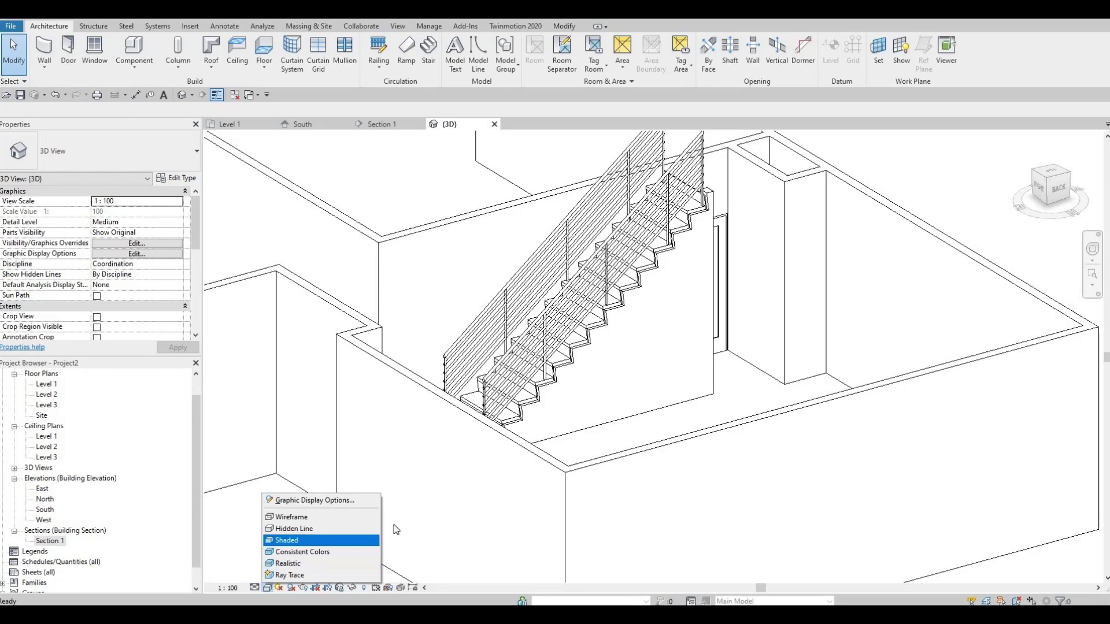
left_click(295, 551)
middle_click_drag(459, 458, 641, 353, "shift")
- Align the outer face of the wall under the stair with the side of the stair treads
scroll(640, 351, "up", 3)
middle_click_drag(708, 329, 528, 324, "shift")
scroll(573, 320, "up", 2)
scroll(574, 321, "up", 2)
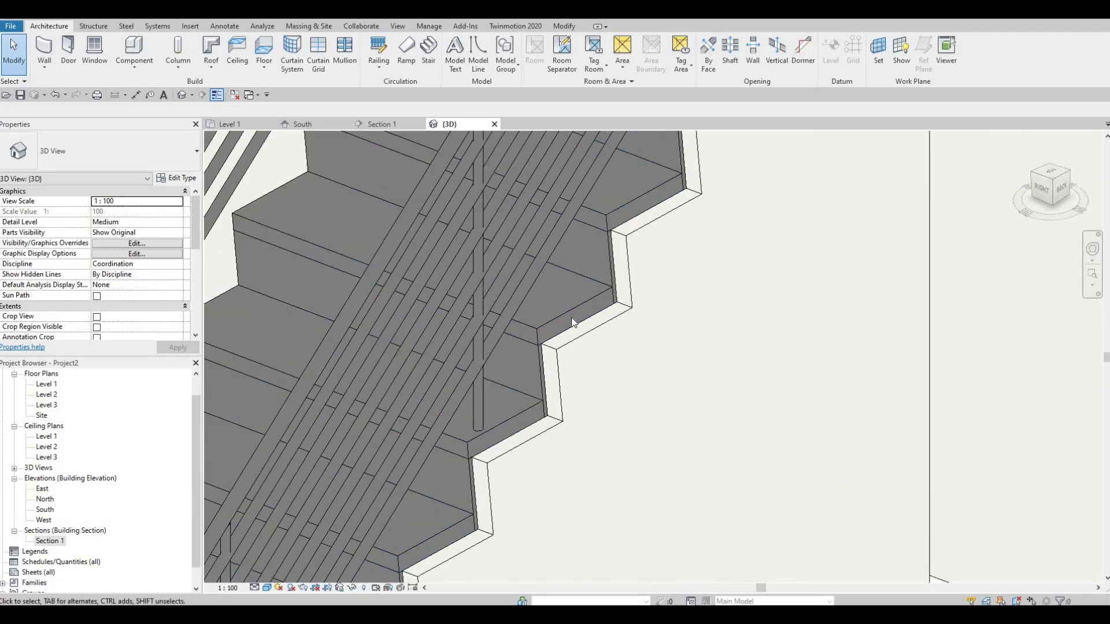
key("l")
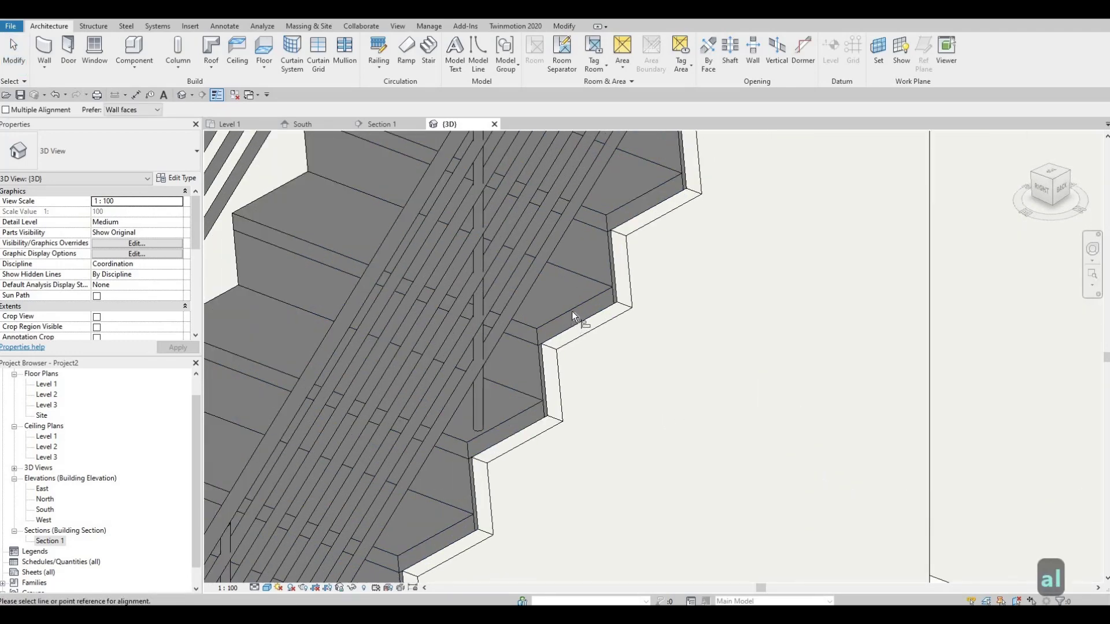
left_click(613, 338)
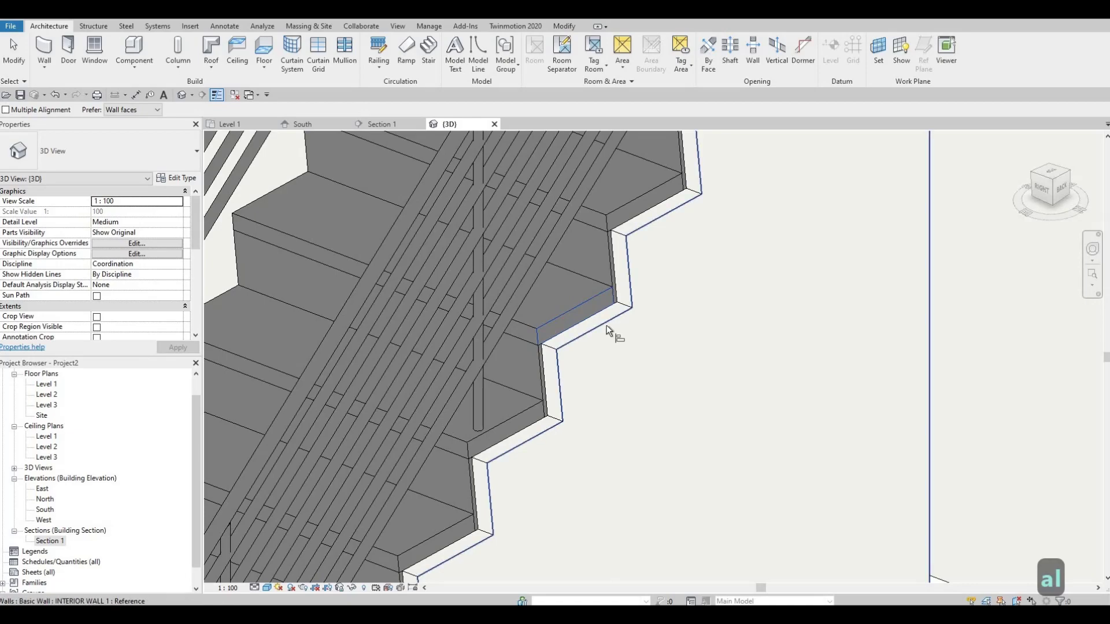
left_click(612, 330)
key("Escape")
scroll(622, 340, "down", 4)
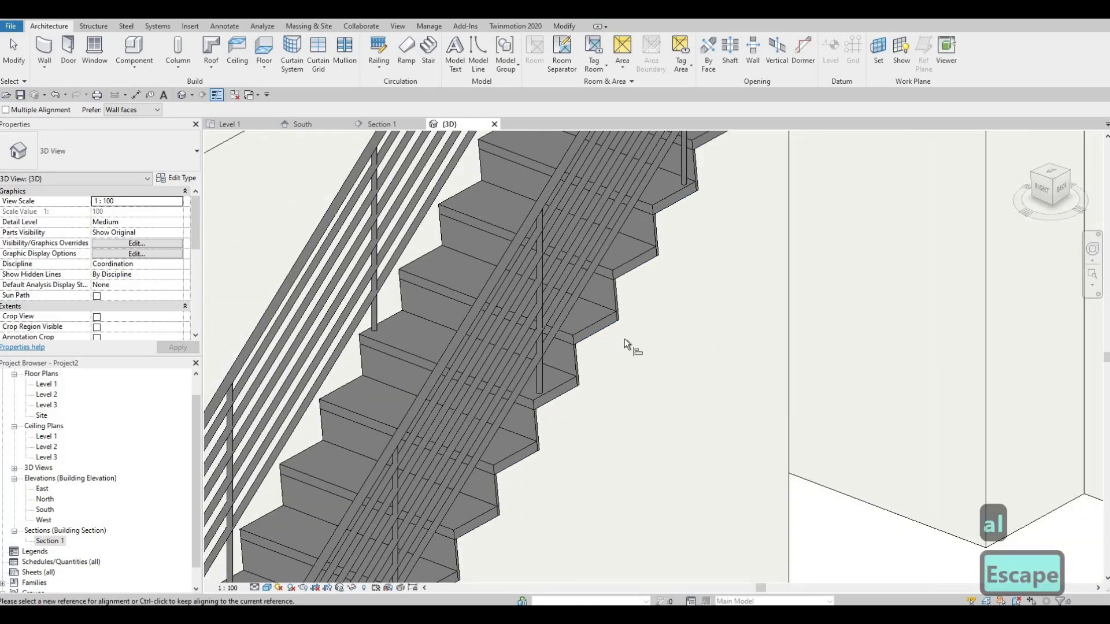
middle_click_drag(704, 335, 527, 353, "shift")
key("Escape")
key("Escape")
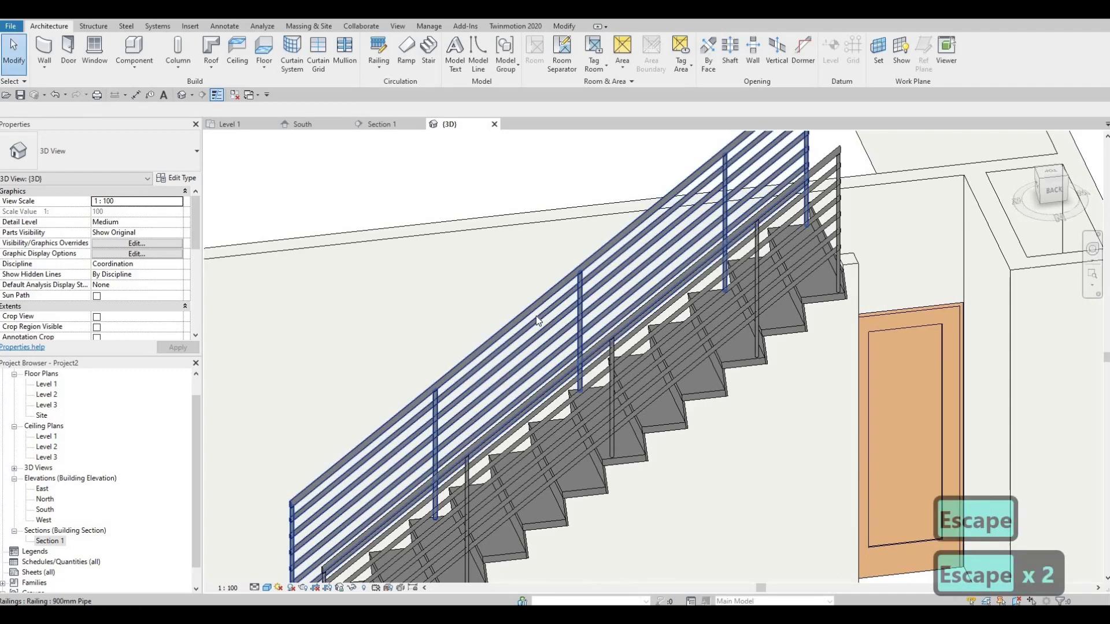
- Delete the stair railing that runs along the adjoining room wall
left_click(536, 316)
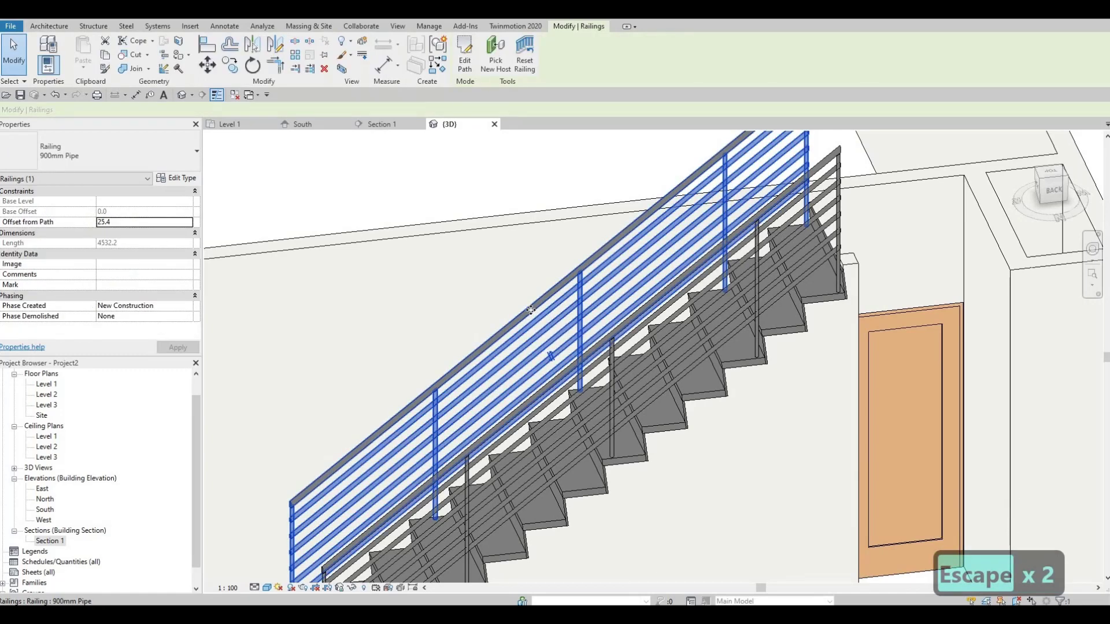
key("Escape")
left_click(531, 310)
key("Delete")
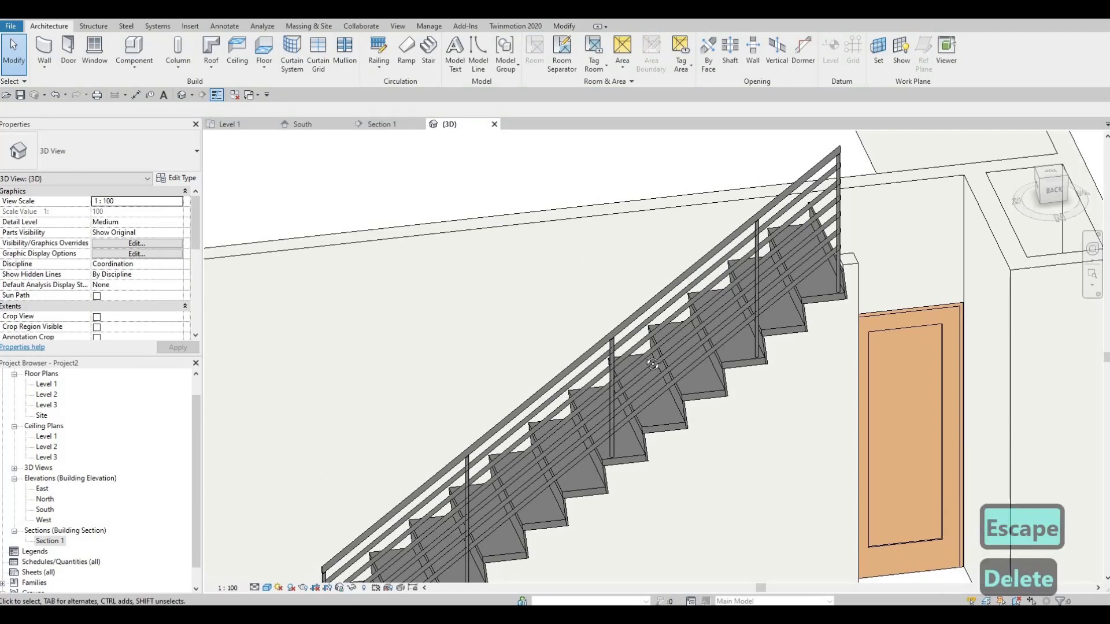
- Change the remaining stair railing's type to Glass Panel - Bottom Fill
middle_click_drag(500, 390, 559, 365, "shift")
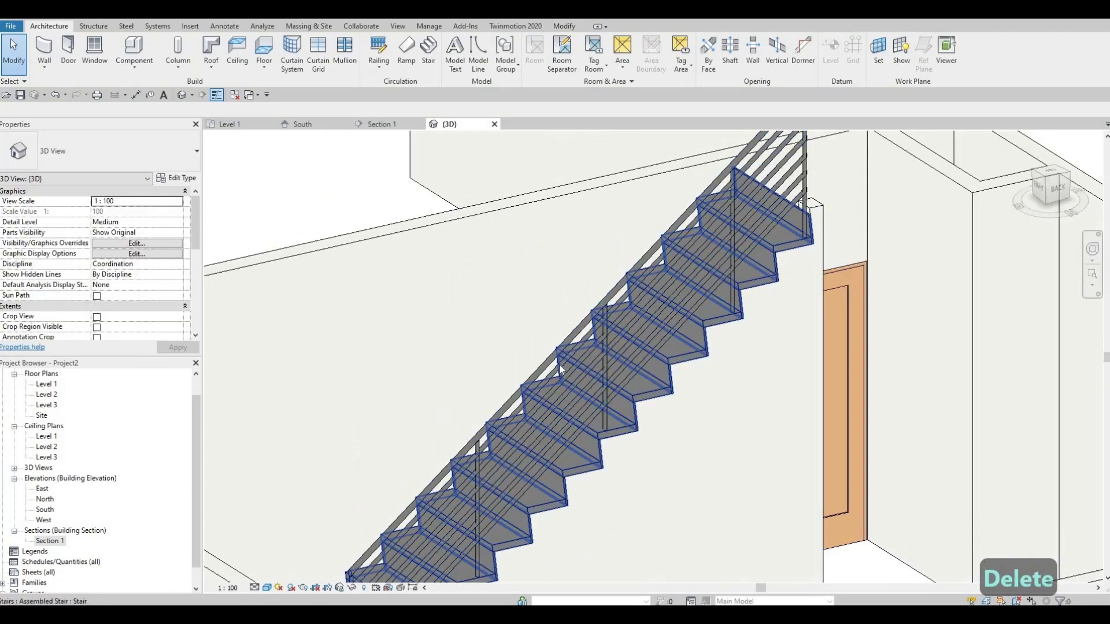
left_click(560, 365)
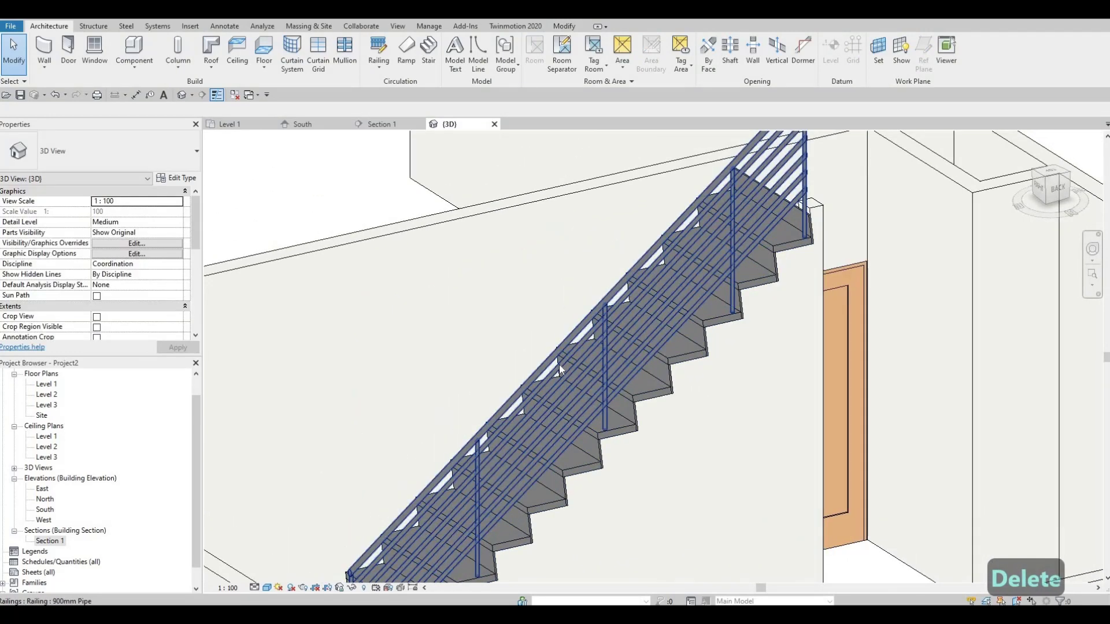
left_click(151, 166)
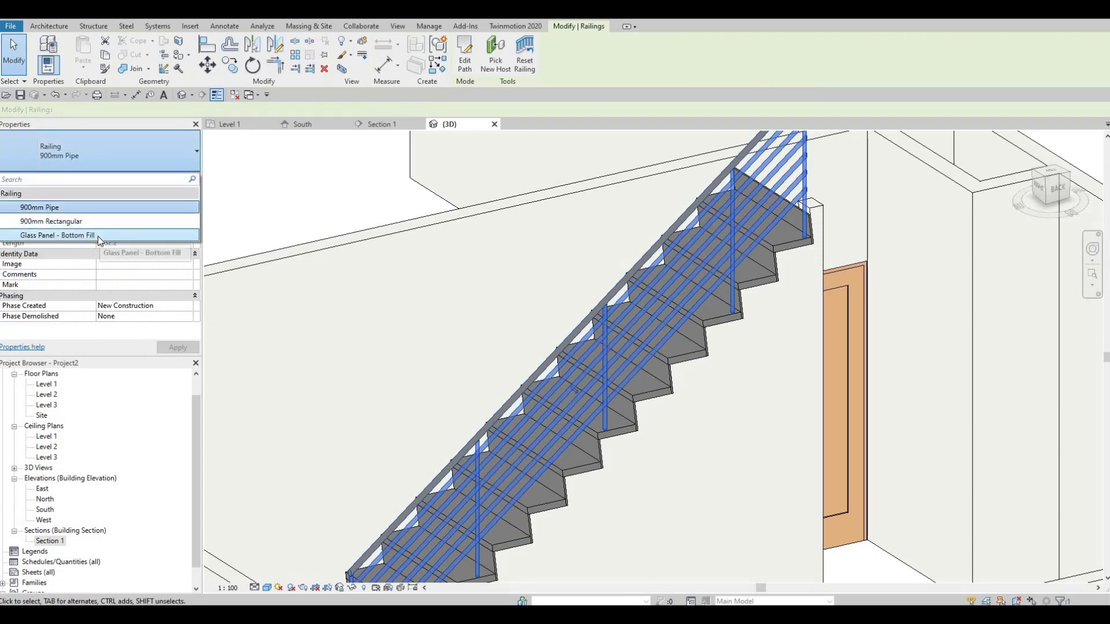
left_click(98, 236)
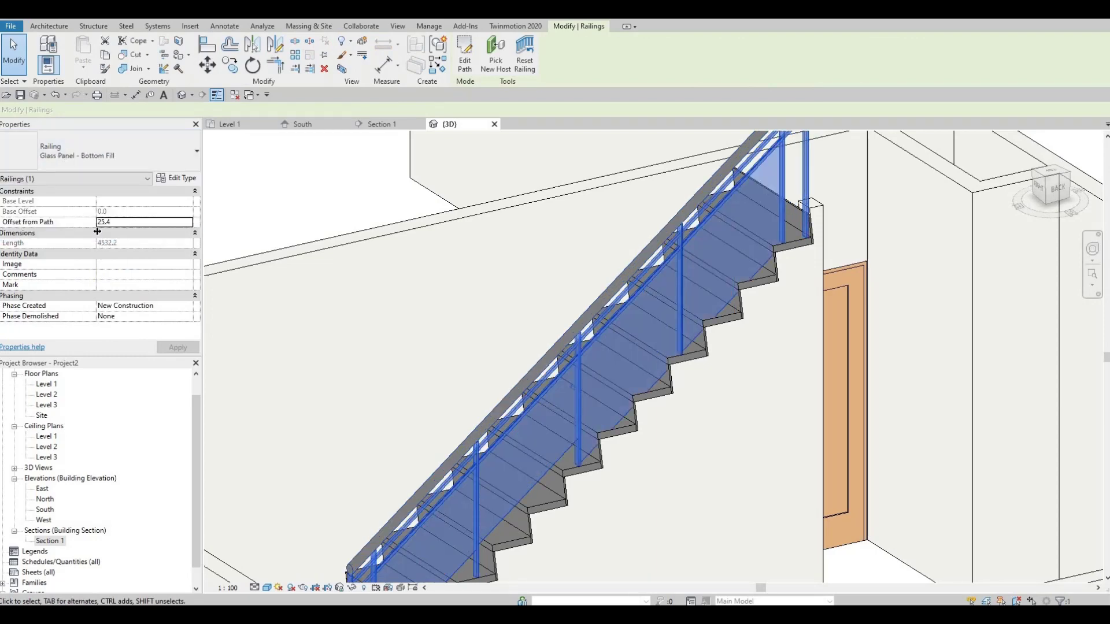
- Try the 900mm Rectangular type on the stair railing and restore Glass Panel - Bottom Fill
left_click(87, 151)
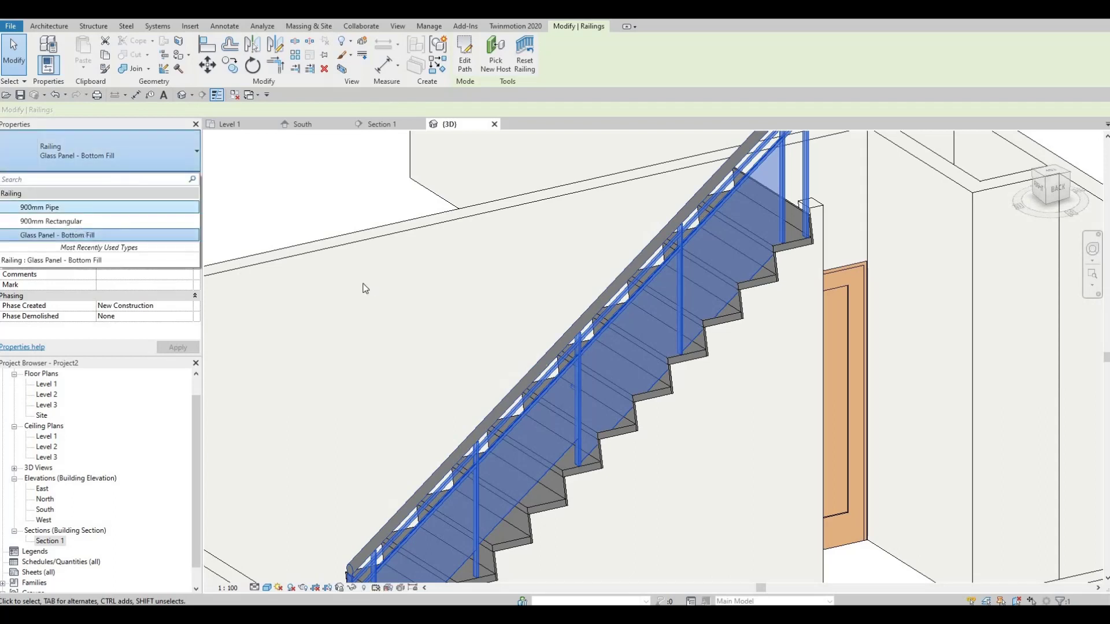
key("ctrl+z")
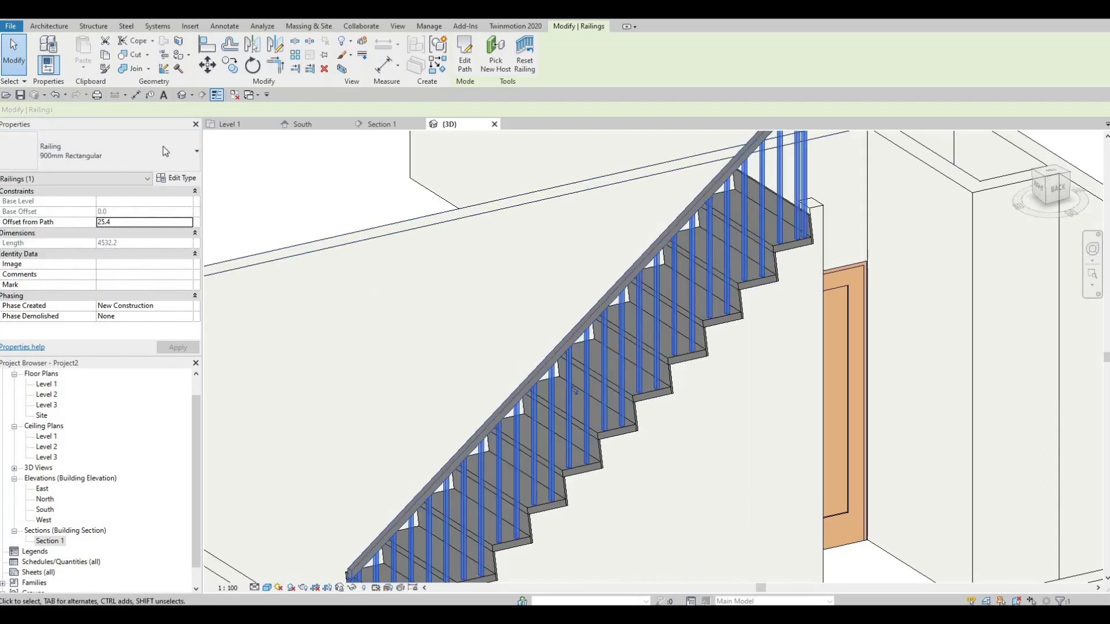
left_click(87, 151)
left_click(89, 231)
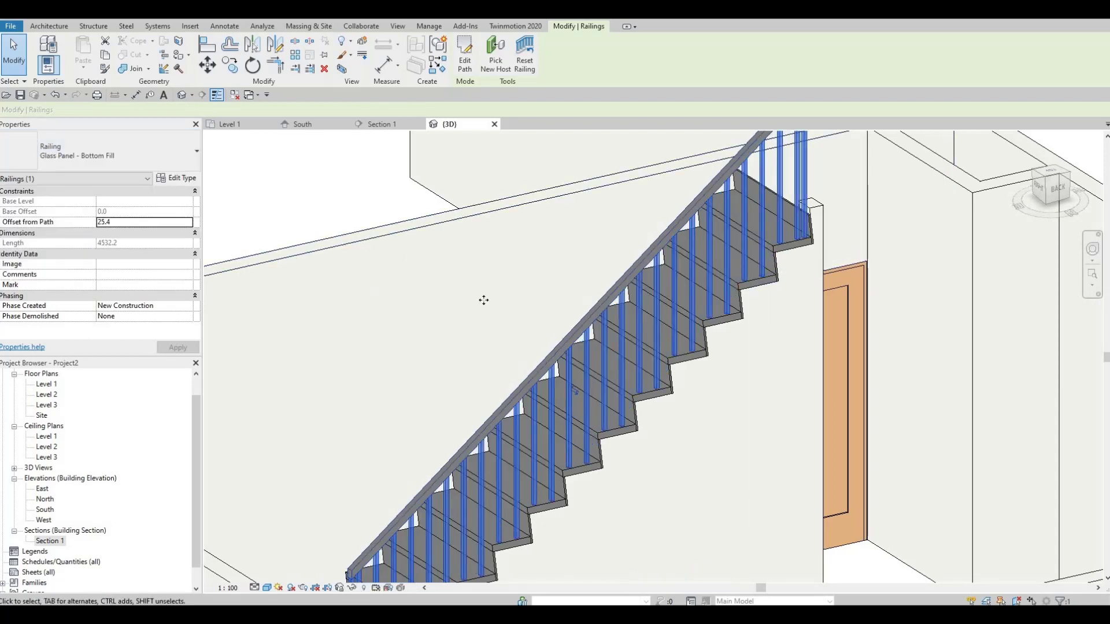
- On the Level 1 plan, draw an INTERIOR WALL 1 wall from the under-stair wall's door-side end to the wall on grid B
scroll(449, 346, "down", 3)
middle_click_drag(379, 389, 613, 359, "shift")
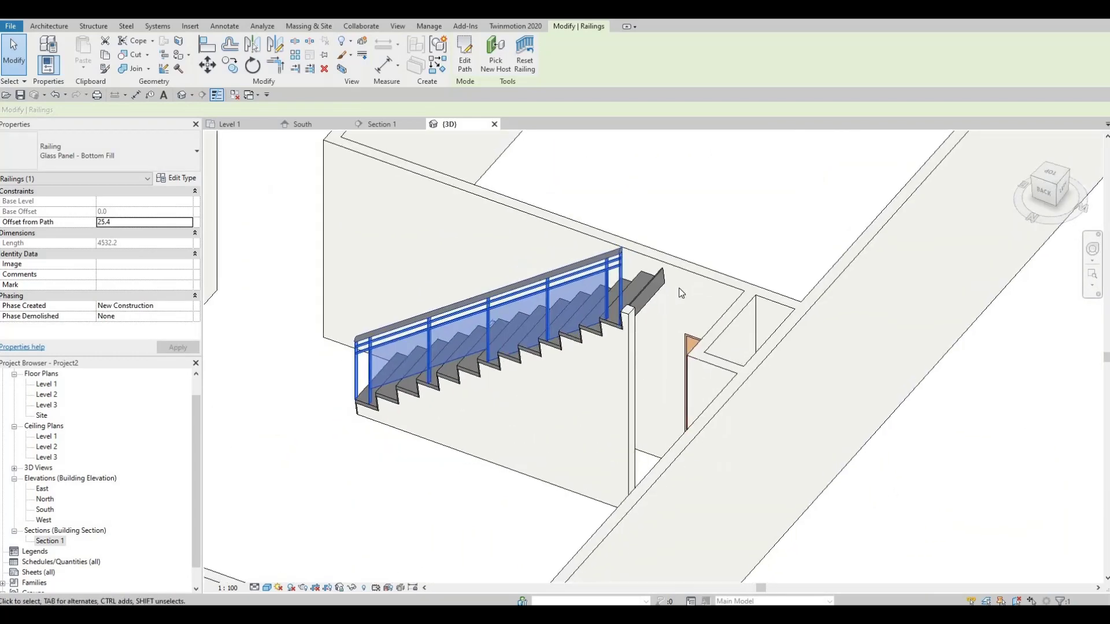
scroll(611, 345, "down", 4)
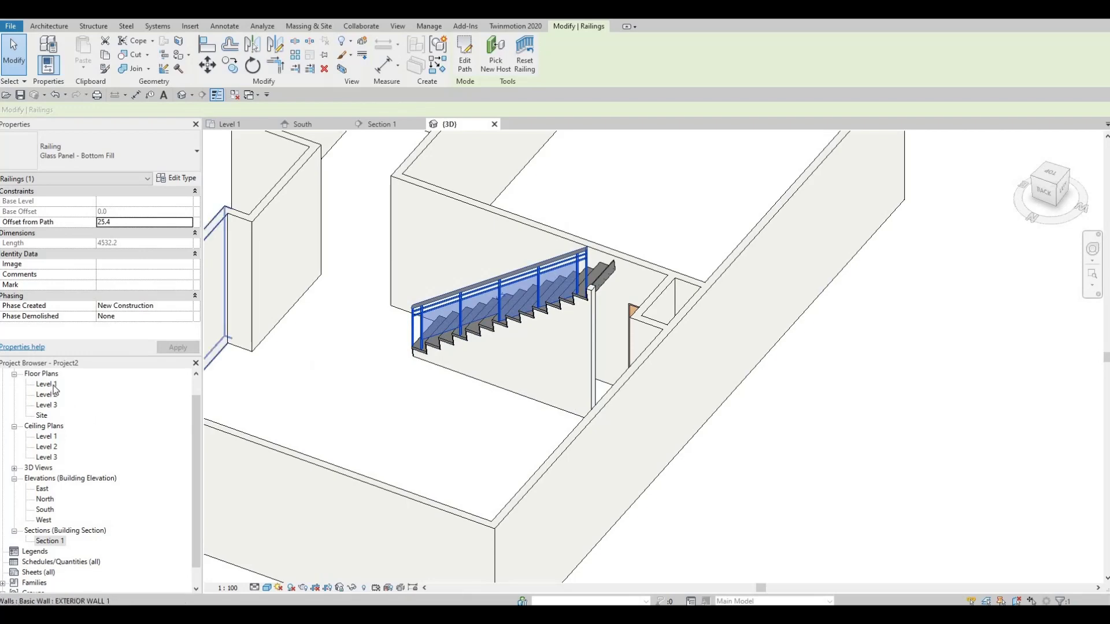
key("ctrl+Tab")
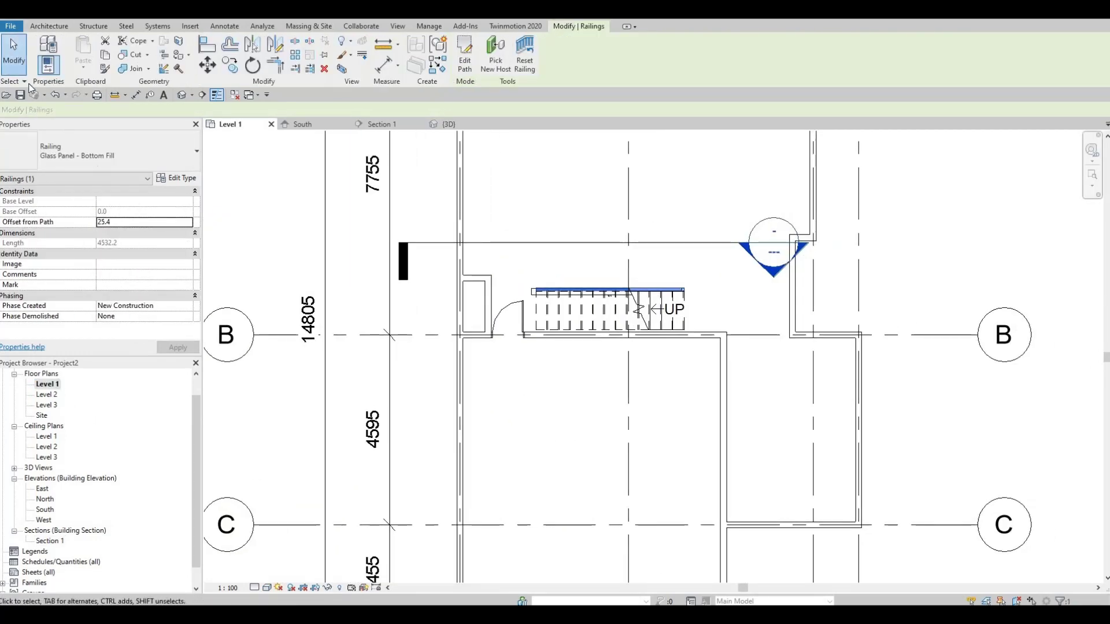
left_click(49, 27)
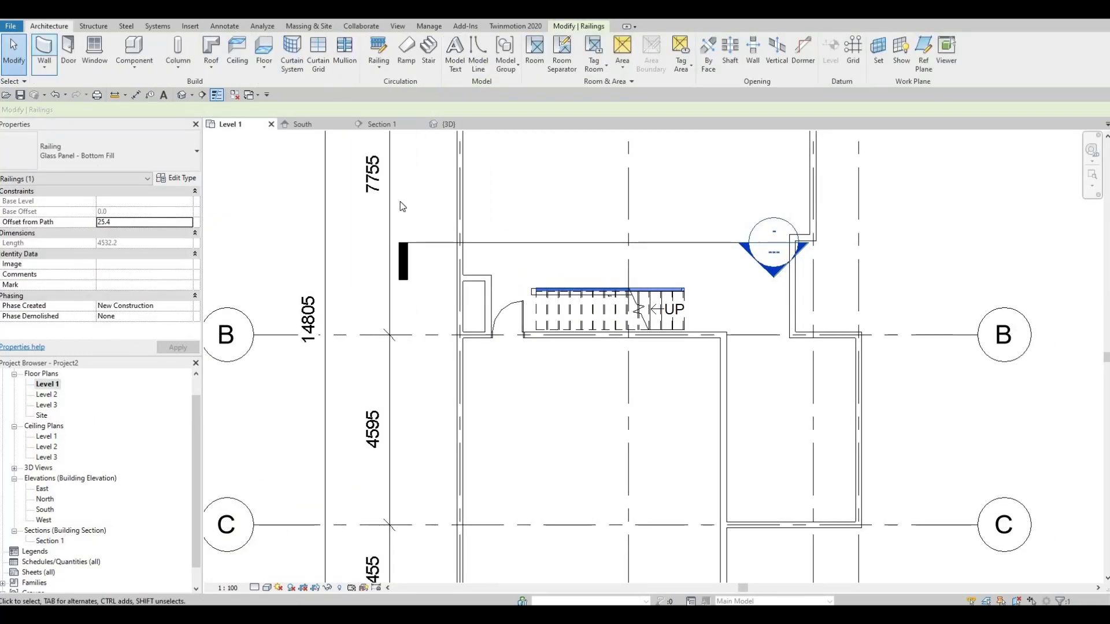
key("w")
key("a")
scroll(523, 324, "up", 5)
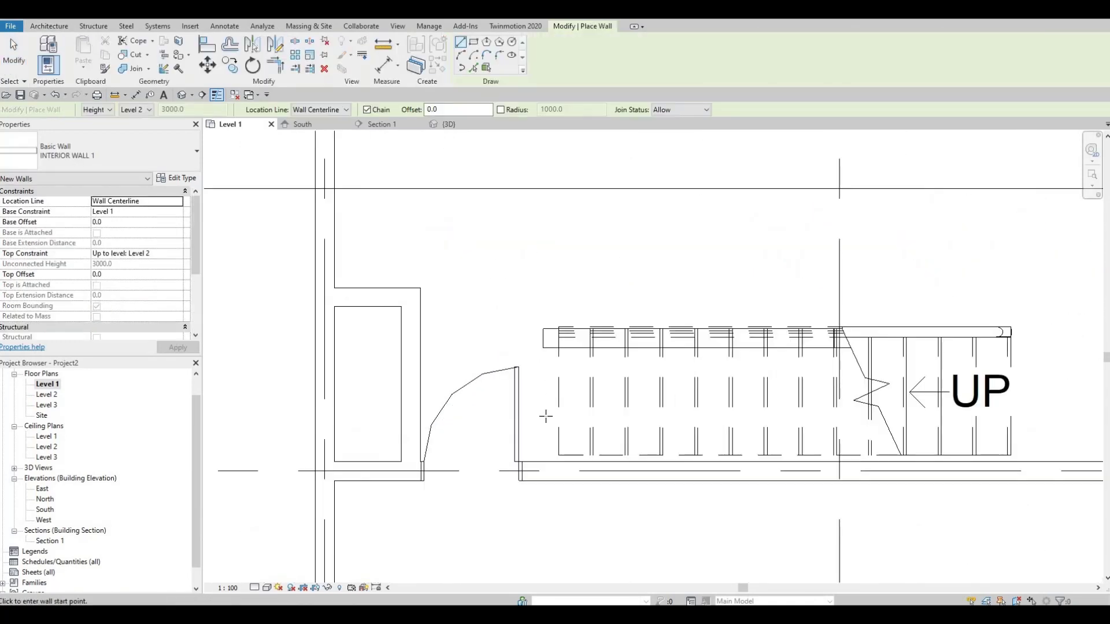
left_click(543, 341)
key("Escape")
key("Escape")
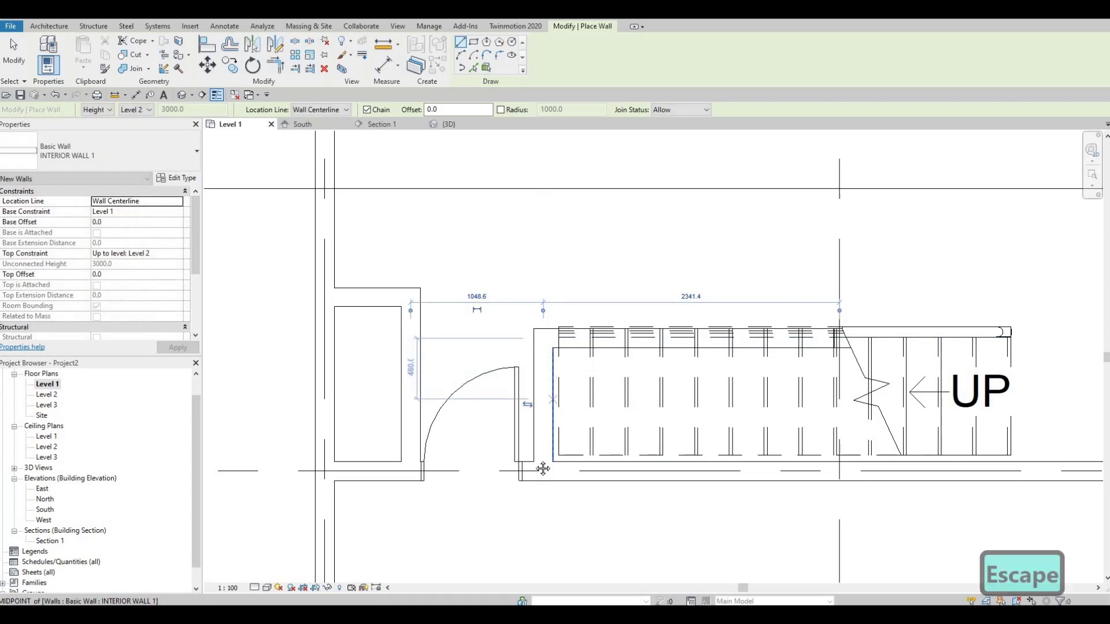
- On the Level 1 plan, nudge the stair, its railing and the lengthwise under-stair wall together toward the adjoining EXTERIOR WALL 1 face
middle_click_drag(738, 460, 608, 422)
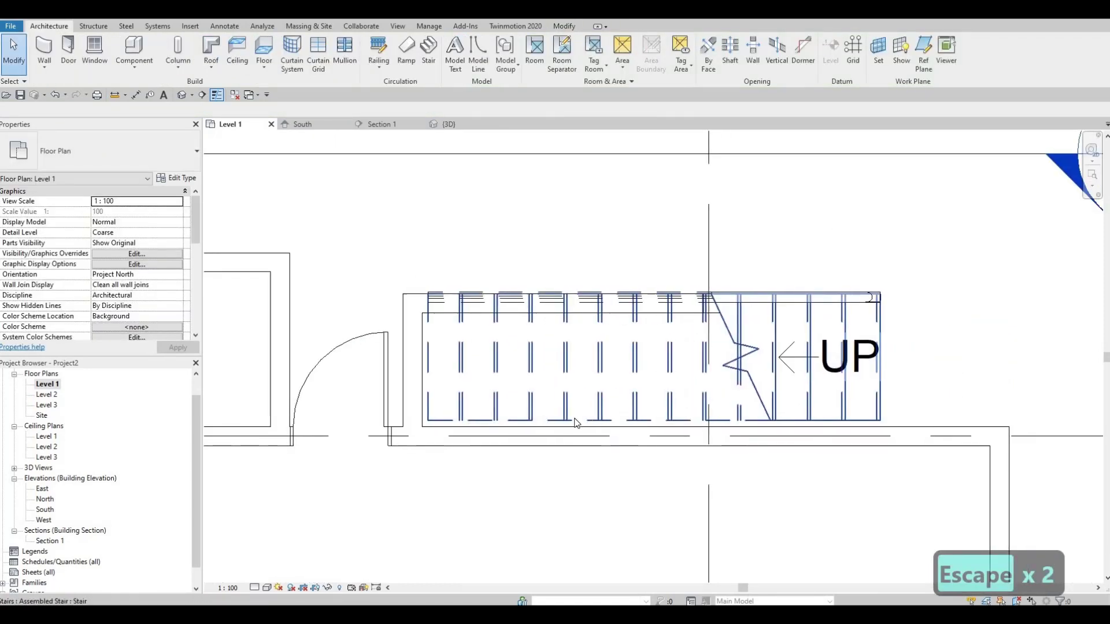
scroll(613, 421, "up", 2)
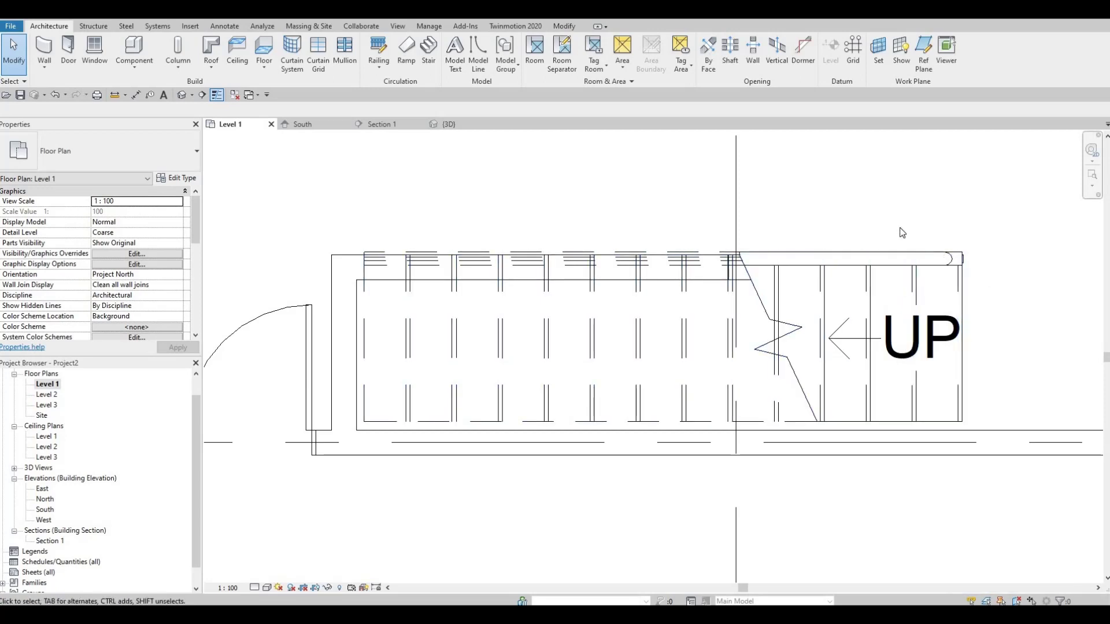
left_click_drag(1005, 295, 921, 241)
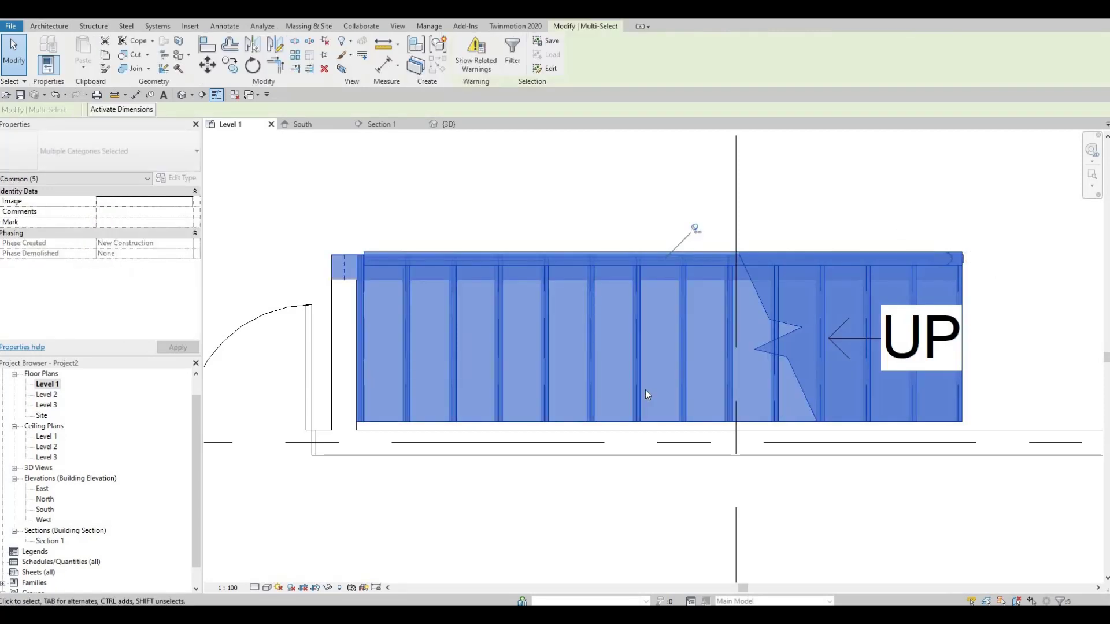
key("Down")
key("Down")
key("Down")
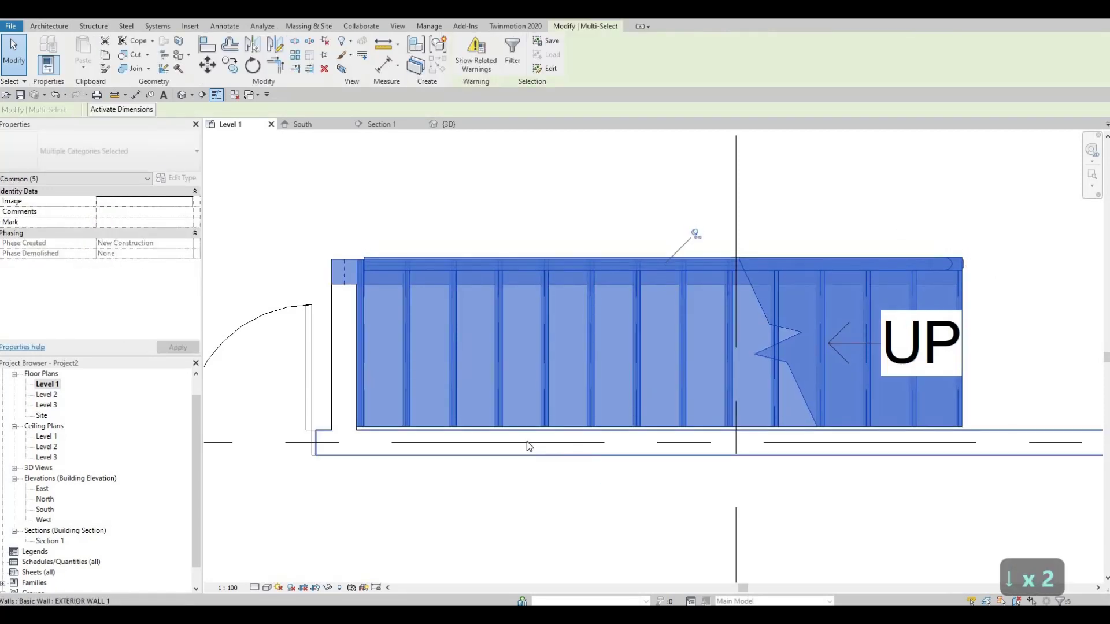
scroll(1000, 426, "up", 5)
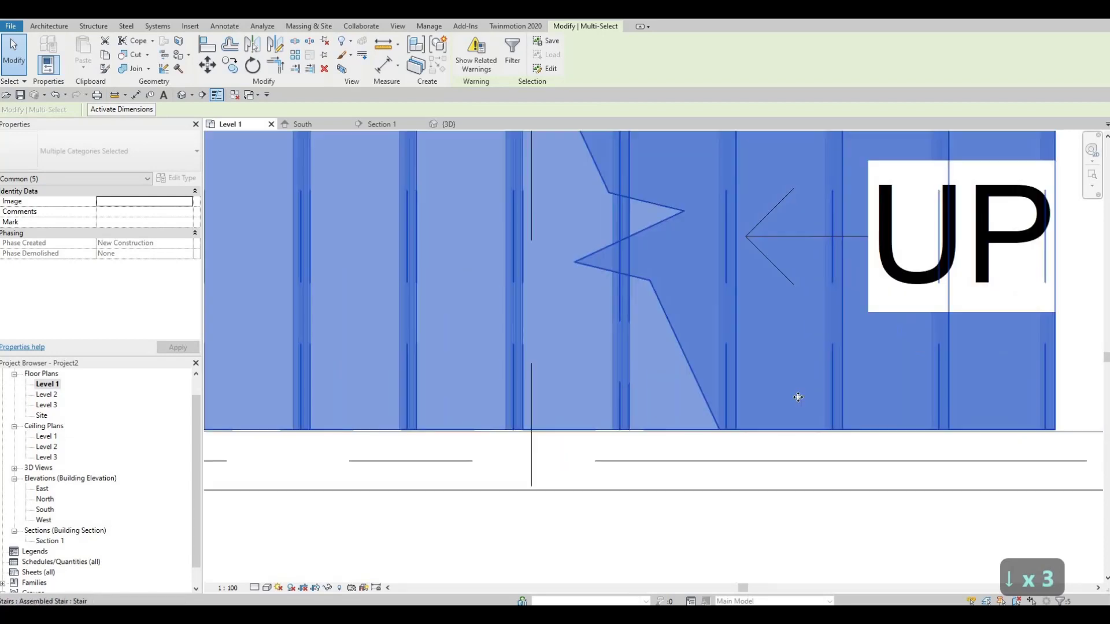
scroll(868, 394, "up", 1)
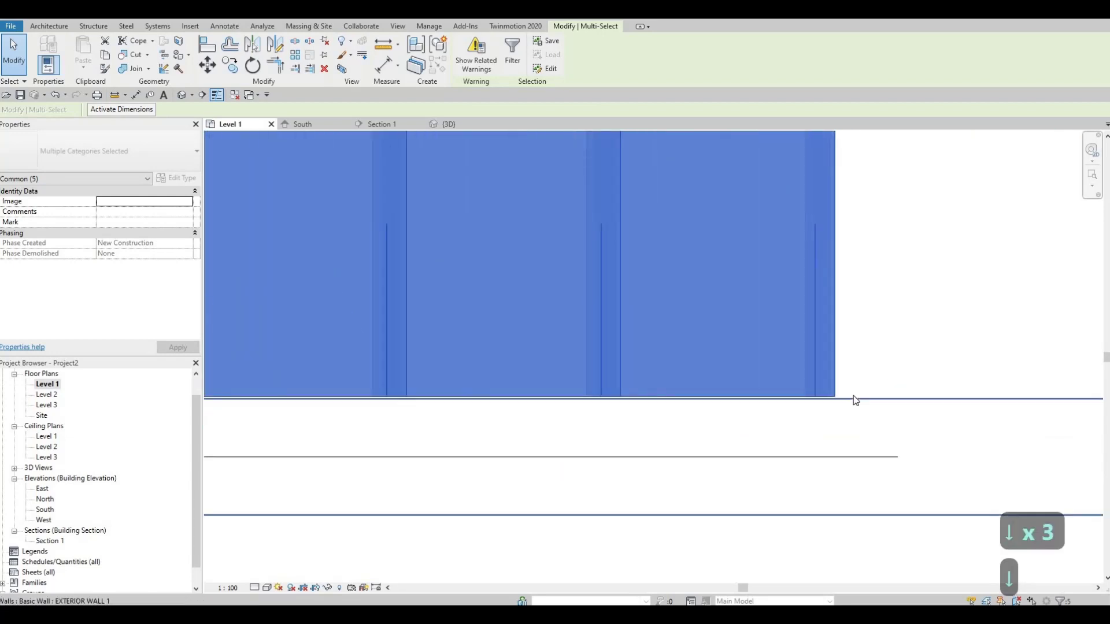
key("Escape")
key("Escape")
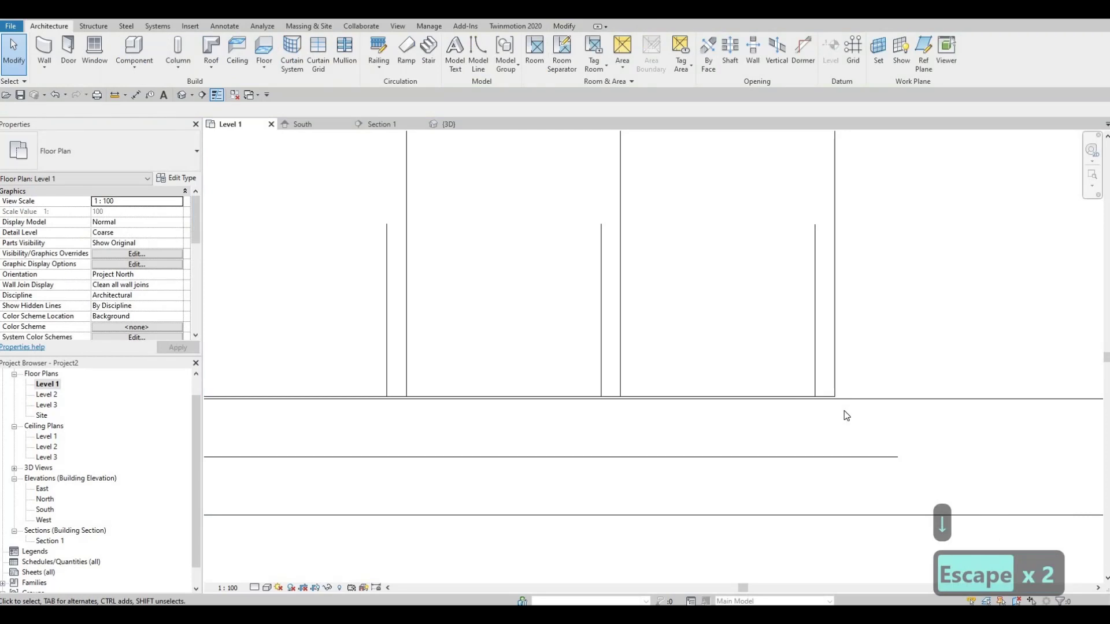
- Align the stair's long edge with the inner face of the adjoining exterior wall
key("a")
key("l")
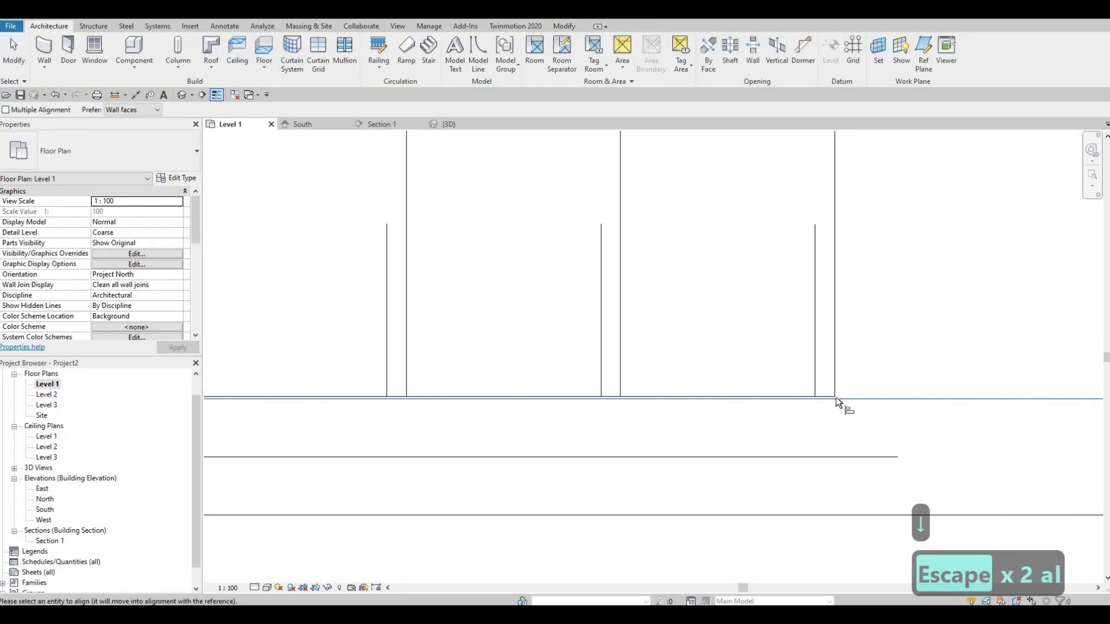
left_click(836, 397)
scroll(840, 420, "up", 5)
scroll(737, 299, "up", 3, "ctrl")
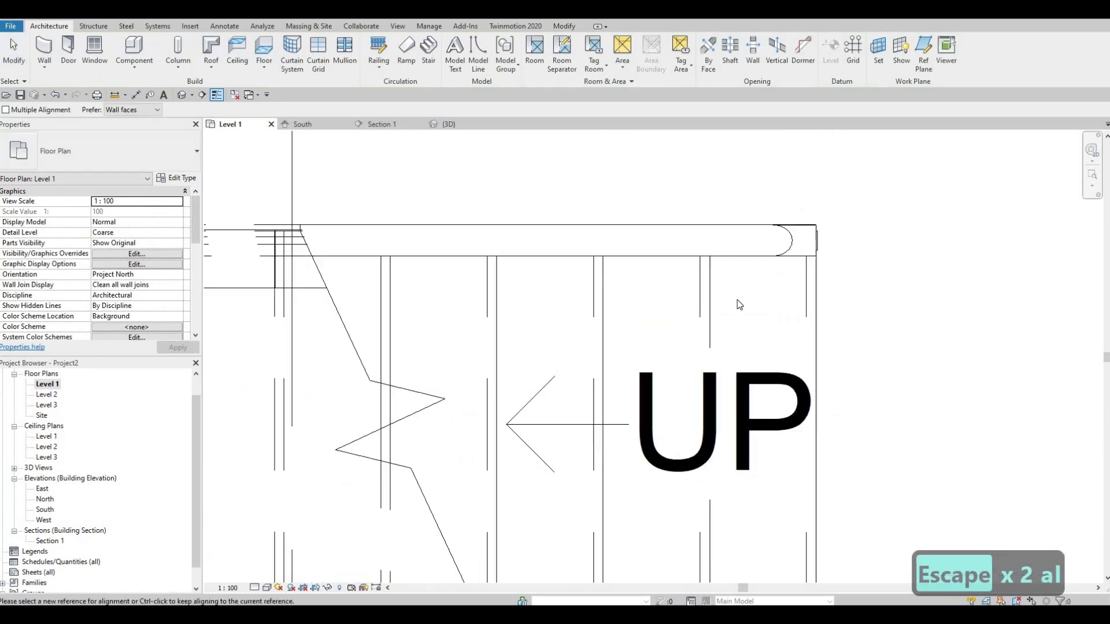
key("Escape")
key("Escape")
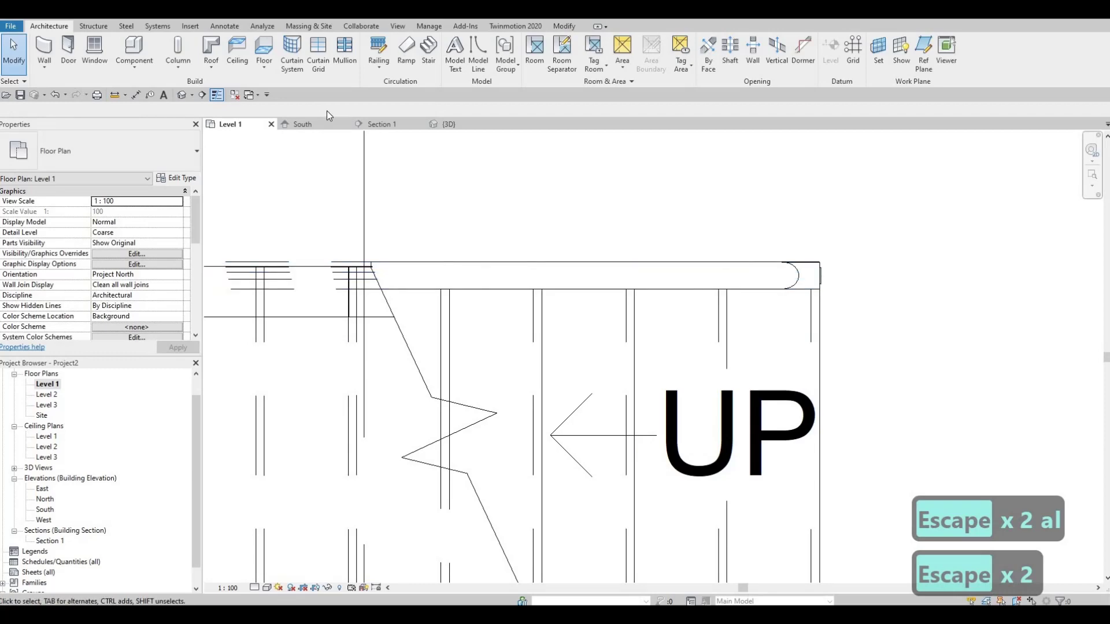
- In the 3D view, align the stepped under-stair wall's face with the side of the stair
left_click(448, 124)
scroll(526, 286, "up", 4)
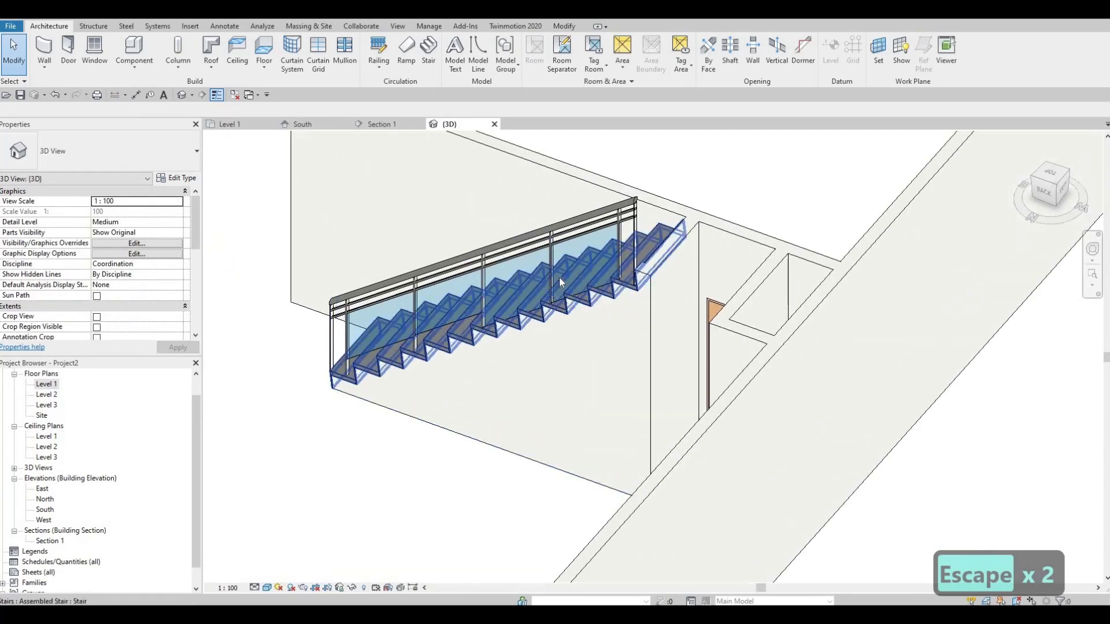
scroll(526, 285, "up", 5)
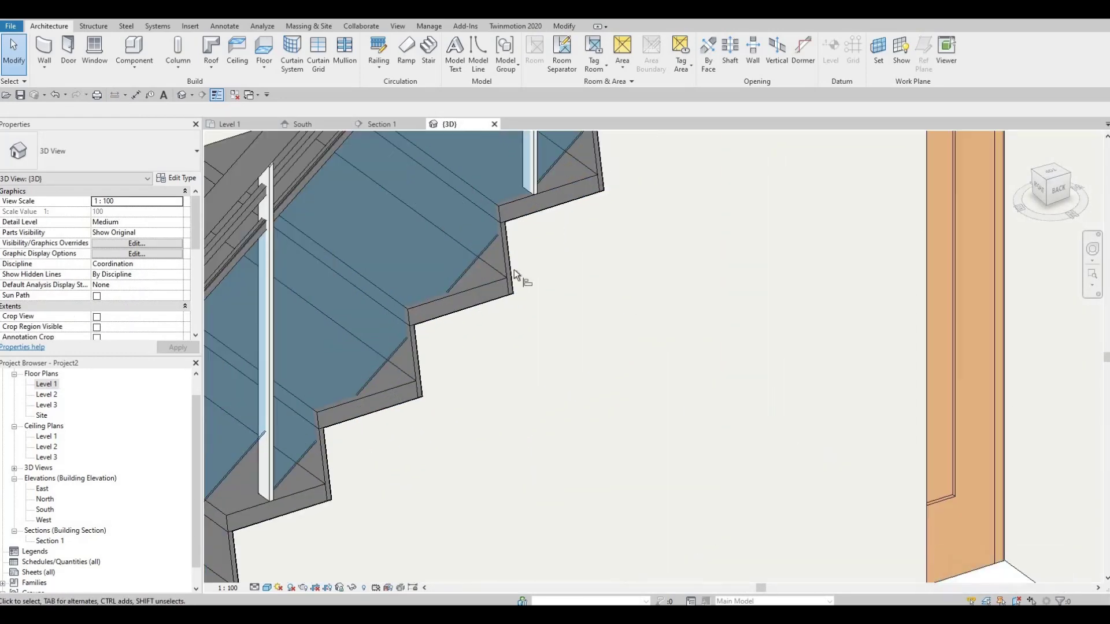
key("a")
key("l")
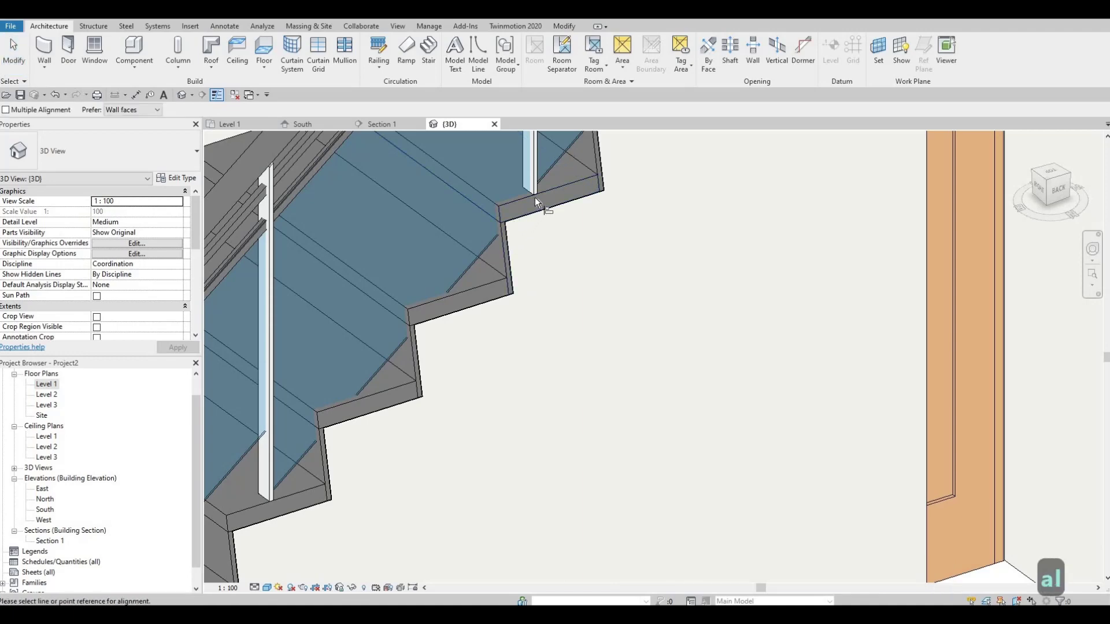
scroll(616, 260, "down", 2)
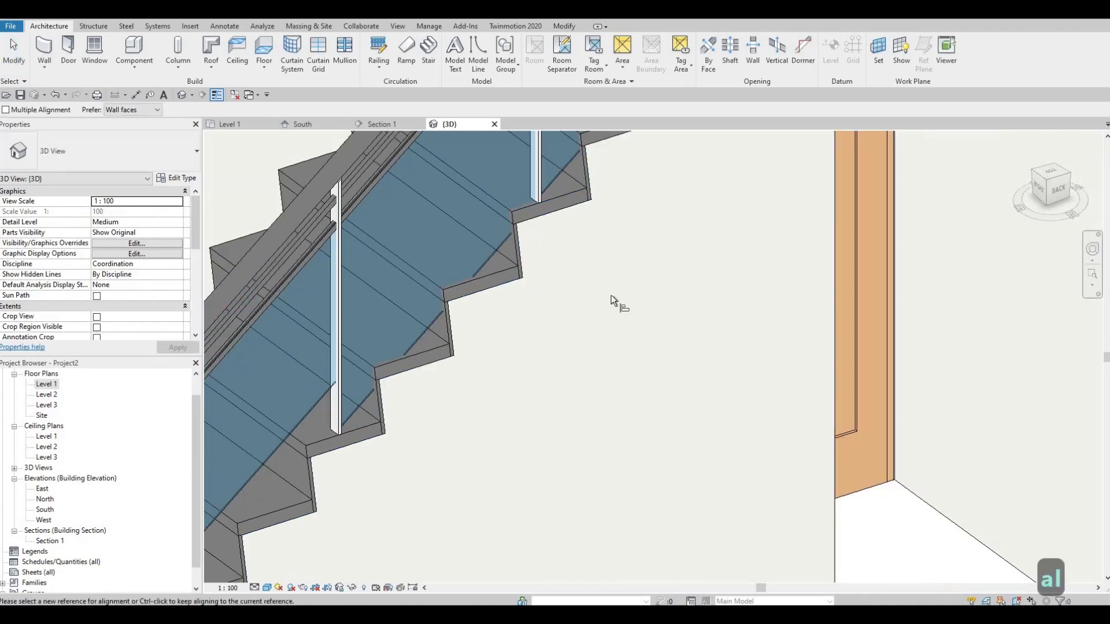
middle_click_drag(611, 295, 603, 410)
key("Escape")
- Select the assembled stair above the stepped wall in the 3D view
middle_click_drag(532, 373, 485, 312, "shift")
scroll(530, 329, "down", 2)
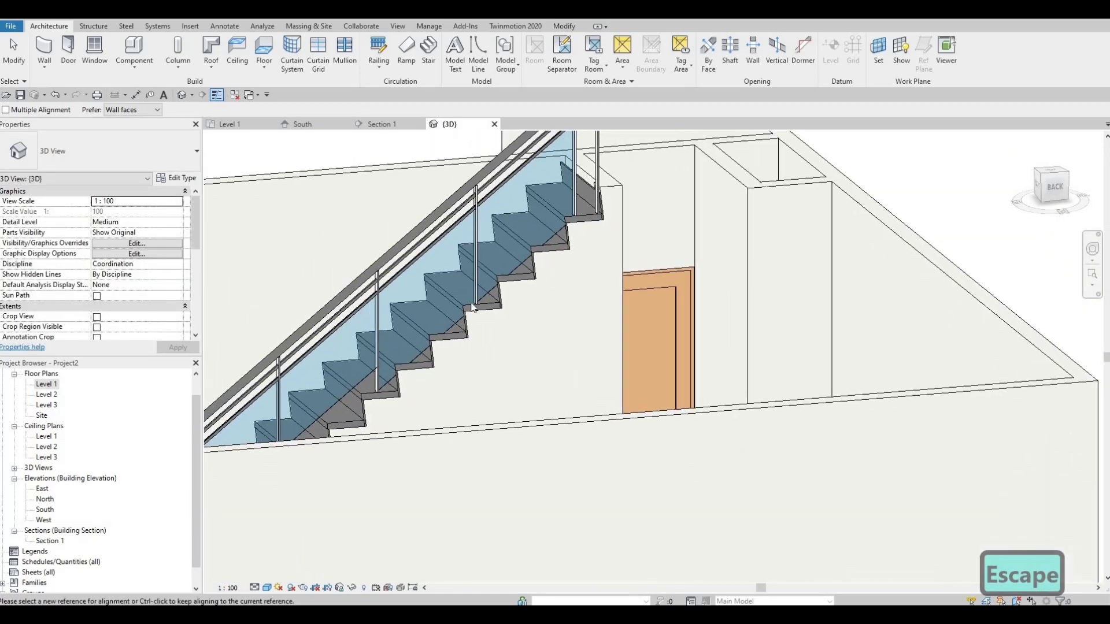
scroll(468, 303, "up", 2)
key("Escape")
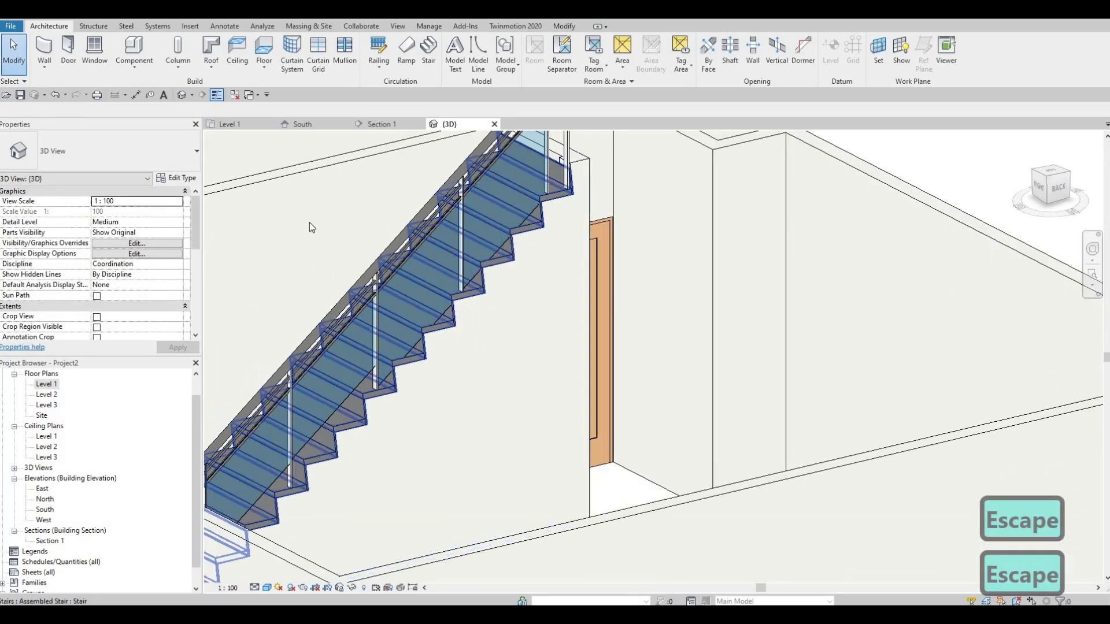
left_click(466, 298)
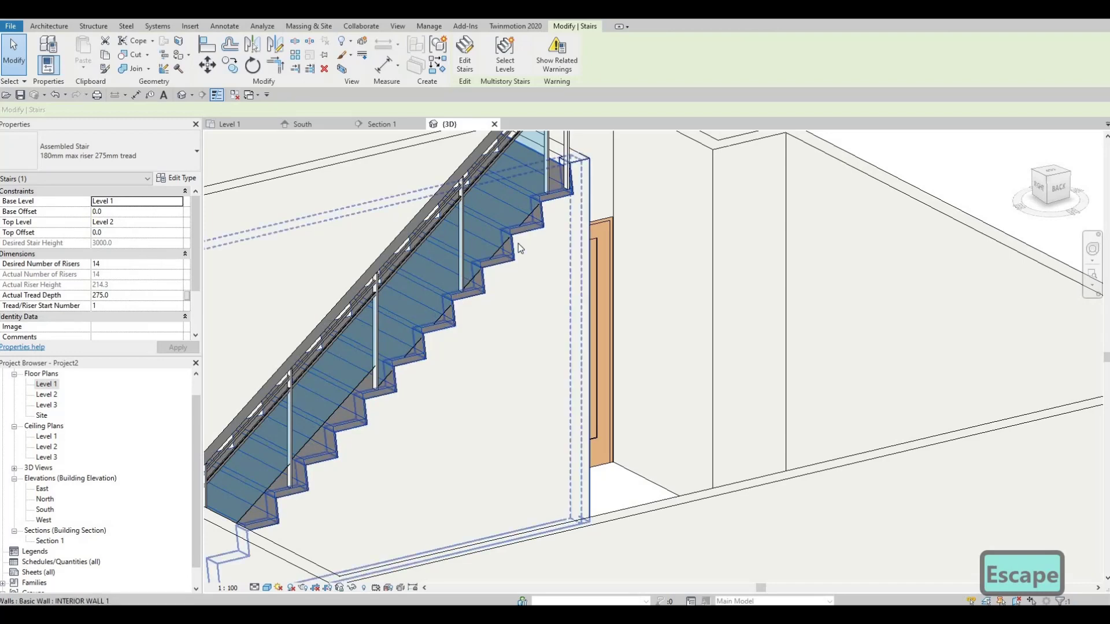
- Set the tread material of the stair's 50mm Tread 25mm Nosing 13mm Riser run type to Cherry
key("Escape")
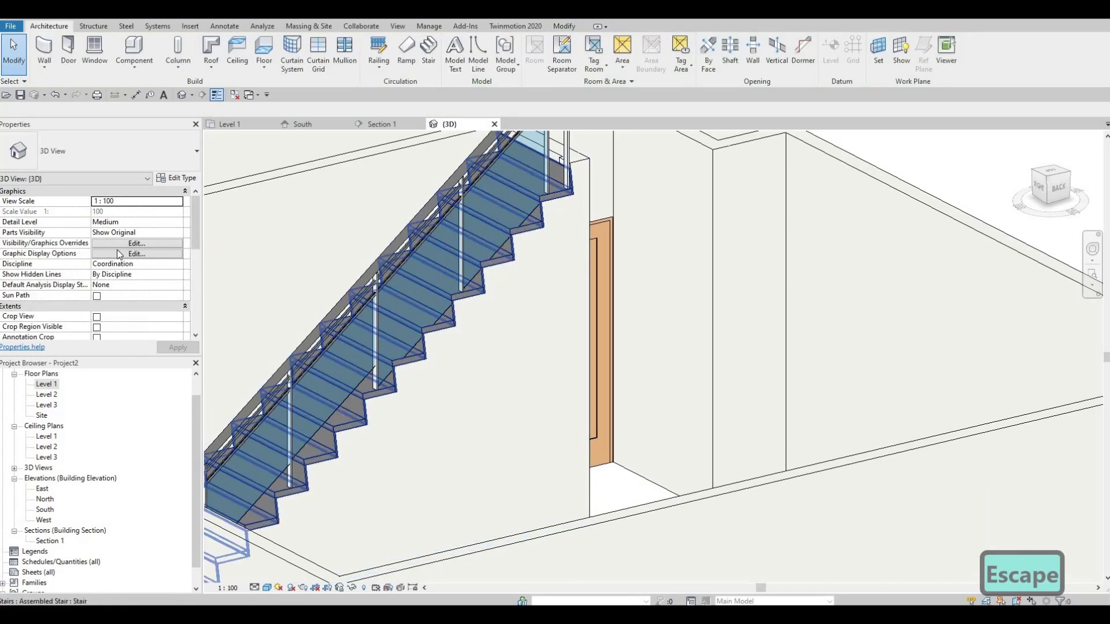
left_click(288, 370)
left_click(177, 178)
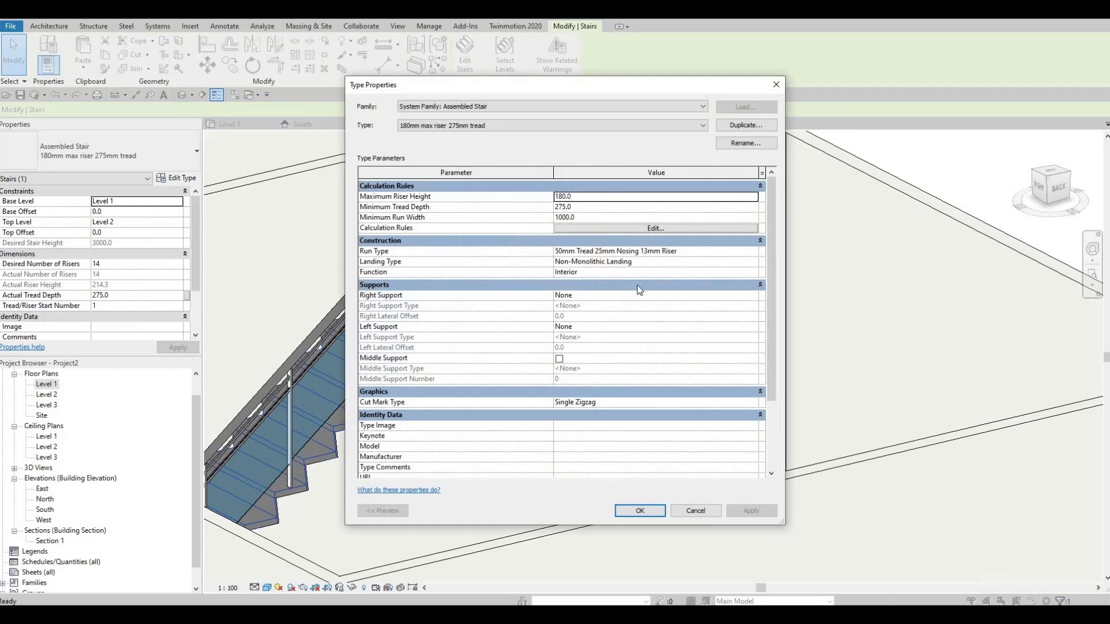
key("F1")
left_click(748, 252)
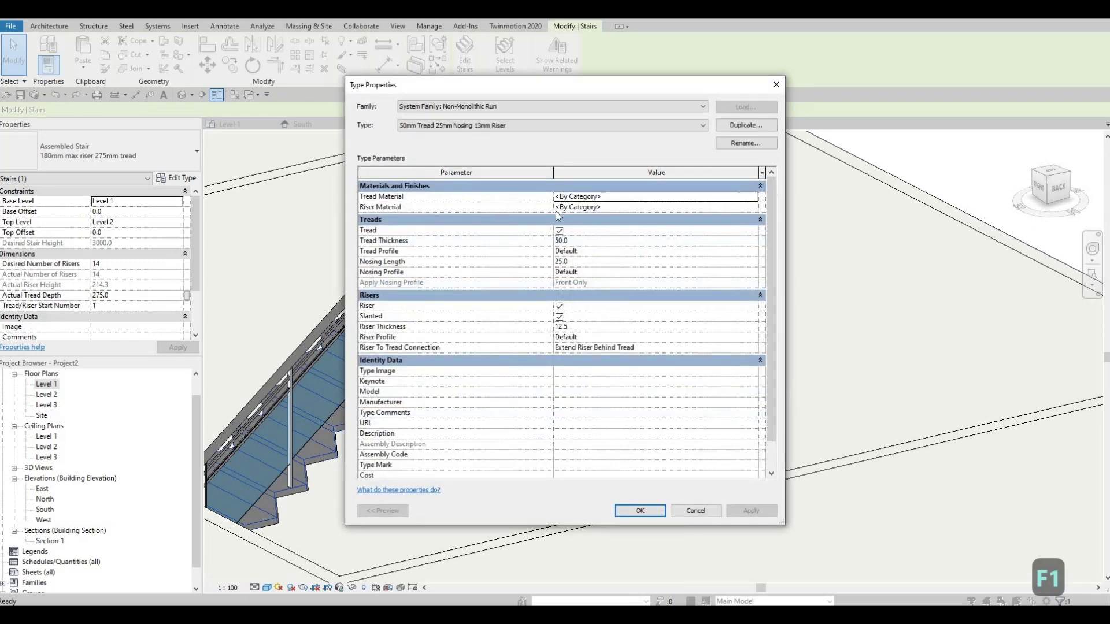
left_click(754, 197)
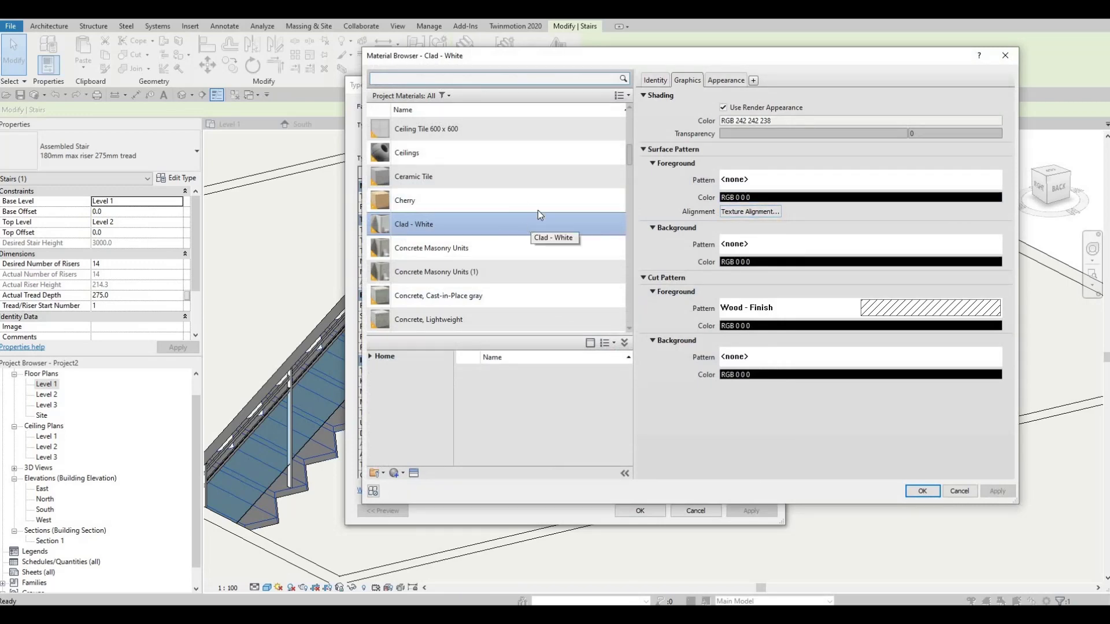
key("Return")
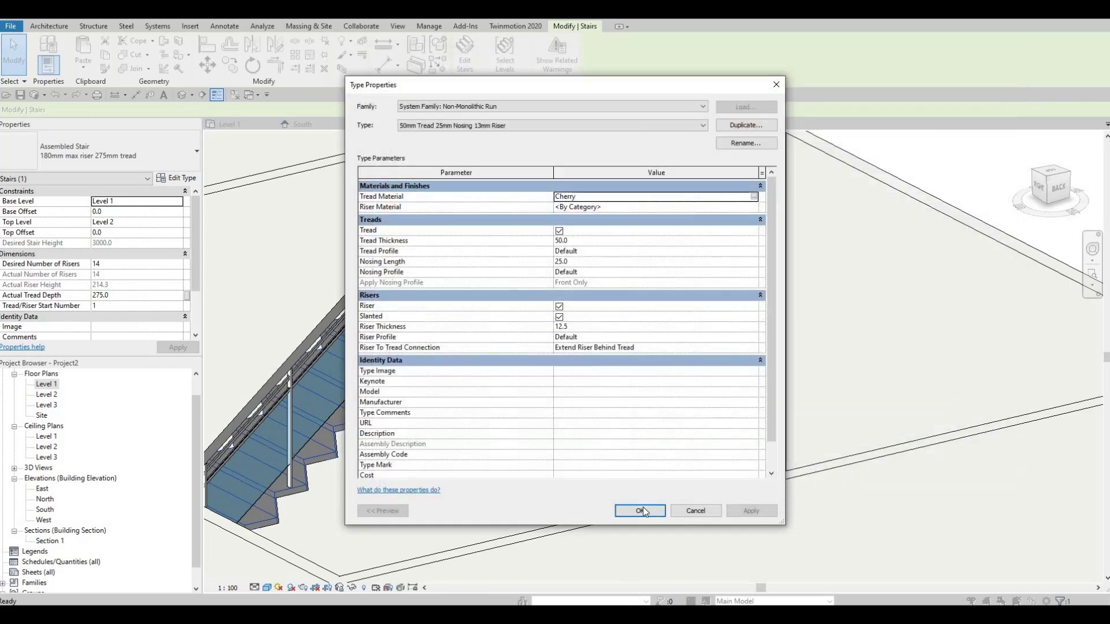
key("Return")
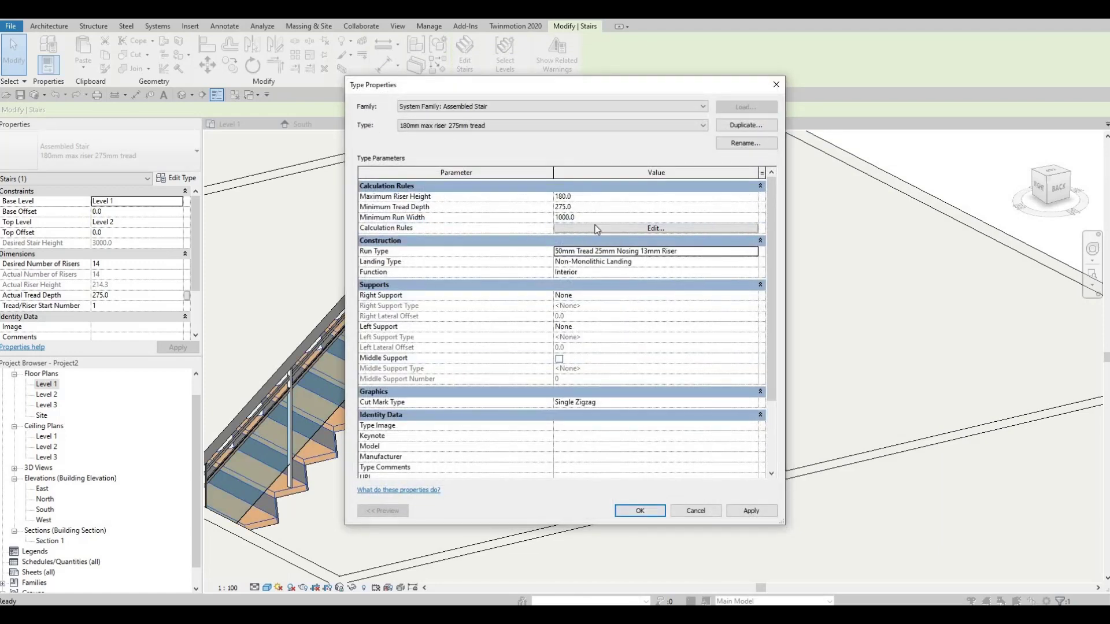
- Set the riser material of the same stair run type to Clad - White and apply the stair type changes
left_click(749, 252)
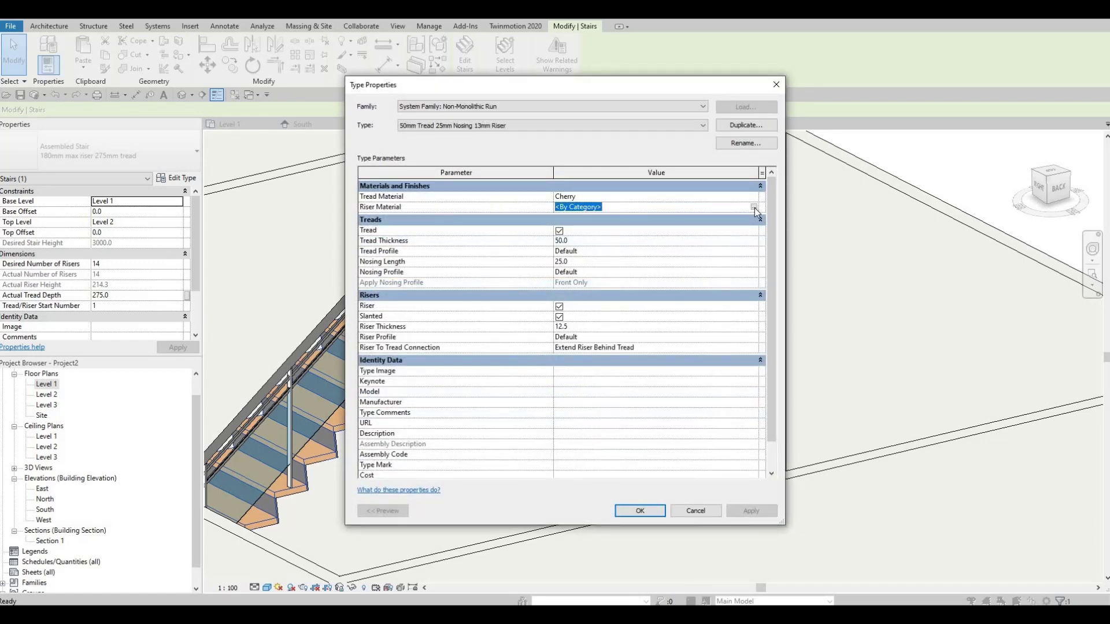
left_click(754, 207)
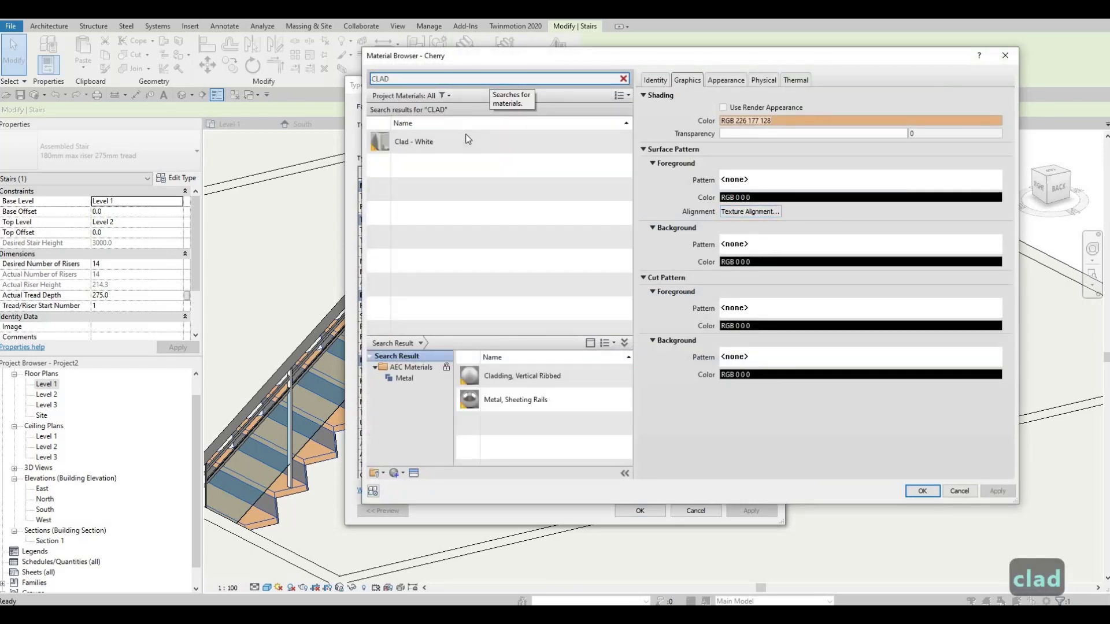
left_click(471, 140)
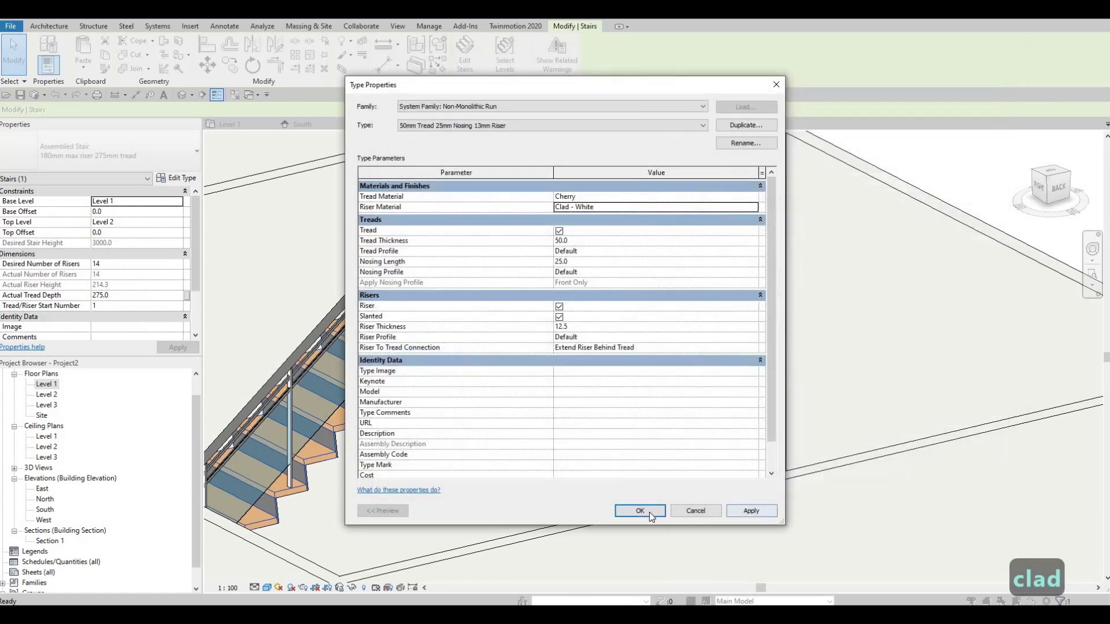
left_click(650, 515)
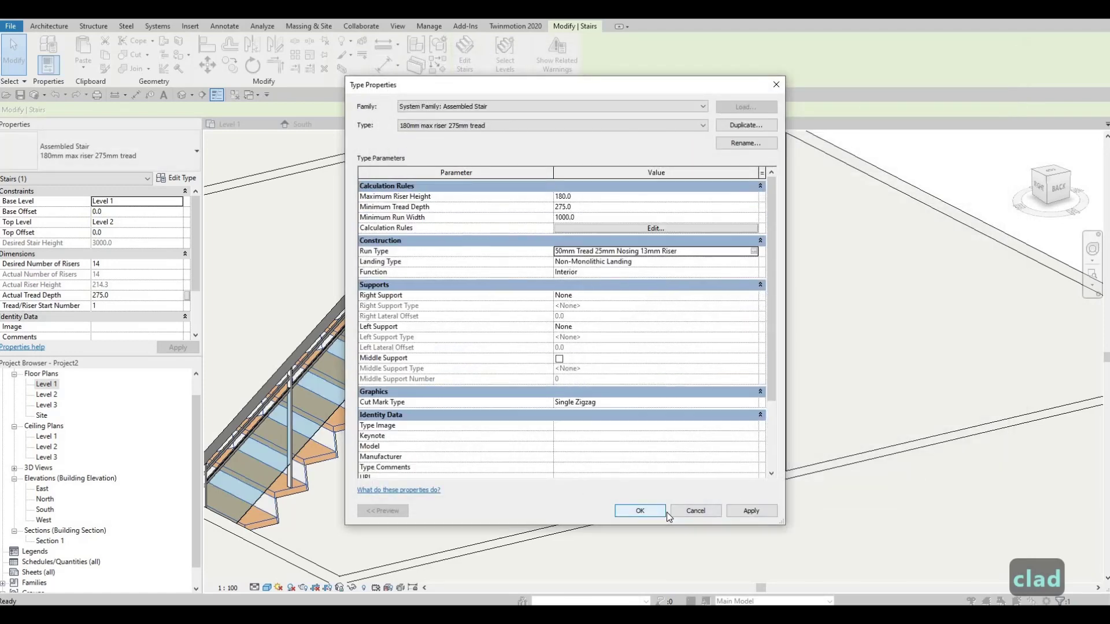
left_click(640, 511)
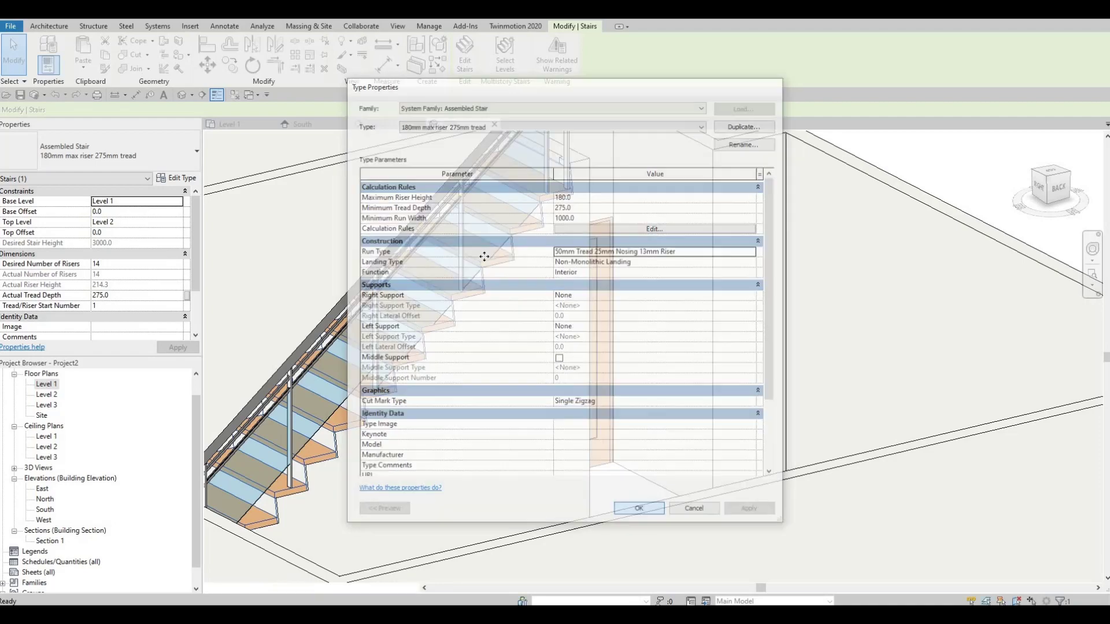
- Examine the staircase's treads and risers and the neighbouring door and closet walls from several angles in 3D
scroll(819, 289, "up", 5)
scroll(819, 289, "down", 6)
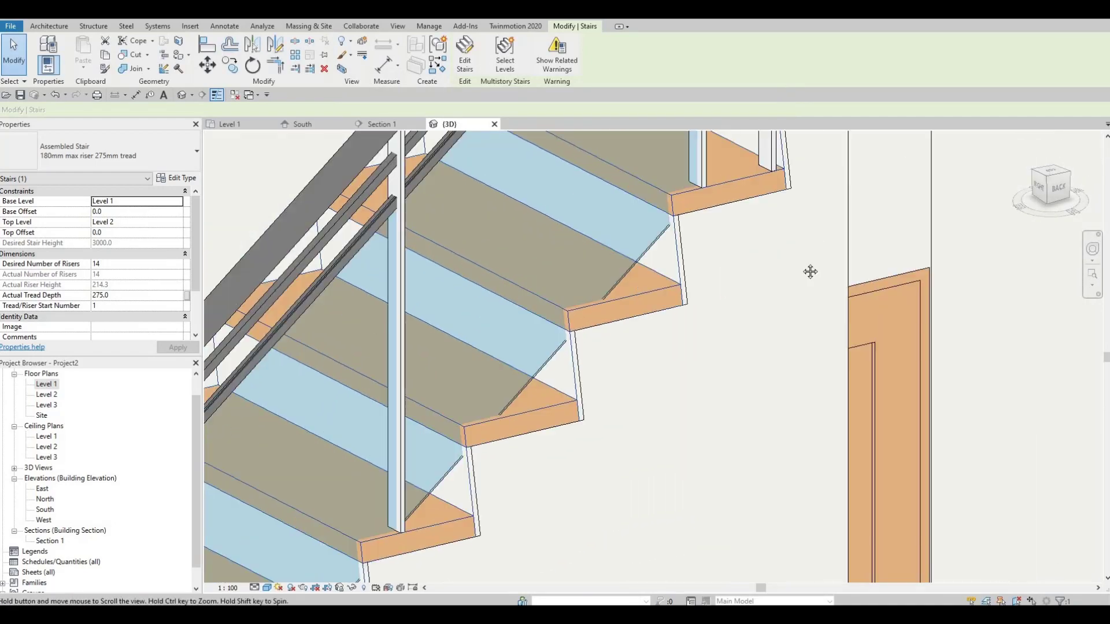
middle_click_drag(805, 379, 768, 345, "shift")
middle_click_drag(792, 271, 682, 228, "shift")
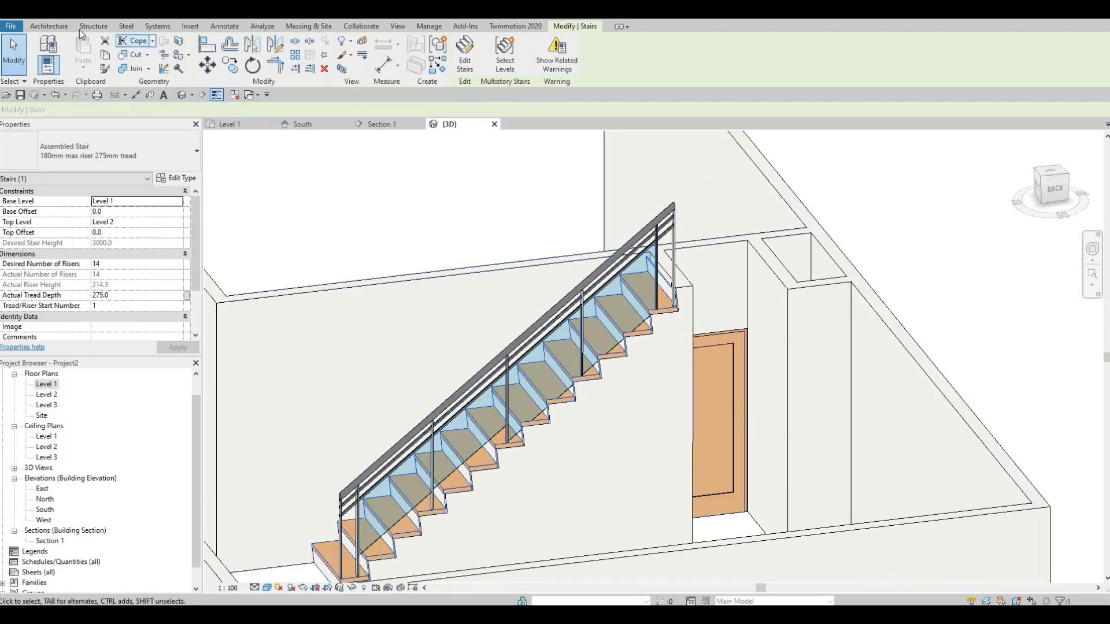
left_click(49, 26)
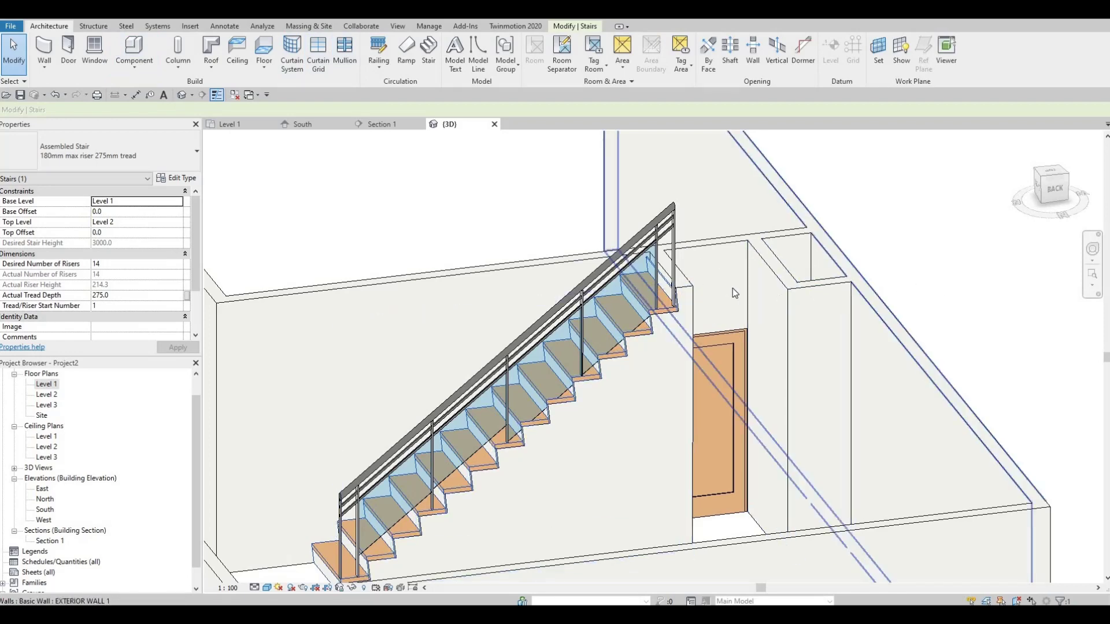
scroll(688, 277, "up", 4)
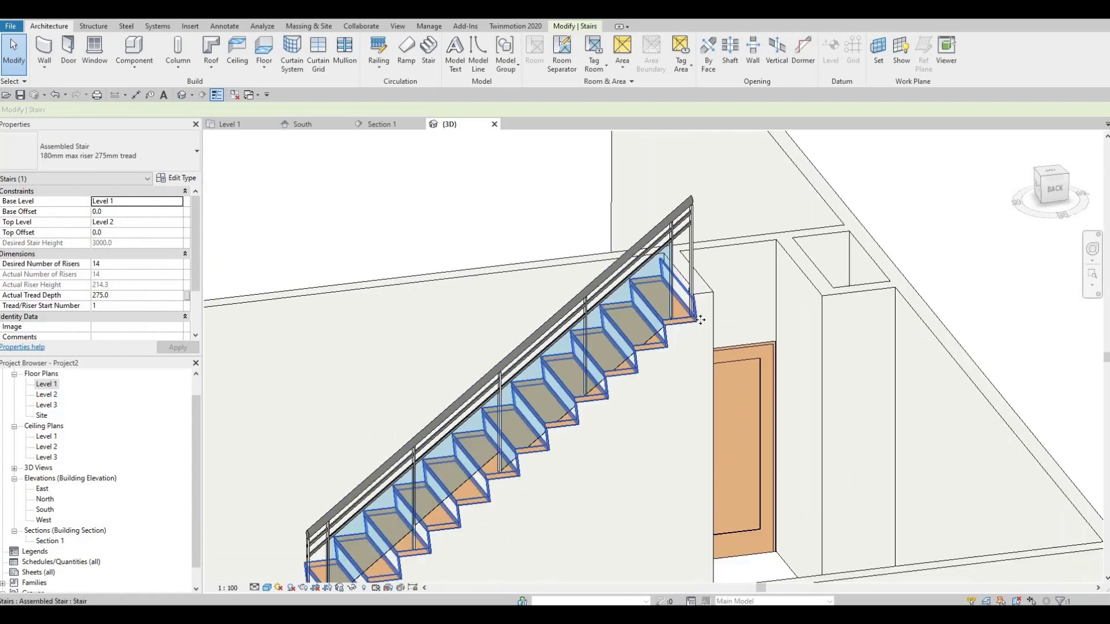
middle_click_drag(689, 338, 651, 429, "shift")
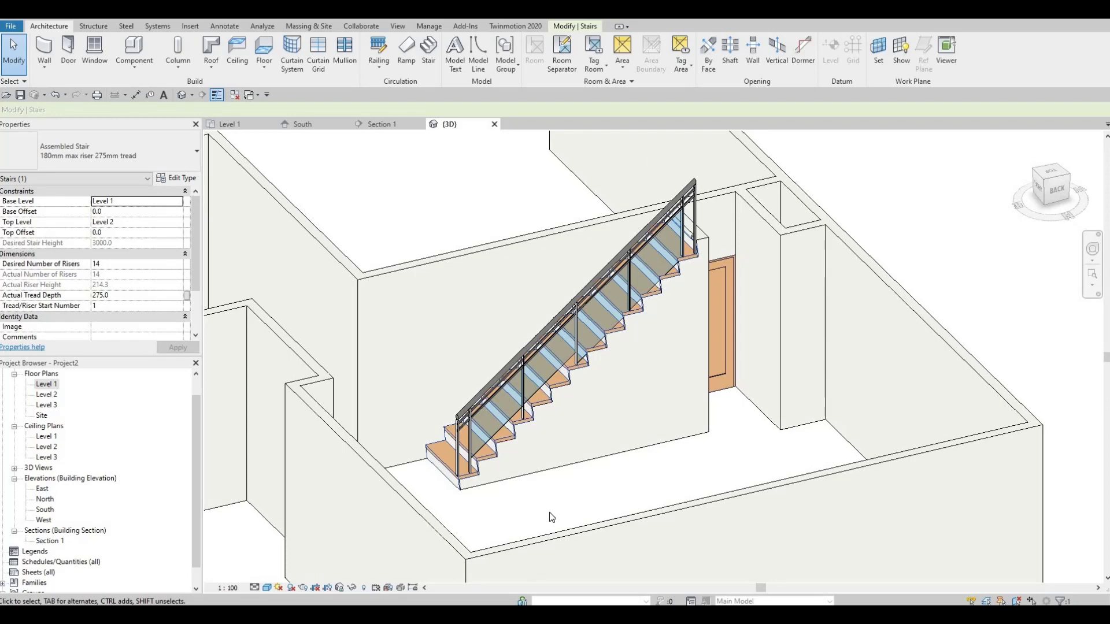
left_click(578, 497)
left_click(619, 502)
key("Escape")
middle_click_drag(619, 503, 693, 404, "shift")
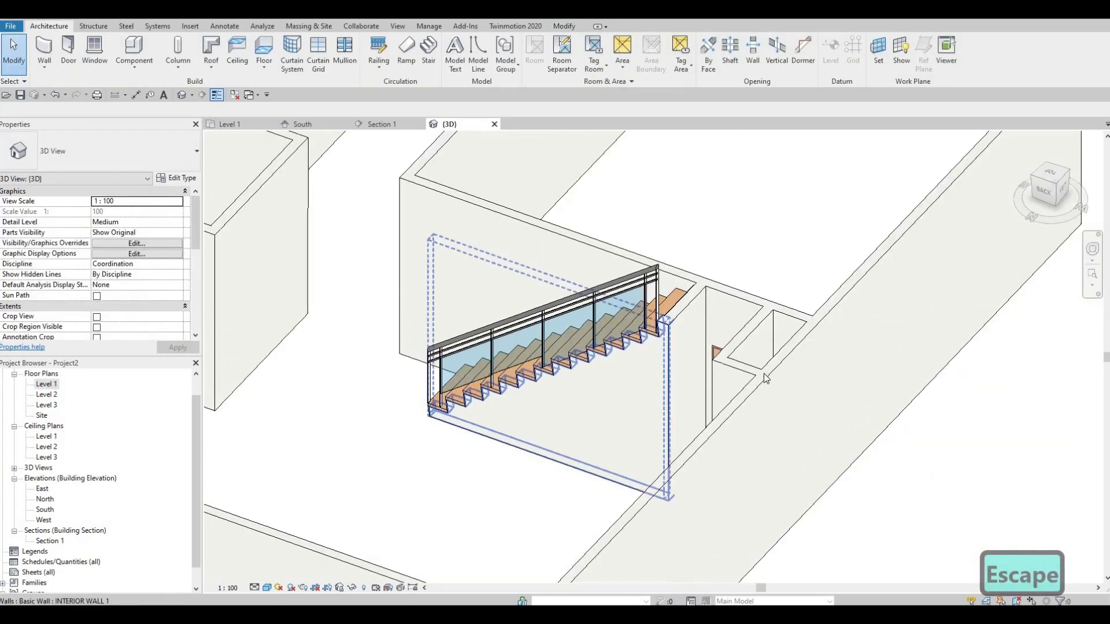
scroll(754, 368, "up", 3)
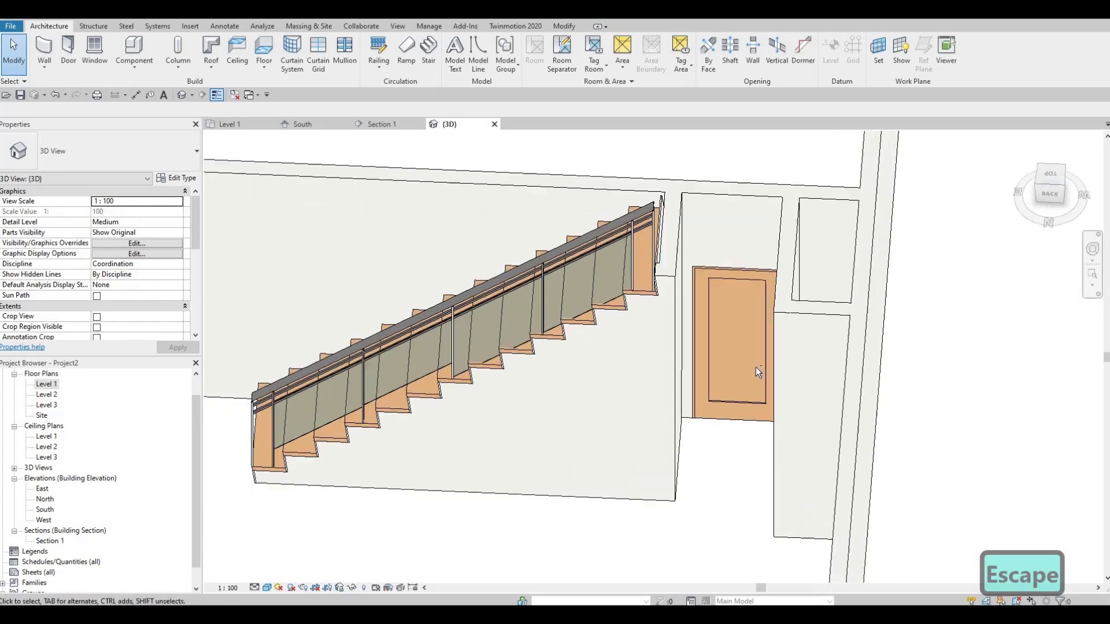
middle_click_drag(756, 355, 759, 387, "shift")
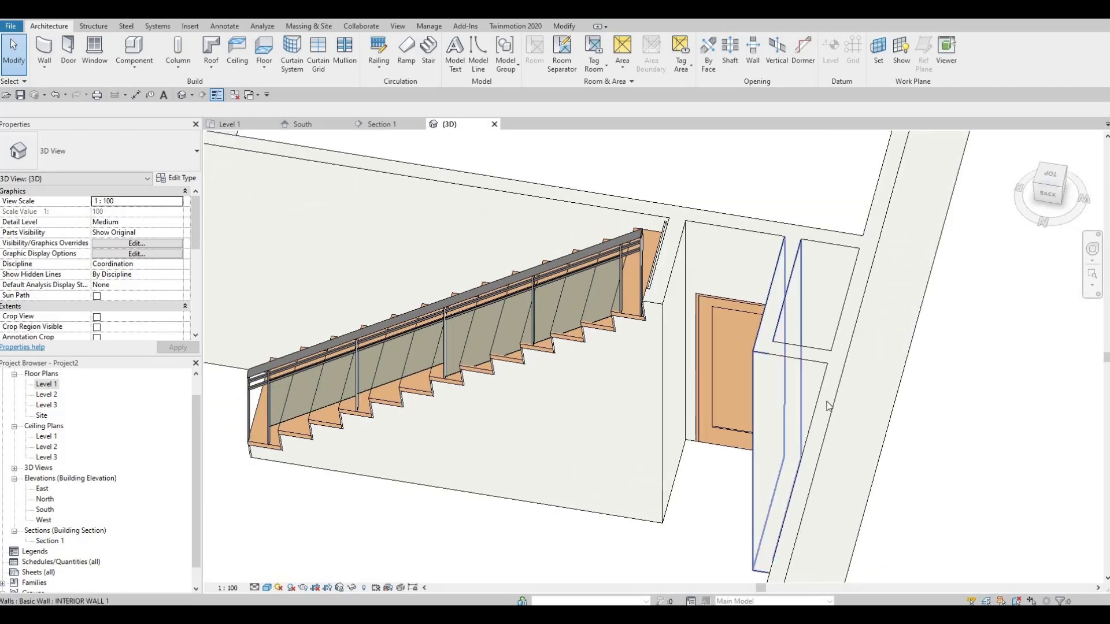
middle_click_drag(827, 406, 722, 404, "shift")
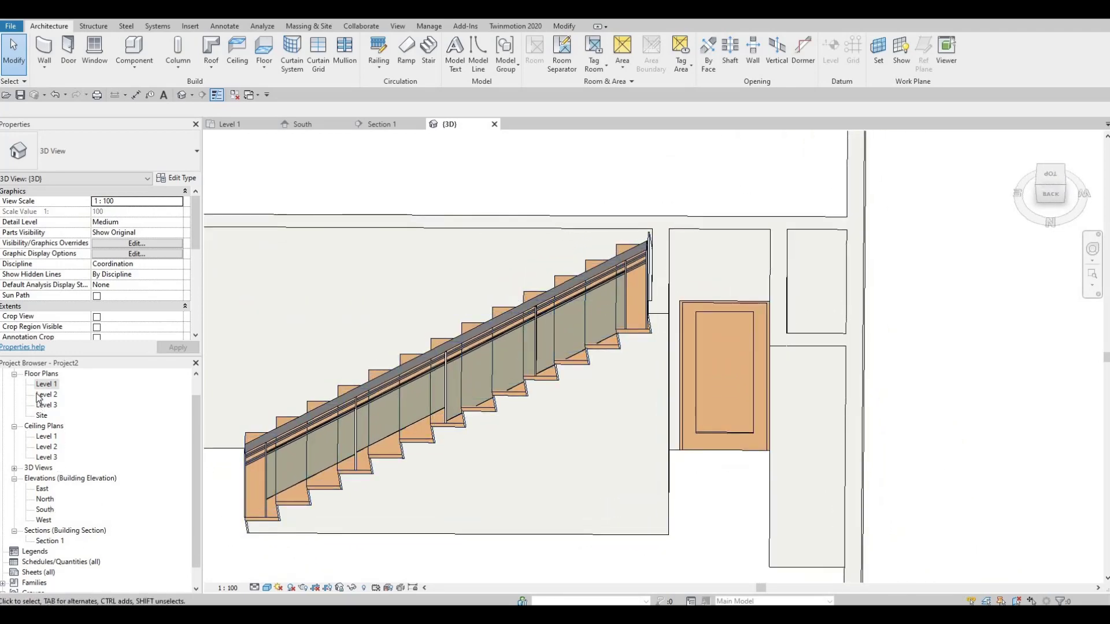
- In the Level 1 floor plan, nudge the single door beside the staircase two increments toward the stair wall
key("ctrl+Tab")
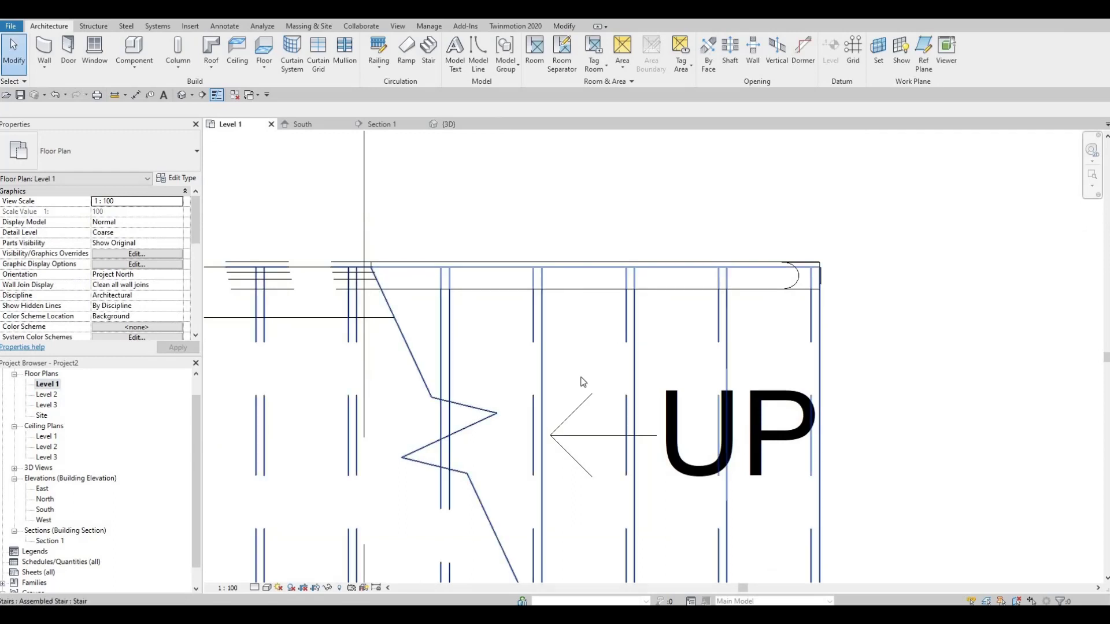
scroll(641, 333, "down", 5)
scroll(635, 334, "up", 2)
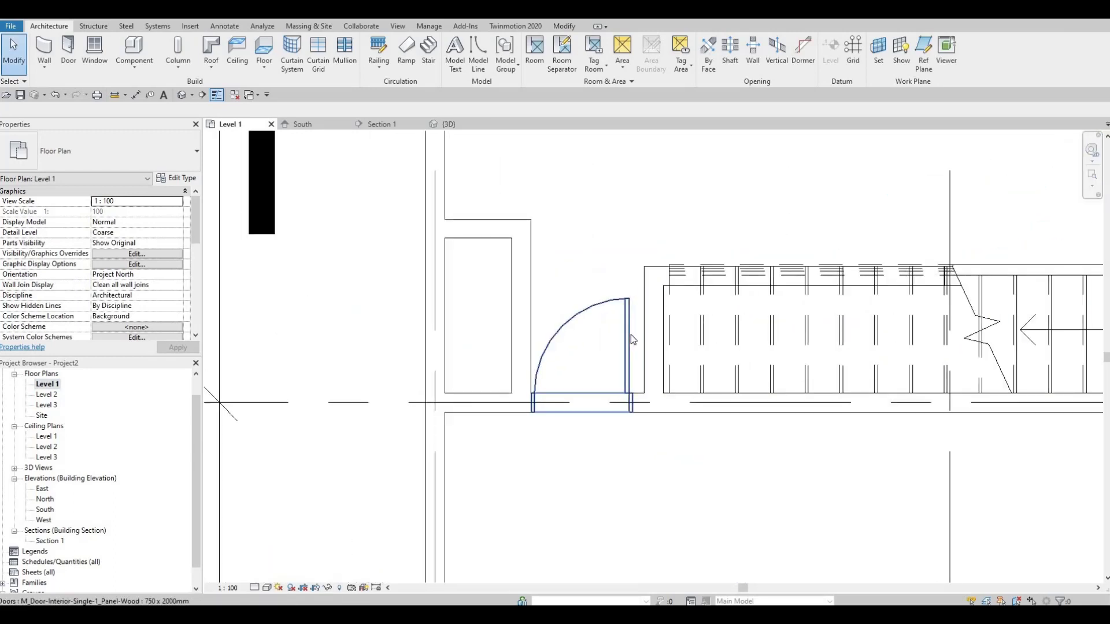
left_click(629, 334)
key("Right")
key("Right")
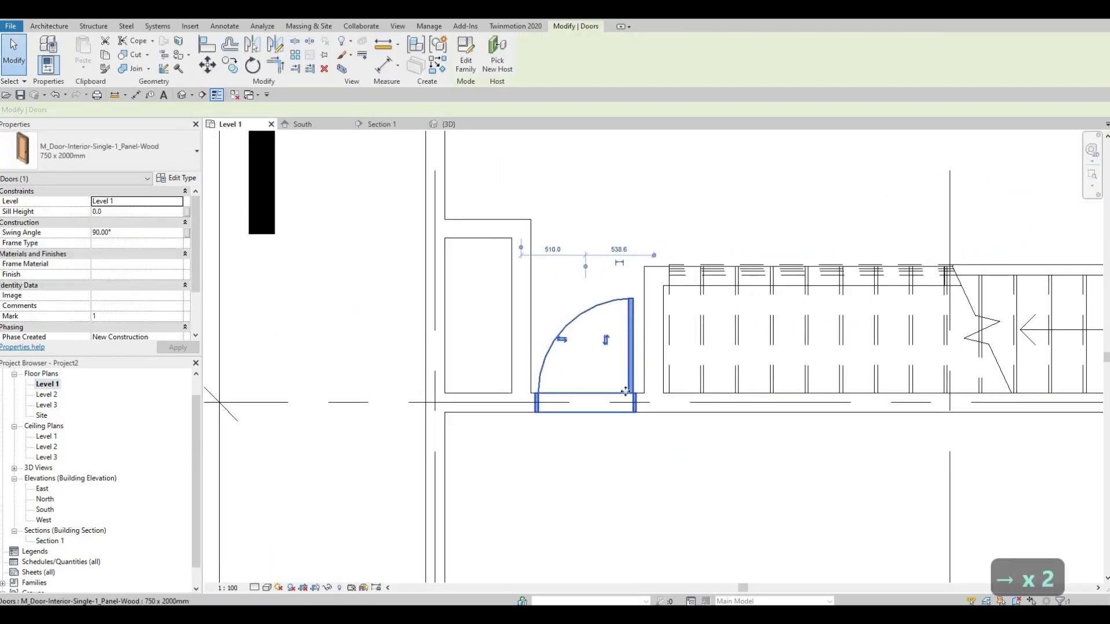
key("Escape")
scroll(591, 349, "down", 1)
key("Escape")
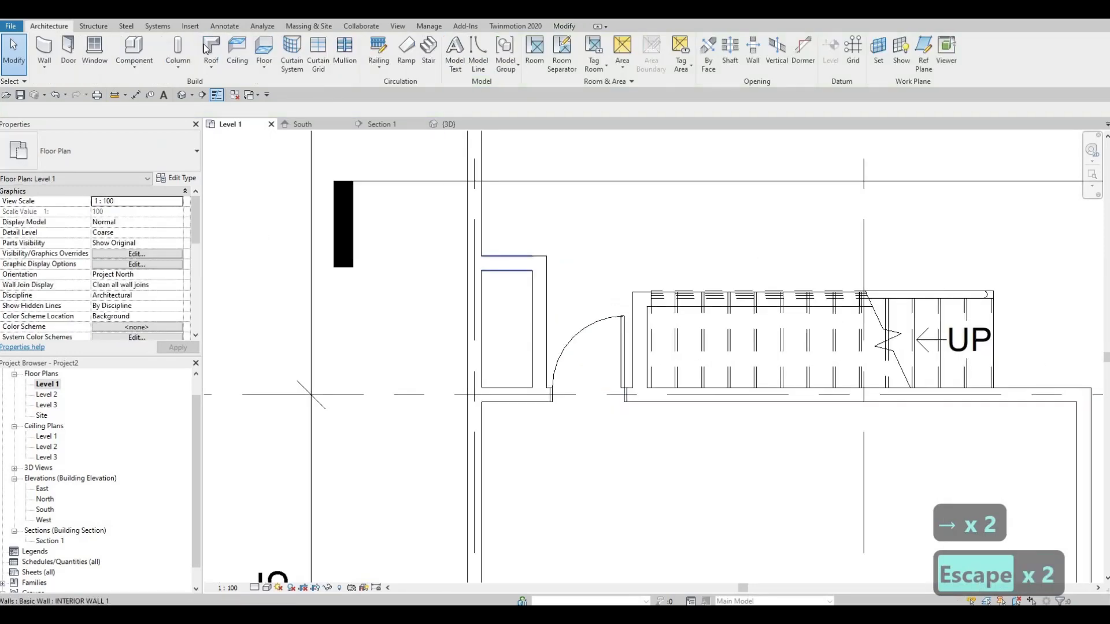
- Load the M_Door-Interior-Double-Sliding-2_Panel-Wood family from the Residential door library with all of its size types
left_click(190, 26)
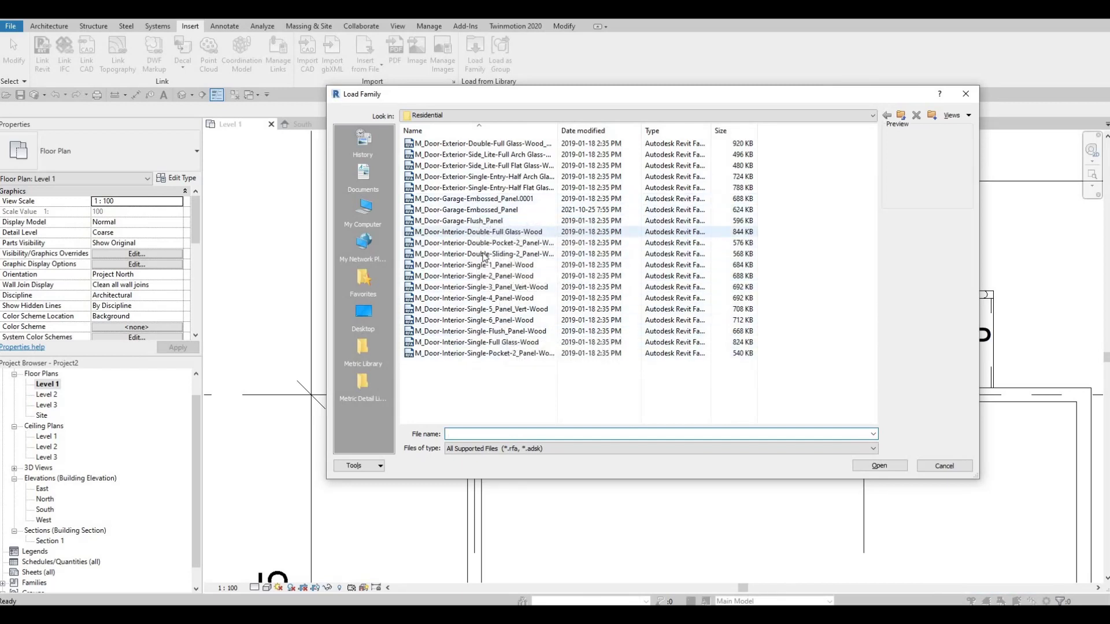
left_click(484, 255)
left_click(483, 231)
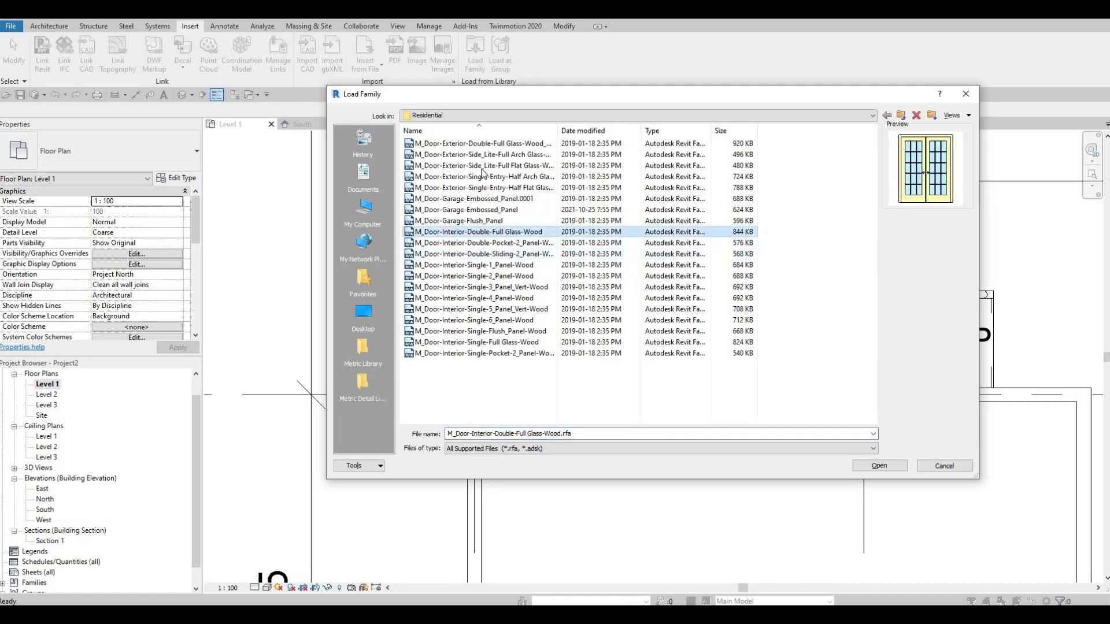
left_click(483, 198)
left_click(484, 156)
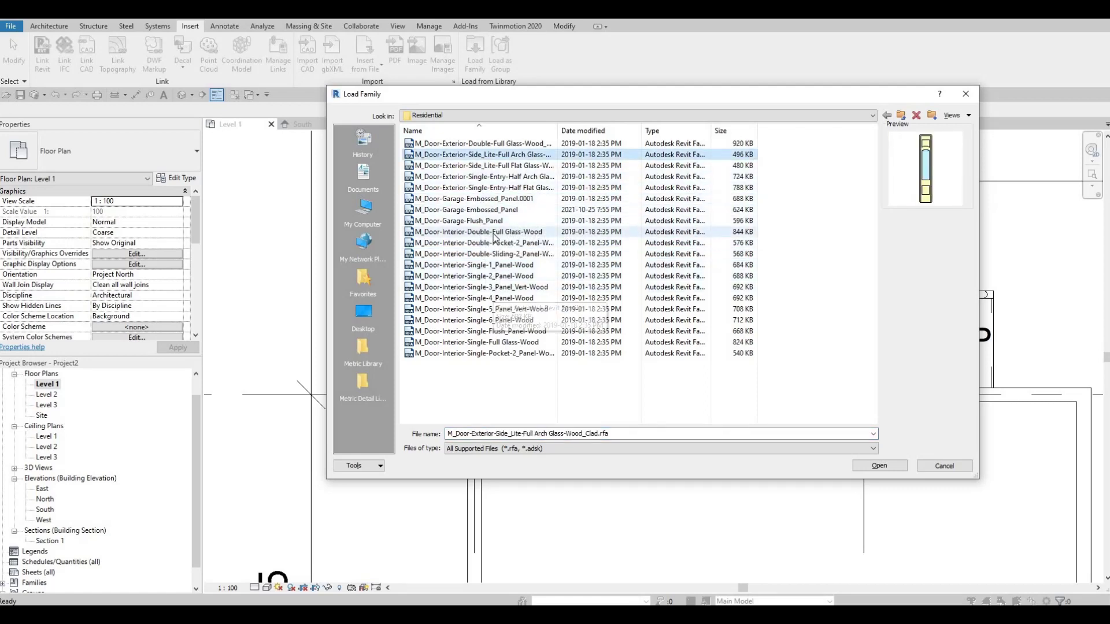
left_click(490, 232)
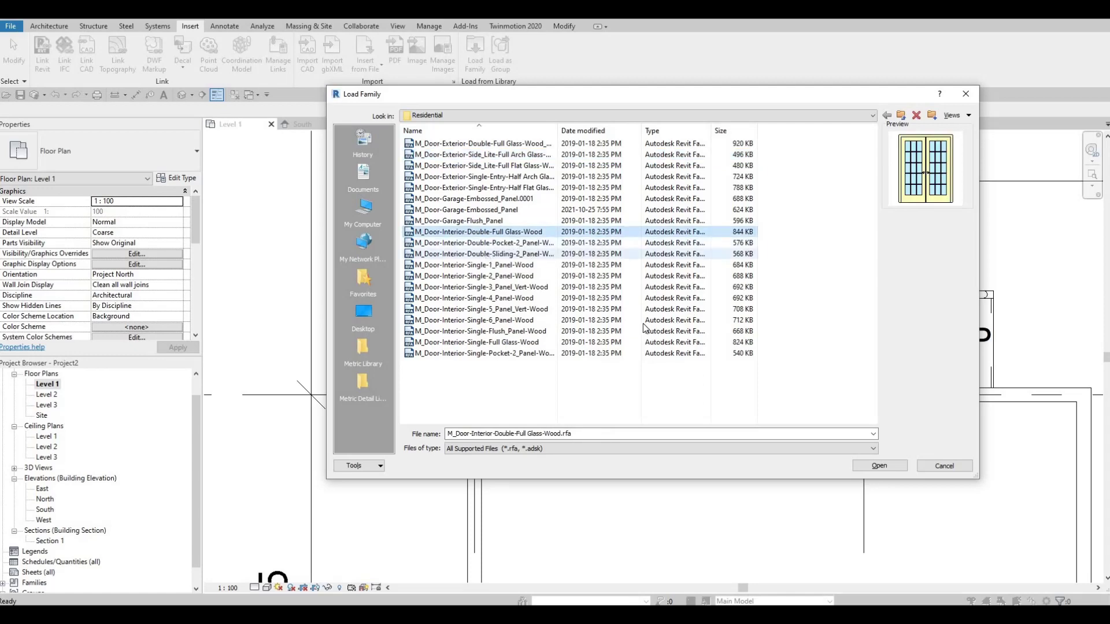
left_click(512, 254)
left_click(875, 465)
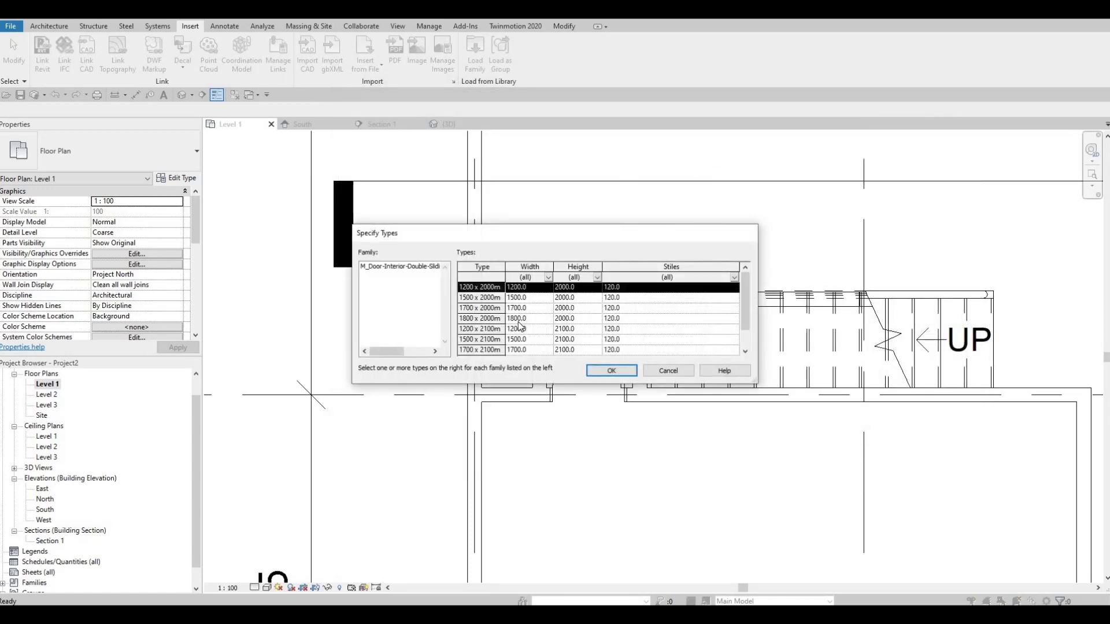
scroll(514, 332, "down", 1)
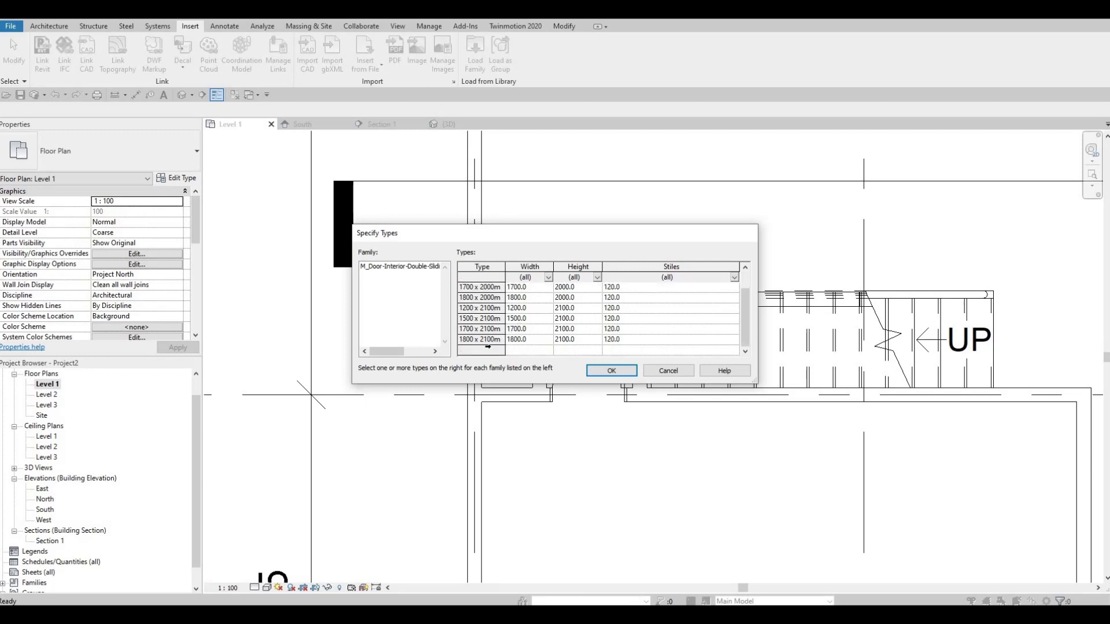
key("ctrl+a")
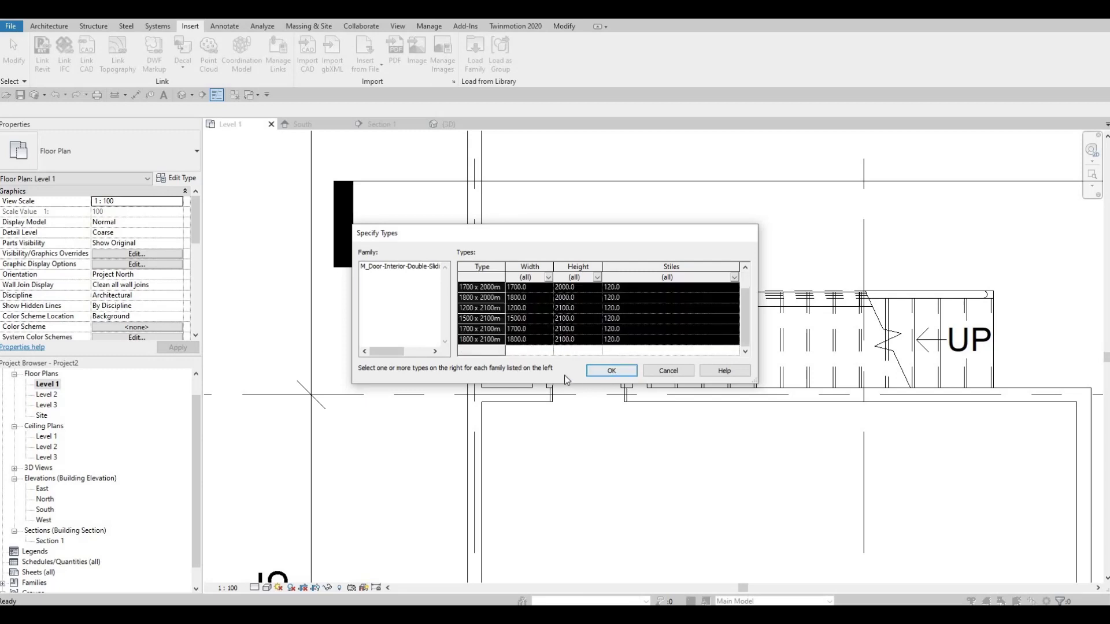
left_click(603, 371)
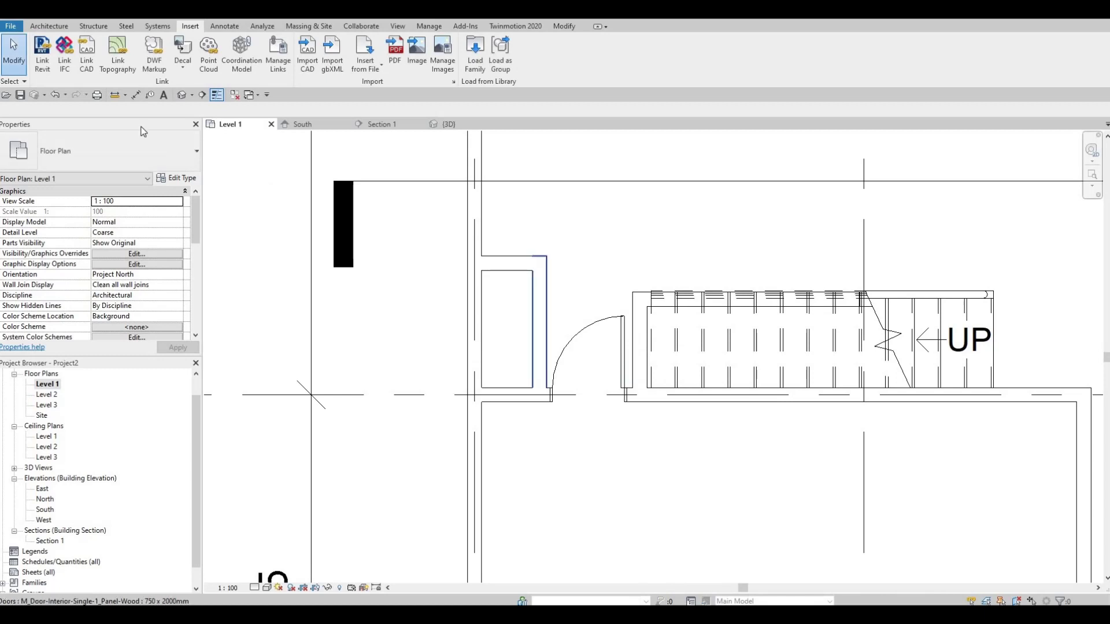
- Place a 1200 x 2000mm double sliding door centred in the closet wall facing the staircase
left_click(50, 26)
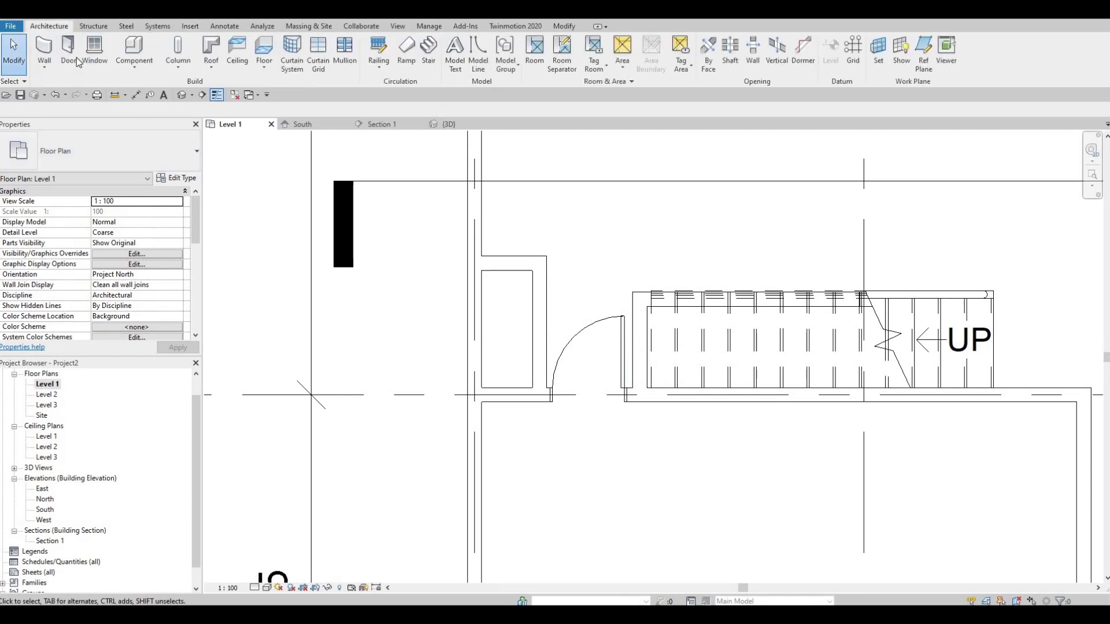
left_click(78, 62)
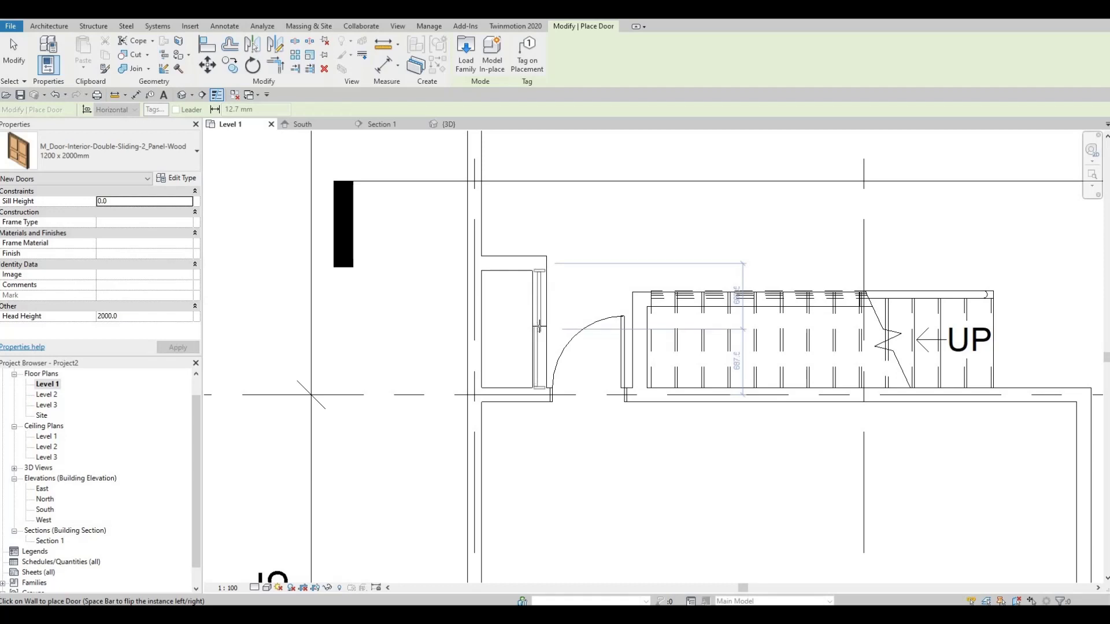
scroll(540, 326, "up", 1)
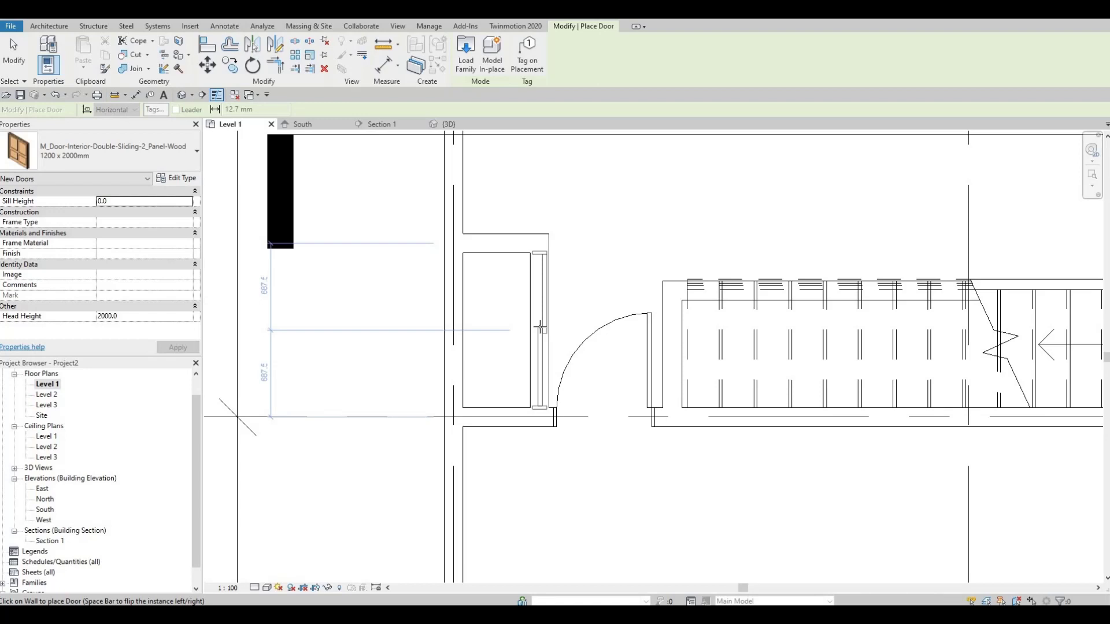
left_click(540, 327)
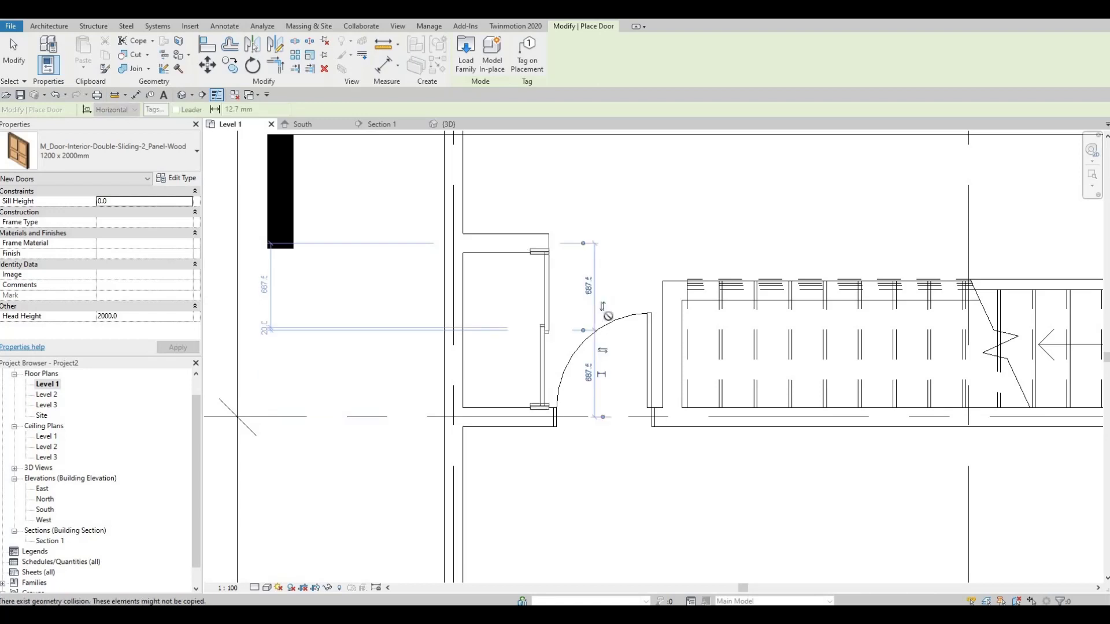
- Duplicate the 1200 x 2000mm double sliding door type under the name 800 x 2000mm
scroll(532, 411, "up", 2)
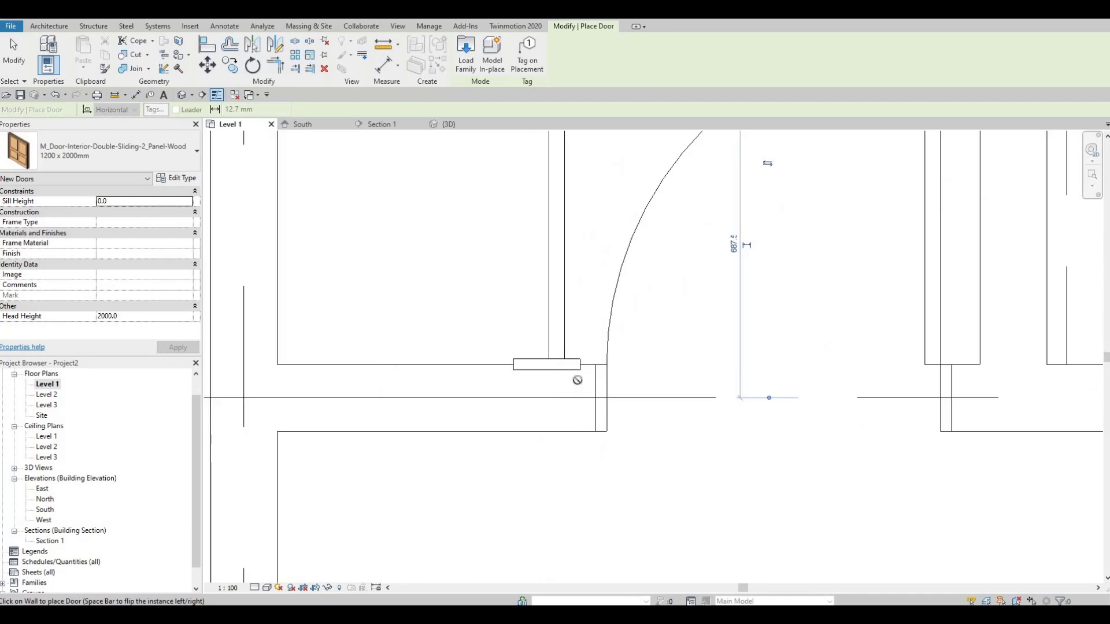
scroll(572, 382, "down", 2)
scroll(563, 362, "up", 4)
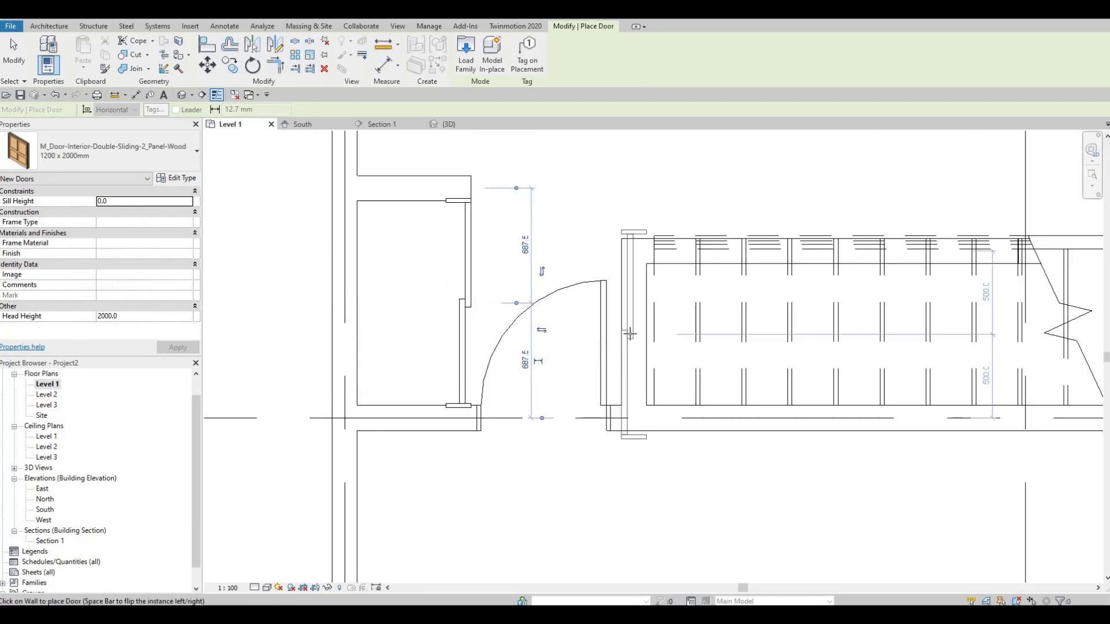
scroll(631, 358, "down", 1)
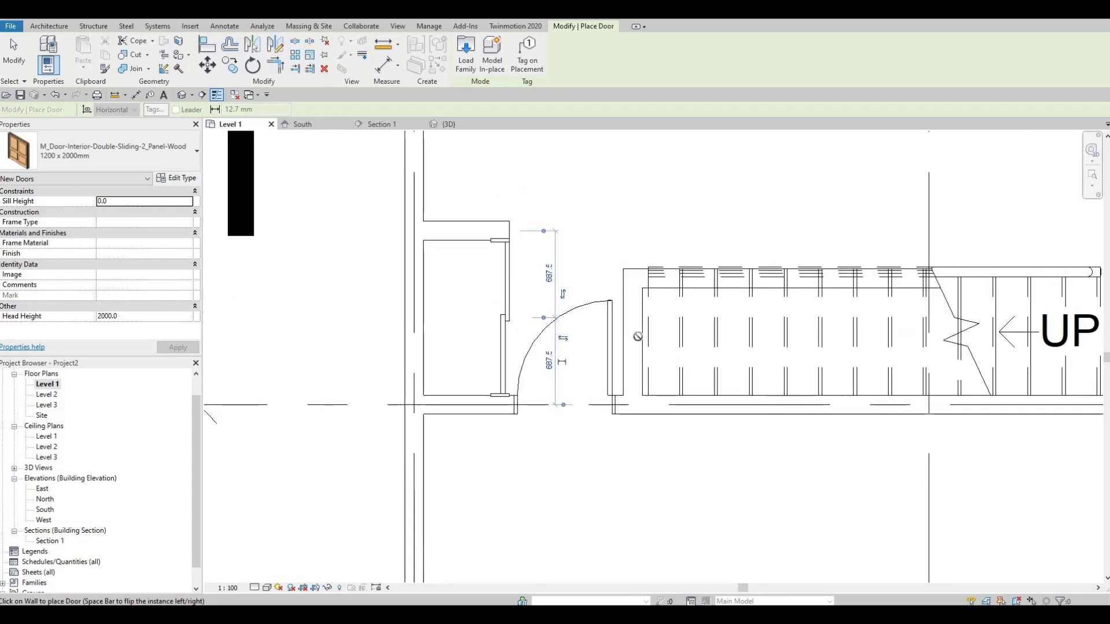
left_click(176, 178)
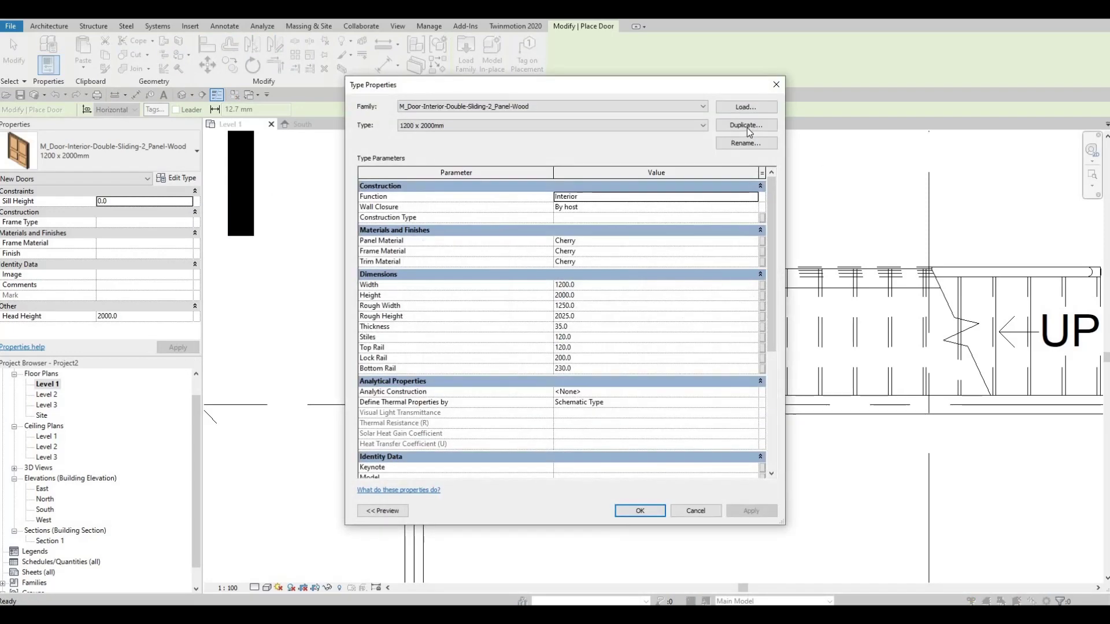
left_click(747, 125)
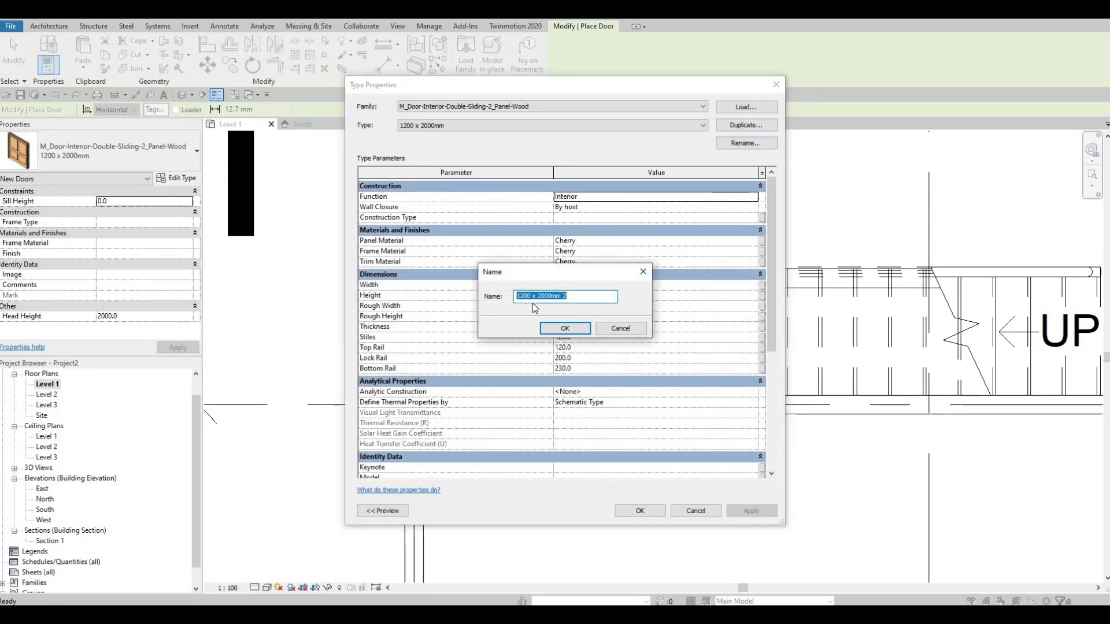
left_click(576, 292)
key("BackSpace")
key("BackSpace")
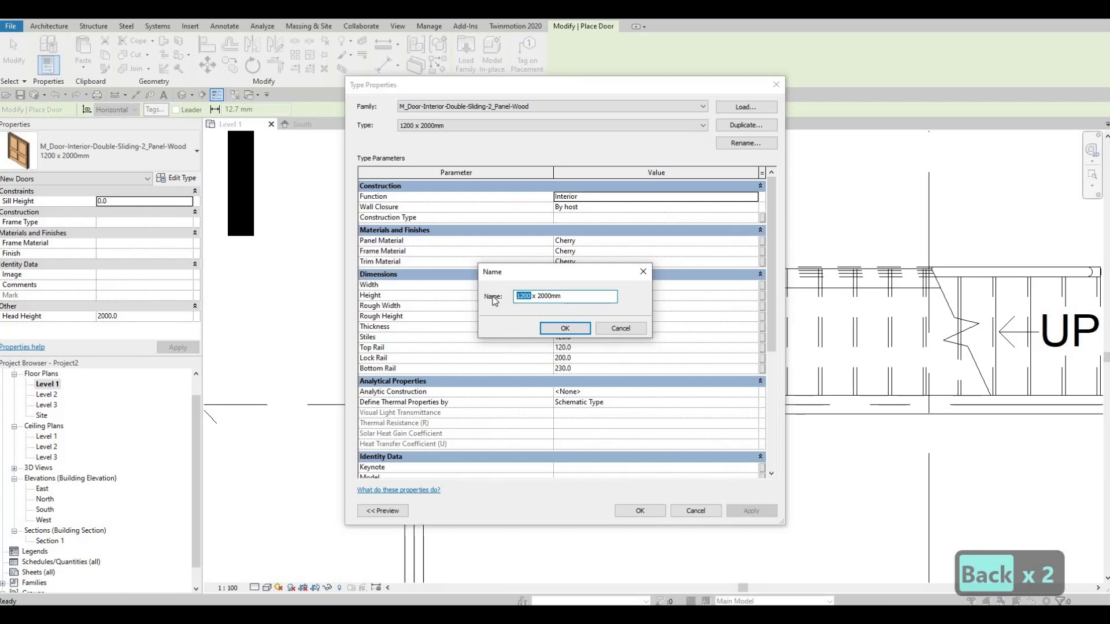
type("800")
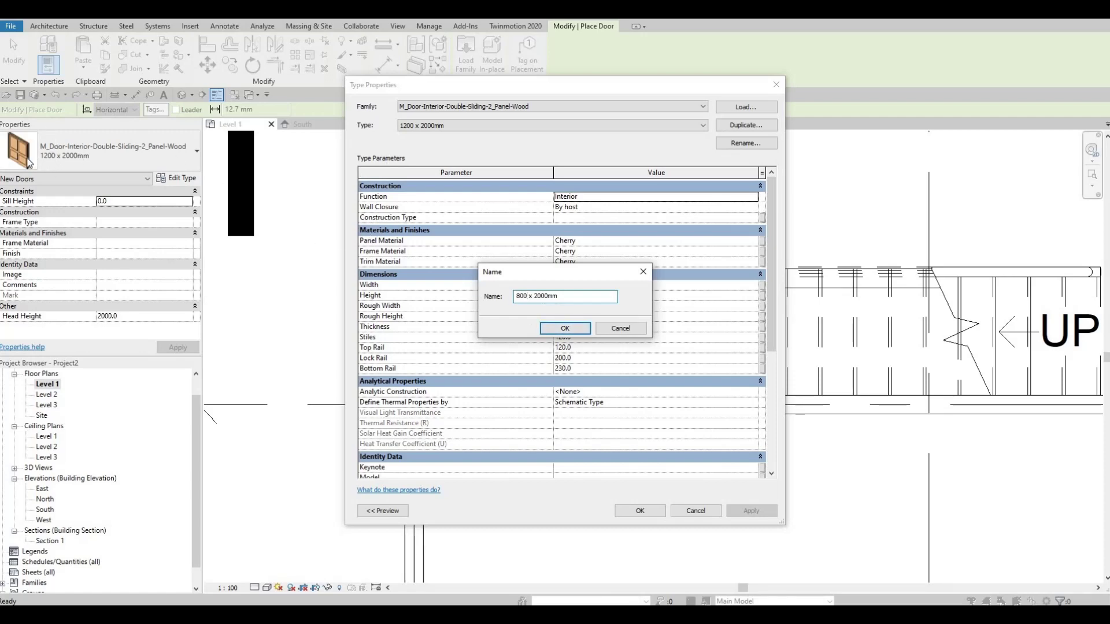
left_click(569, 333)
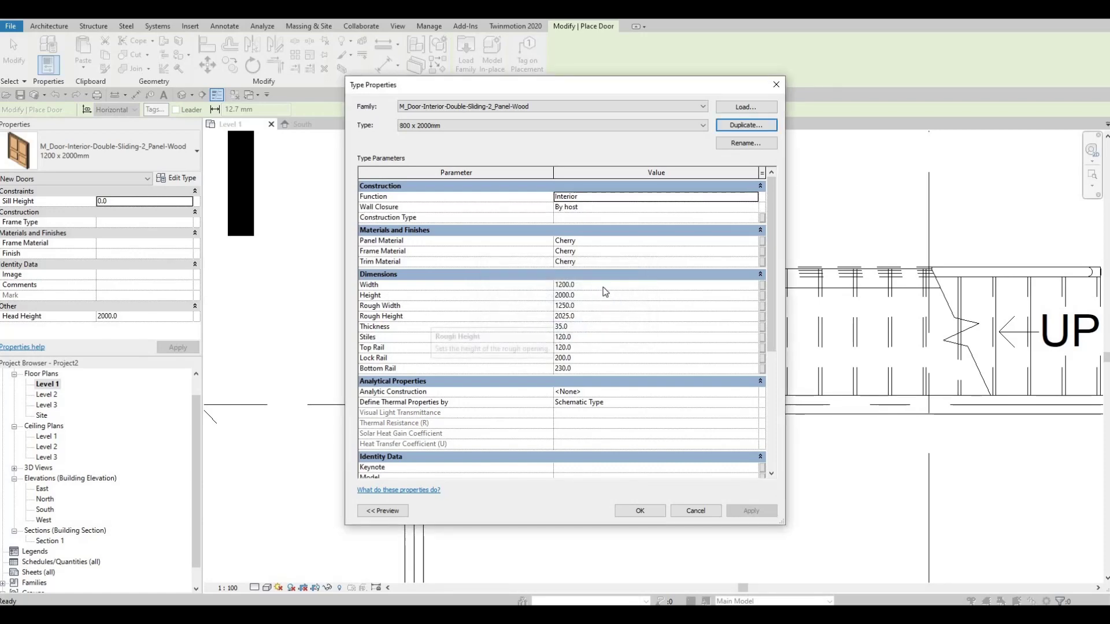
- Set the new sliding door type's width to 800 mm and accept the type changes
left_click(594, 285)
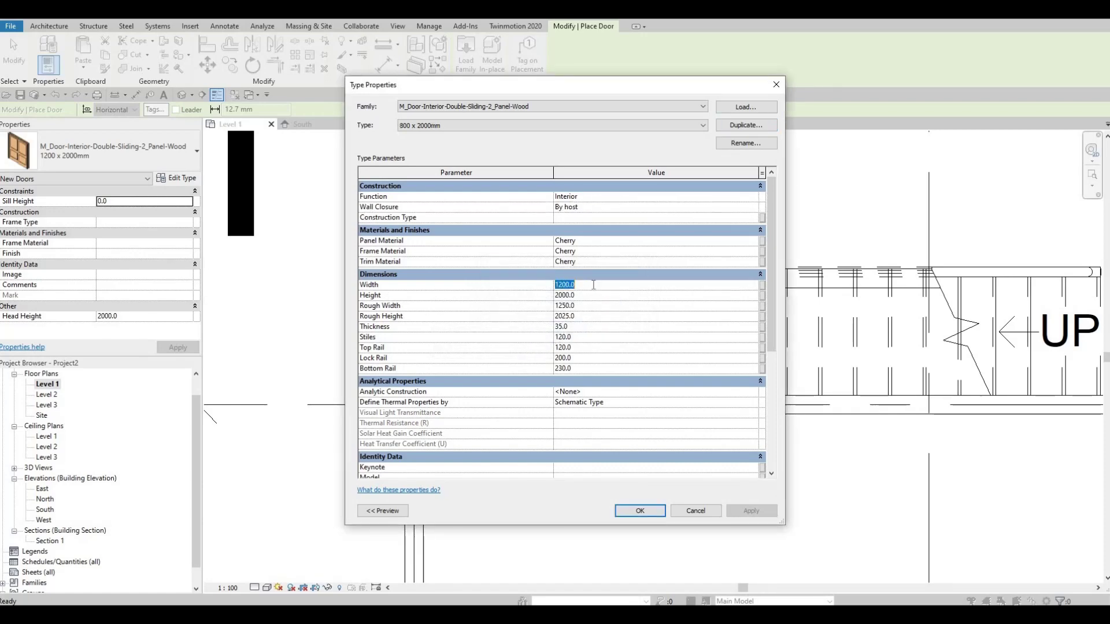
type("800")
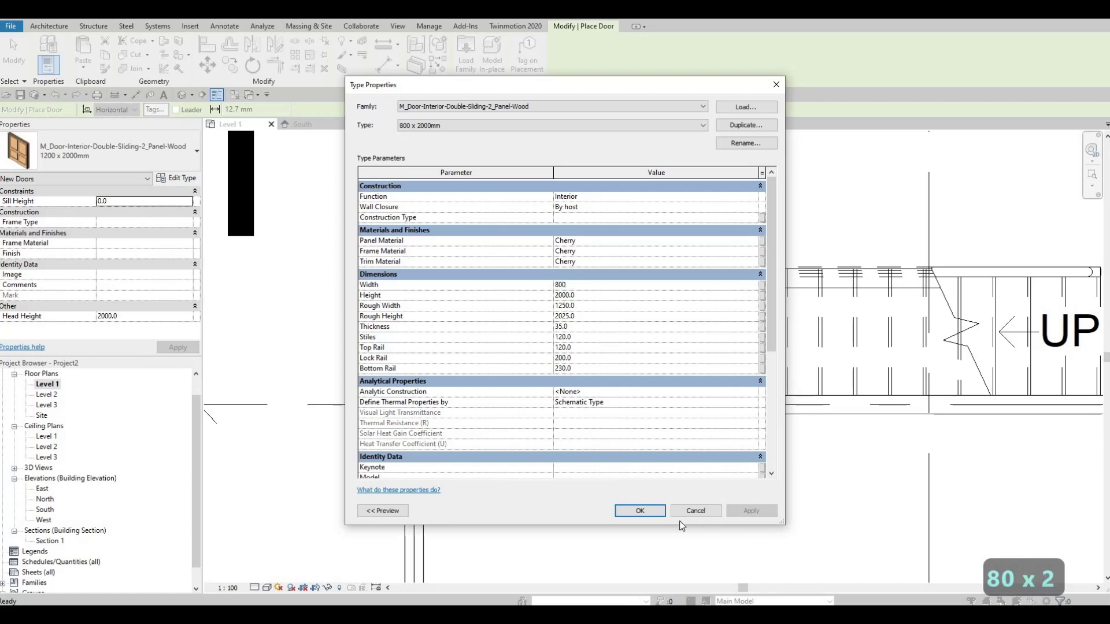
left_click(641, 511)
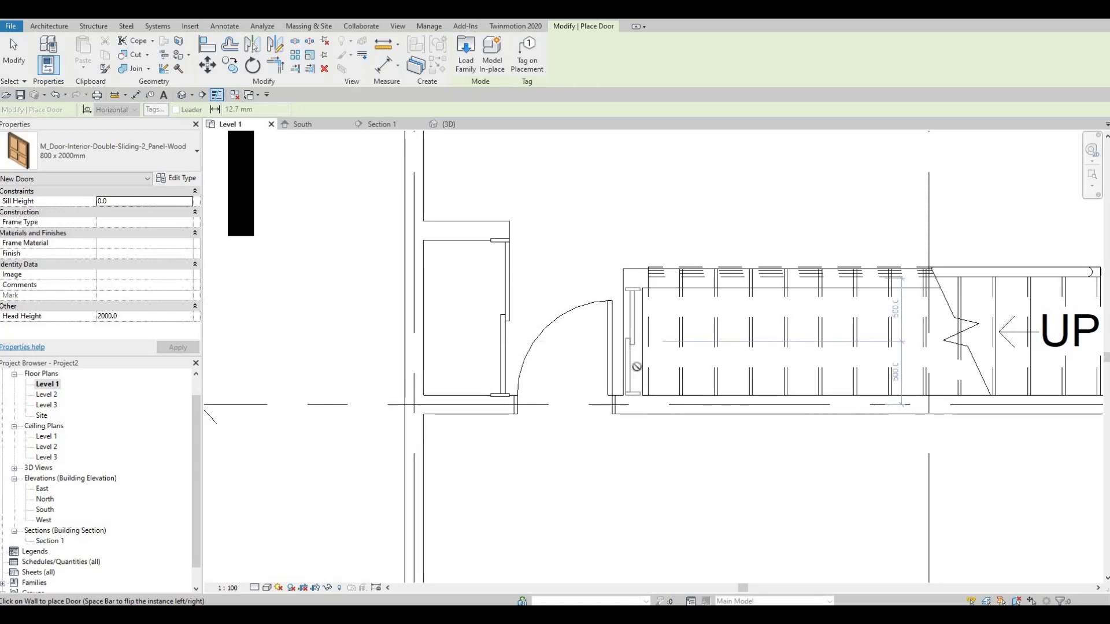
- Place the 800 x 2000mm sliding door in the short wall enclosing the space under the stair, and finish placing doors
left_click(630, 338)
key("Escape")
key("Escape")
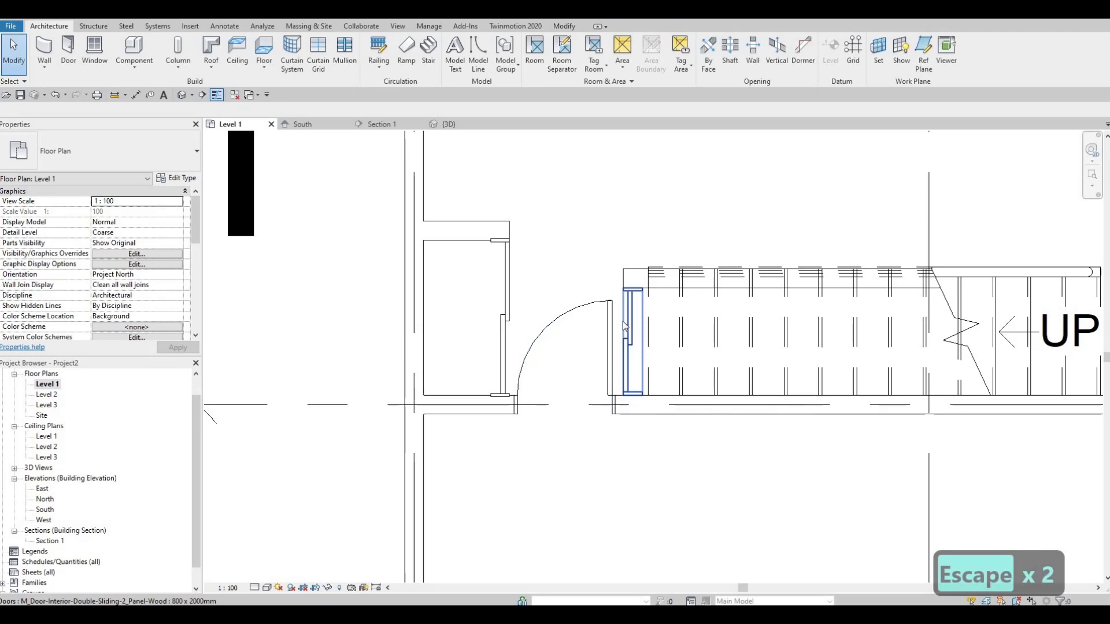
scroll(601, 347, "down", 3)
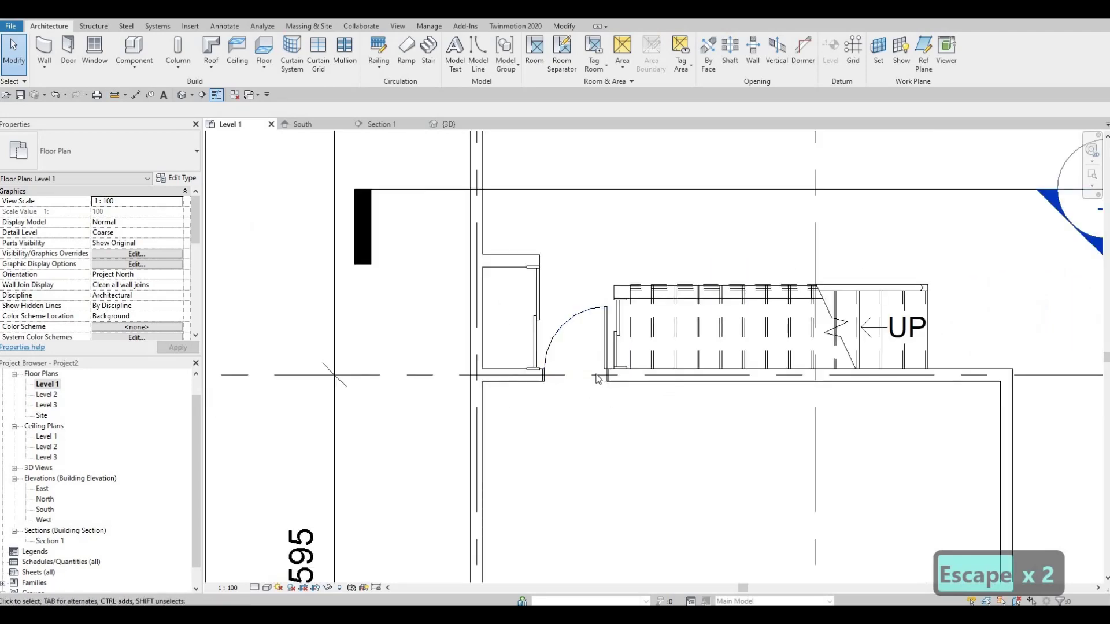
middle_click_drag(585, 404, 592, 422)
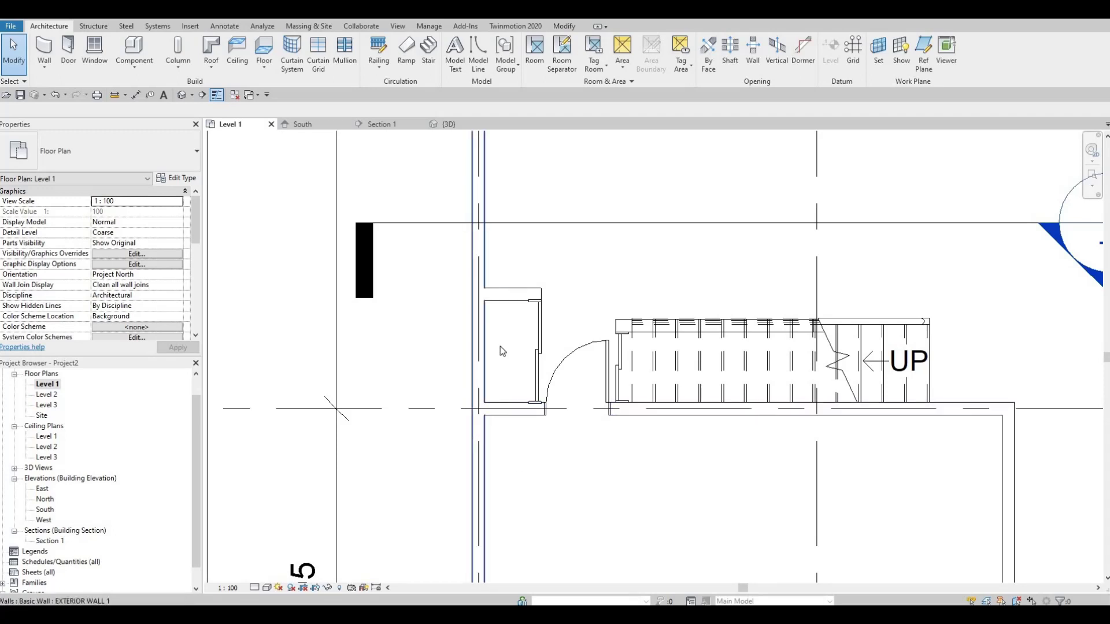
- Draw a <Demolished> style detail line across the closet between its end walls, about 200 mm from the sliding door wall's centreline
left_click(213, 30)
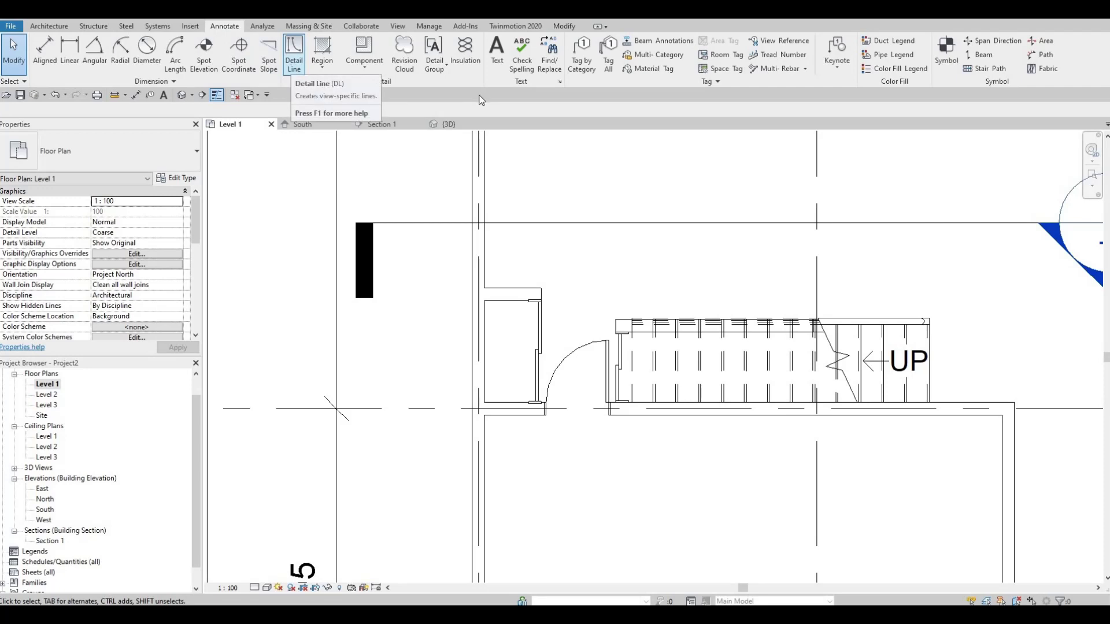
left_click(293, 65)
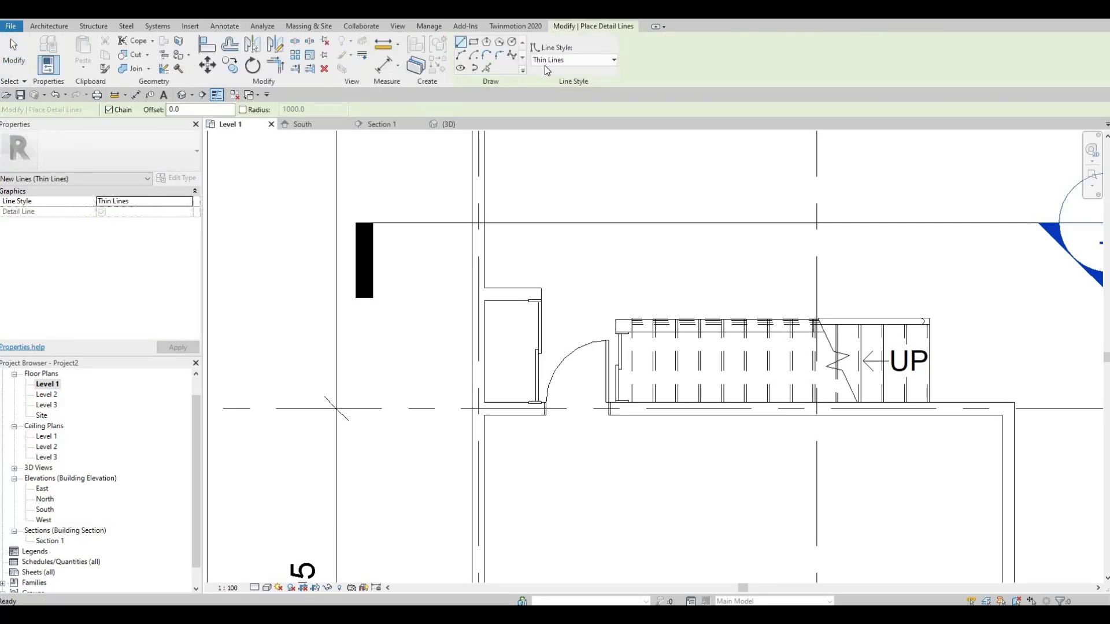
left_click(544, 65)
left_click(556, 98)
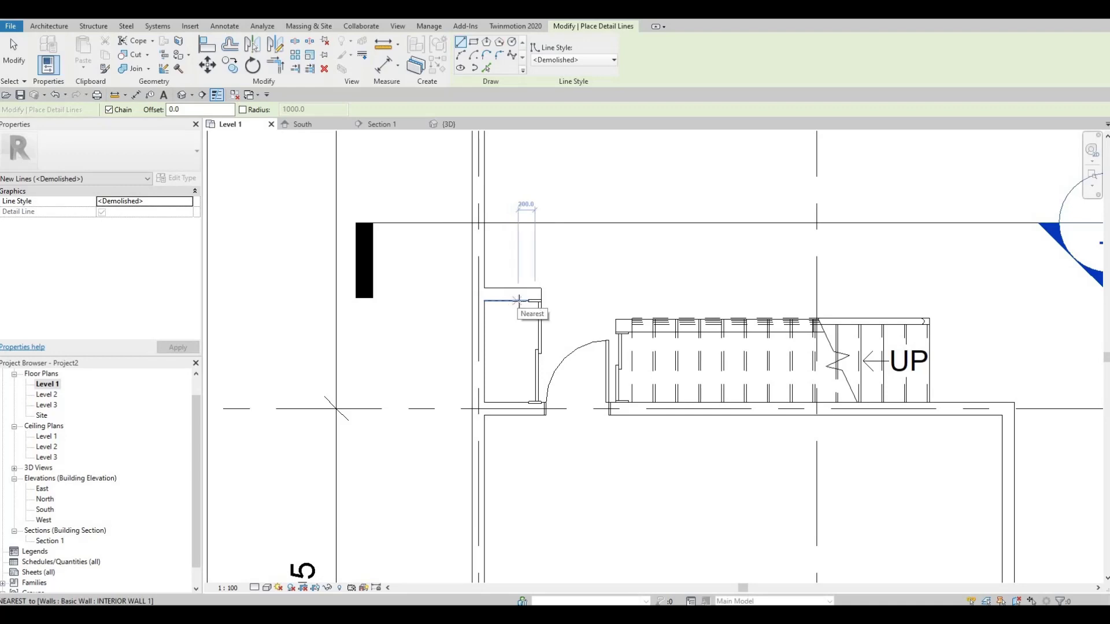
left_click(518, 402)
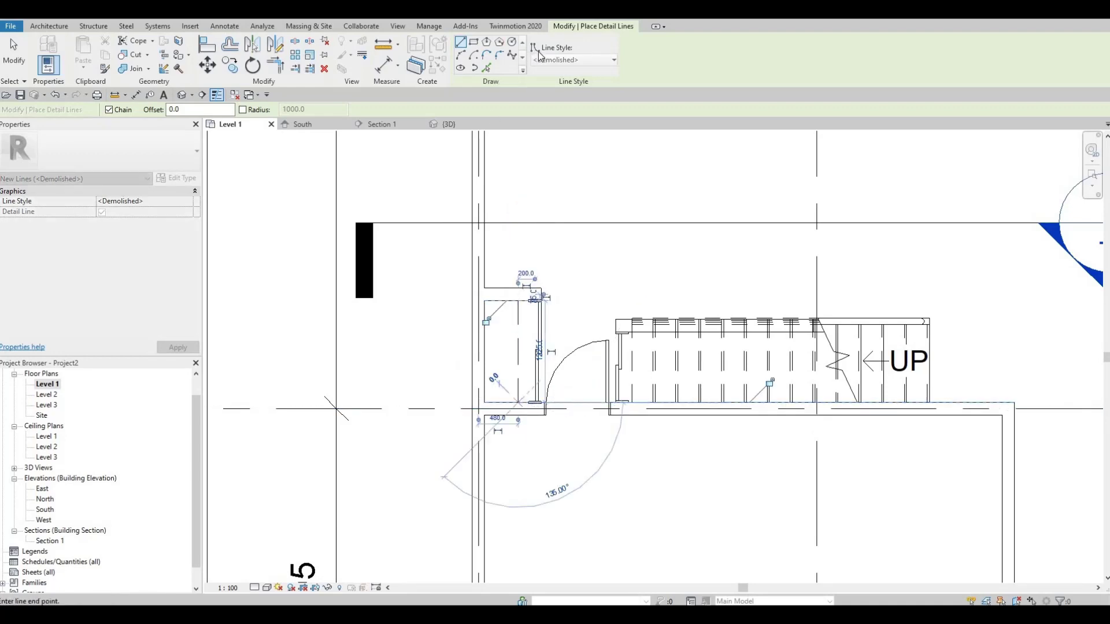
key("Escape")
- Draw a Thin Lines detail line across the closet, parallel to the dashed line and about 60 mm from it toward the sliding door
left_click(554, 60)
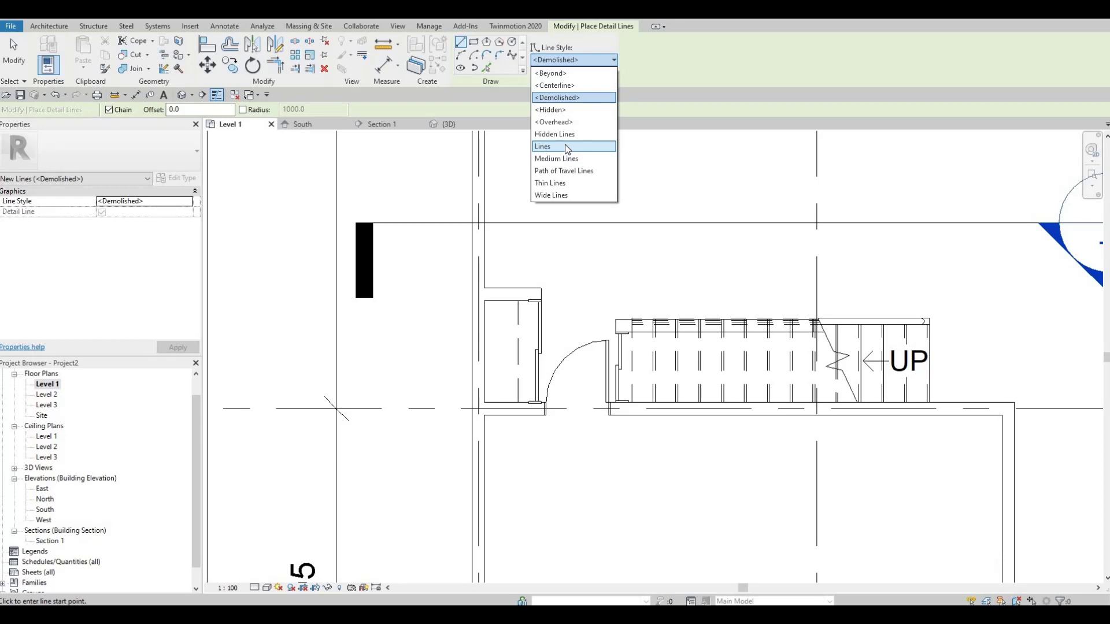
left_click(563, 183)
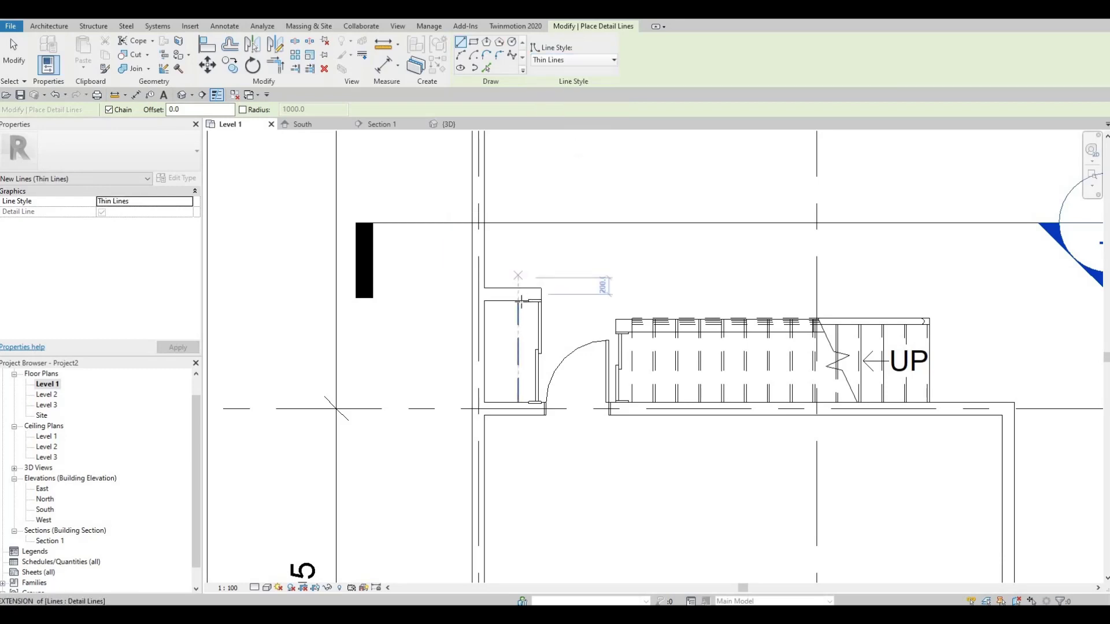
scroll(522, 301, "up", 2)
scroll(521, 301, "up", 1)
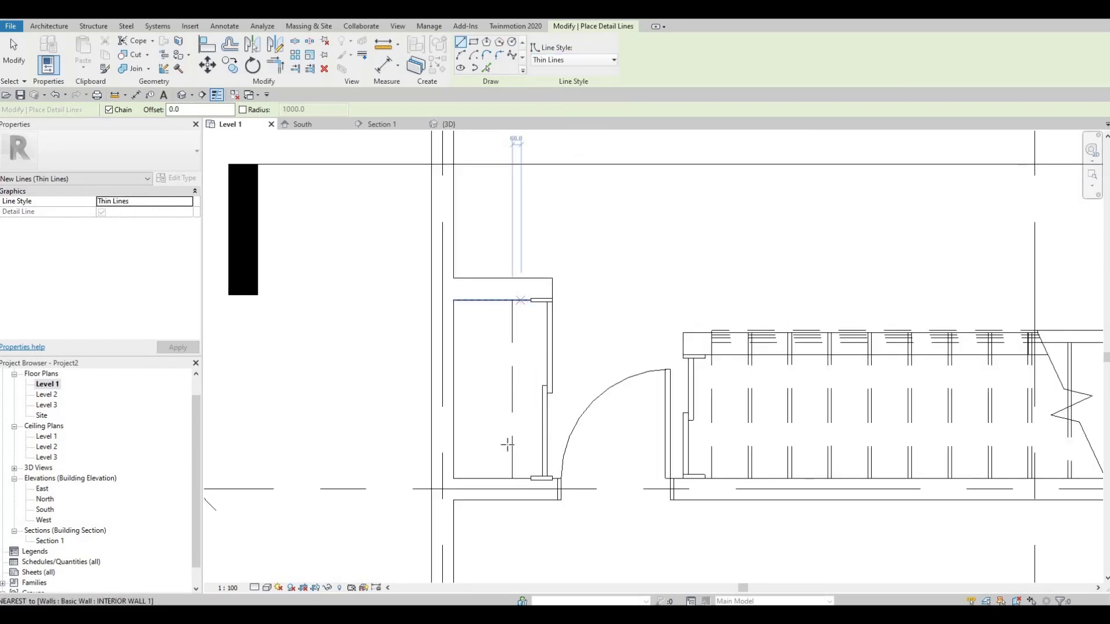
left_click(520, 299)
left_click(520, 479)
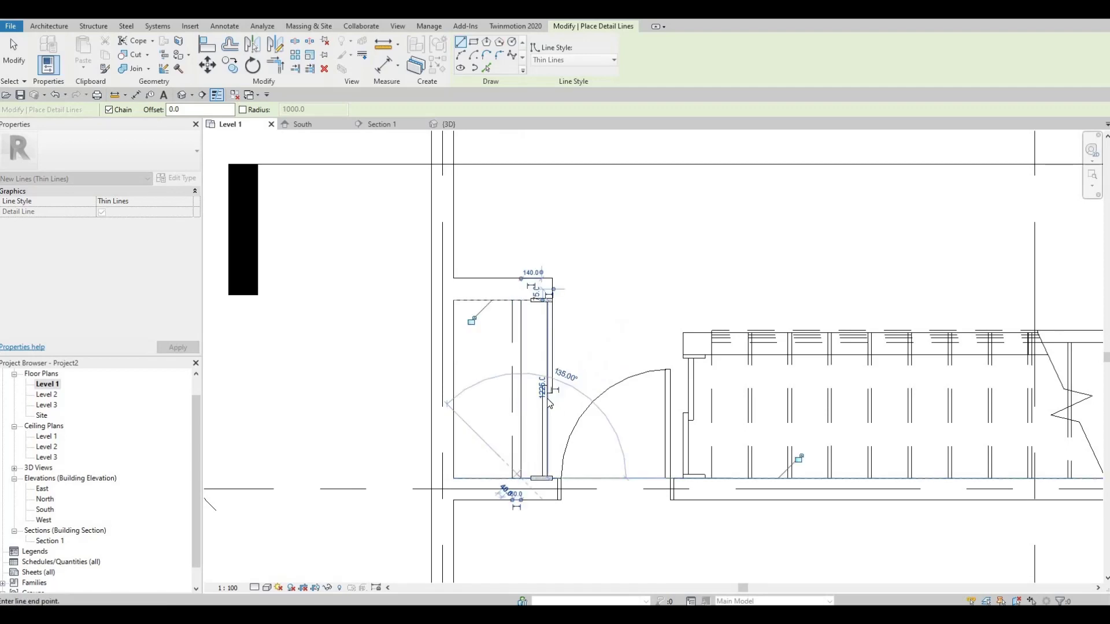
key("Escape")
key("Escape")
scroll(543, 393, "down", 3)
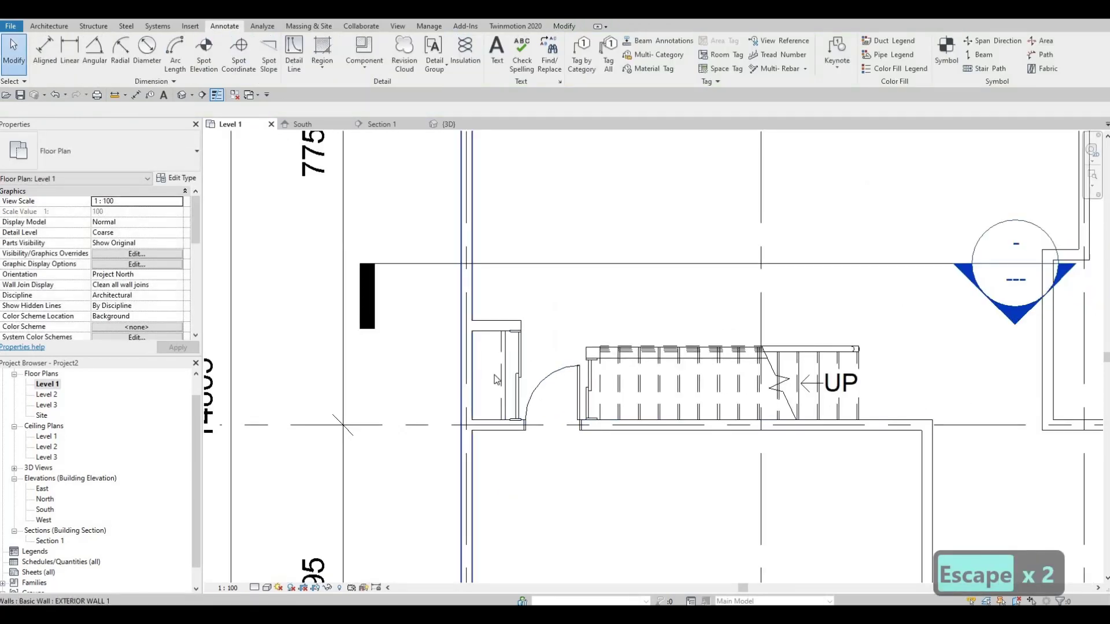
- Examine the closet's detail lines, its sliding door and the neighbouring stair area in the floor plan
scroll(493, 373, "up", 2)
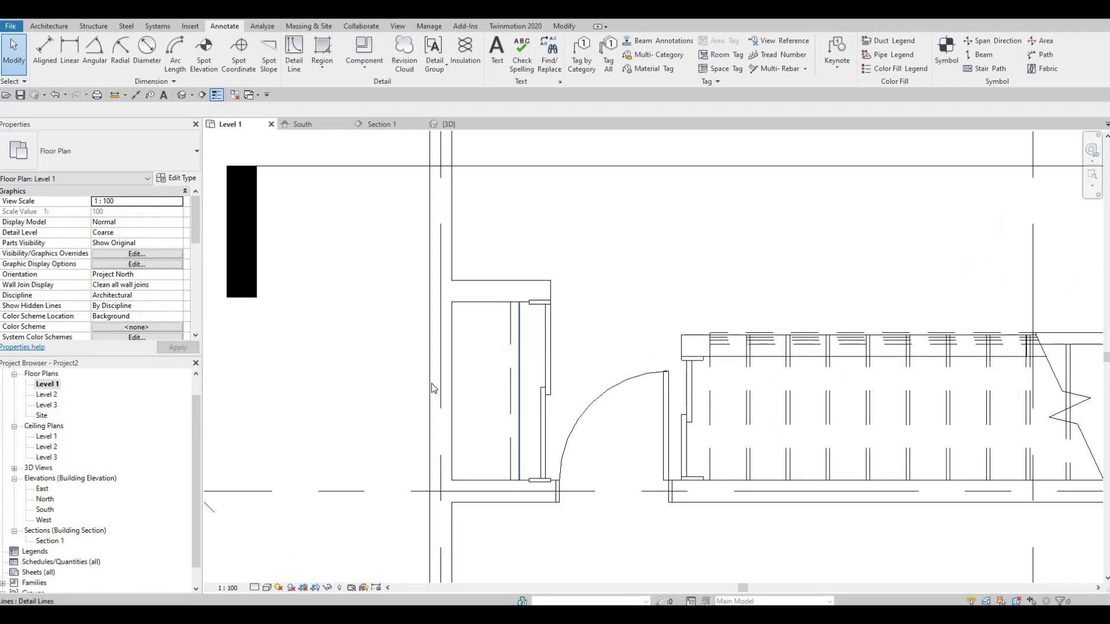
scroll(506, 373, "down", 2)
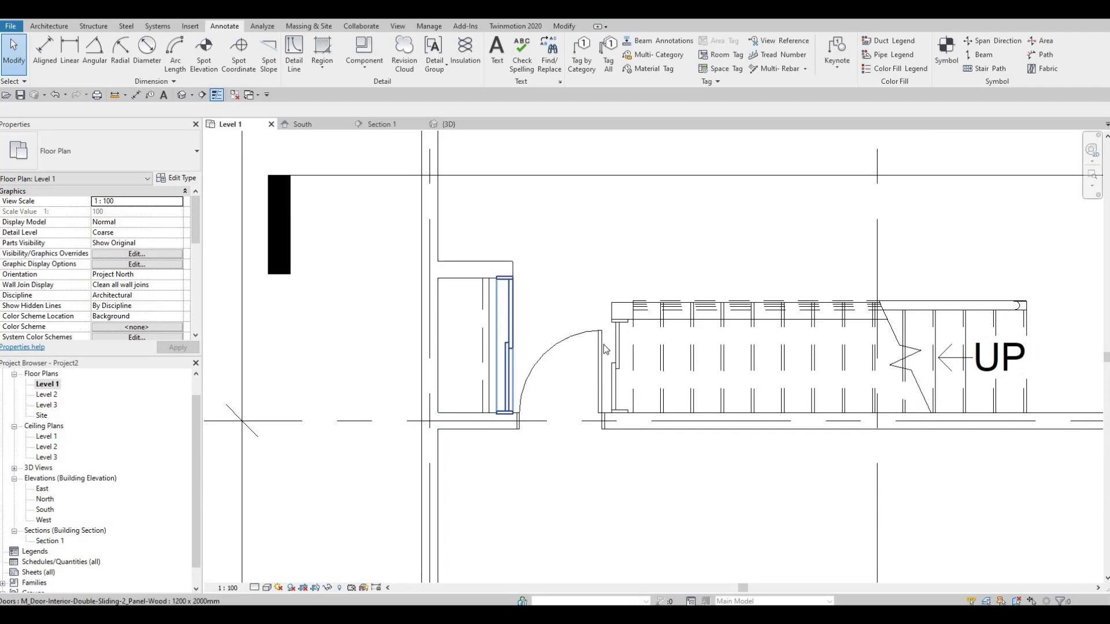
scroll(497, 356, "down", 2)
scroll(572, 314, "down", 2)
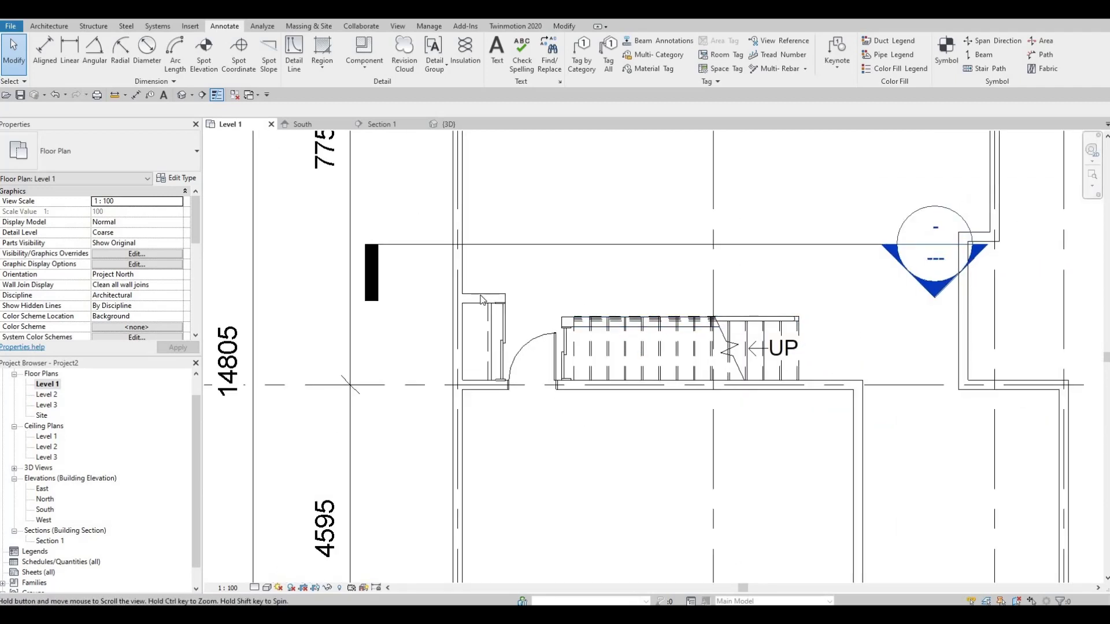
middle_click_drag(477, 318, 412, 302)
scroll(412, 302, "up", 5)
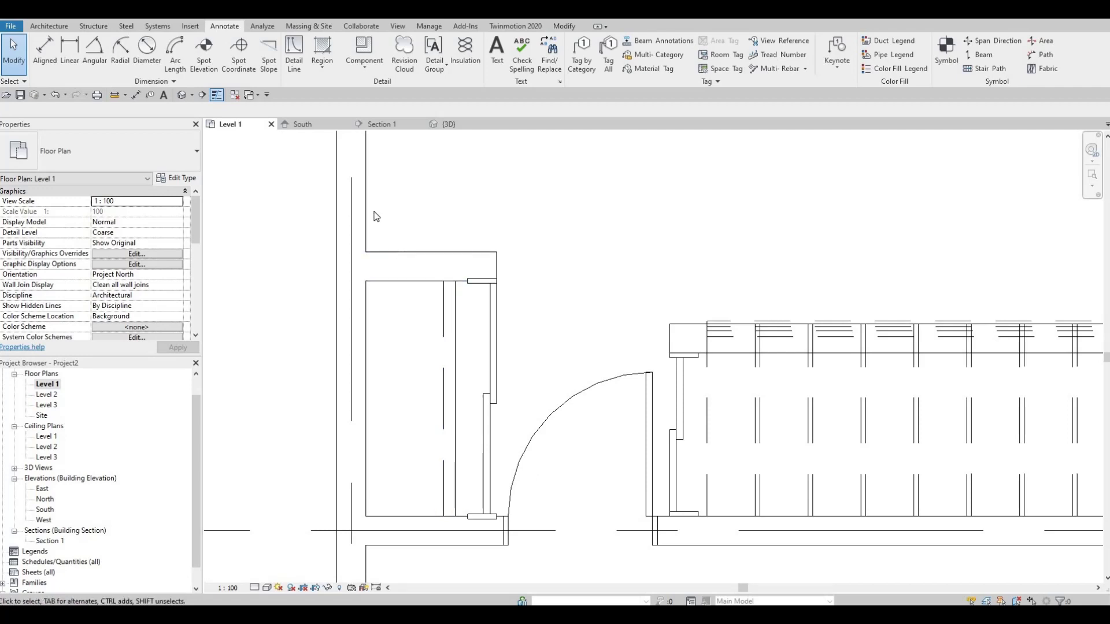
scroll(516, 297, "down", 5)
scroll(583, 344, "down", 3)
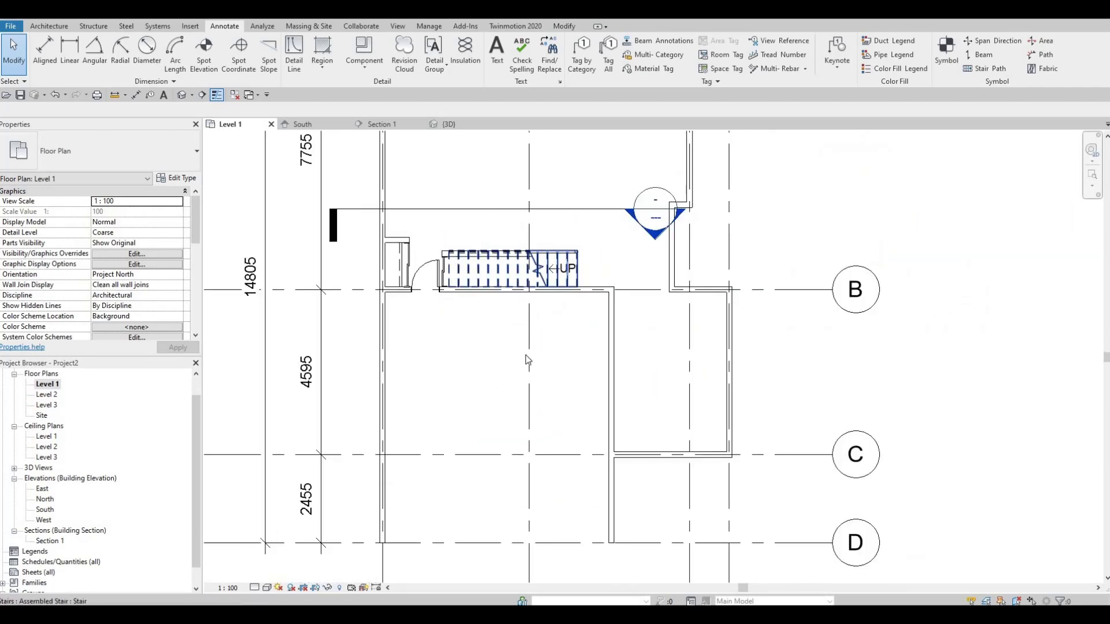
middle_click_drag(528, 364, 386, 347)
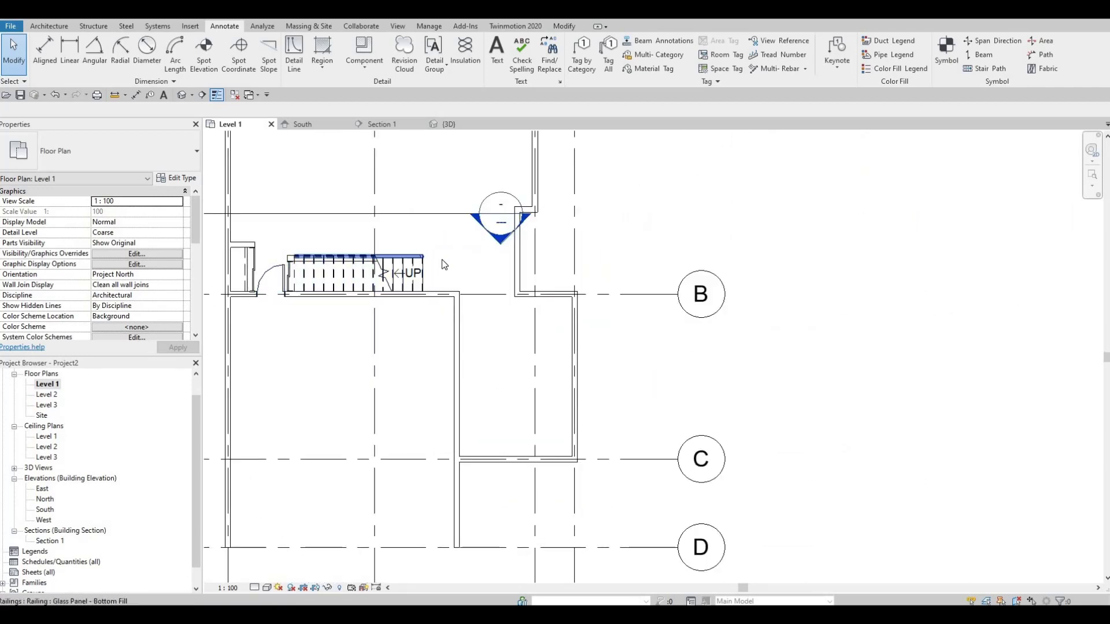
key("Escape")
key("Escape")
middle_click_drag(455, 268, 559, 299)
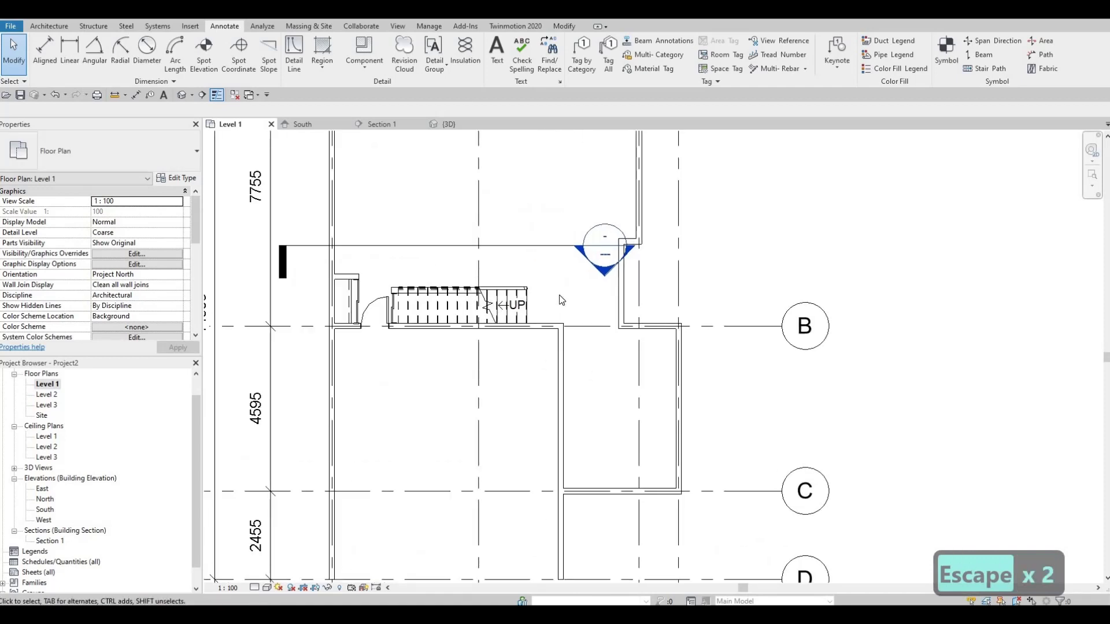
- Draw an INTERIOR WALL 1 wall, matching the closet wall, about 2800 mm straight down from the exterior wall corner at grid B
left_click(347, 278)
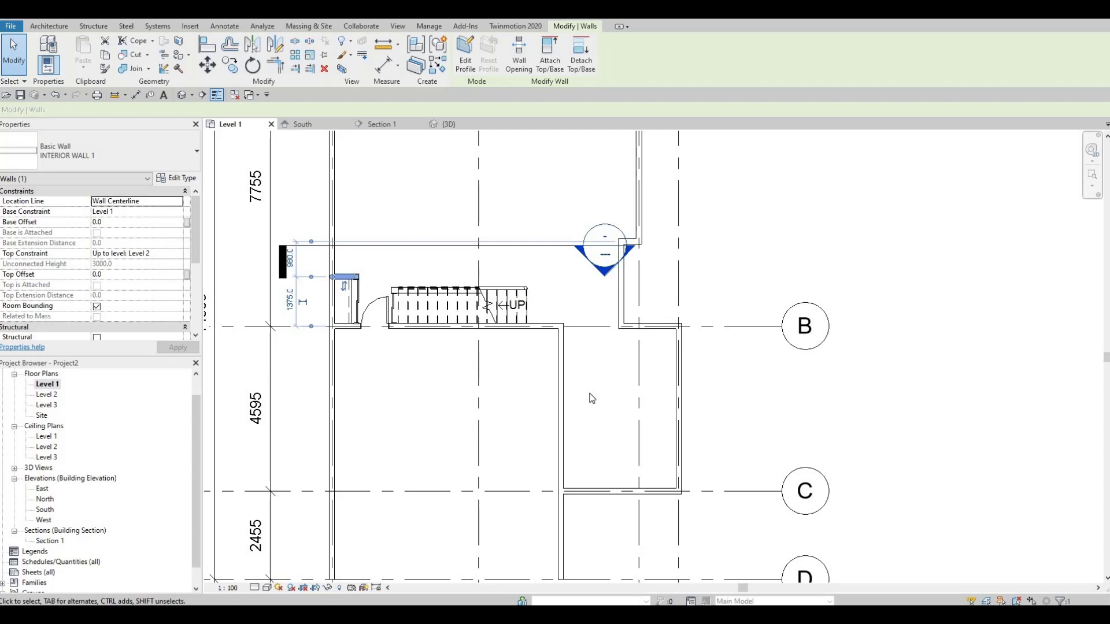
key("c")
key("s")
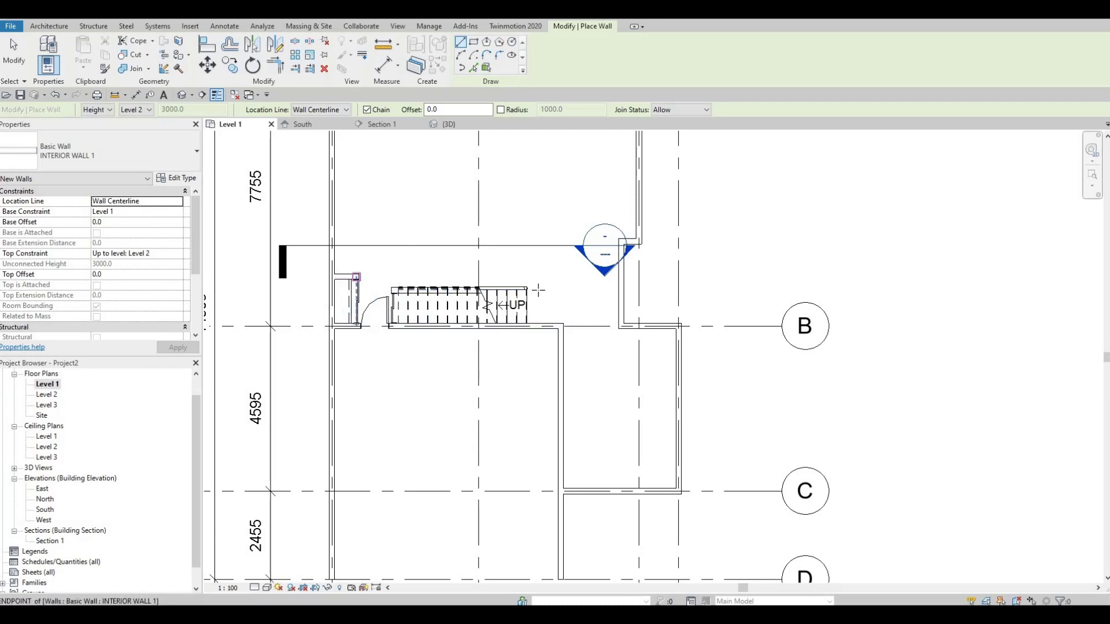
middle_click_drag(619, 336, 601, 308)
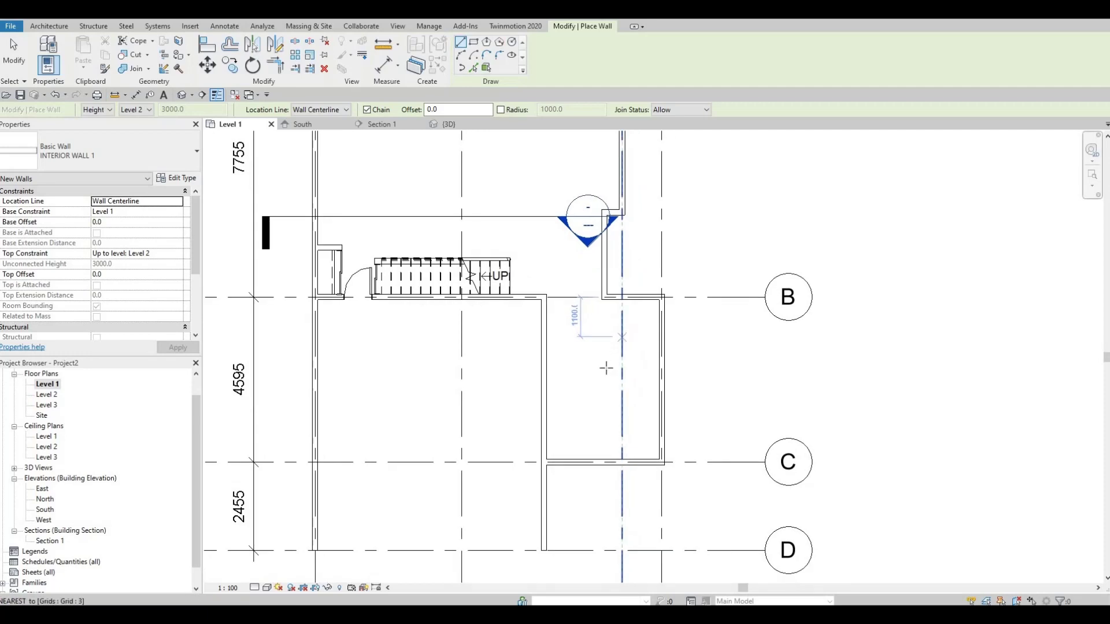
scroll(603, 299, "up", 1)
scroll(604, 300, "down", 1)
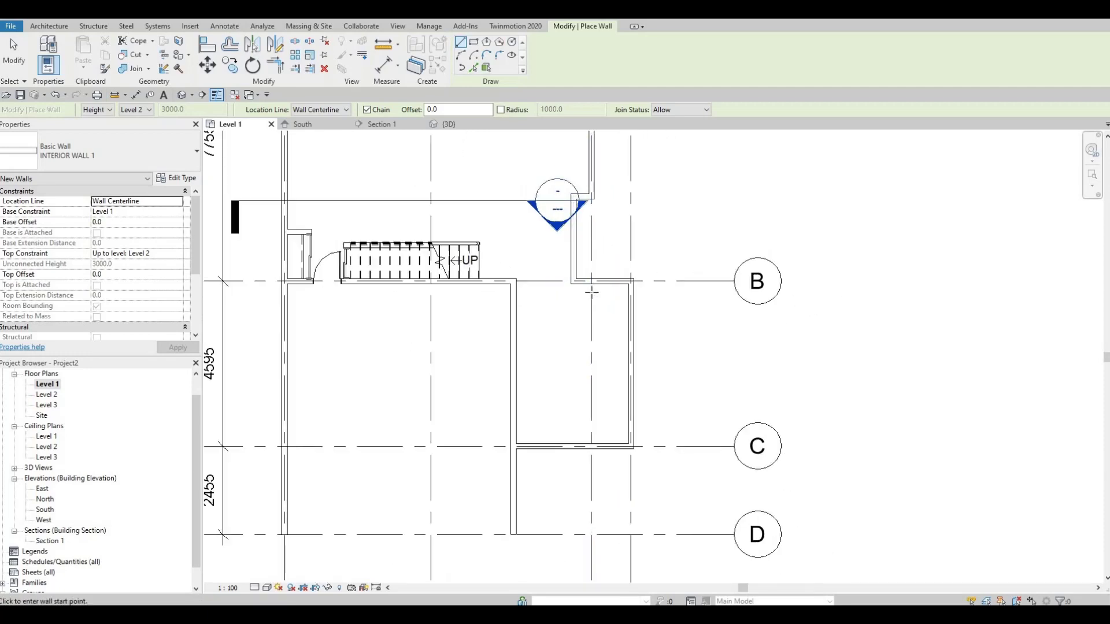
scroll(599, 302, "up", 3)
left_click(541, 267)
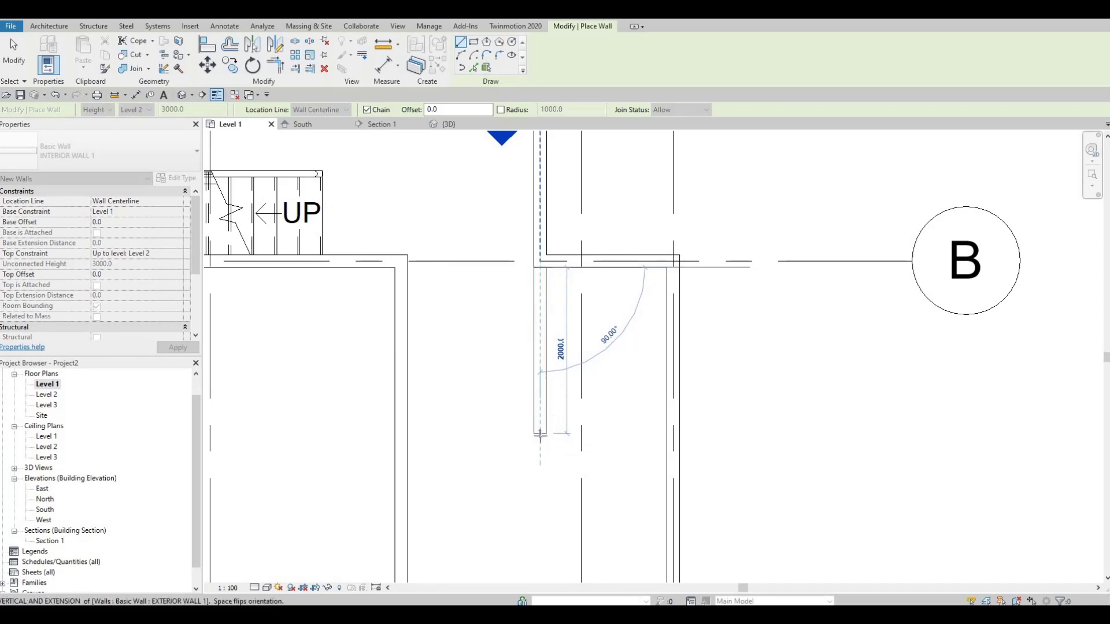
middle_click_drag(542, 415, 542, 387)
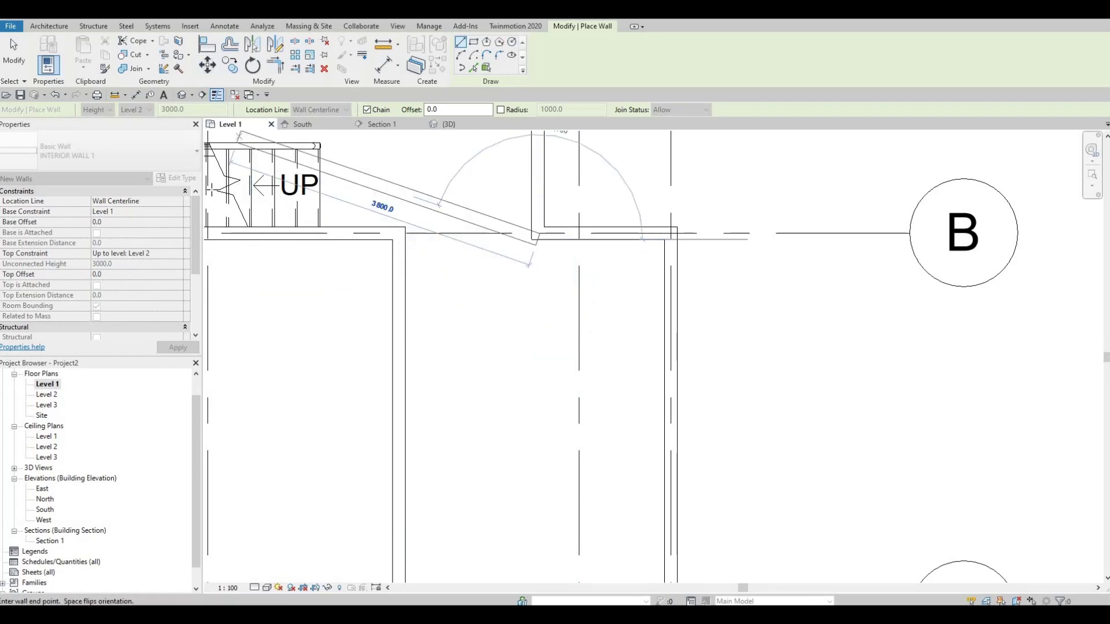
scroll(445, 480, "down", 2)
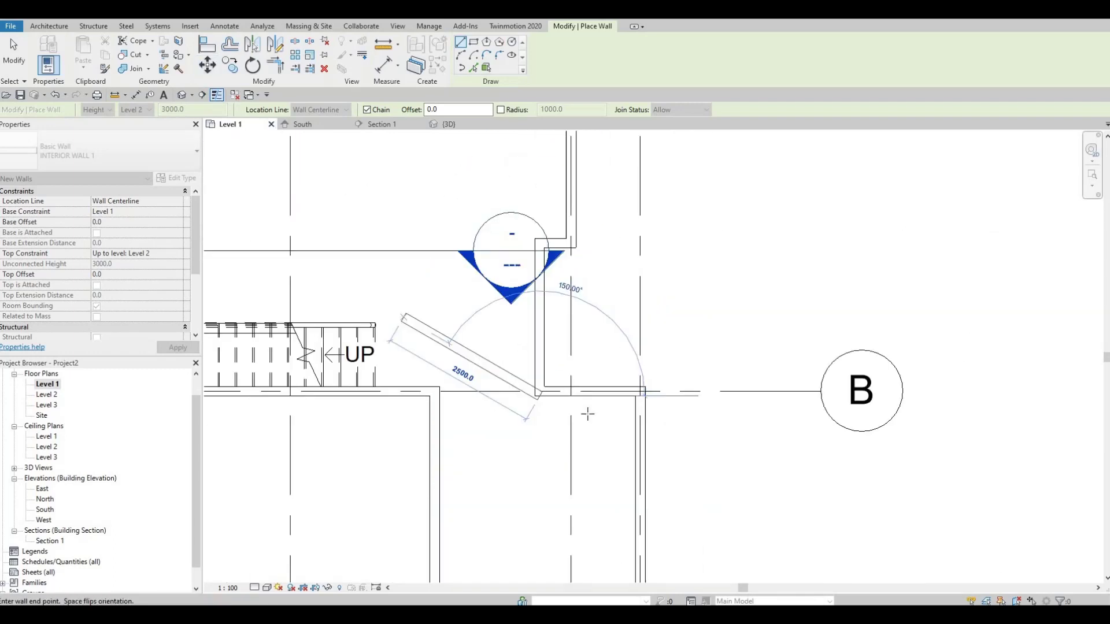
middle_click_drag(587, 414, 549, 248)
scroll(549, 248, "down", 1)
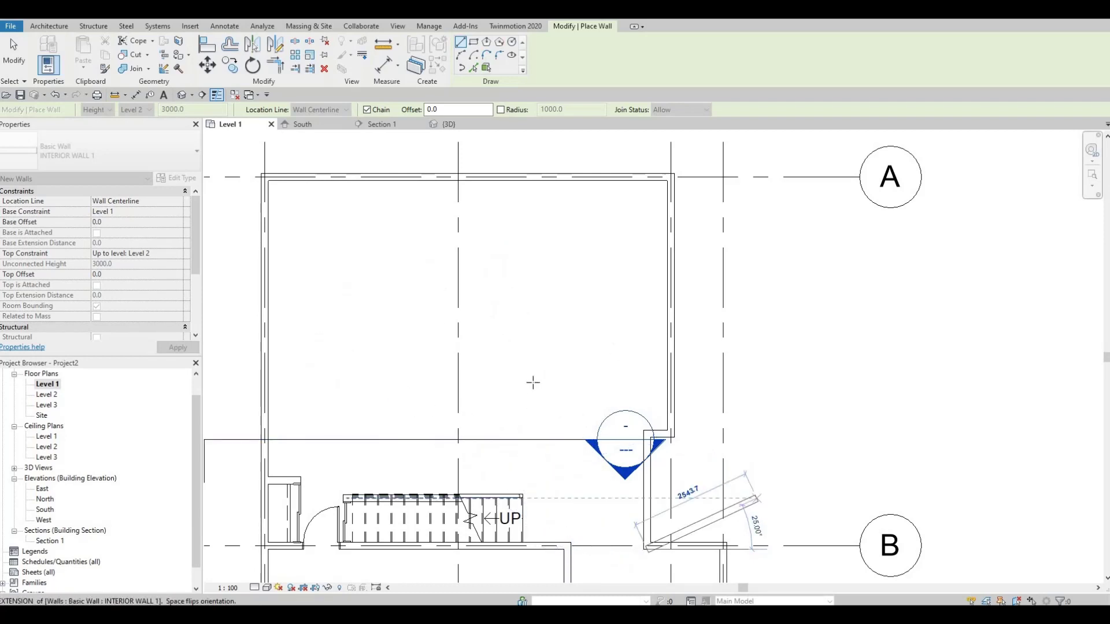
middle_click_drag(629, 564, 519, 383)
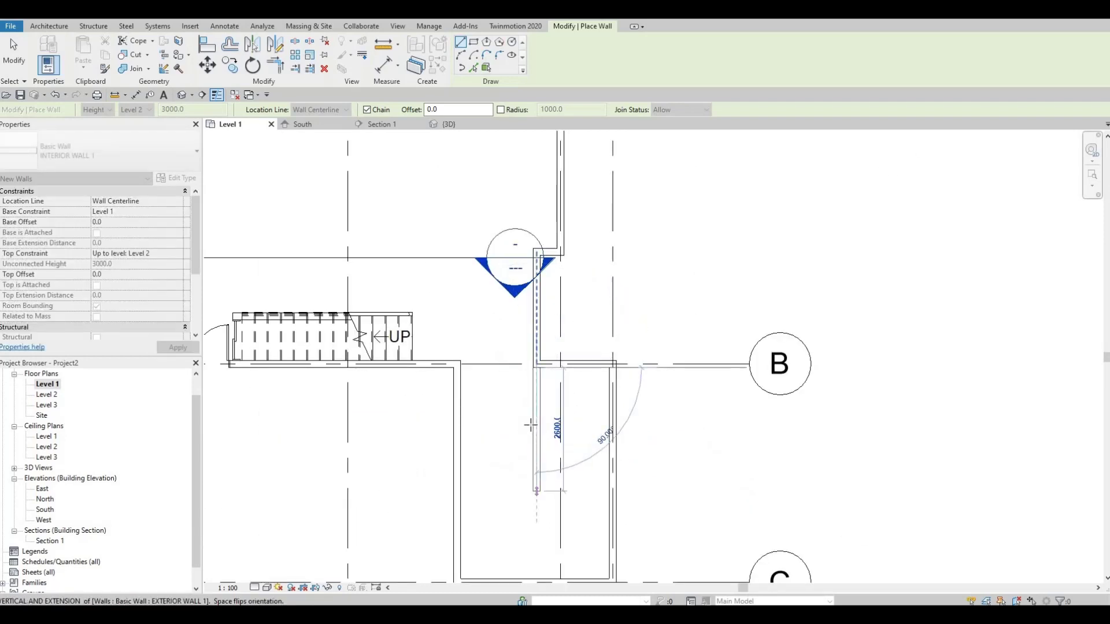
middle_click_drag(530, 469, 529, 425)
scroll(530, 424, "up", 1)
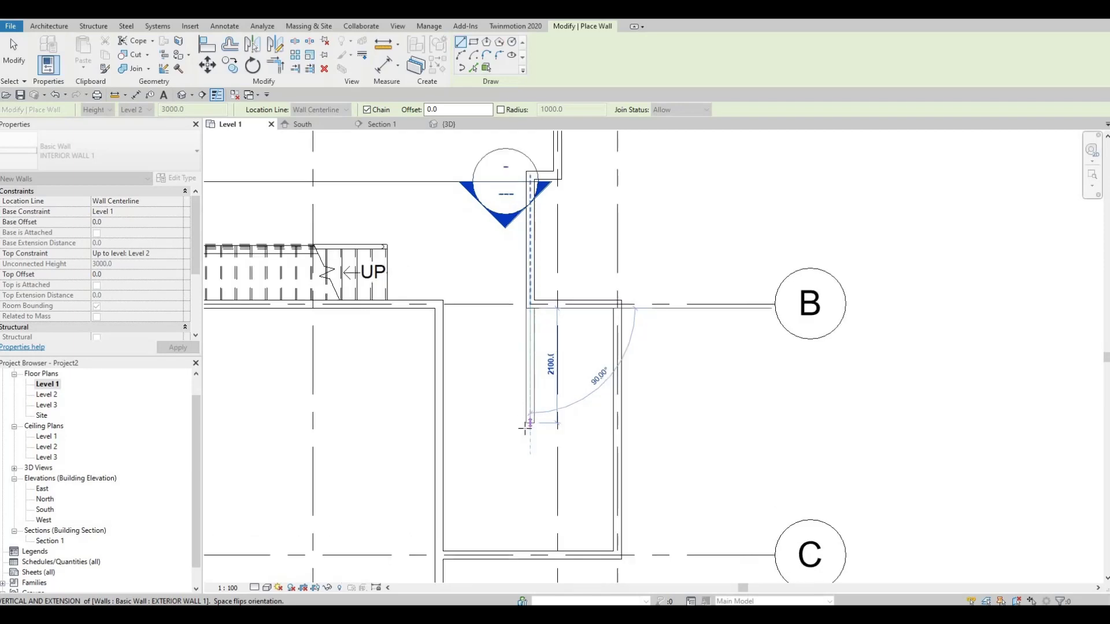
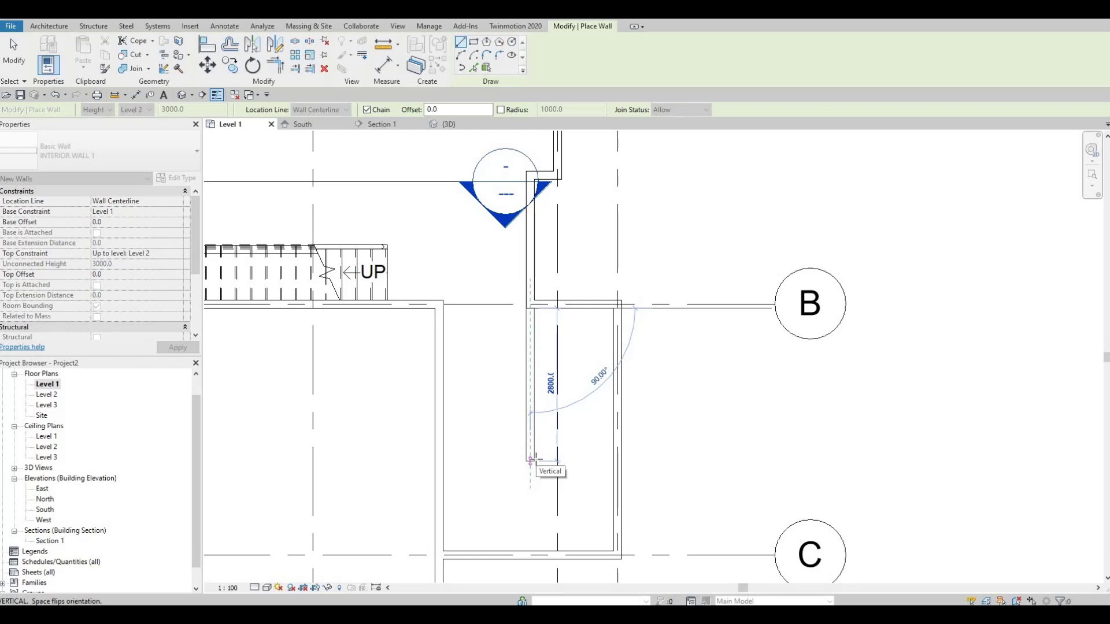
left_click(533, 461)
key("Escape")
key("Escape")
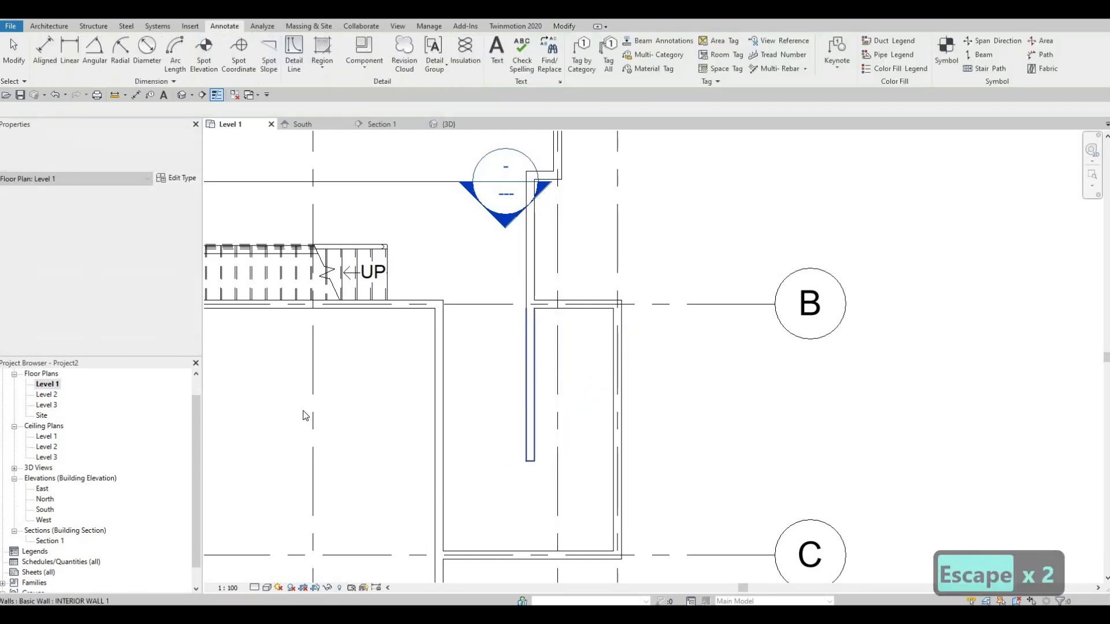
- Delete the free-ended interior wall running down from the exterior wall corner at grid B
key("F1")
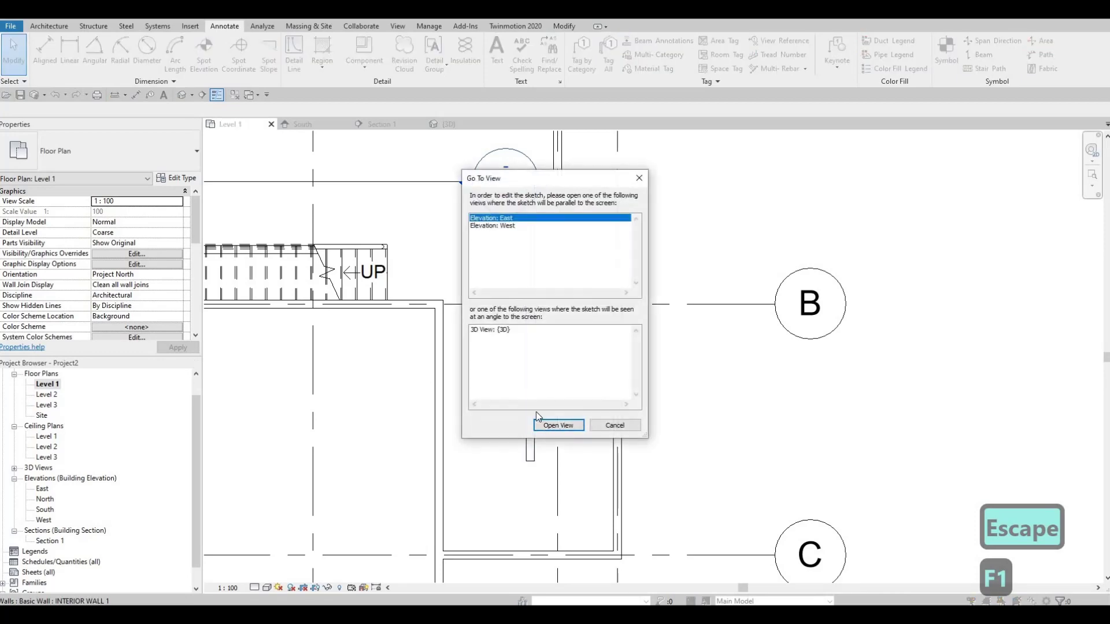
key("Escape")
key("Escape")
left_click(527, 400)
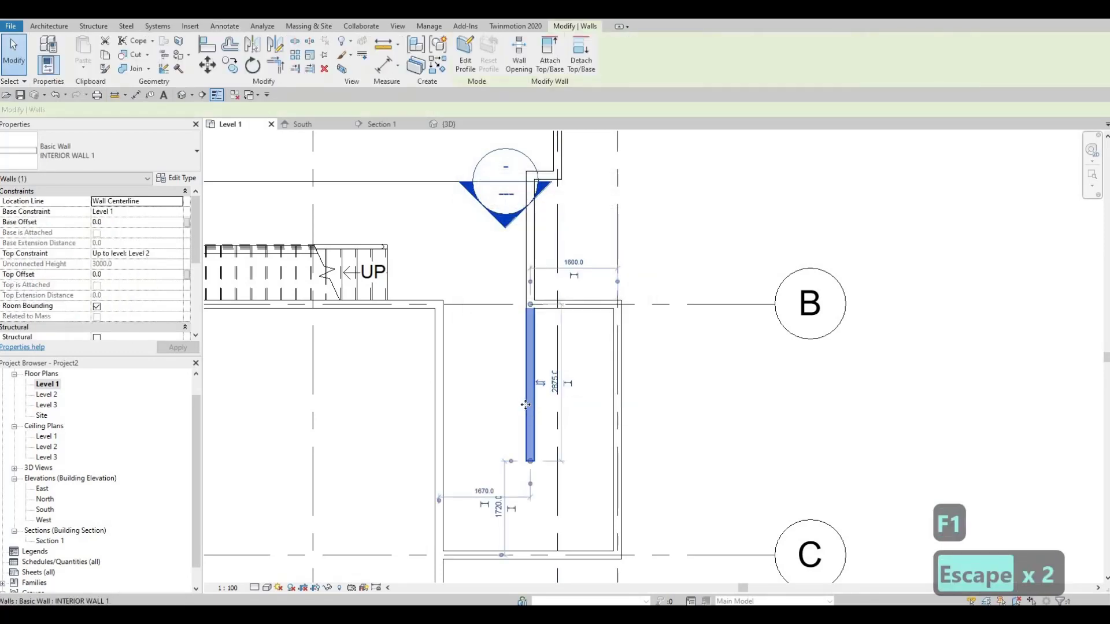
key("Delete")
key("Escape")
scroll(1011, 525, "down", 1)
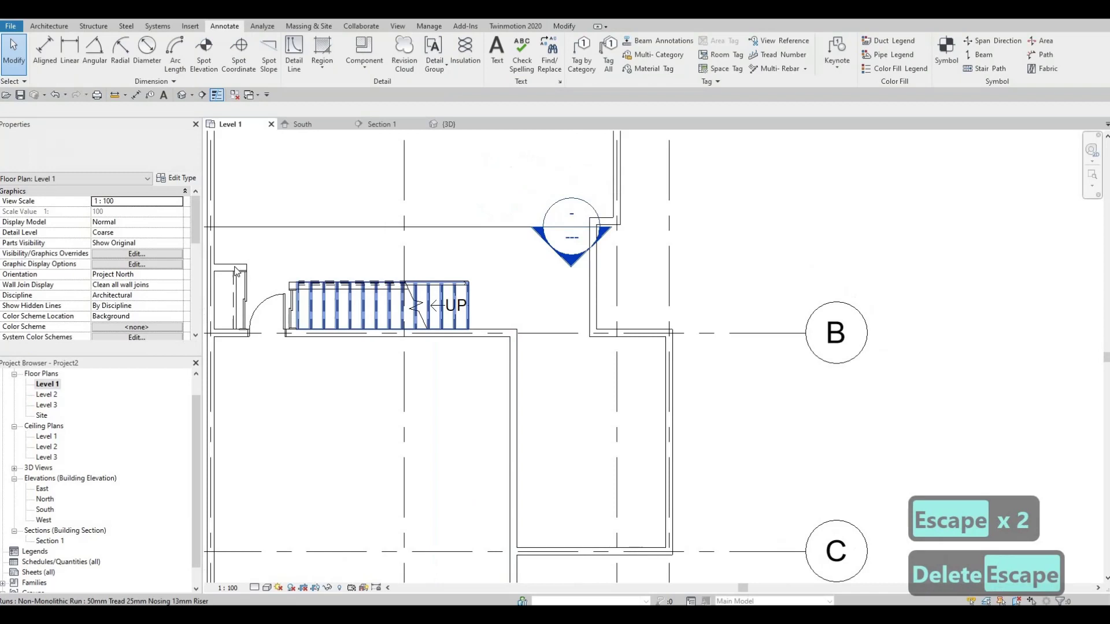
- Draw INTERIOR WALL 1 walls from the exterior corner at grid B, 3050 mm straight down and then across to the outer exterior wall
left_click(232, 268)
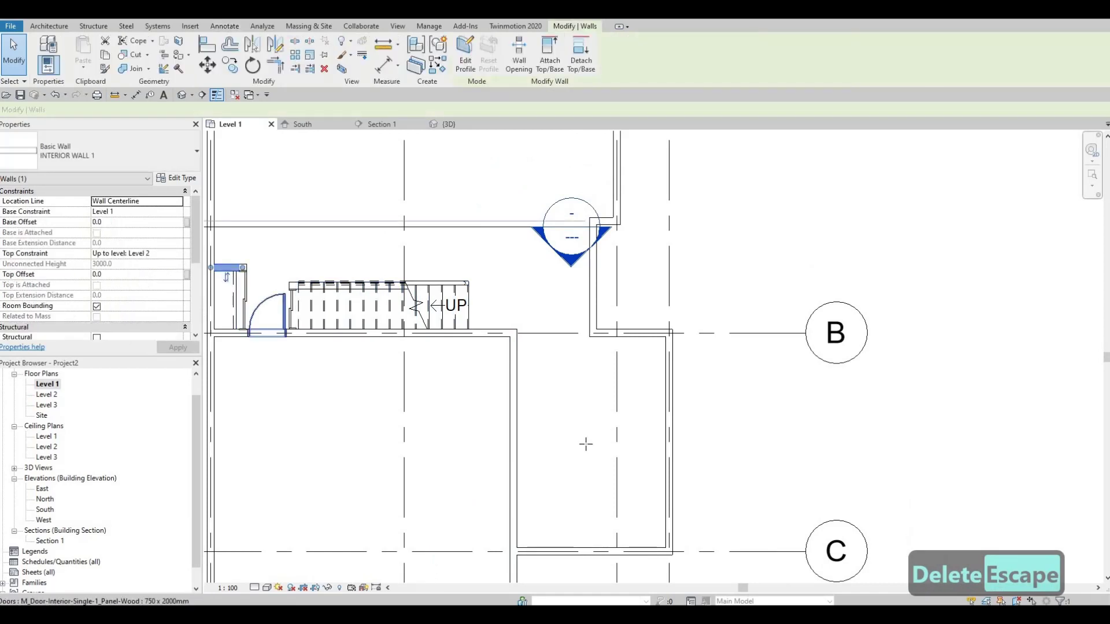
key("c")
key("s")
scroll(583, 315, "up", 2)
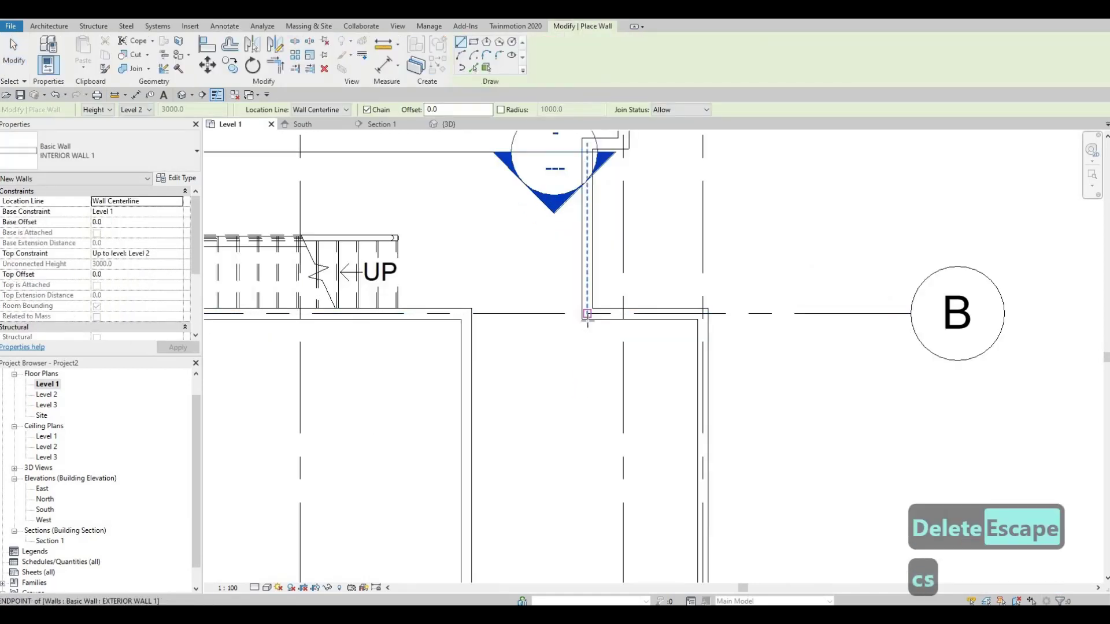
left_click(582, 318)
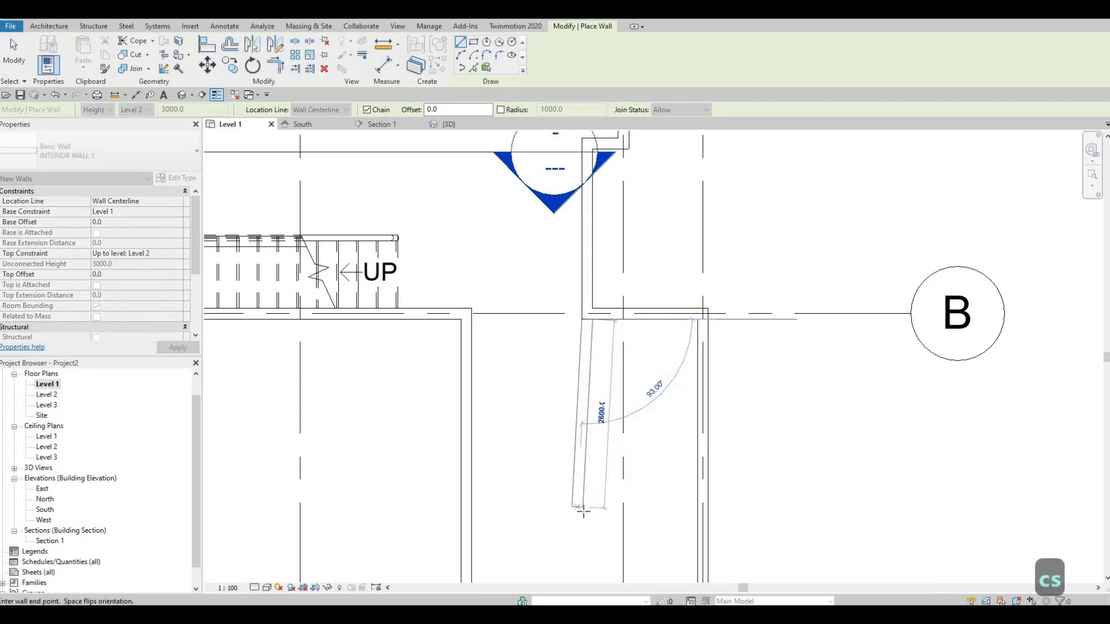
type("3000")
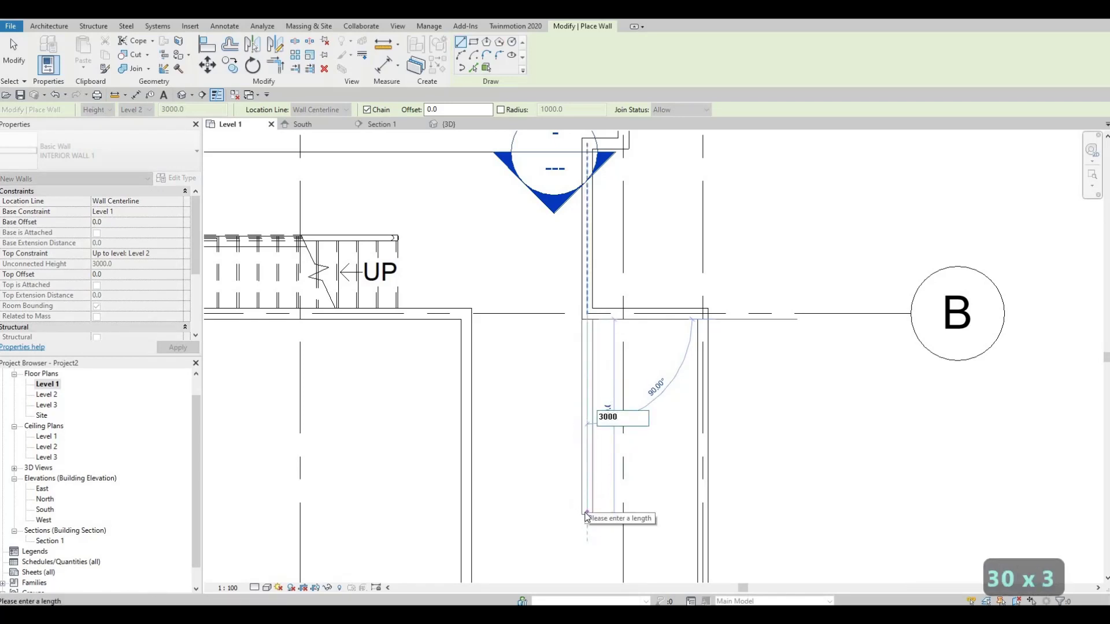
key("BackSpace")
key("BackSpace")
type("50")
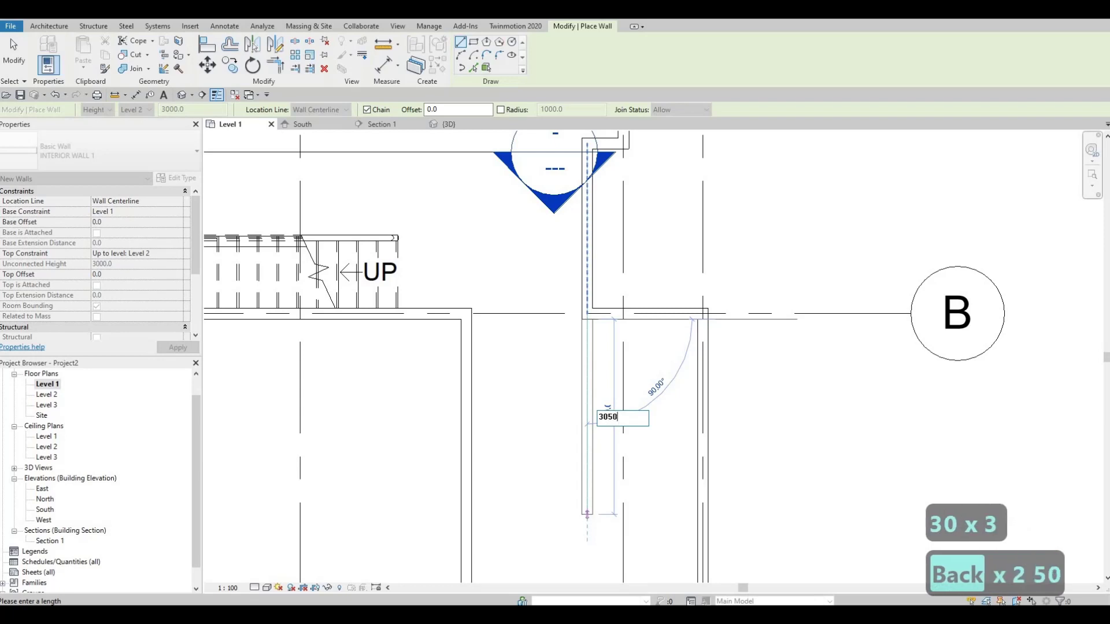
key("Return")
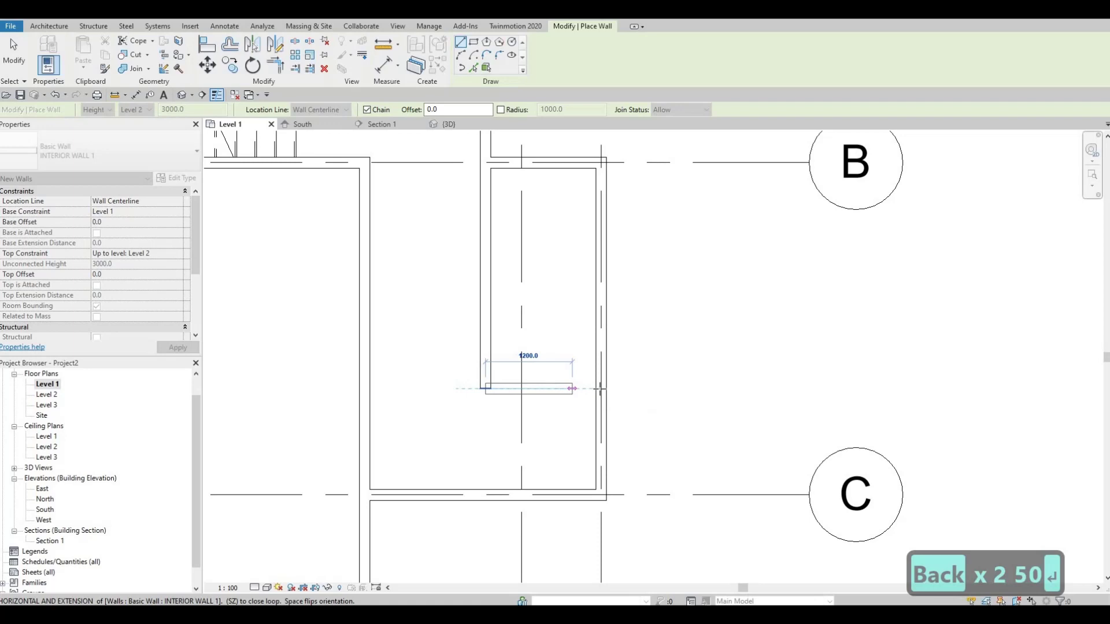
left_click(601, 388)
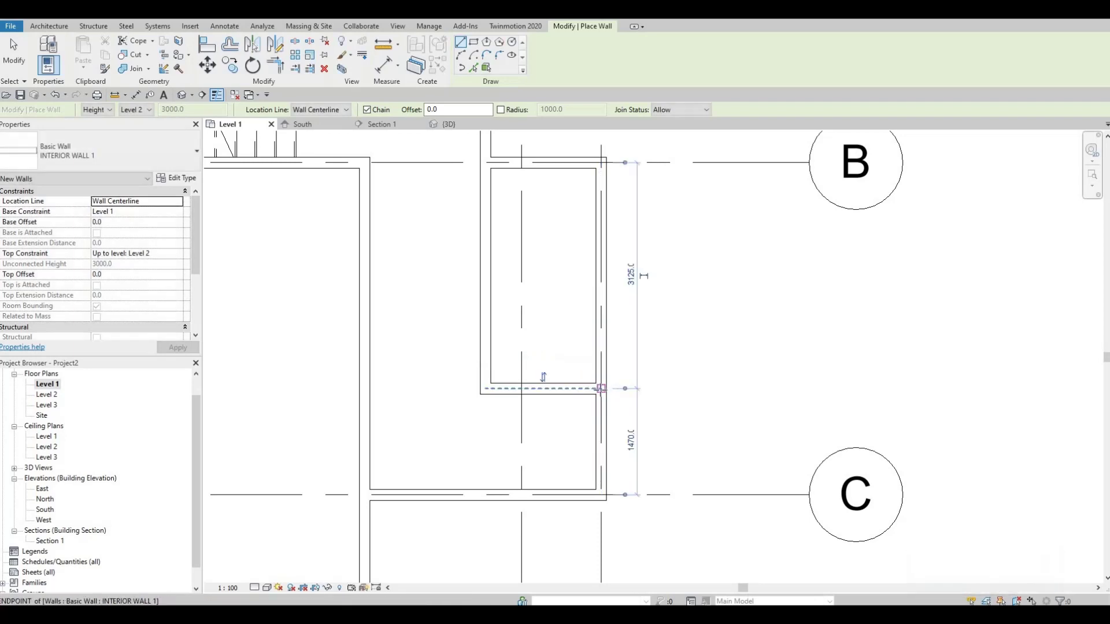
key("Escape")
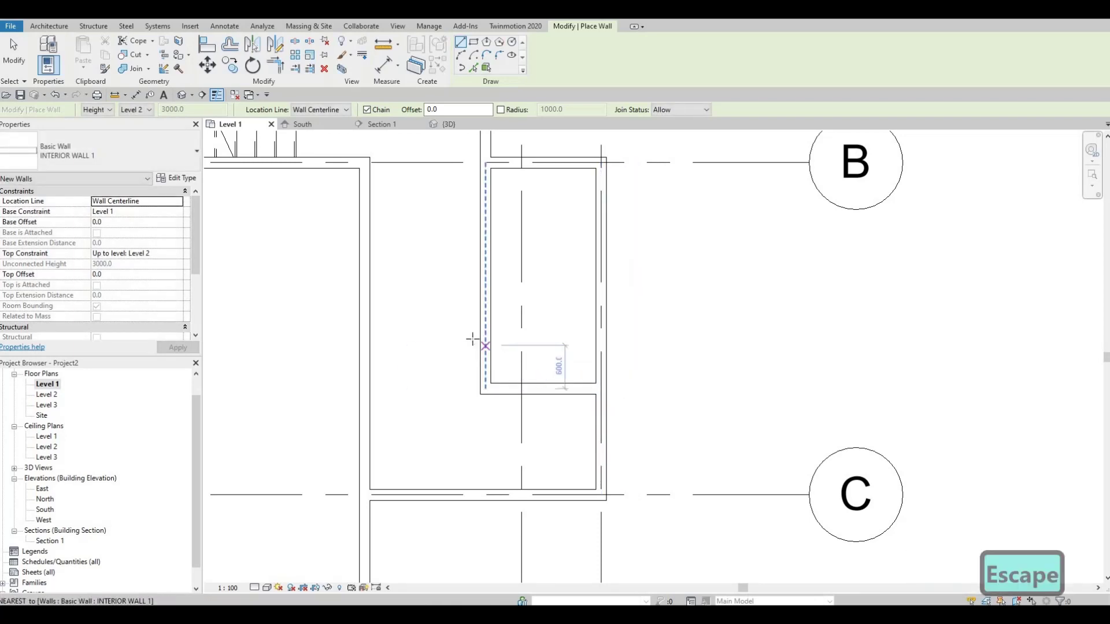
- Draw an INTERIOR WALL 1 wall across the new enclosure, parallel to its lower wall and about 800 mm above it, and finish placing walls
left_click(585, 336)
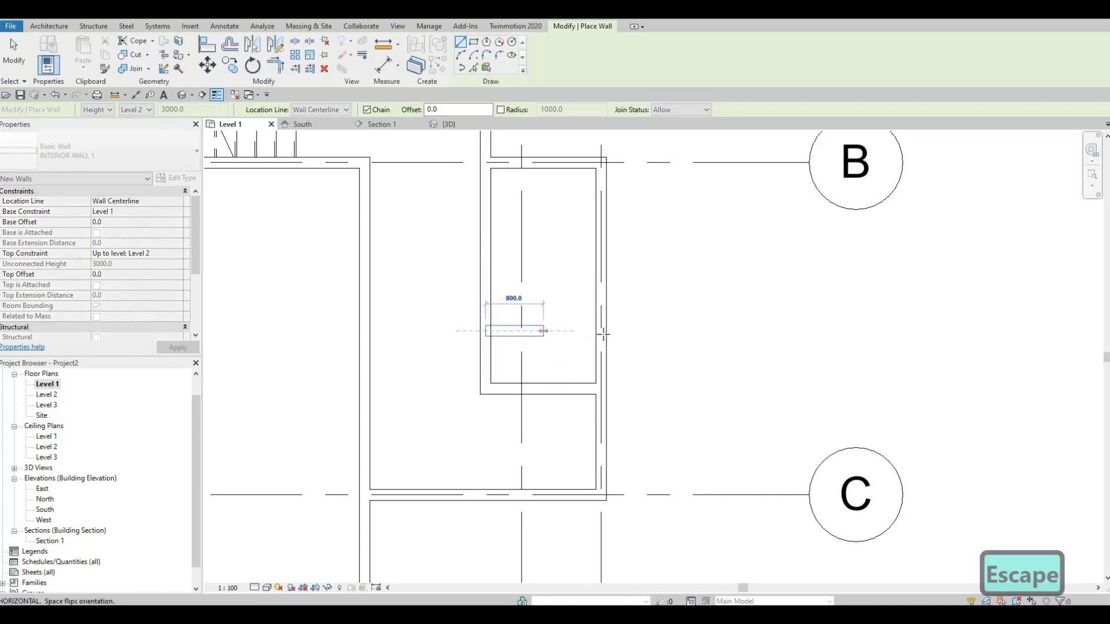
left_click(569, 346)
key("Escape")
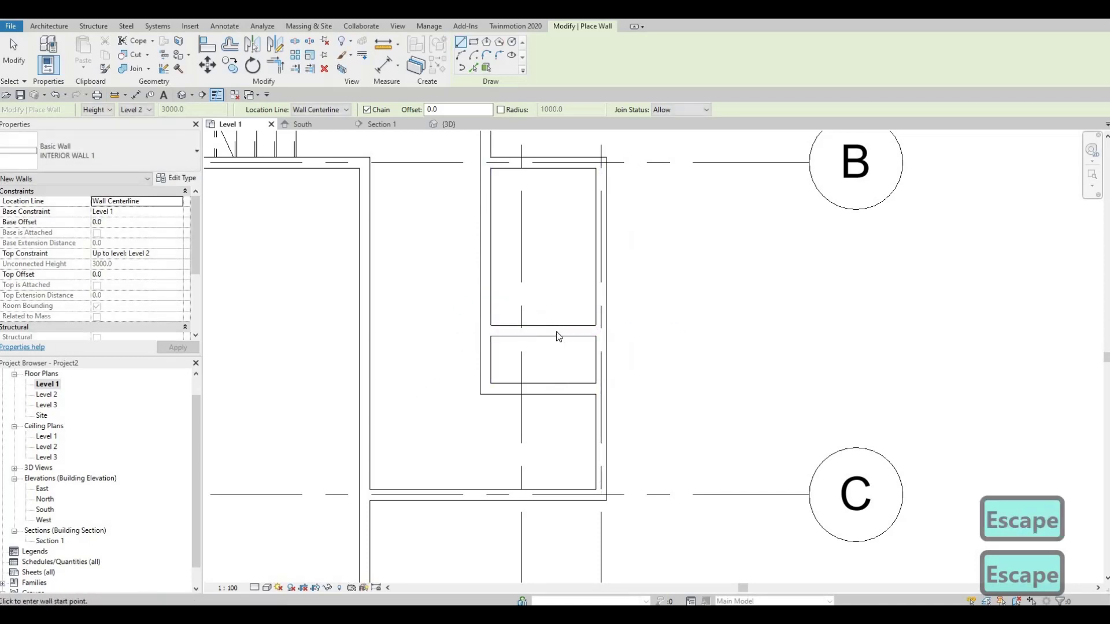
key("Escape")
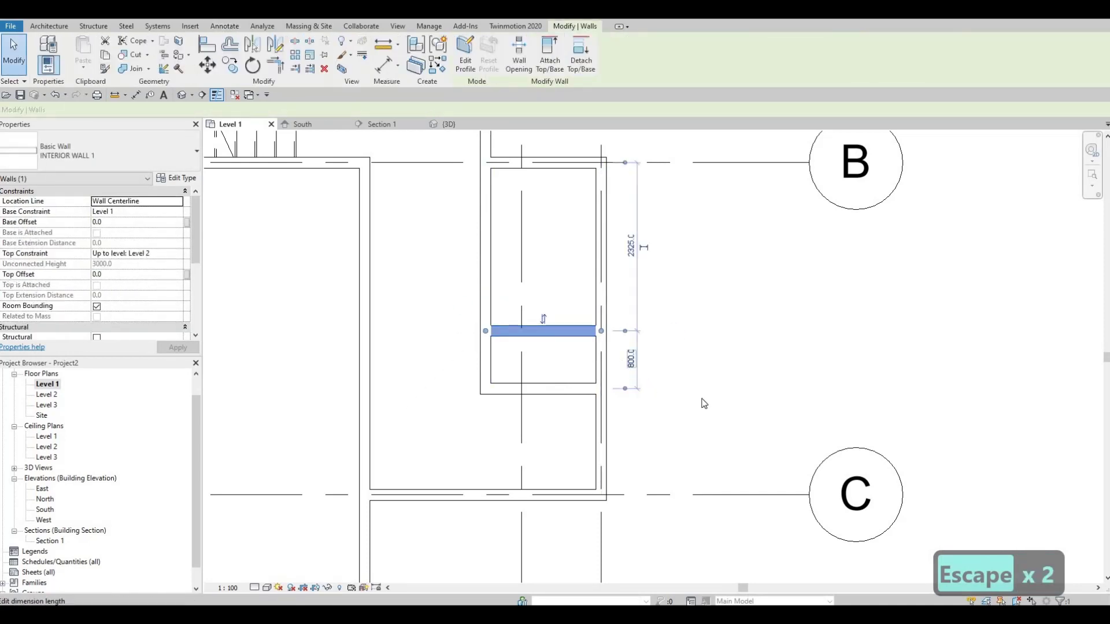
key("Escape")
key("Escape")
scroll(644, 377, "down", 2)
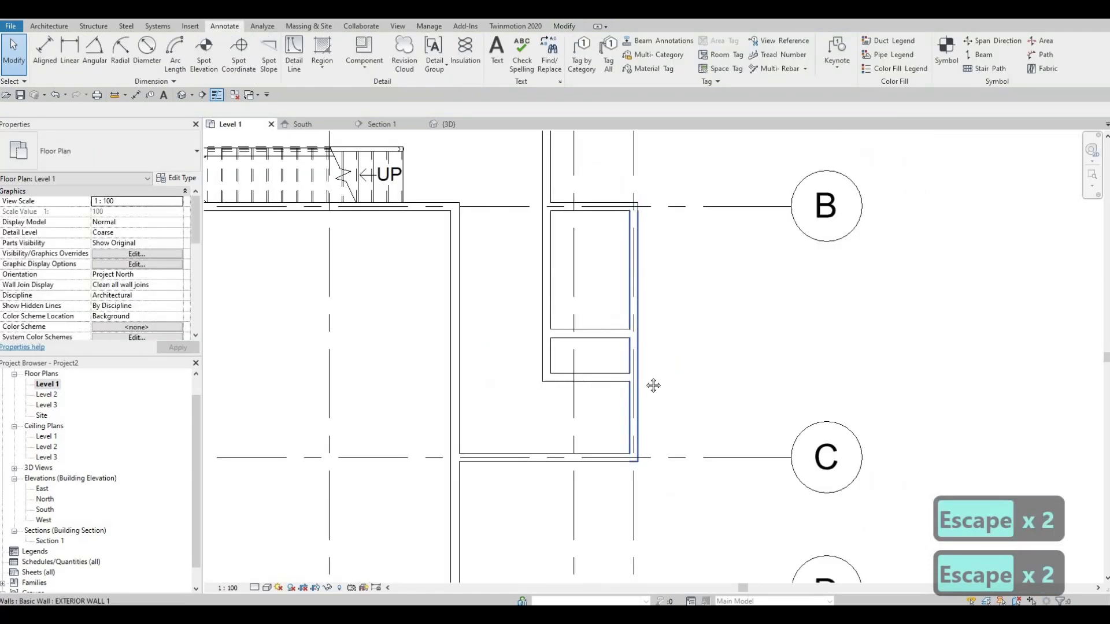
middle_click_drag(851, 351, 998, 435)
scroll(997, 436, "down", 2)
middle_click_drag(578, 347, 913, 346)
scroll(636, 347, "up", 3)
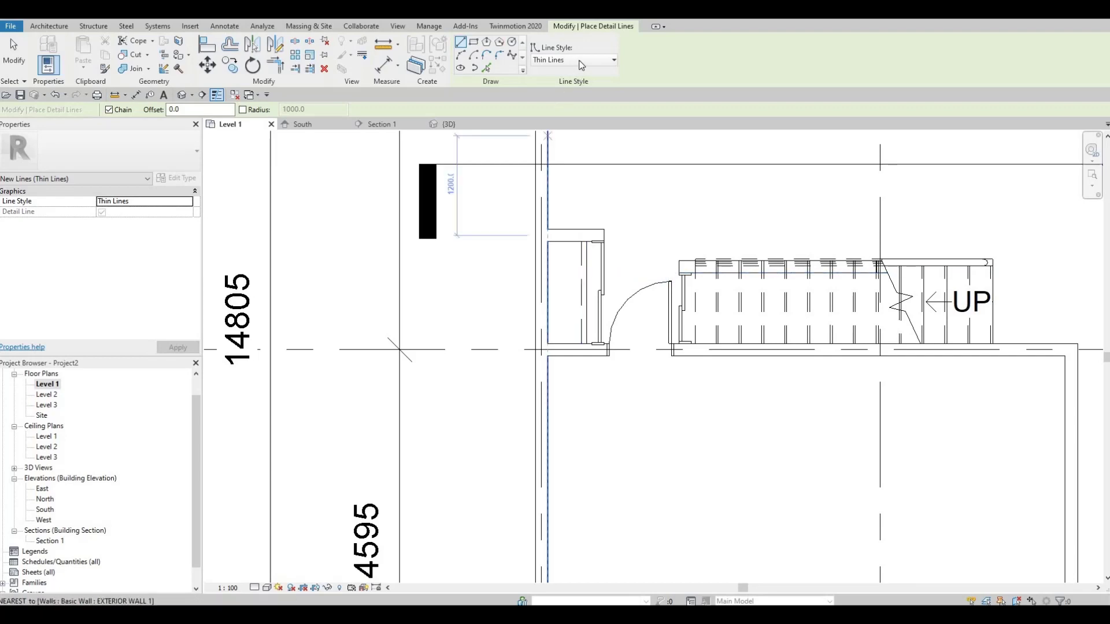
left_click(578, 60)
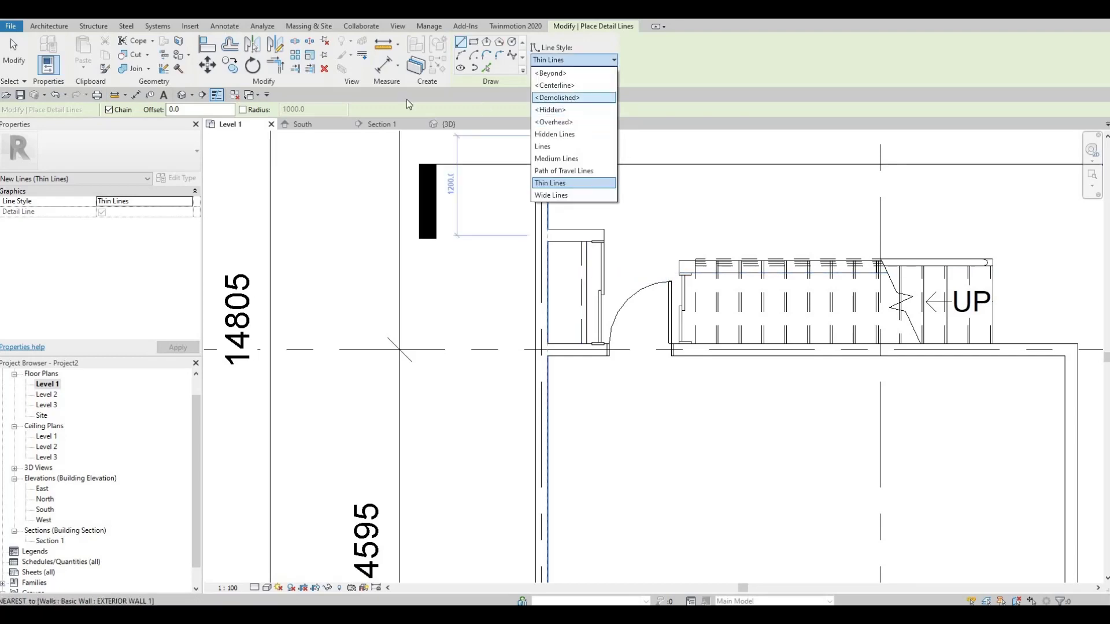
key("Escape")
key("Escape")
key("Escape")
key("Escape")
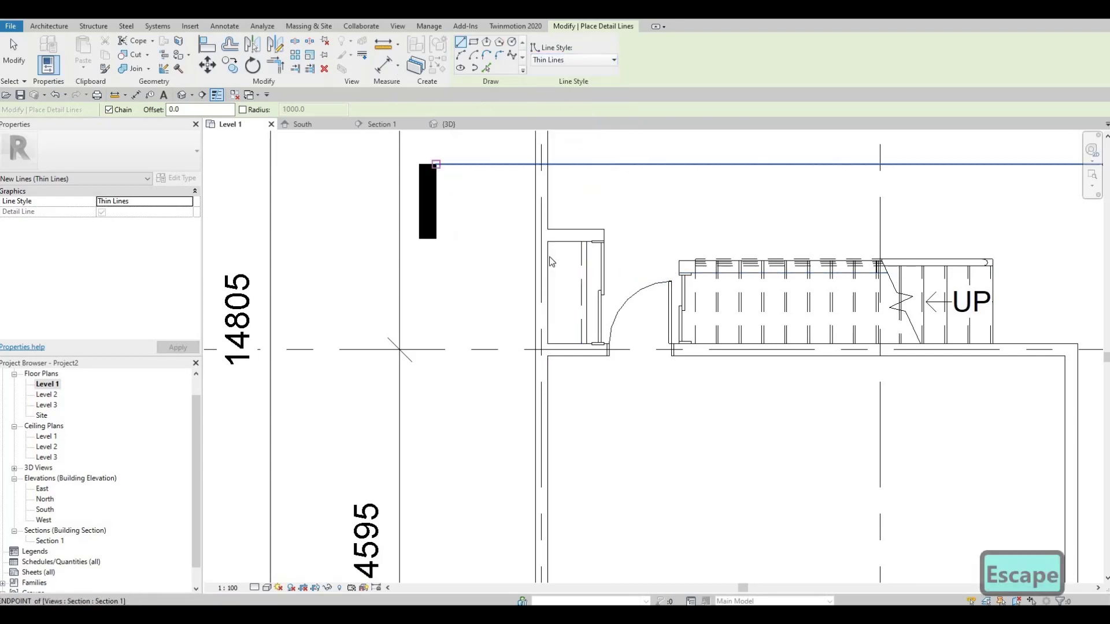
- Draw a <Demolished> detail line, matching the closet's dashed line, about 1480 mm across the narrow new compartment between its side walls
left_click(580, 419)
key("c")
key("s")
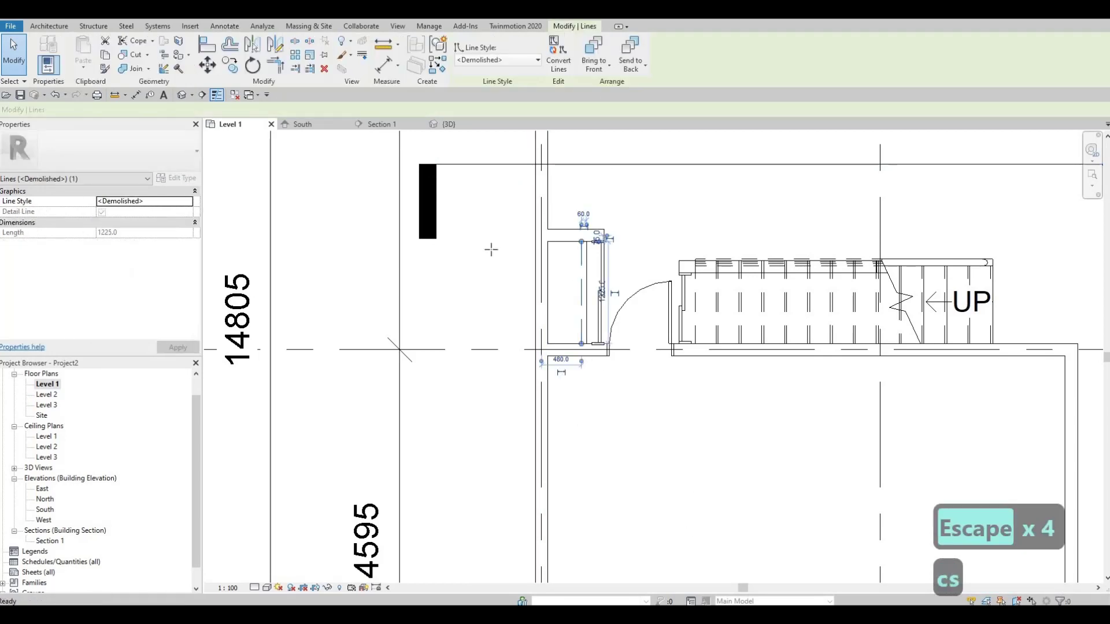
scroll(772, 411, "up", 5)
scroll(642, 386, "down", 3)
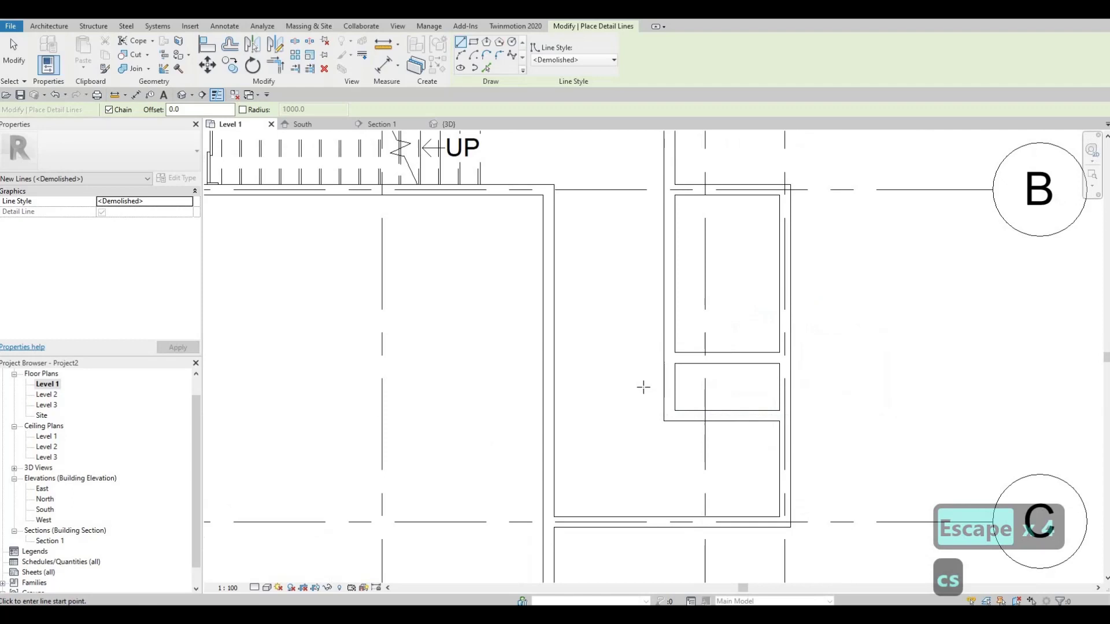
scroll(641, 384, "up", 5)
left_click(645, 386)
left_click(828, 385)
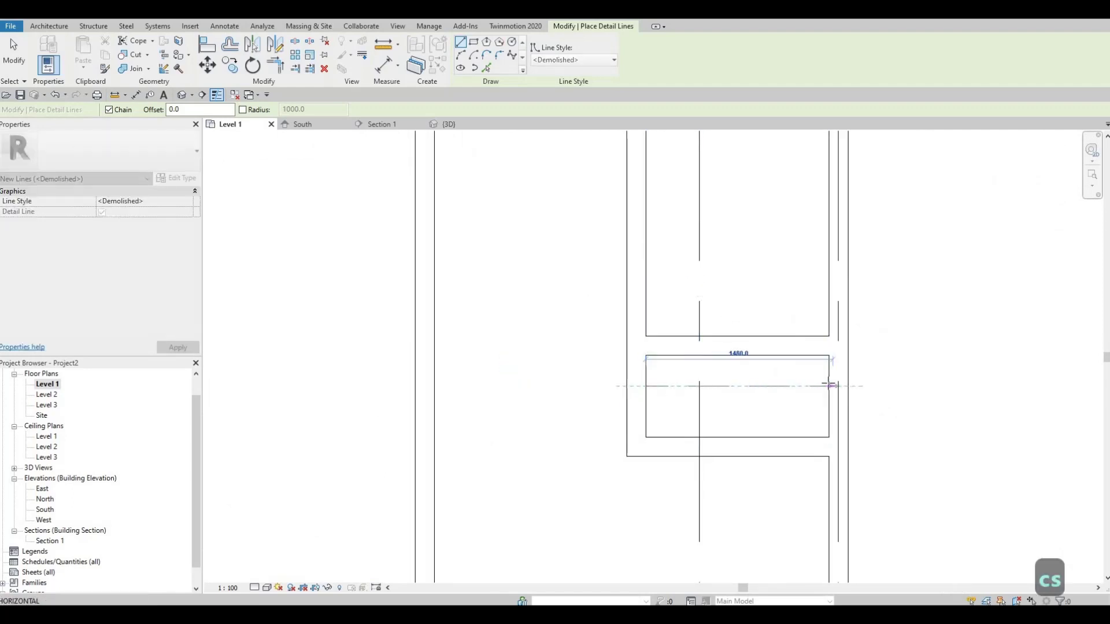
- Draw a second <Demolished> detail line about 1450 mm across the narrow closet, parallel to and just below the first, and finish placing lines
key("Escape")
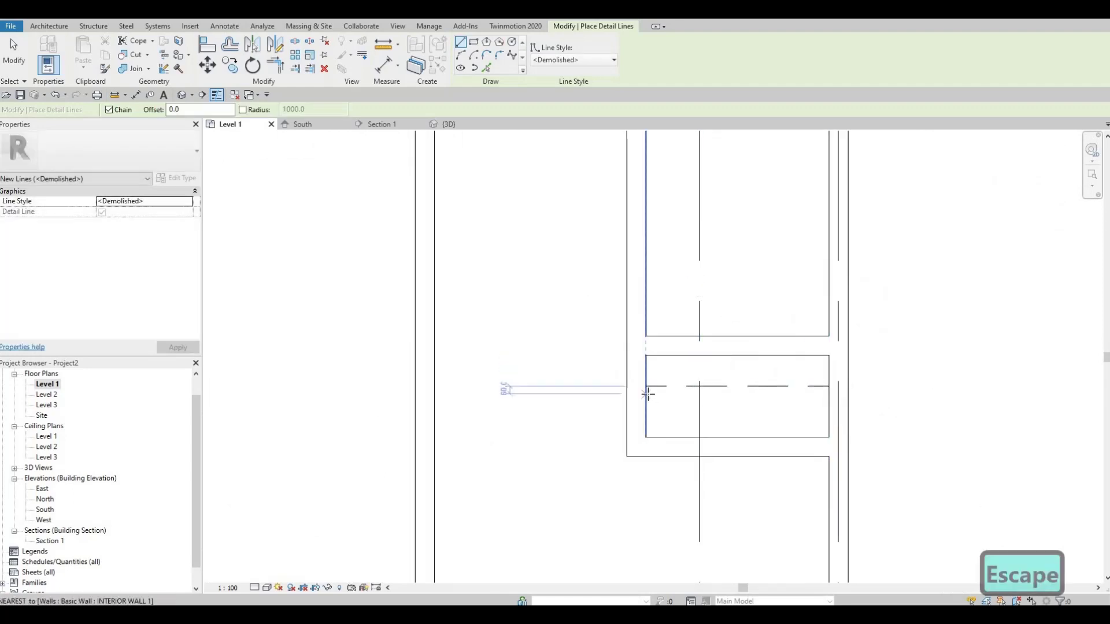
left_click(646, 394)
left_click(827, 394)
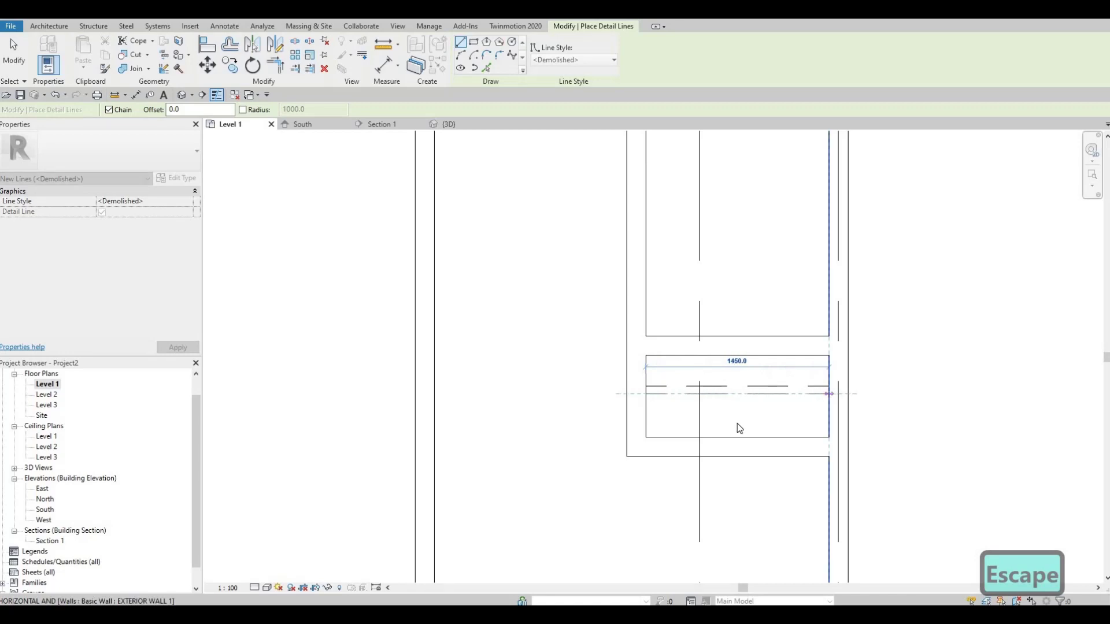
key("Escape")
key("Escape")
scroll(669, 396, "down", 3)
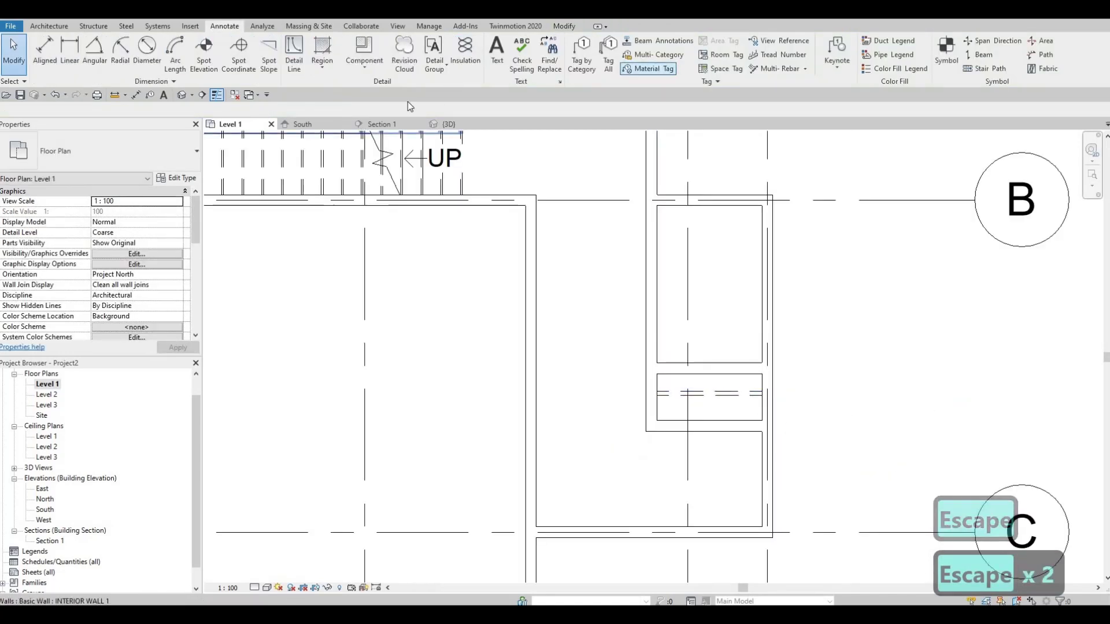
- Place a 1200 x 2000mm double sliding door like the existing closet's, centred in the new closet's lower wall between its side walls
scroll(396, 293, "up", 1)
scroll(396, 293, "down", 1)
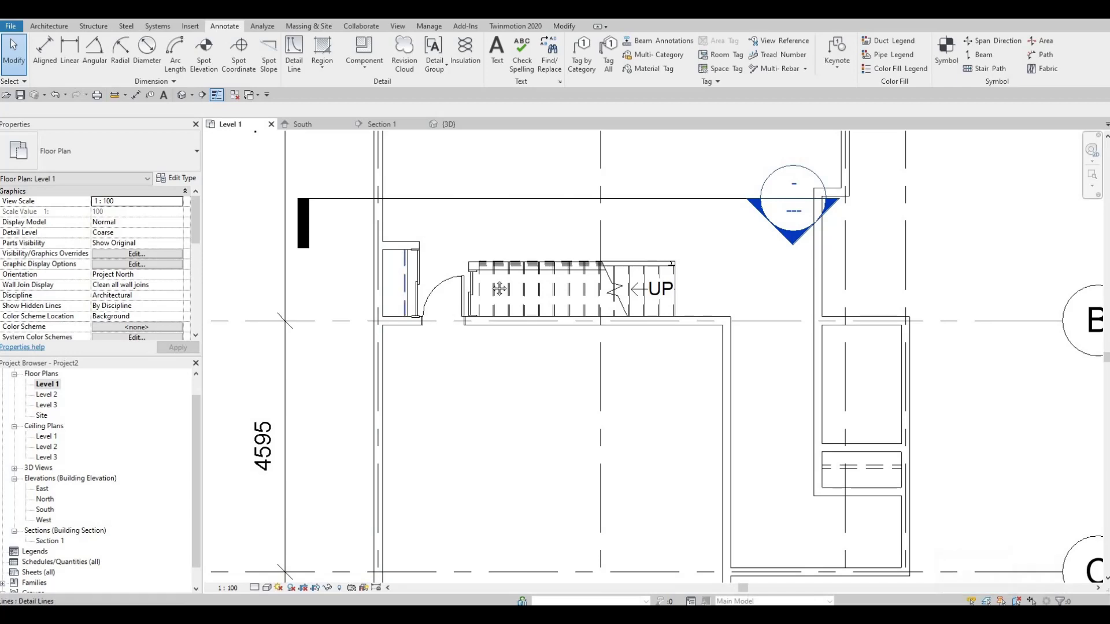
scroll(635, 370, "down", 2)
key("Escape")
scroll(642, 382, "up", 2)
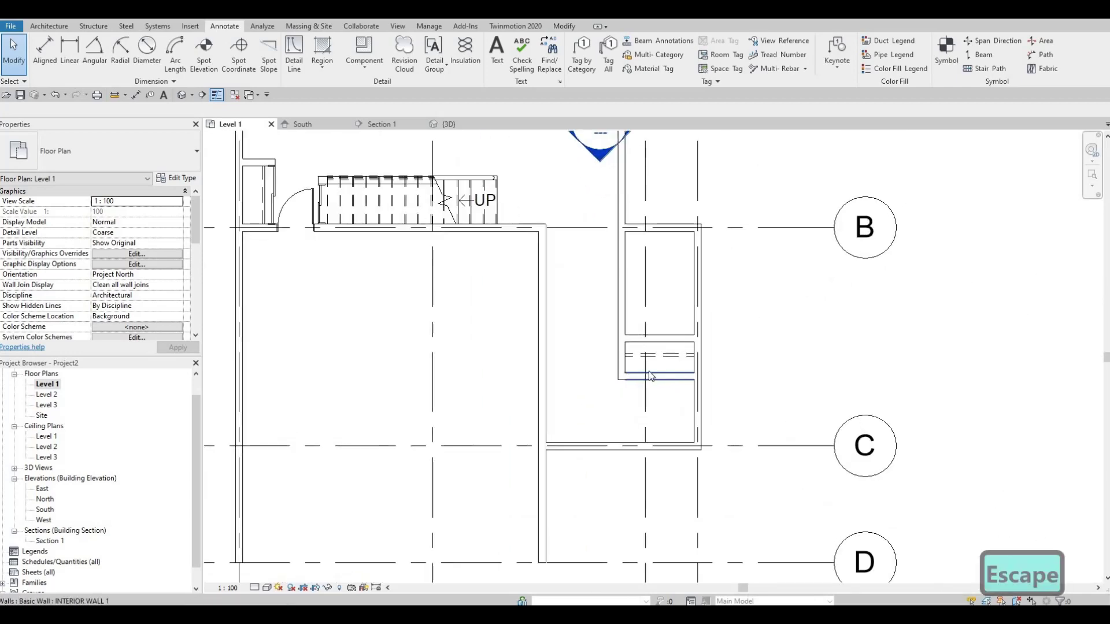
scroll(538, 306, "down", 1)
scroll(497, 300, "up", 2)
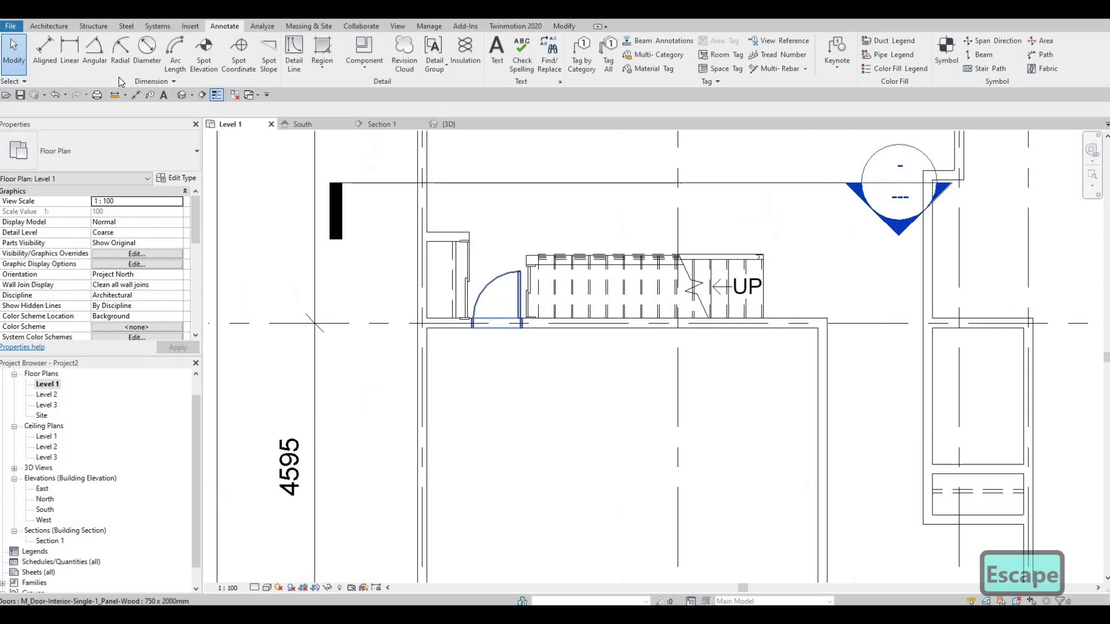
left_click(469, 289)
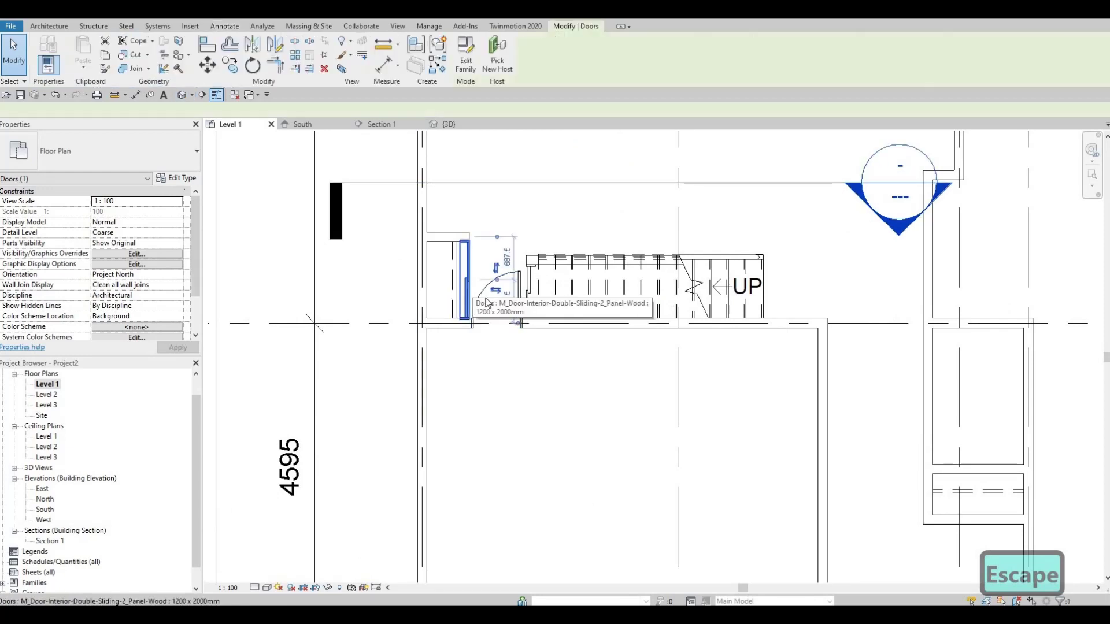
key("c")
key("s")
scroll(698, 362, "down", 1)
scroll(578, 360, "up", 2)
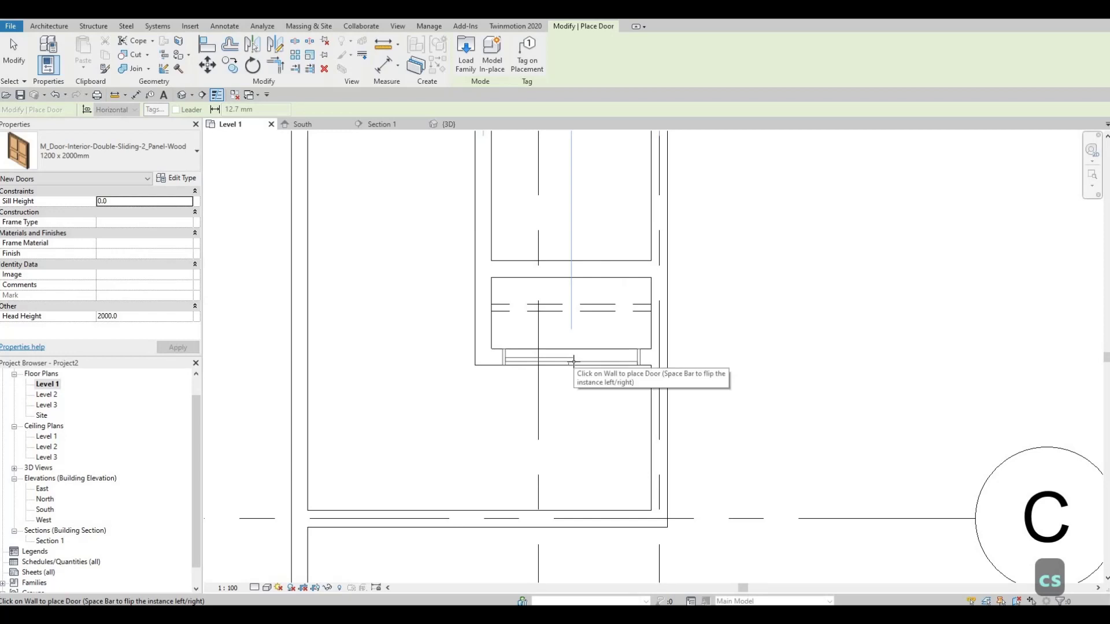
key("Escape")
key("Escape")
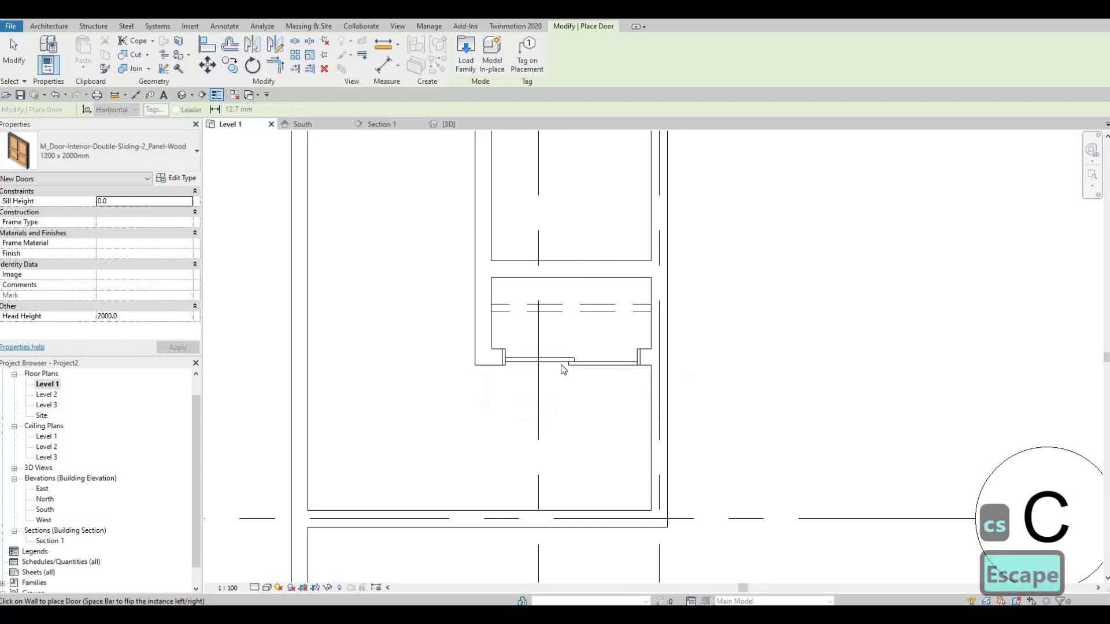
- Try the 1200 x 2100mm and 1500 x 2000mm types on the new closet's sliding door
left_click(573, 360)
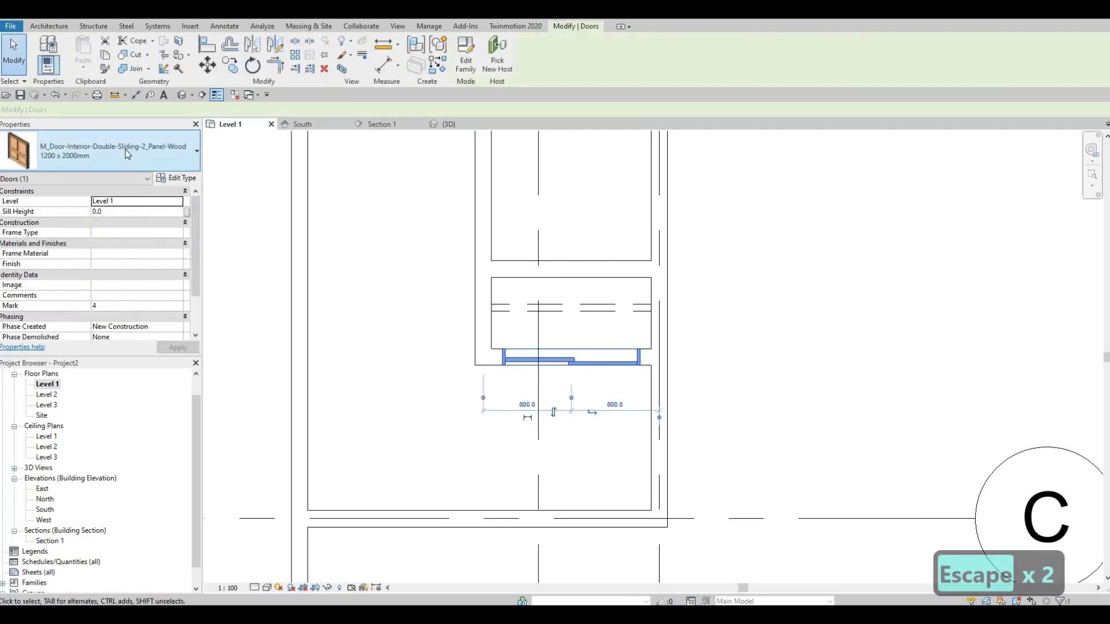
left_click(121, 151)
left_click(85, 243)
left_click(78, 155)
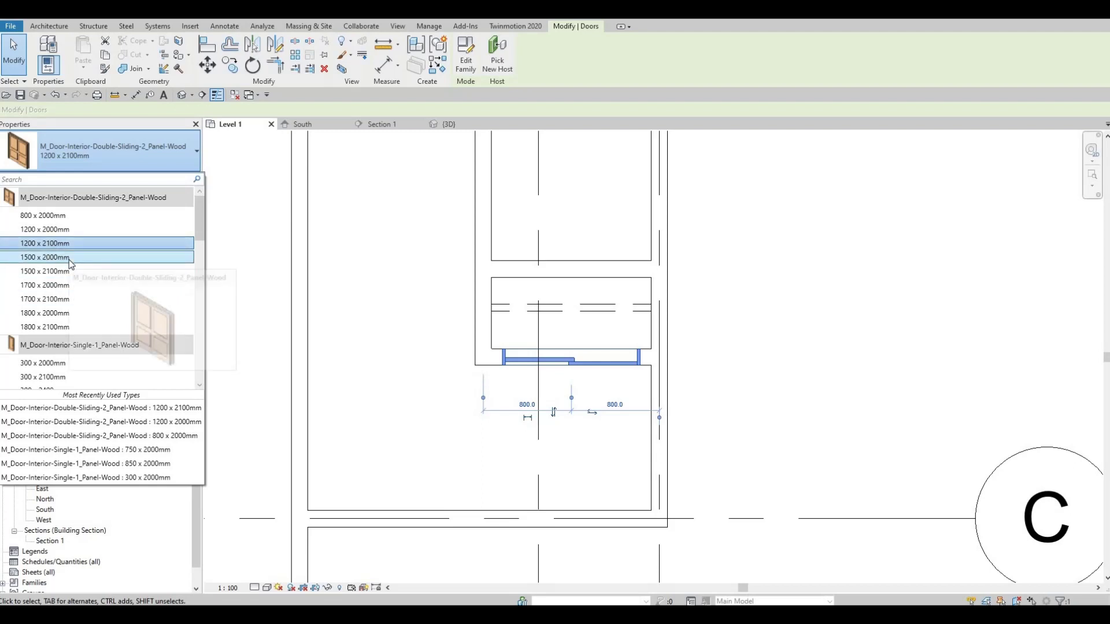
key("Escape")
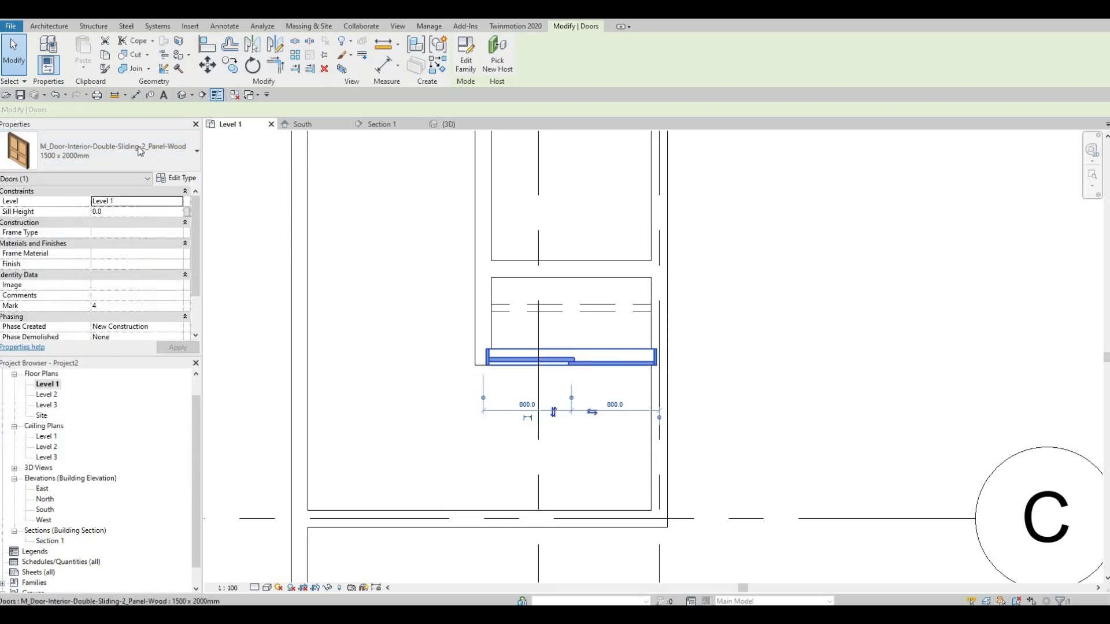
- Return the new closet's sliding door to the 1200 x 2000mm type and deselect it
left_click(115, 152)
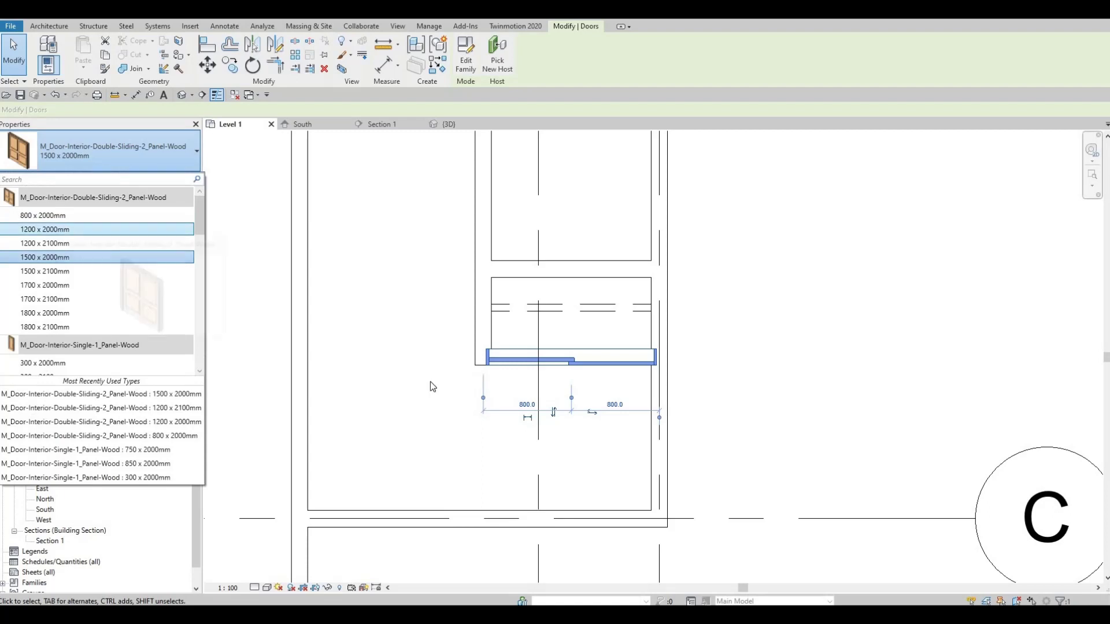
left_click(87, 226)
middle_click_drag(520, 380, 583, 367)
scroll(584, 367, "down", 1)
key("Escape")
key("Escape")
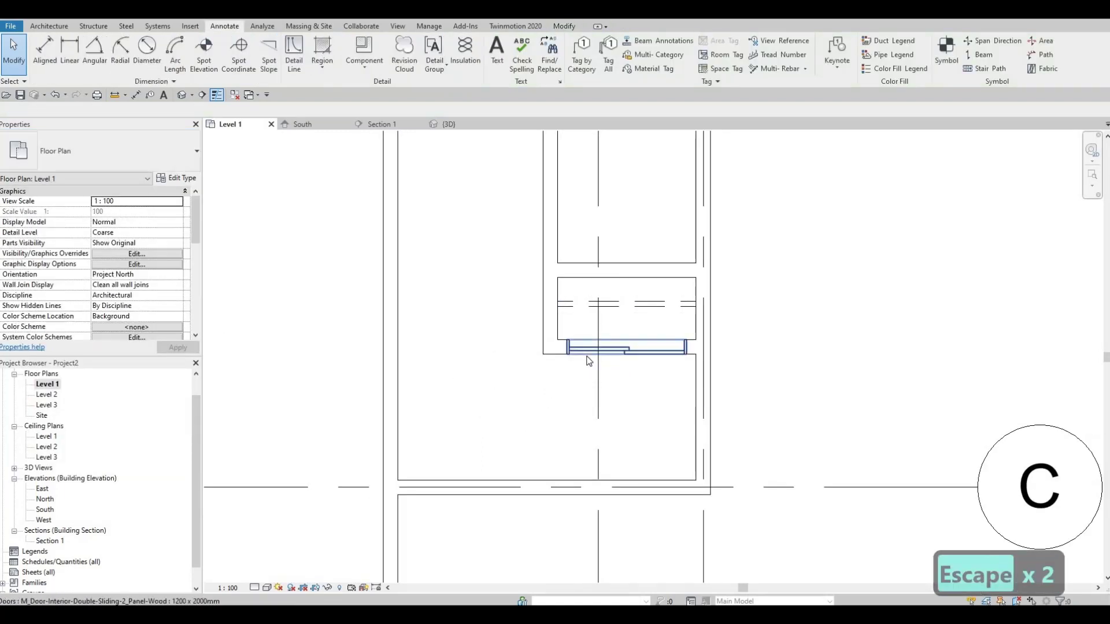
- Nudge the new closet's sliding door slightly left along its wall, to 780 mm from the left reference and 820 mm from the right
left_click(587, 357)
key("Tab")
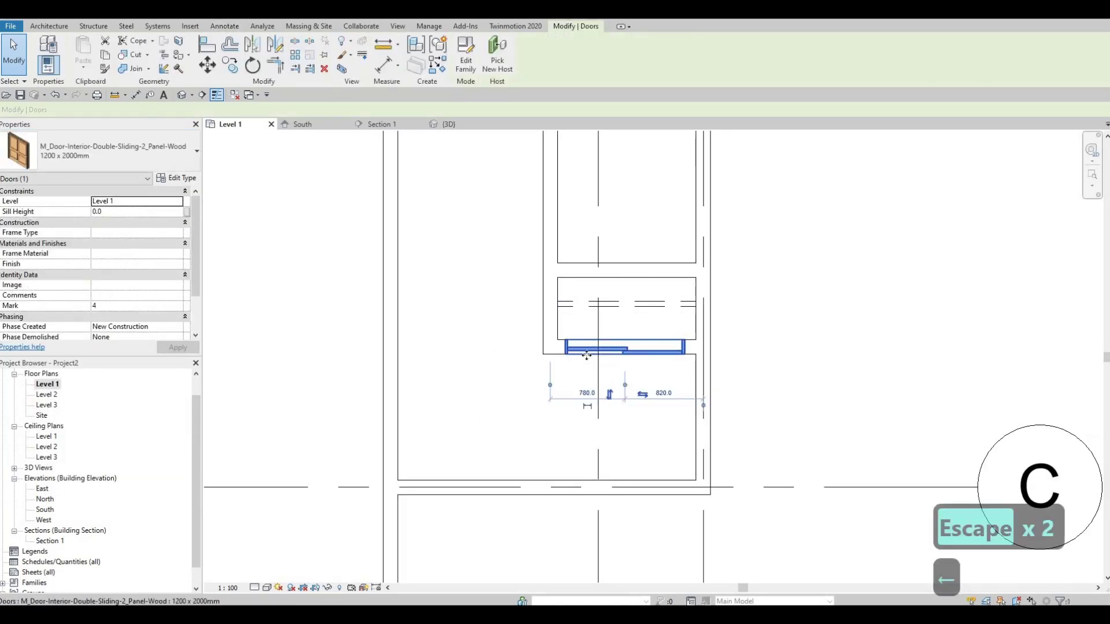
key("Escape")
key("Escape")
key("Escape")
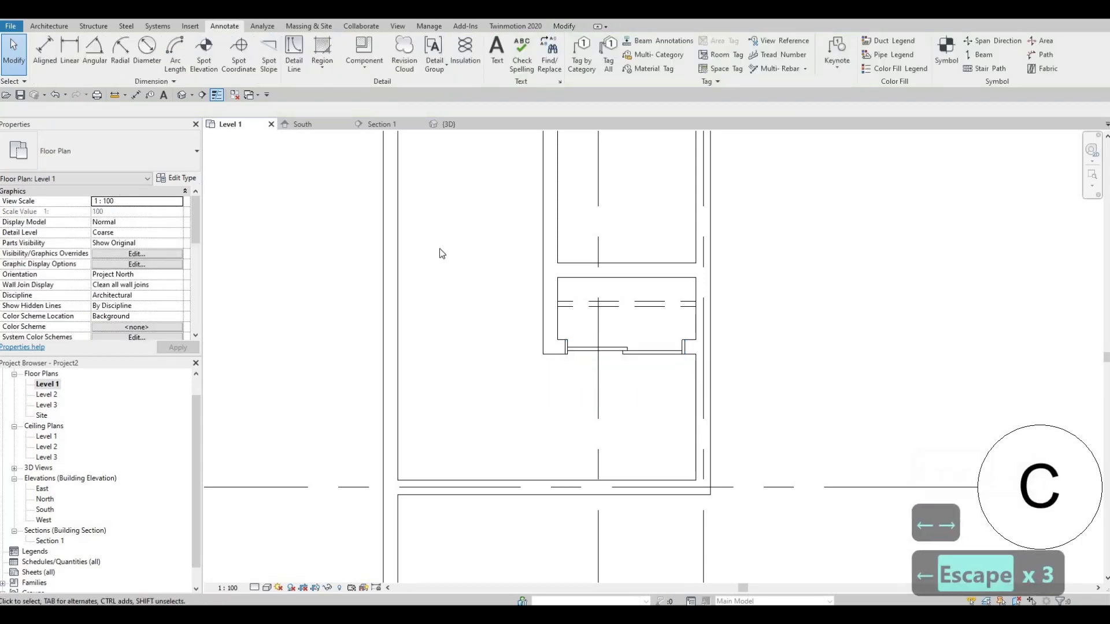
left_click(581, 351)
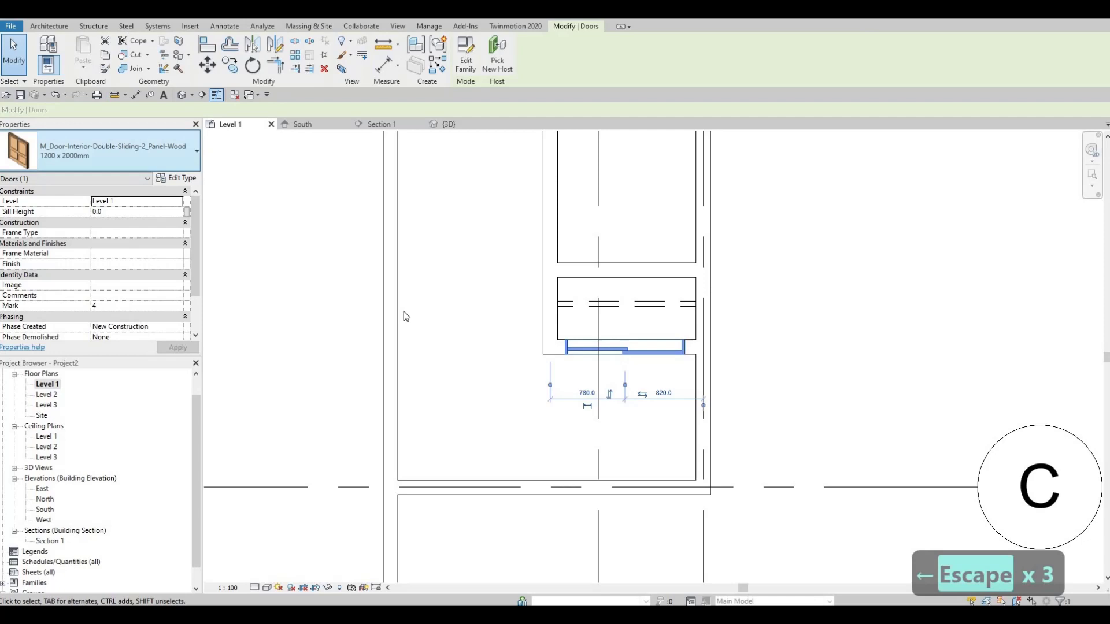
middle_click_drag(546, 341, 554, 335)
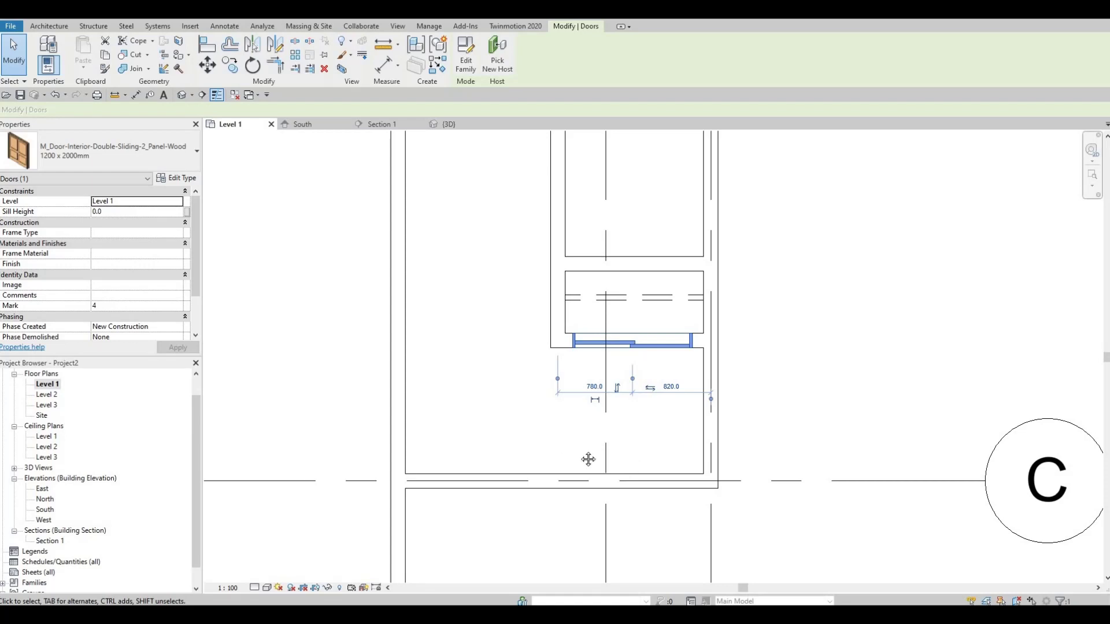
key("Escape")
scroll(550, 483, "down", 2)
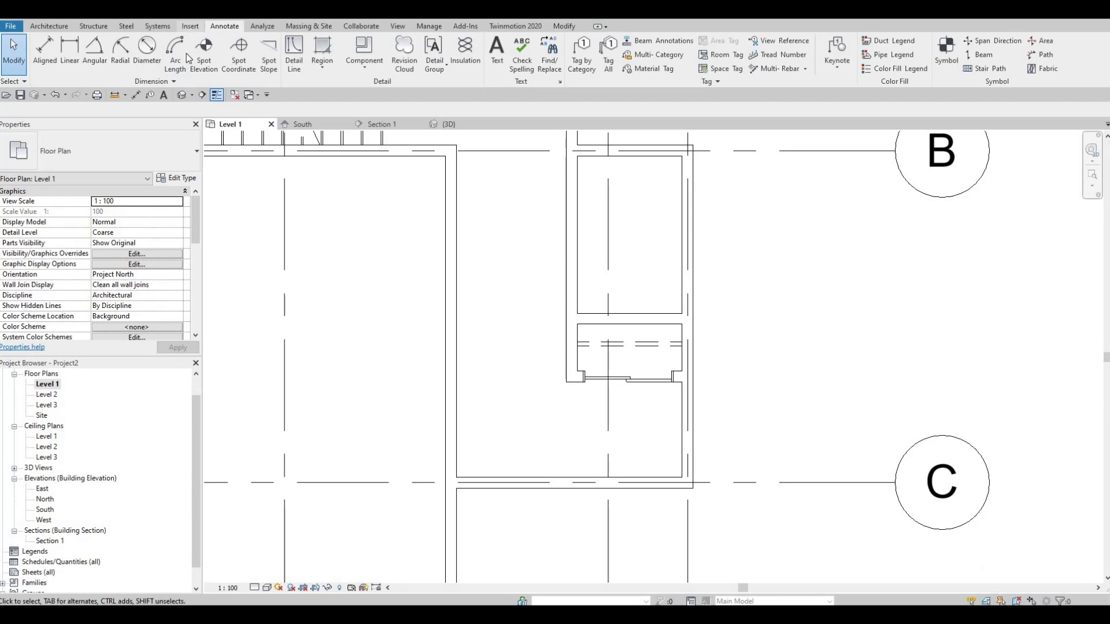
- Compare the Residential door families available for loading and open M_Door-Exterior-Double-Full Glass-Wood_Clad
left_click(190, 27)
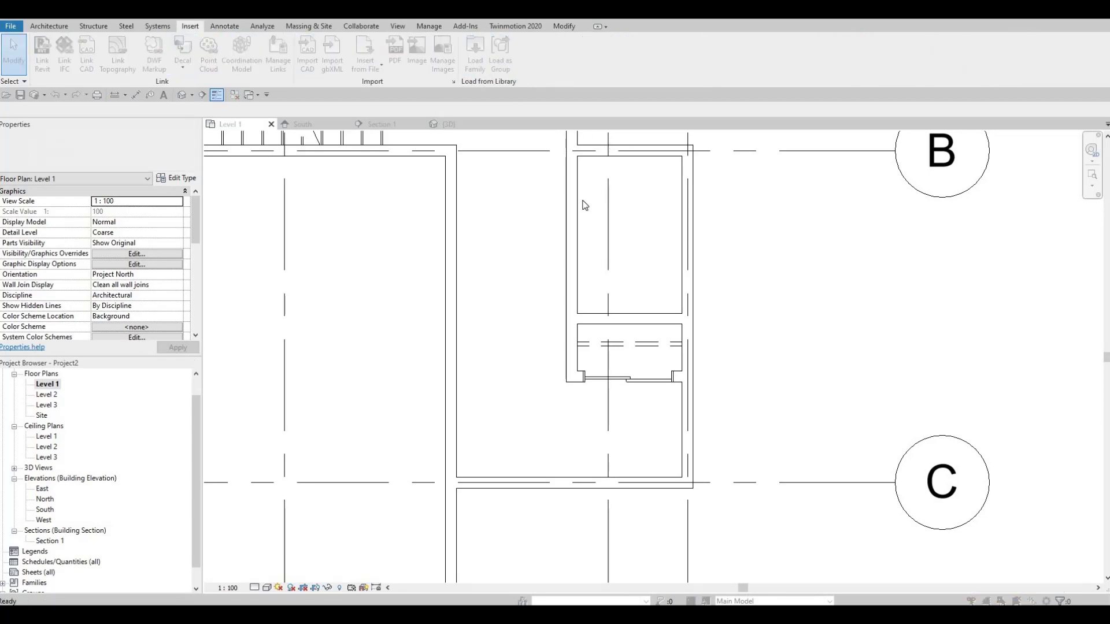
left_click(475, 275)
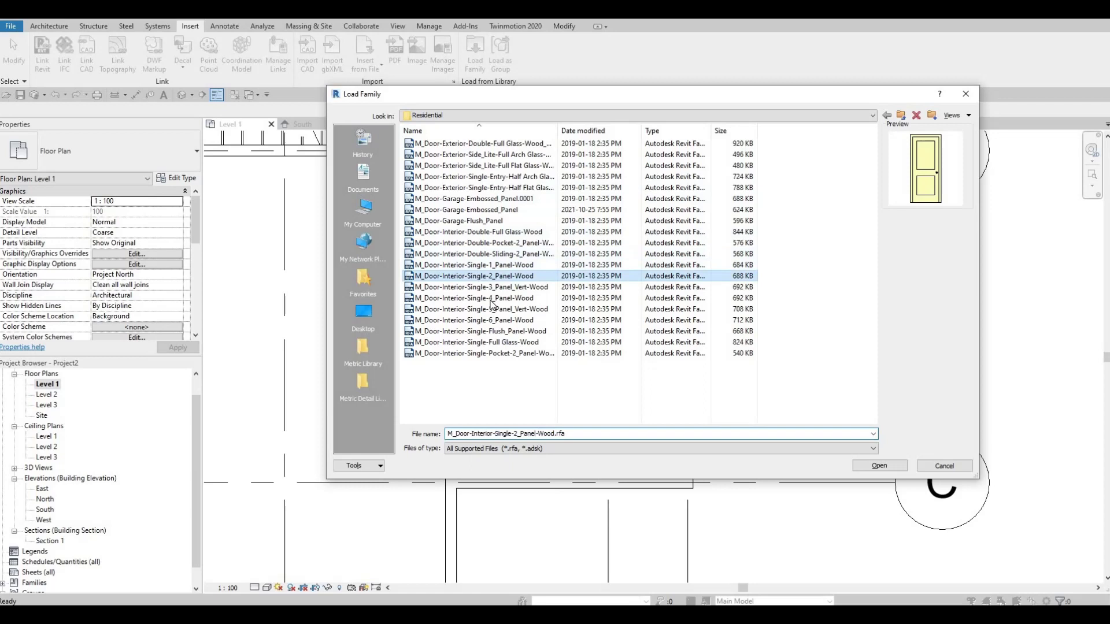
left_click(461, 176)
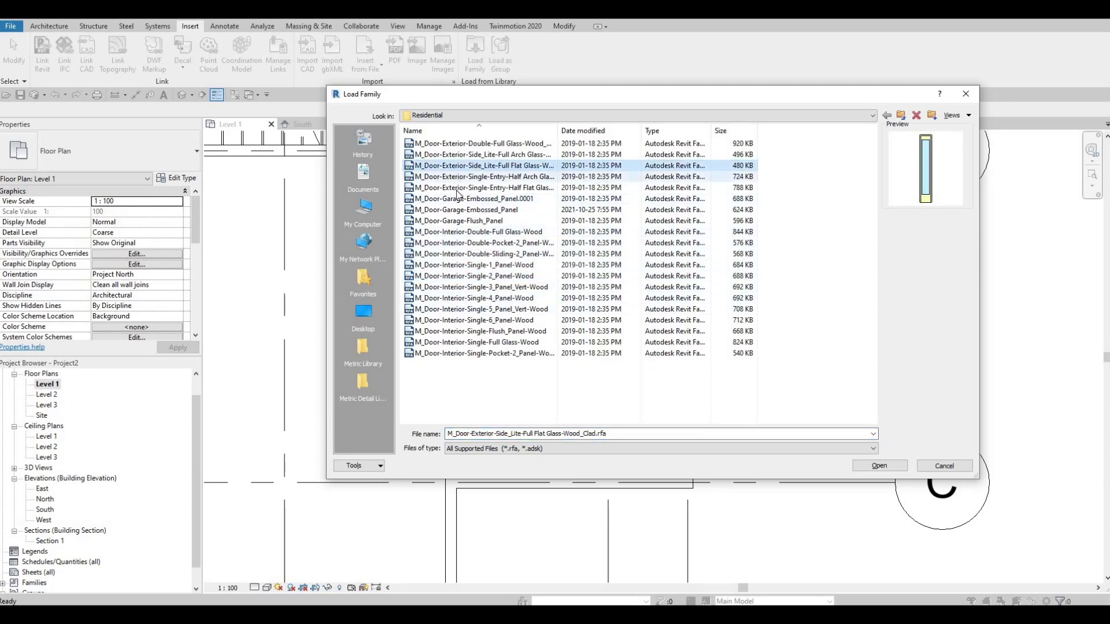
left_click(461, 187)
left_click(462, 209)
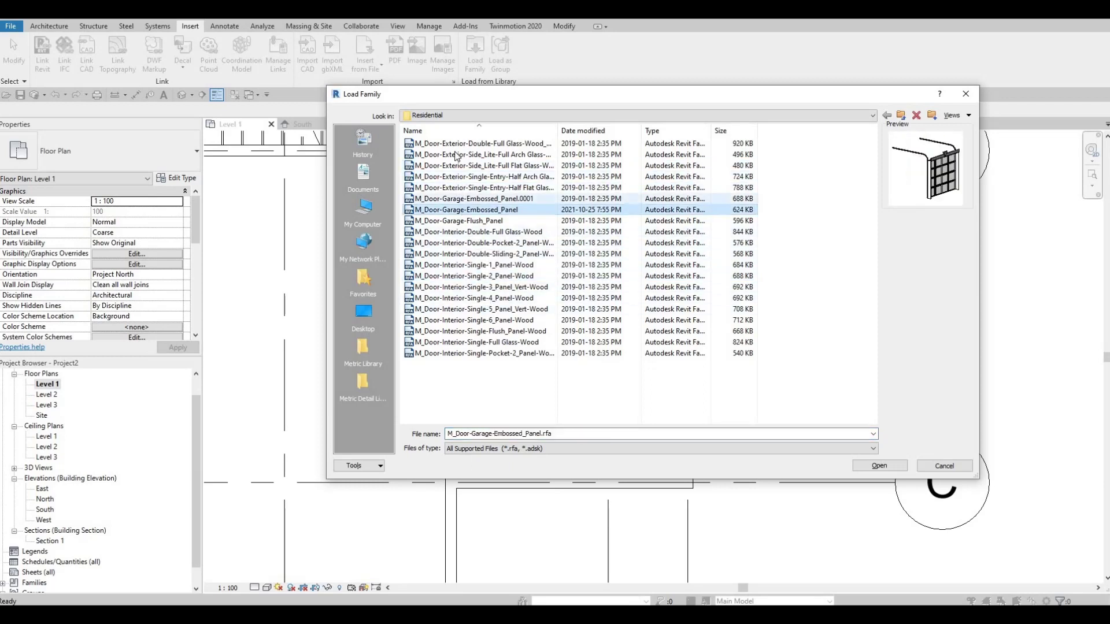
left_click(457, 155)
left_click(462, 144)
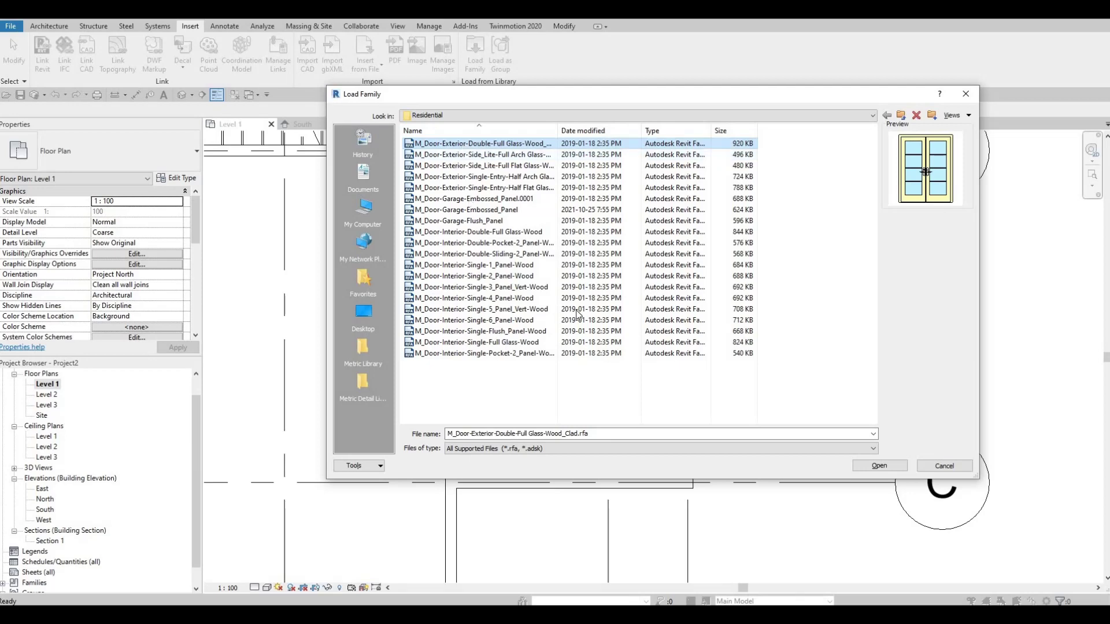
left_click(880, 465)
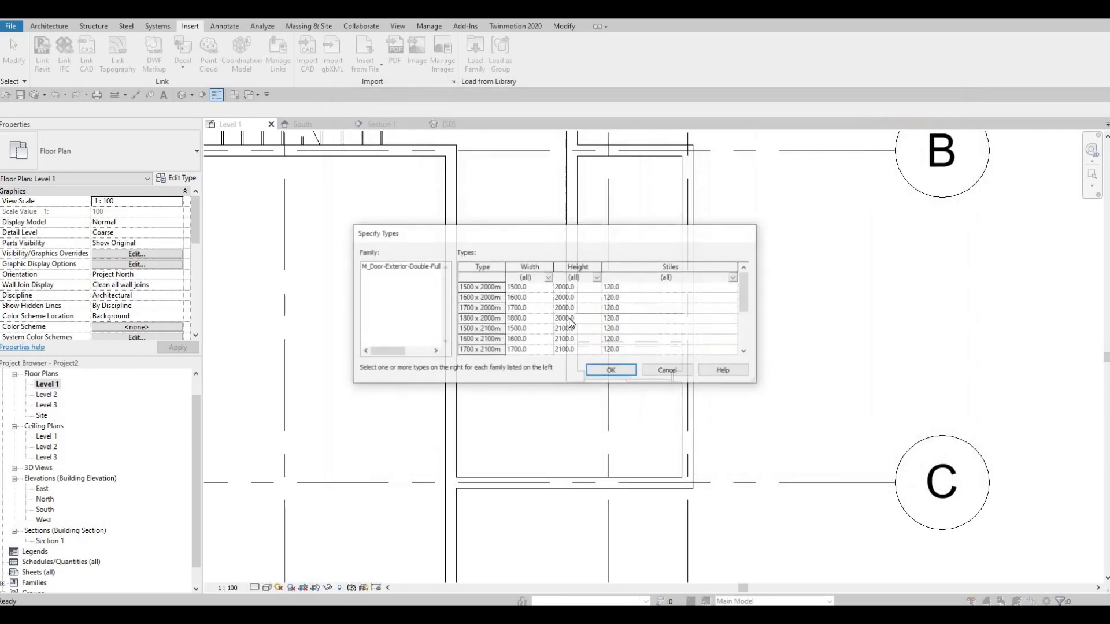
- Select all listed types of the exterior double full-glass door family and load them into the project
left_click(494, 297)
scroll(485, 341, "down", 2)
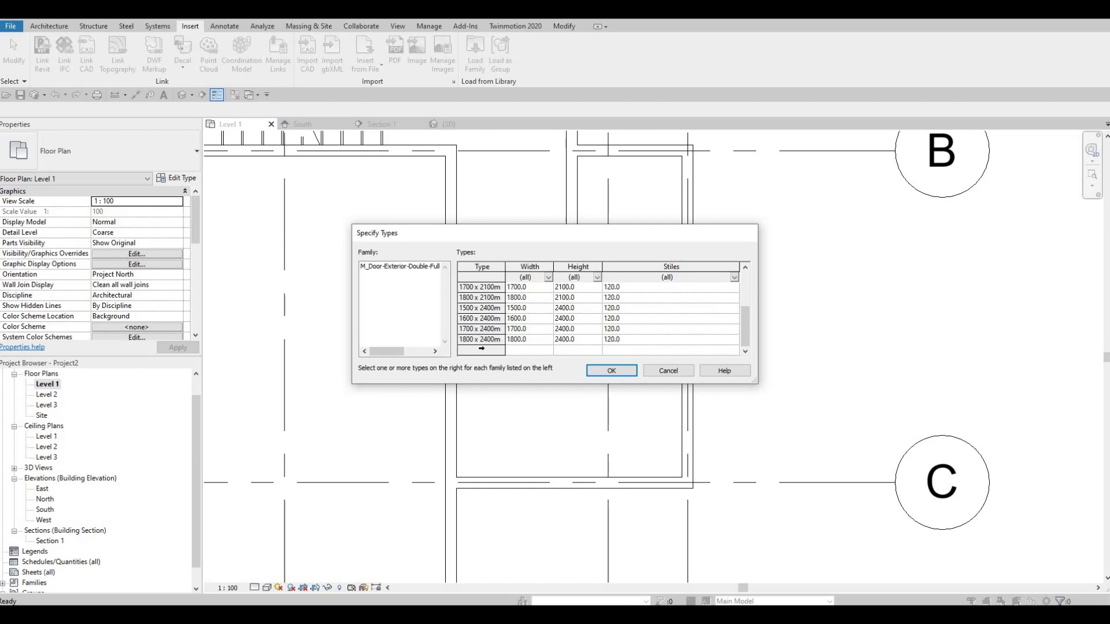
key("ctrl+a")
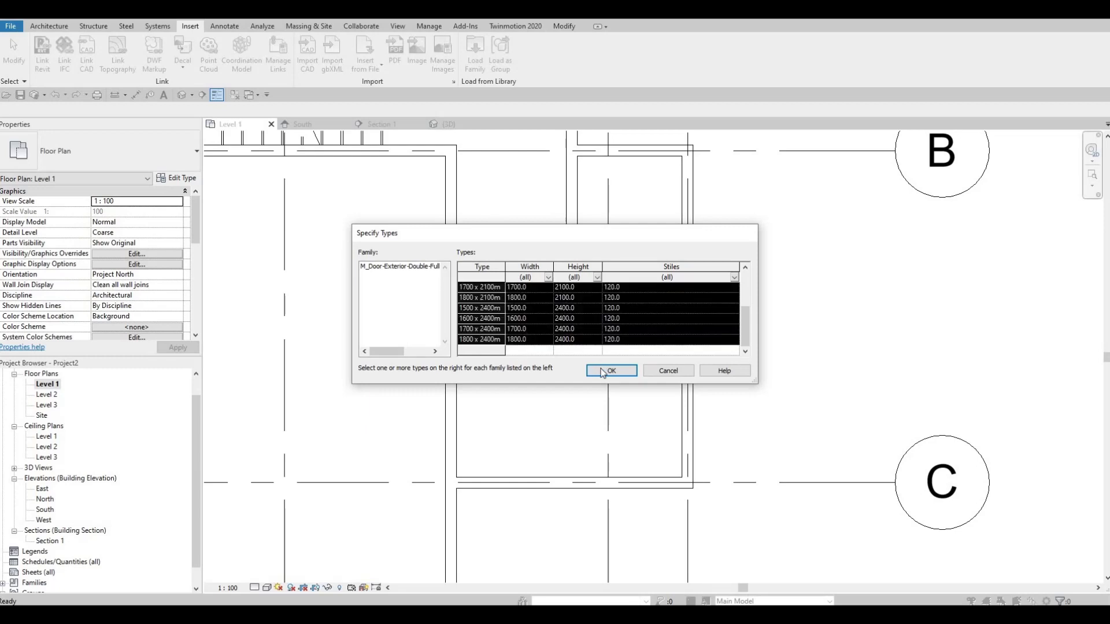
left_click(603, 371)
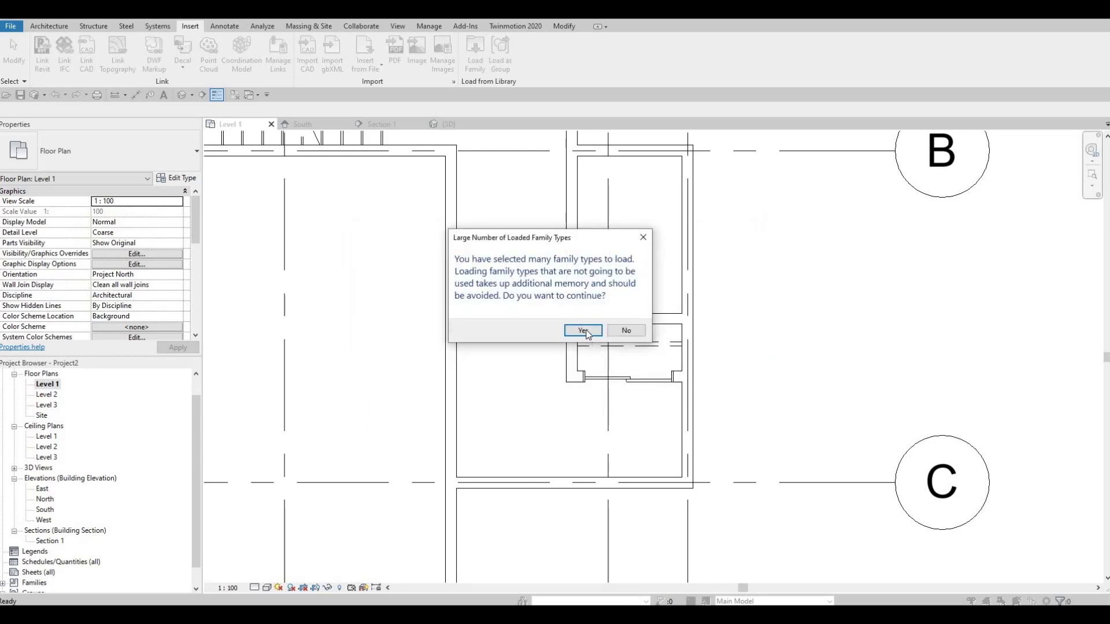
left_click(581, 330)
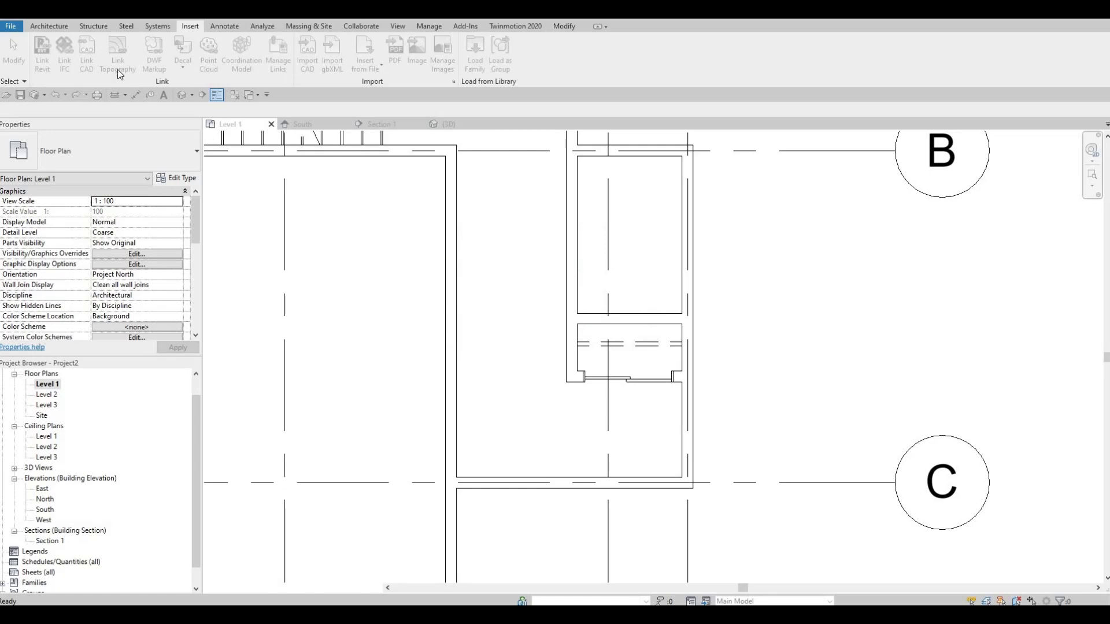
- Place a 1500 x 2000mm M_Door-Exterior-Double-Full Glass-Wood_Clad door in the grid C exterior wall below the closet, opening inward
left_click(41, 26)
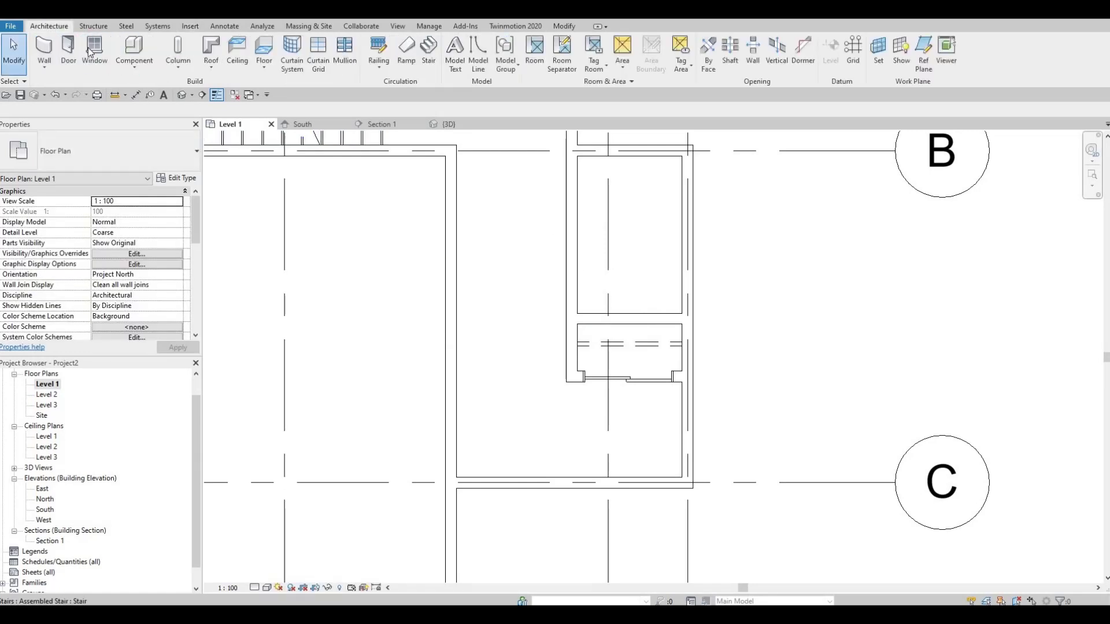
left_click(74, 51)
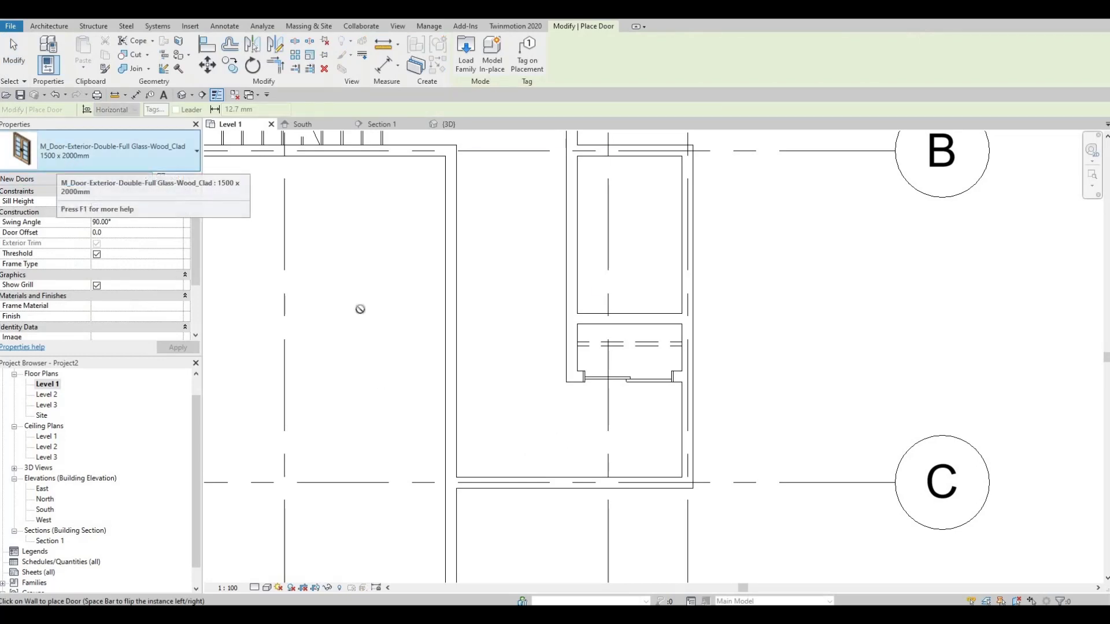
left_click(533, 478)
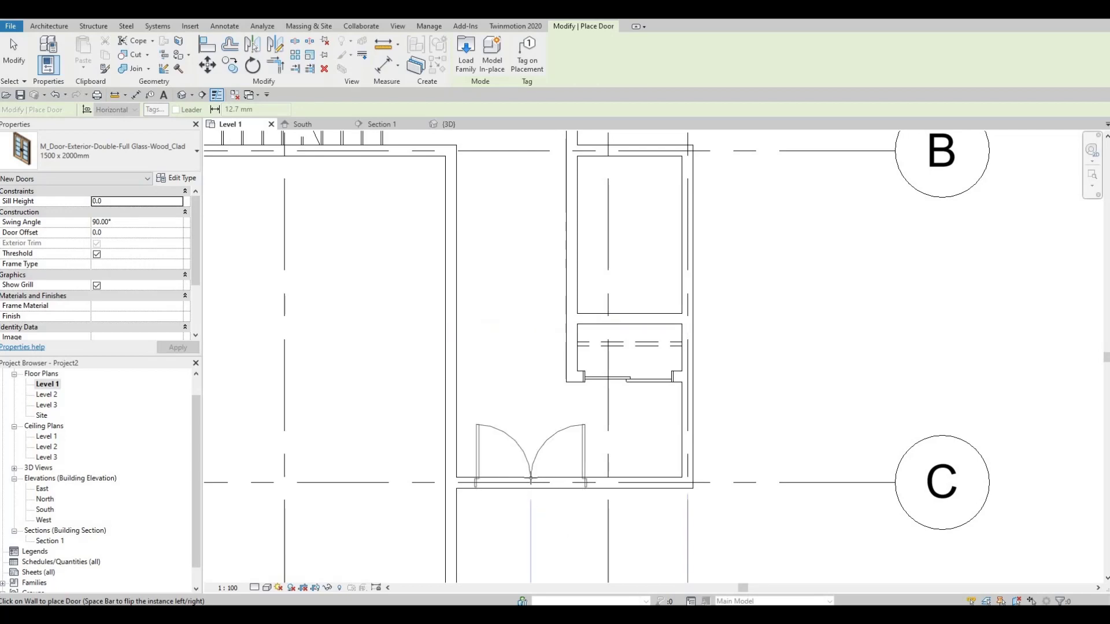
middle_click_drag(520, 509, 529, 463)
key("Escape")
key("Escape")
key("Escape")
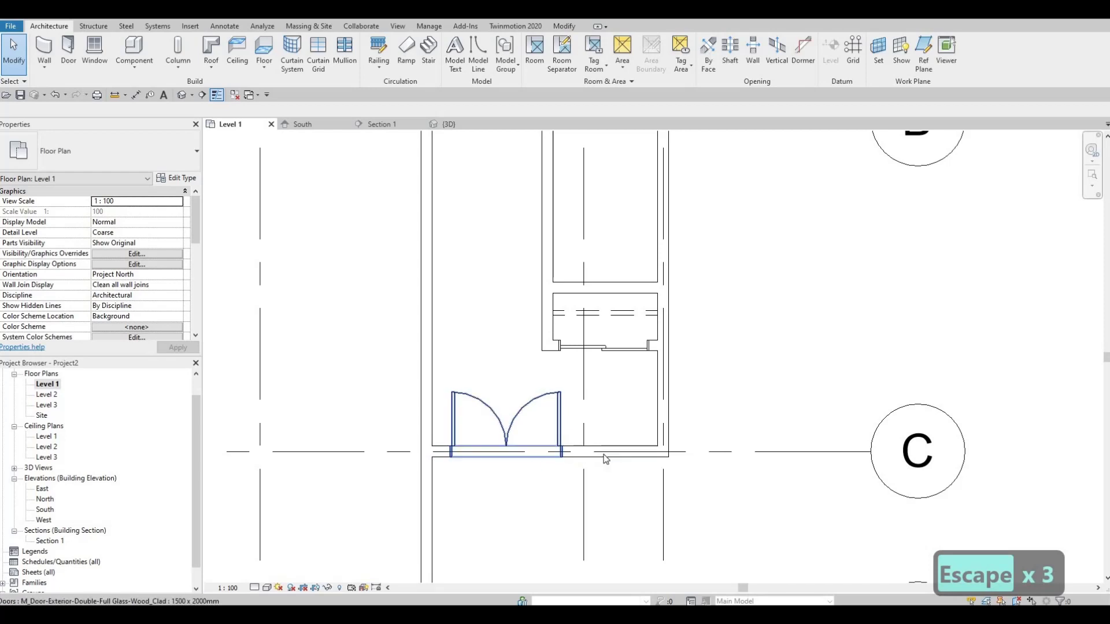
- Move the exterior double door right along the grid C wall to roughly midway between the side walls
left_click(558, 426)
left_click_drag(587, 430, 541, 441)
key("Escape")
scroll(729, 358, "down", 5)
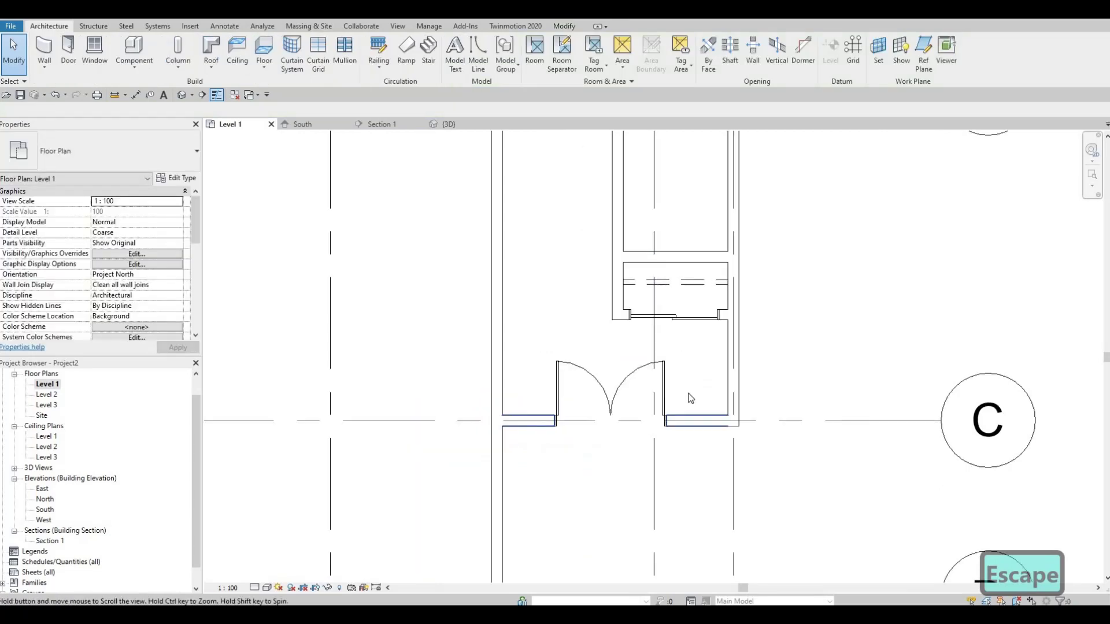
scroll(709, 382, "up", 1)
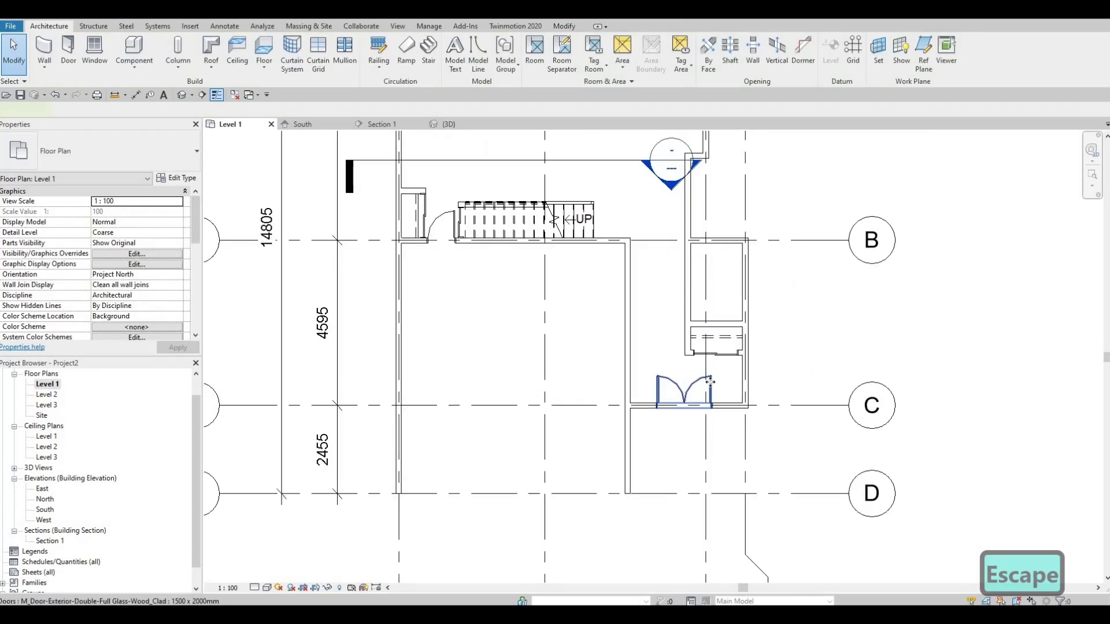
- Nudge the exterior double door three increments further right along the grid C wall
left_click(709, 382)
key("Right")
key("Right")
key("Right")
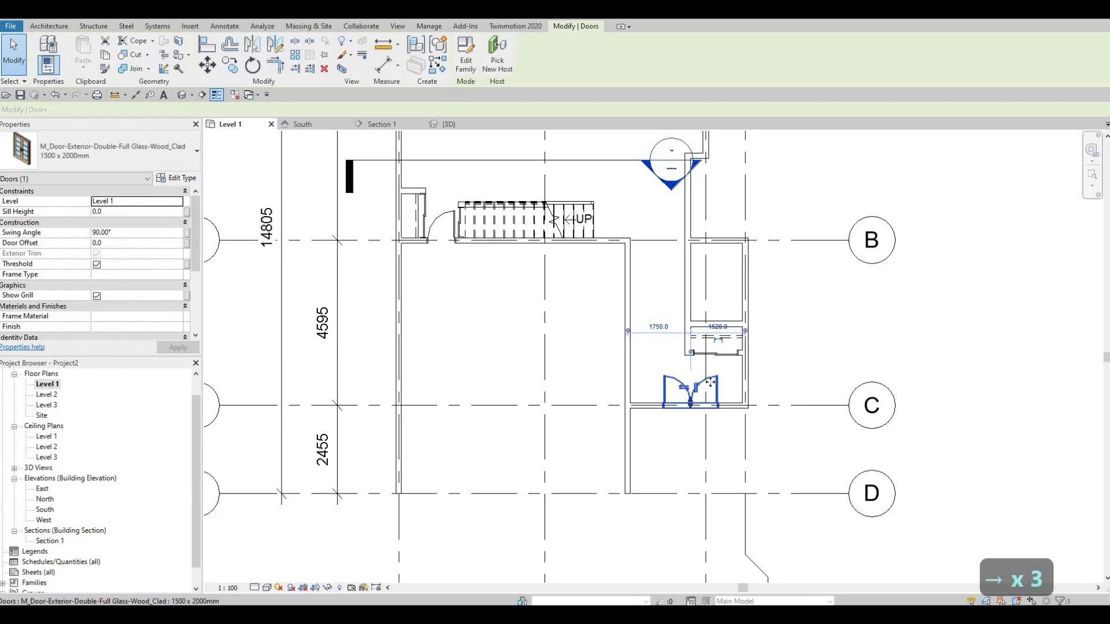
key("Escape")
key("Escape")
- Place a matching 750 x 2000mm M_Door-Interior-Single-1_Panel-Wood door midway along the left wall of the small room below grid B, swinging inward
scroll(668, 378, "down", 1)
scroll(674, 364, "up", 3)
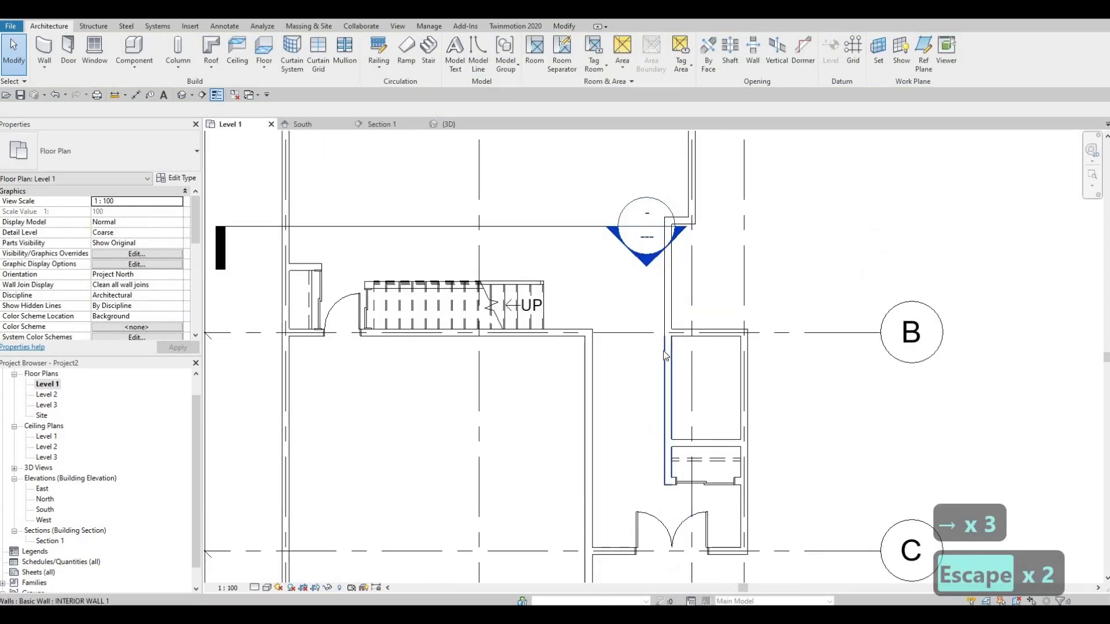
left_click(330, 333)
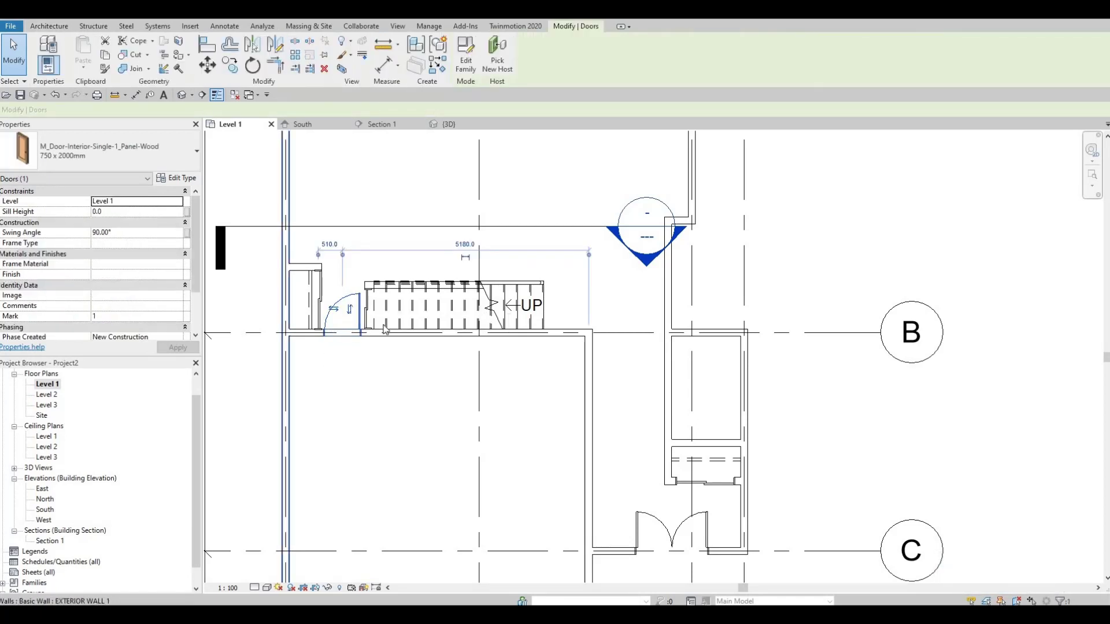
key("c")
key("s")
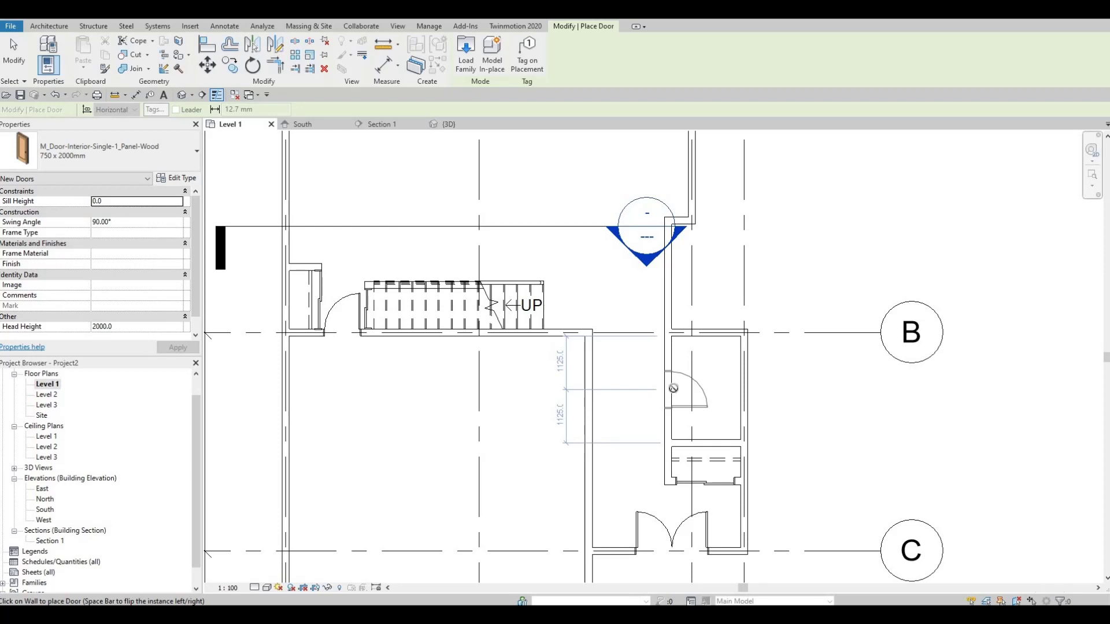
key("Escape")
key("Escape")
key("Escape")
middle_click_drag(604, 376, 581, 362)
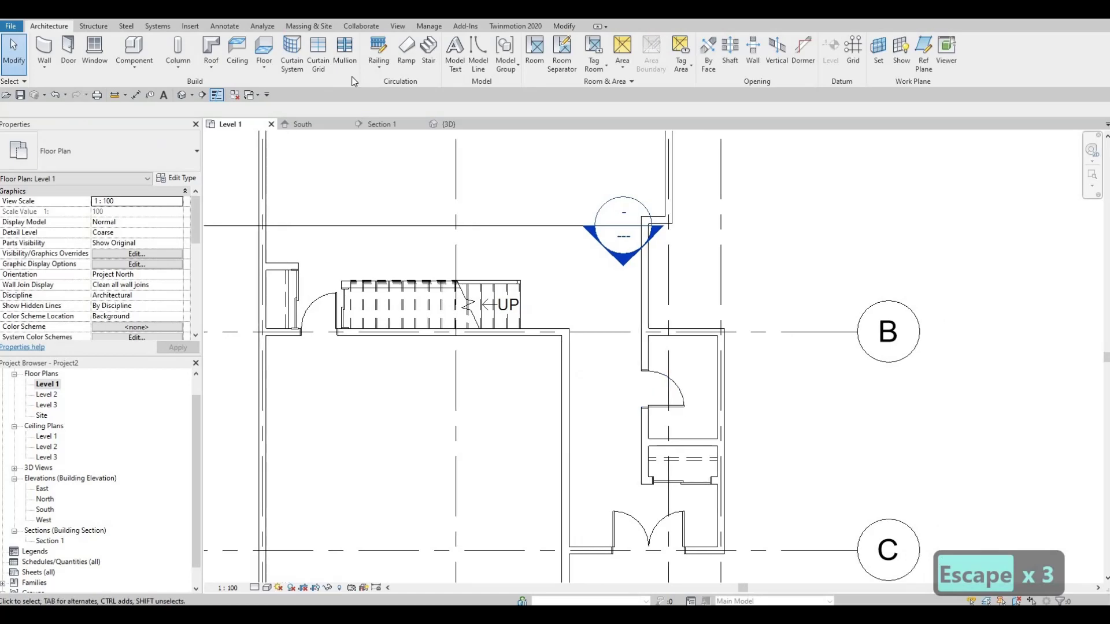
- Load the M_Toilet-Domestic-2D family from the Canada library's Plumbing > Architectural > Fixtures > Water Closets folder
left_click(191, 26)
left_click(484, 70)
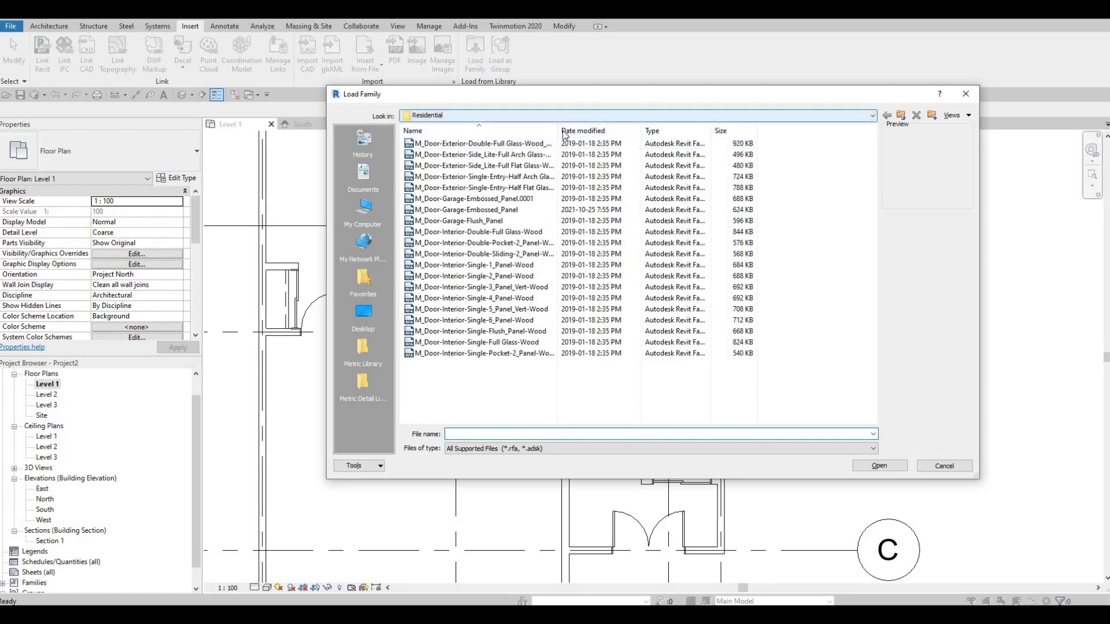
left_click(570, 115)
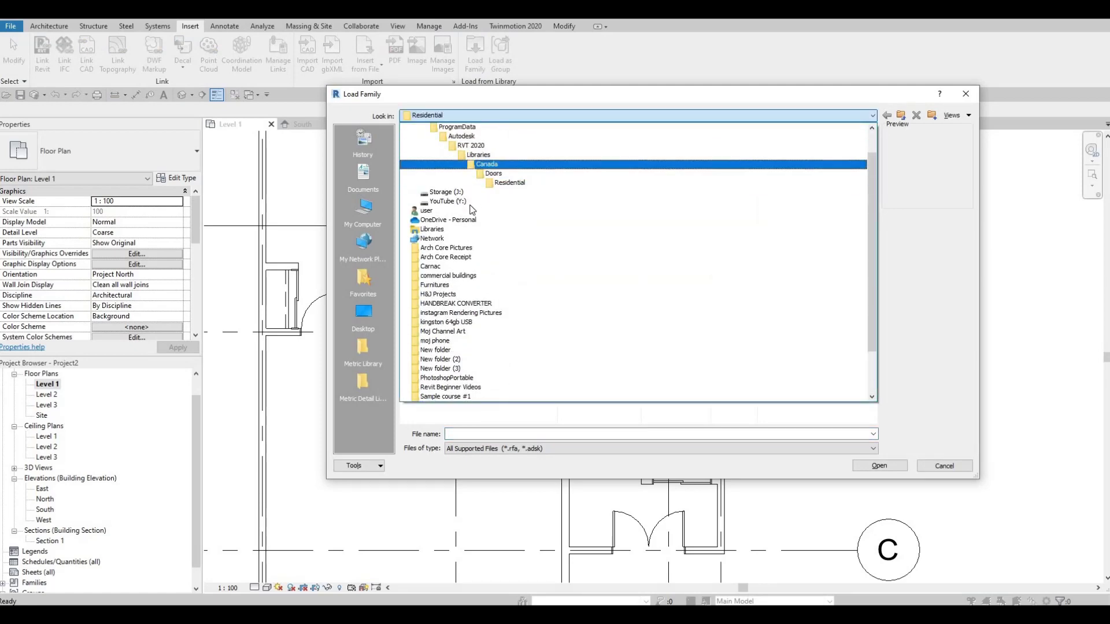
left_click(488, 164)
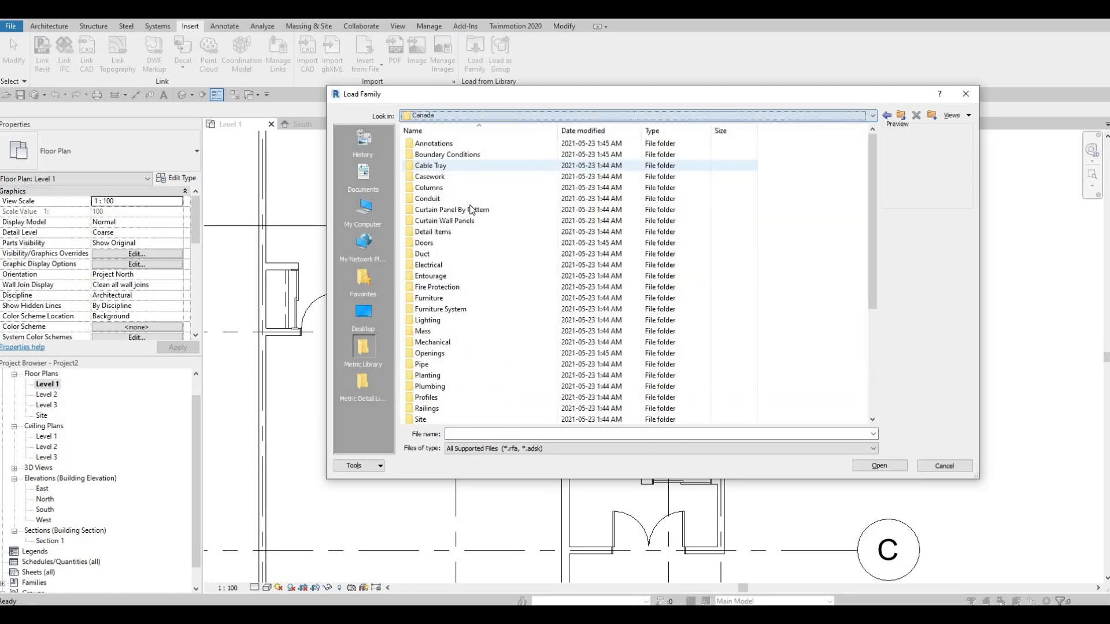
left_click(439, 386)
key("Return")
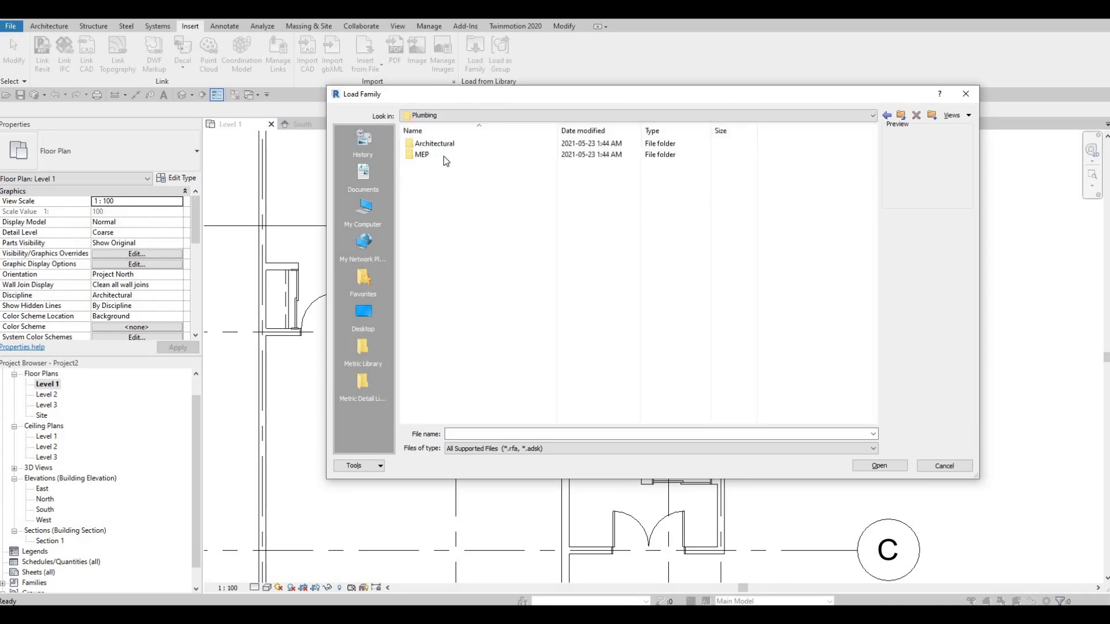
double_click(448, 147)
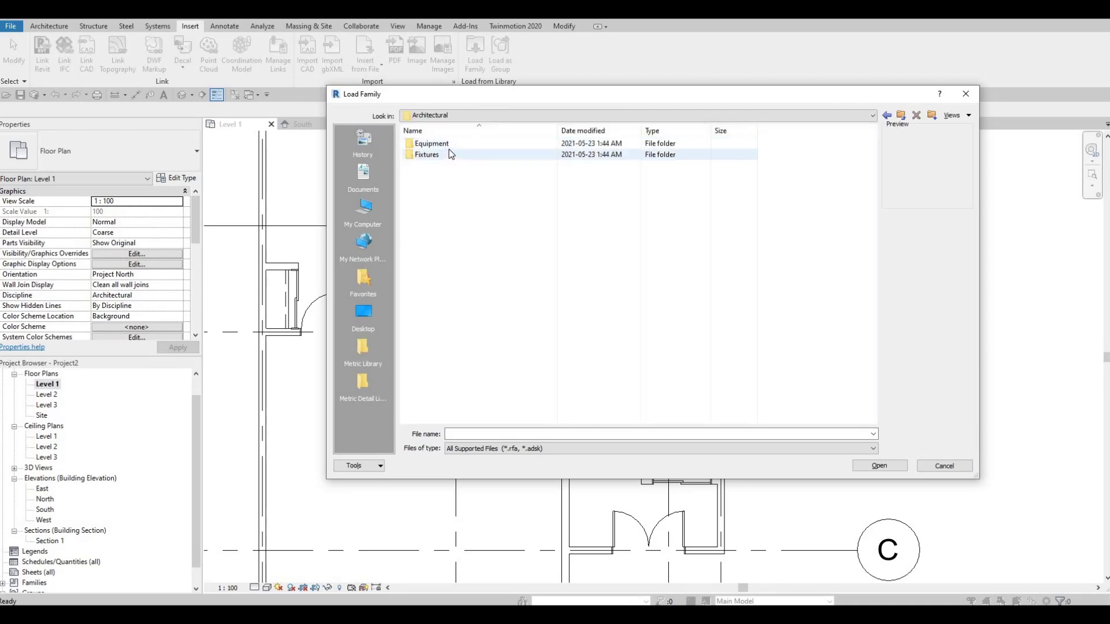
left_click(446, 155)
key("Return")
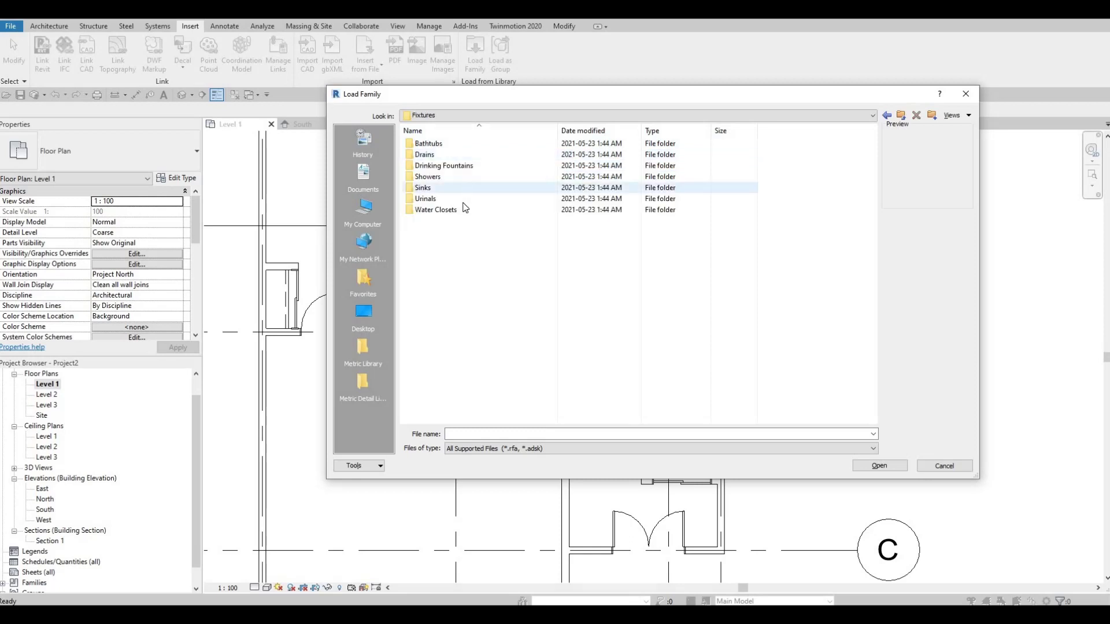
double_click(462, 209)
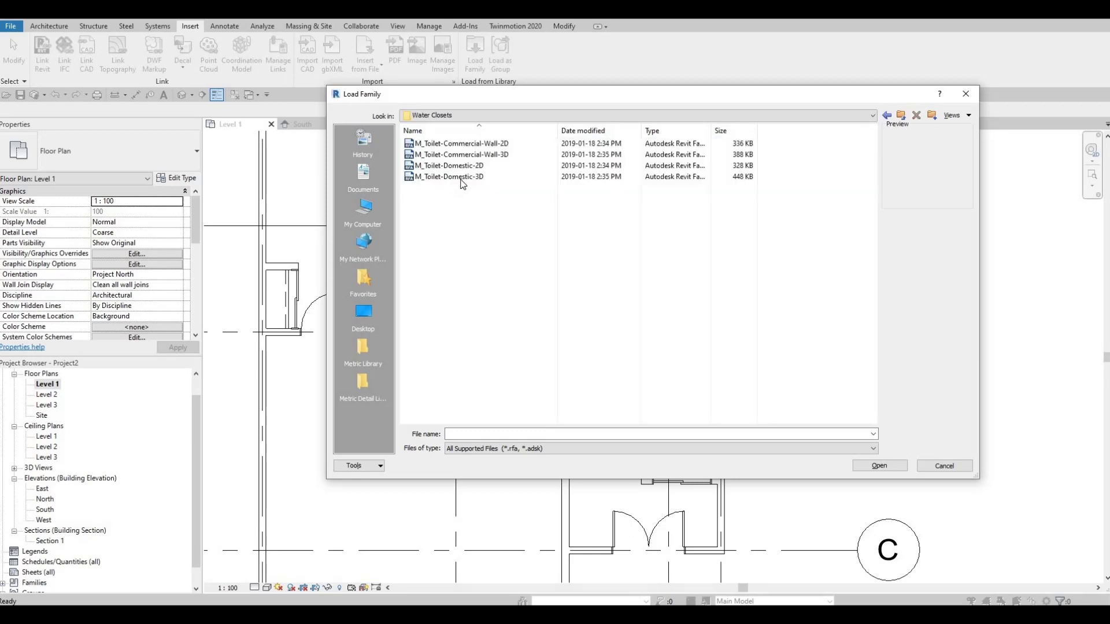
left_click(461, 166)
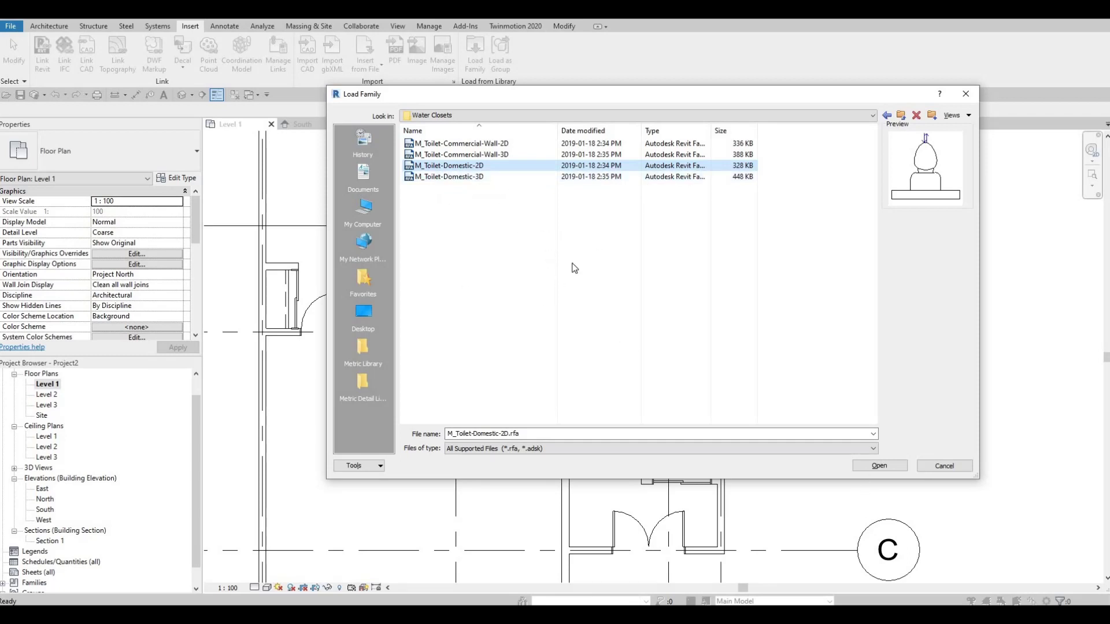
left_click(880, 466)
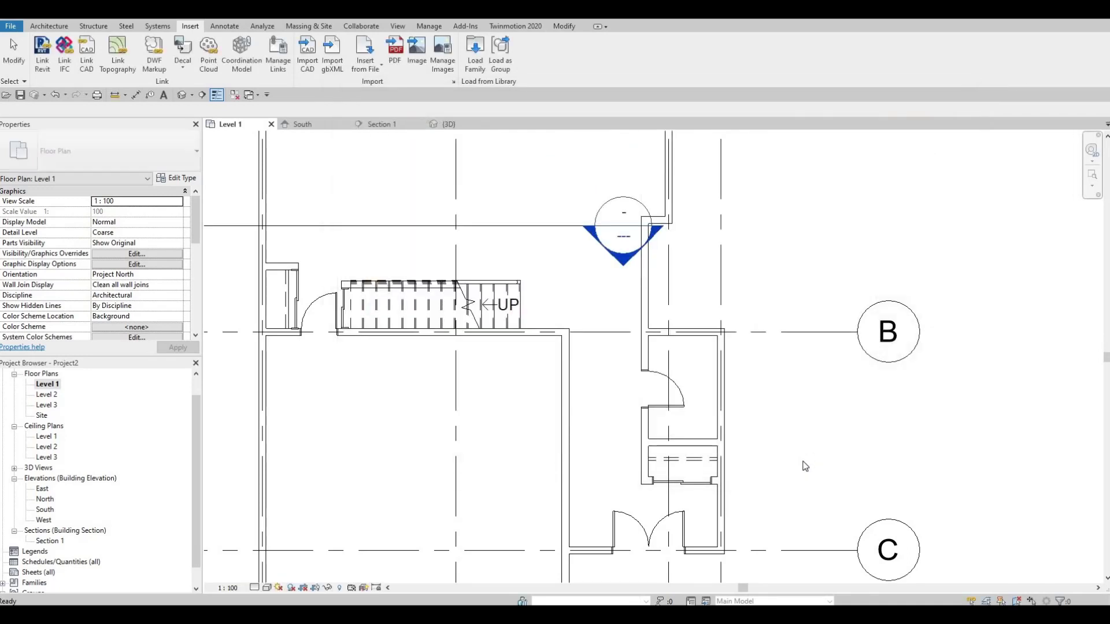
- Place the M_Toilet-Domestic-2D against the grid B wall of the small room, centred between its side walls
key("c")
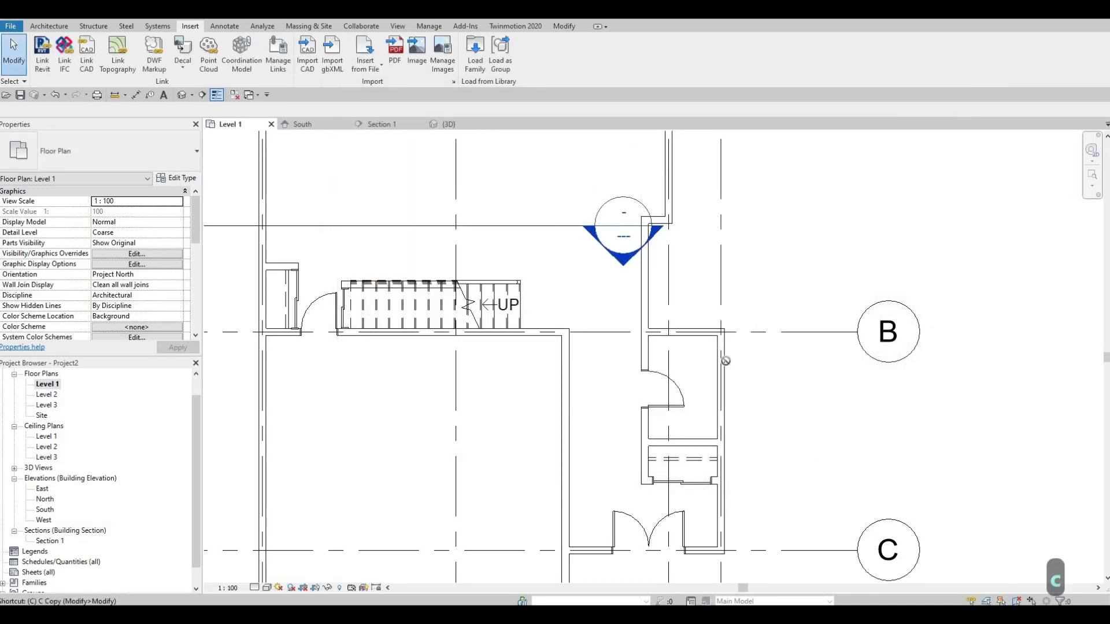
key("m")
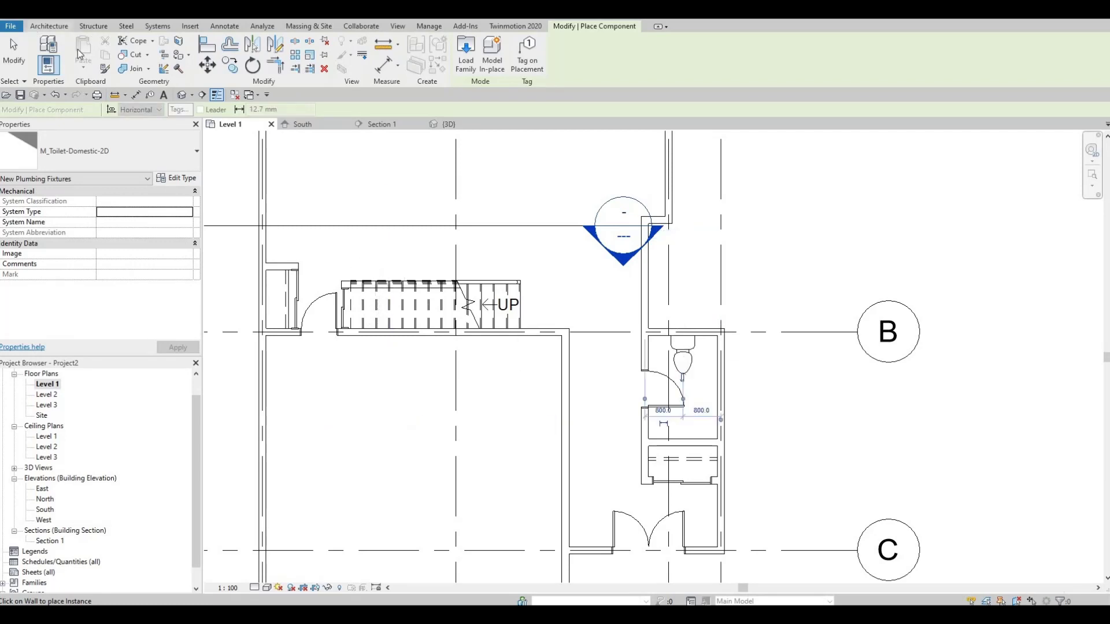
left_click(49, 26)
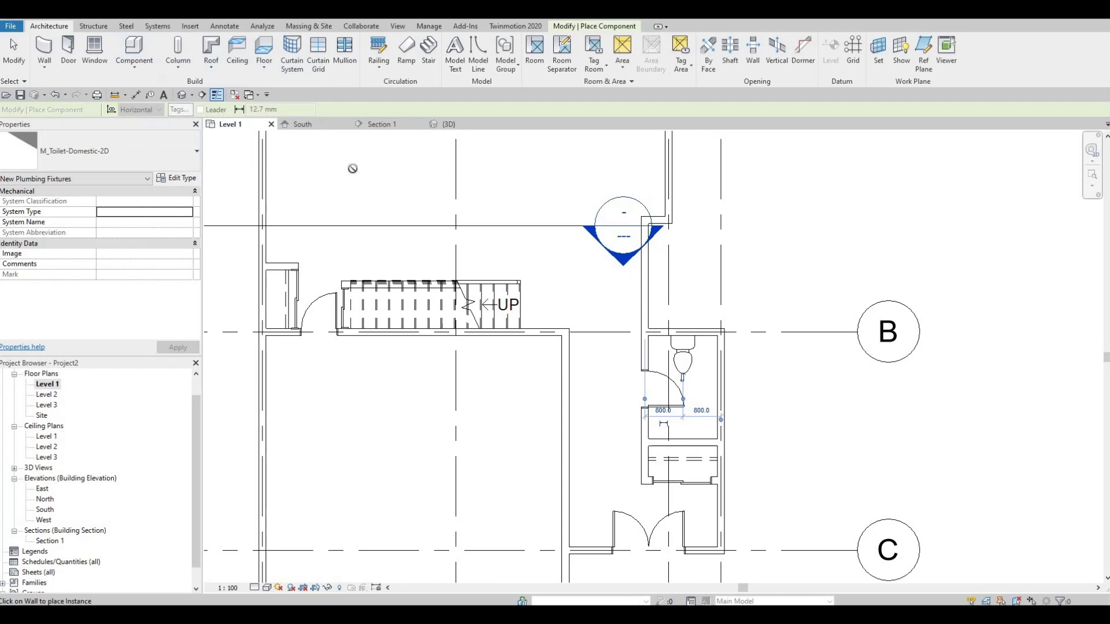
key("Escape")
key("Escape")
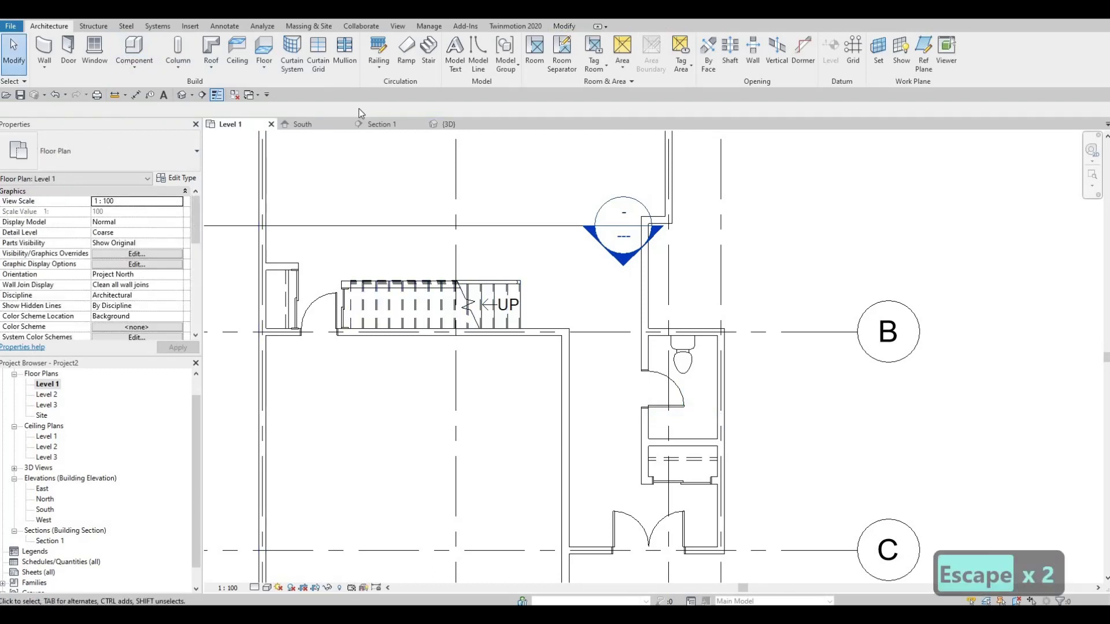
- Review the component families and types available for placement, including the loaded M_Toilet-Domestic-2D, and leave the Component command
left_click(140, 51)
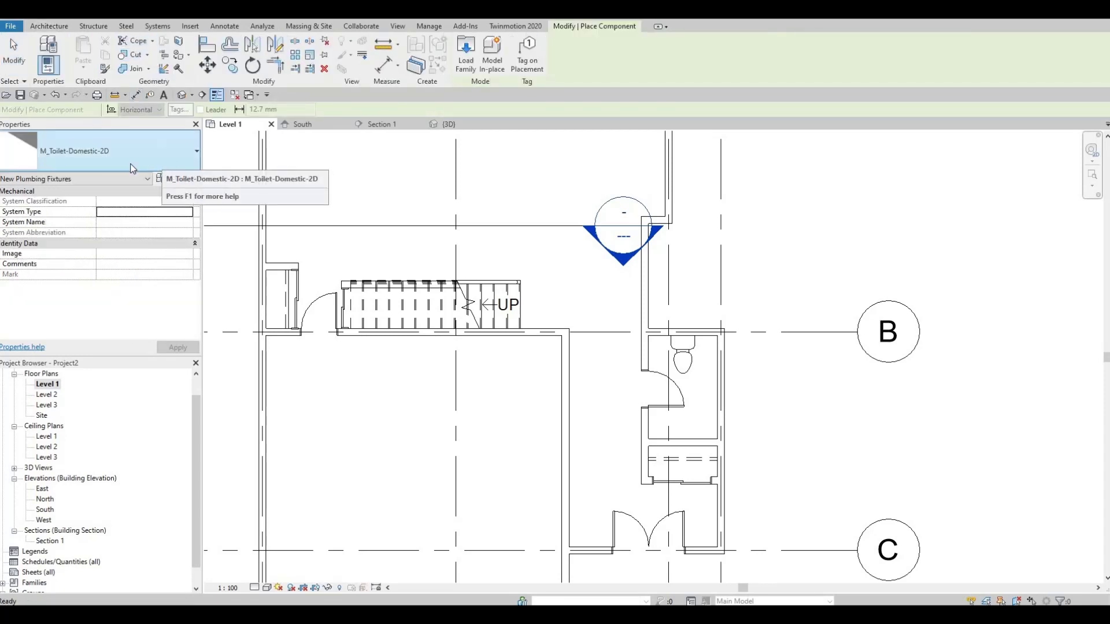
left_click(98, 151)
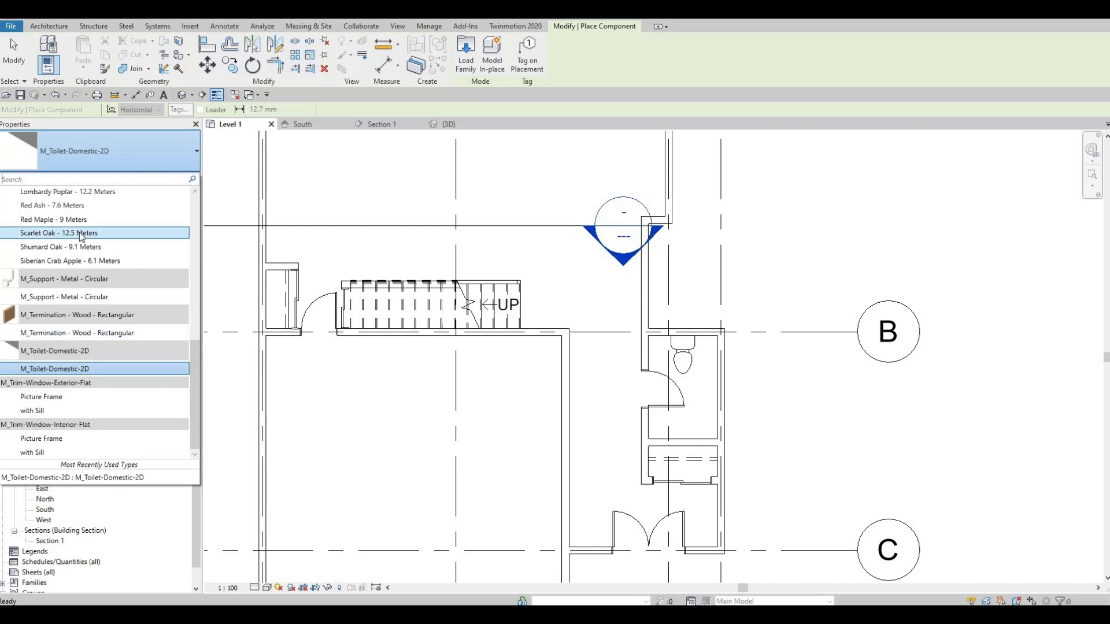
scroll(78, 232, "up", 5)
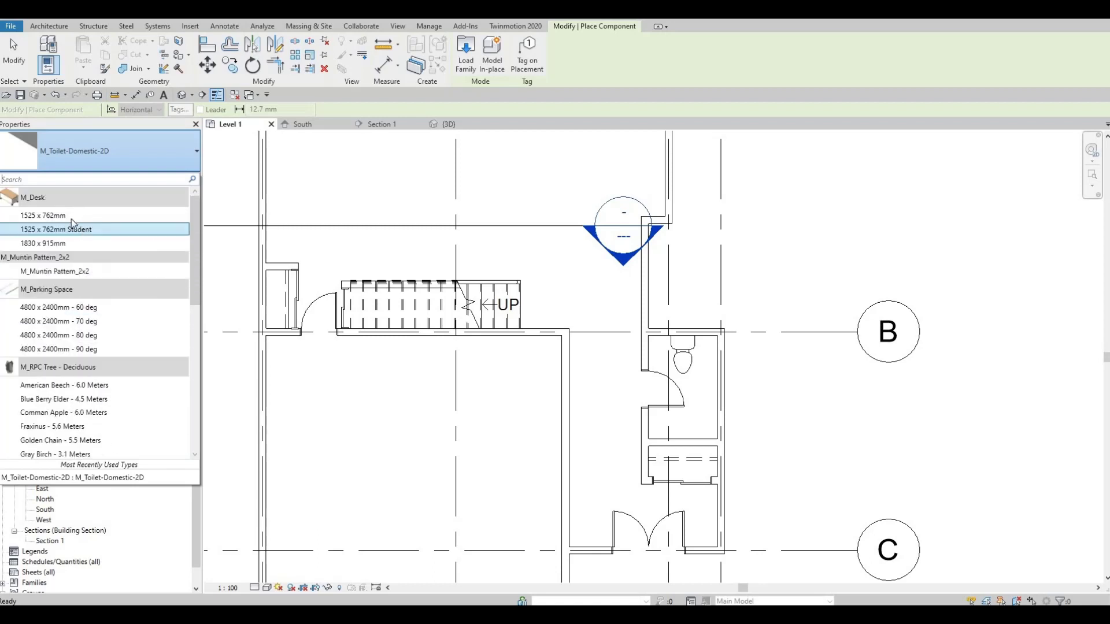
scroll(81, 324, "down", 1)
scroll(81, 327, "down", 6)
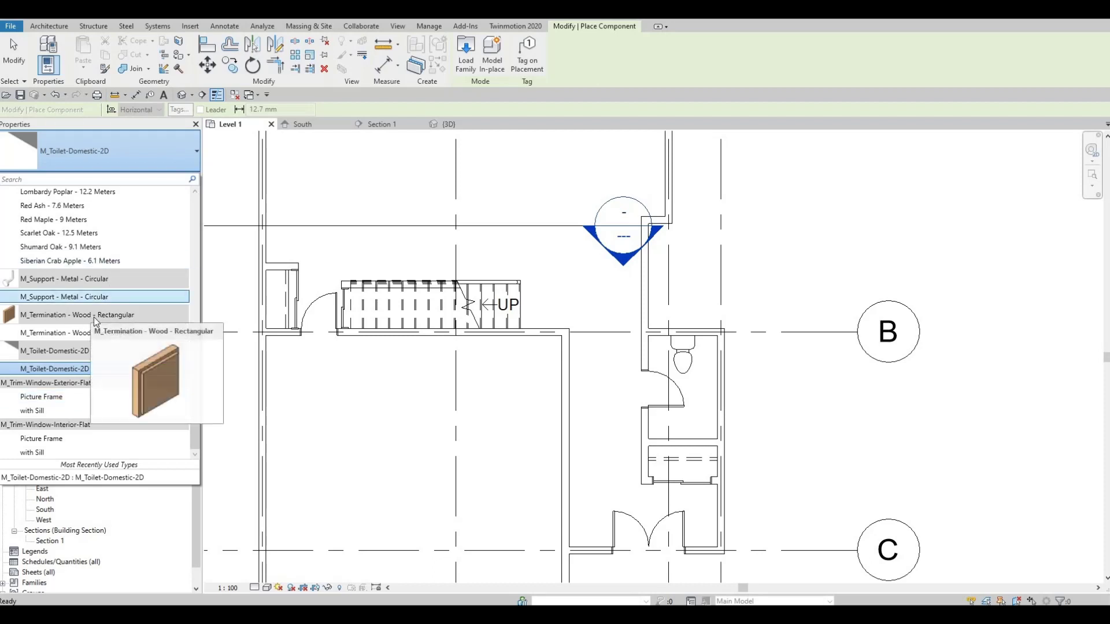
key("Escape")
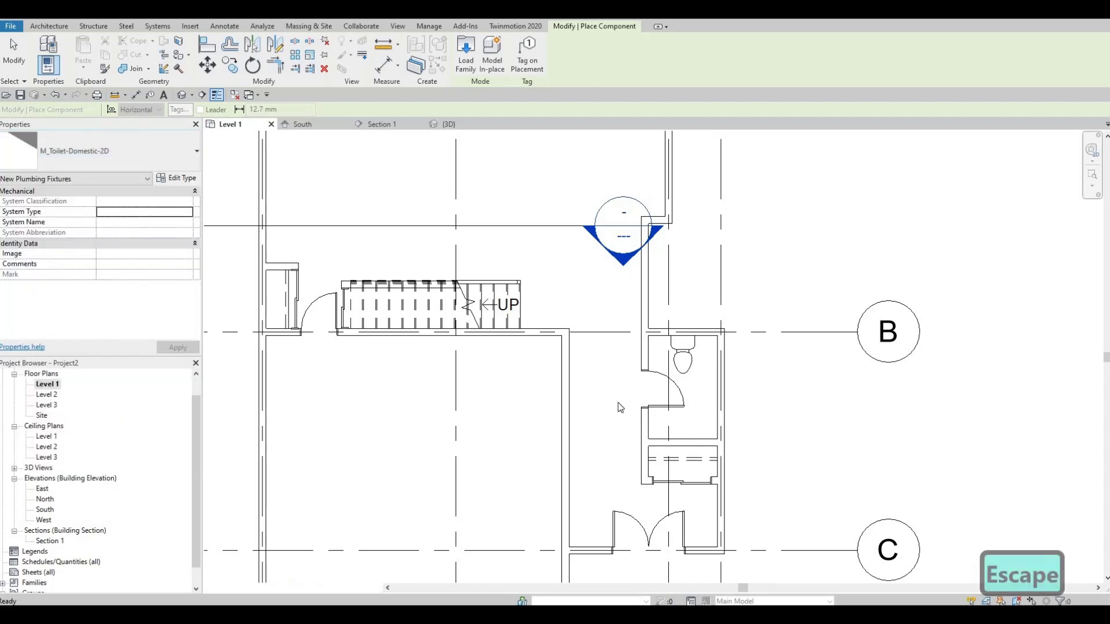
key("Escape")
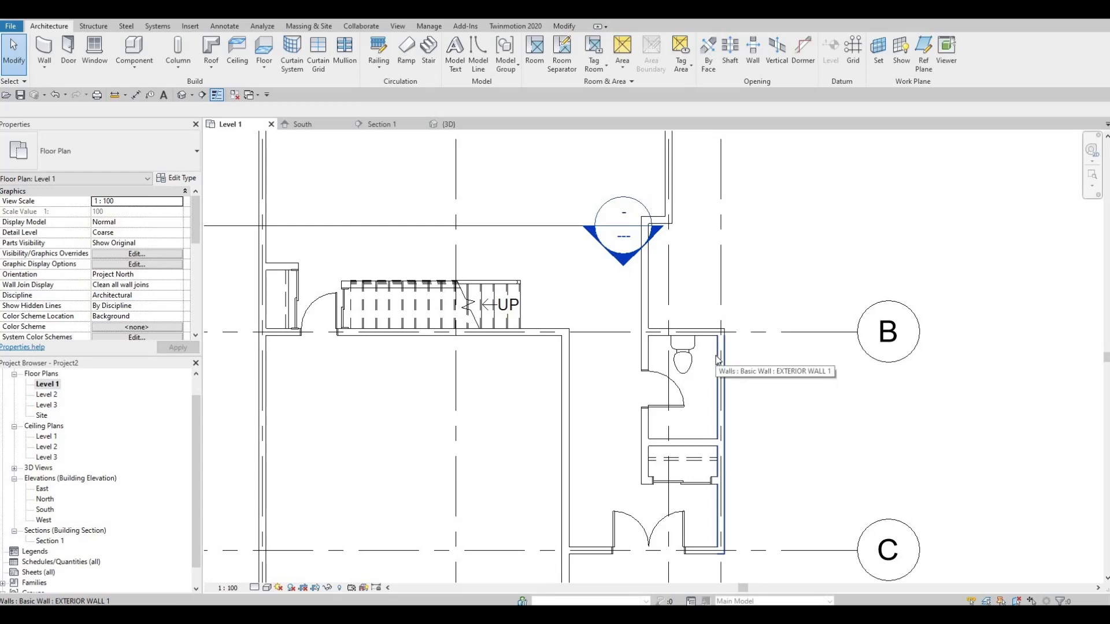
left_click(136, 50)
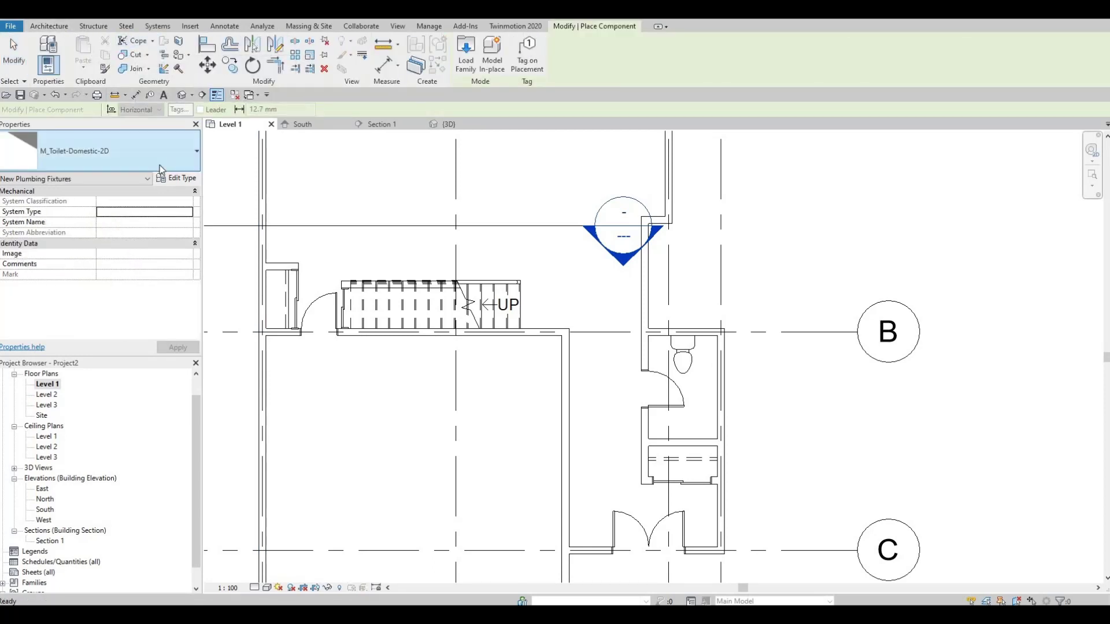
left_click(104, 151)
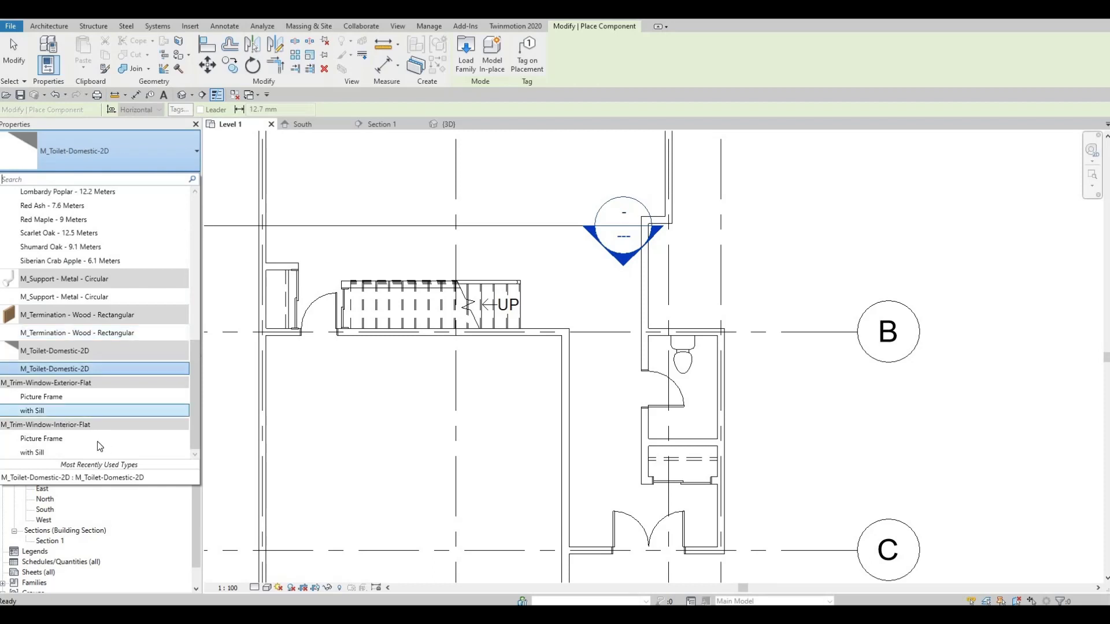
scroll(87, 332, "up", 1)
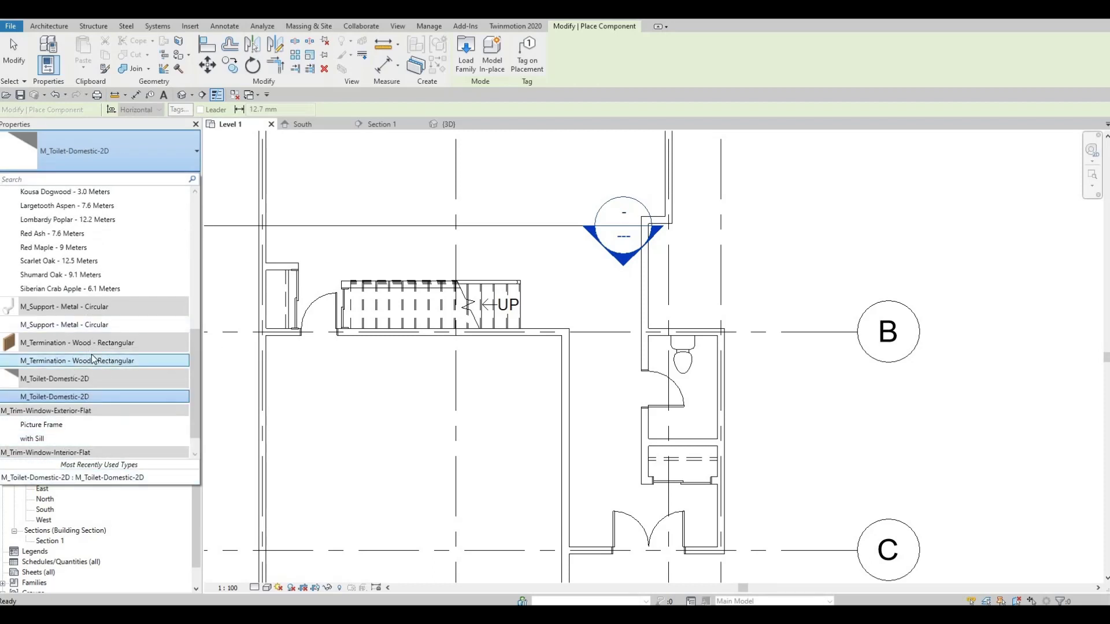
key("F1")
key("F1")
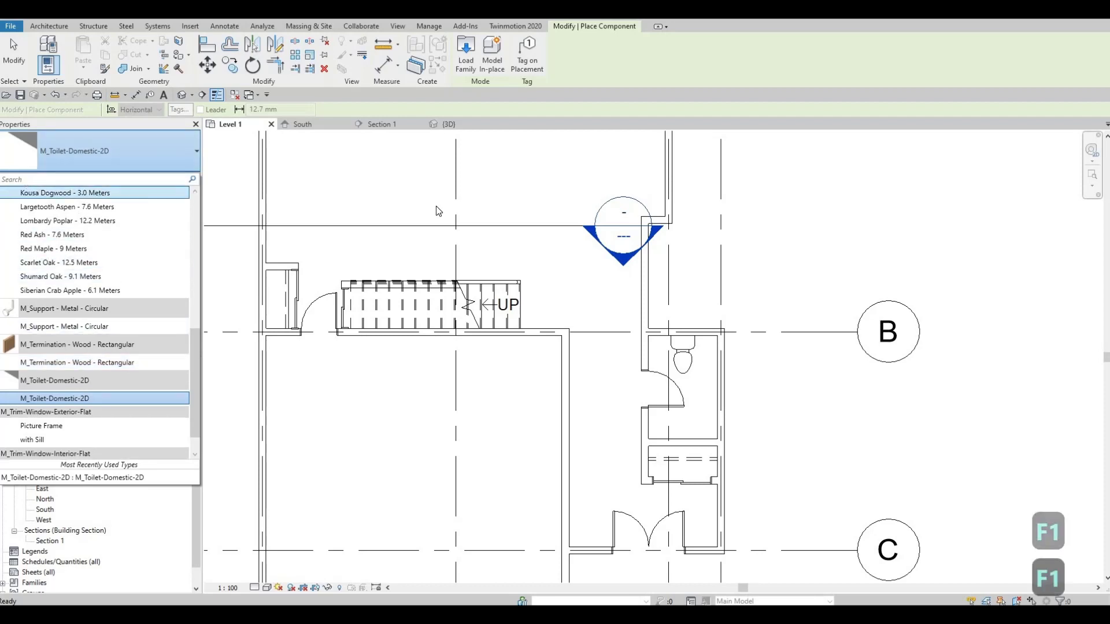
left_click(531, 280)
key("Escape")
key("Escape")
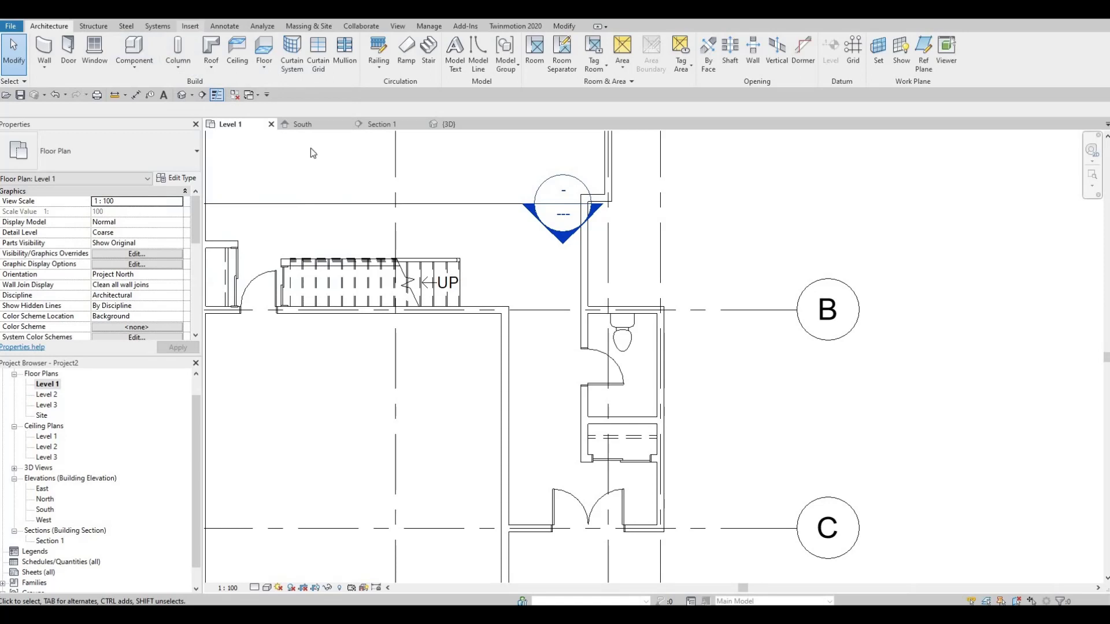
- Load the M_Sink Vanity-Square family from the Sinks folder under Plumbing fixtures, comparing its preview with M_Sink Vanity-Round
key("alt+i")
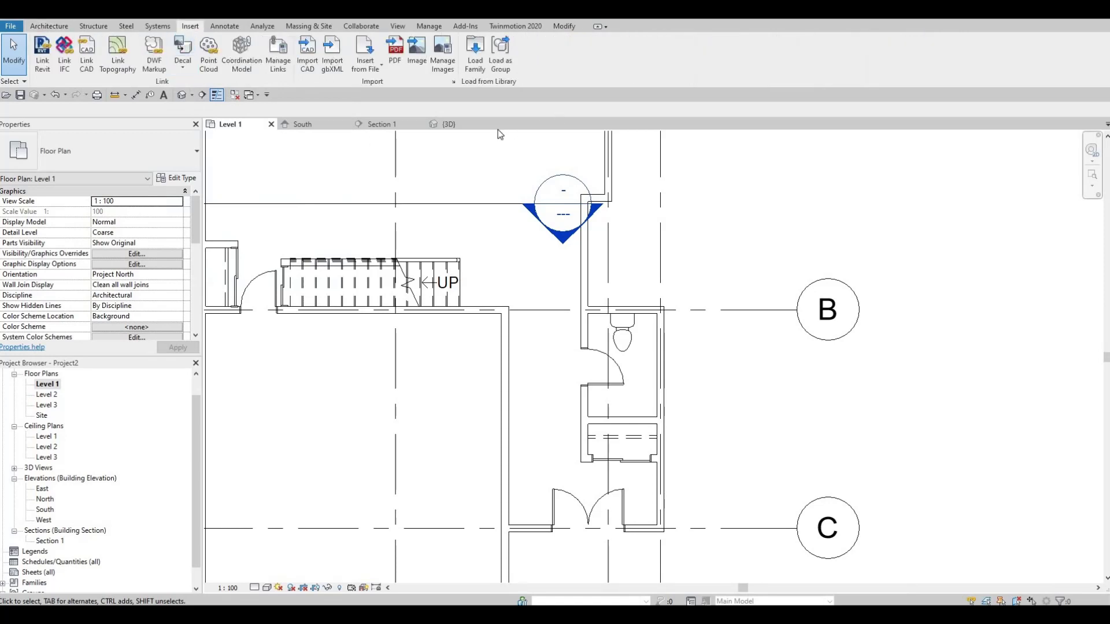
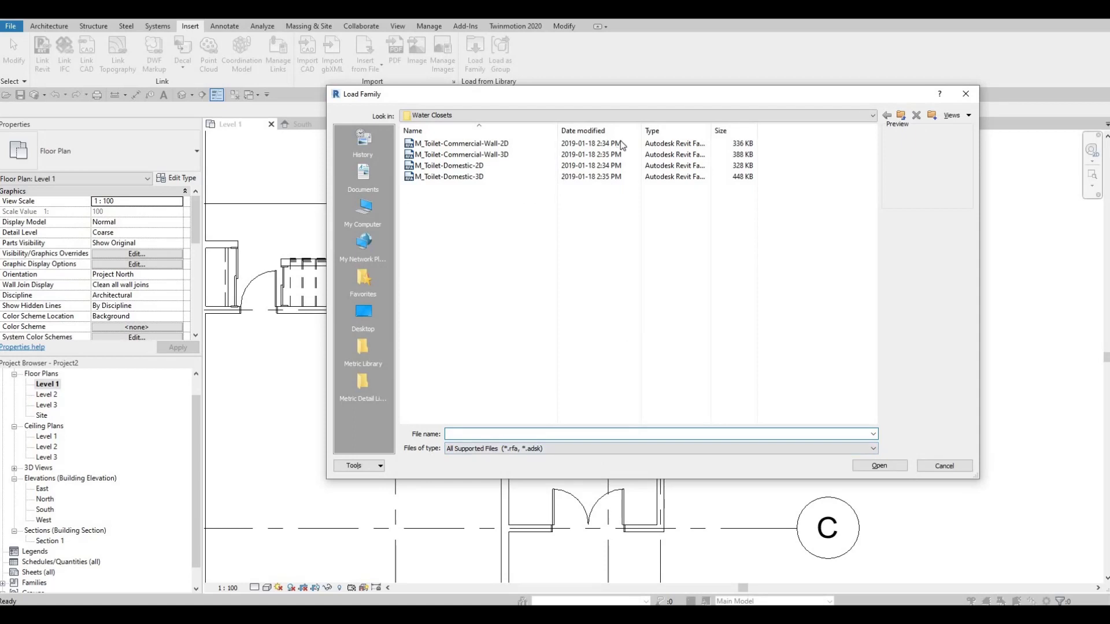
left_click(600, 118)
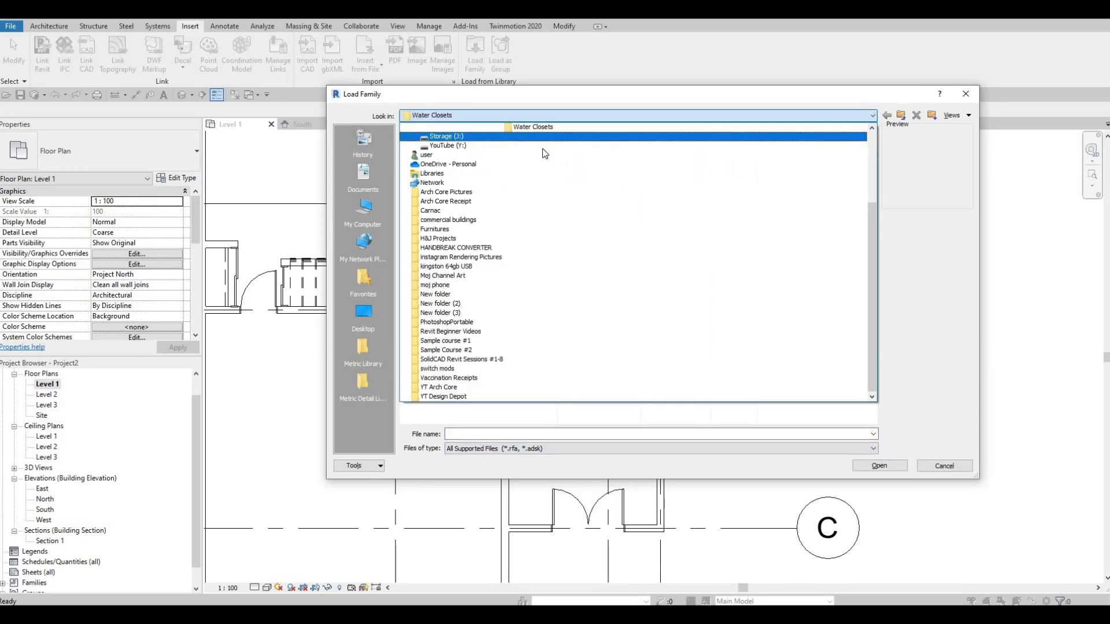
scroll(532, 149, "up", 1)
left_click(515, 145)
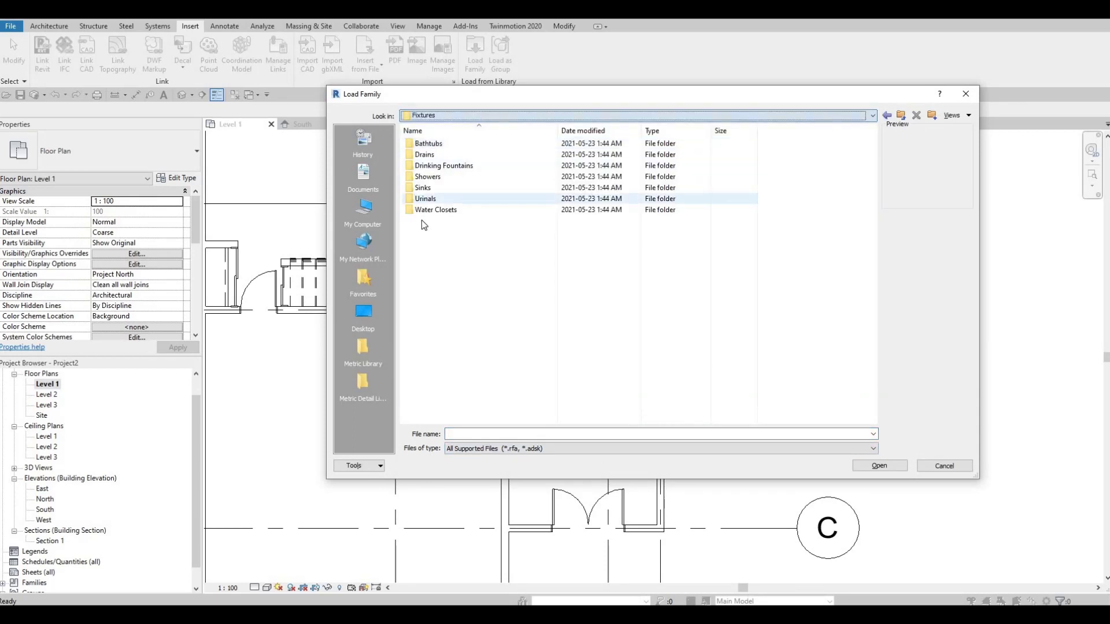
double_click(422, 188)
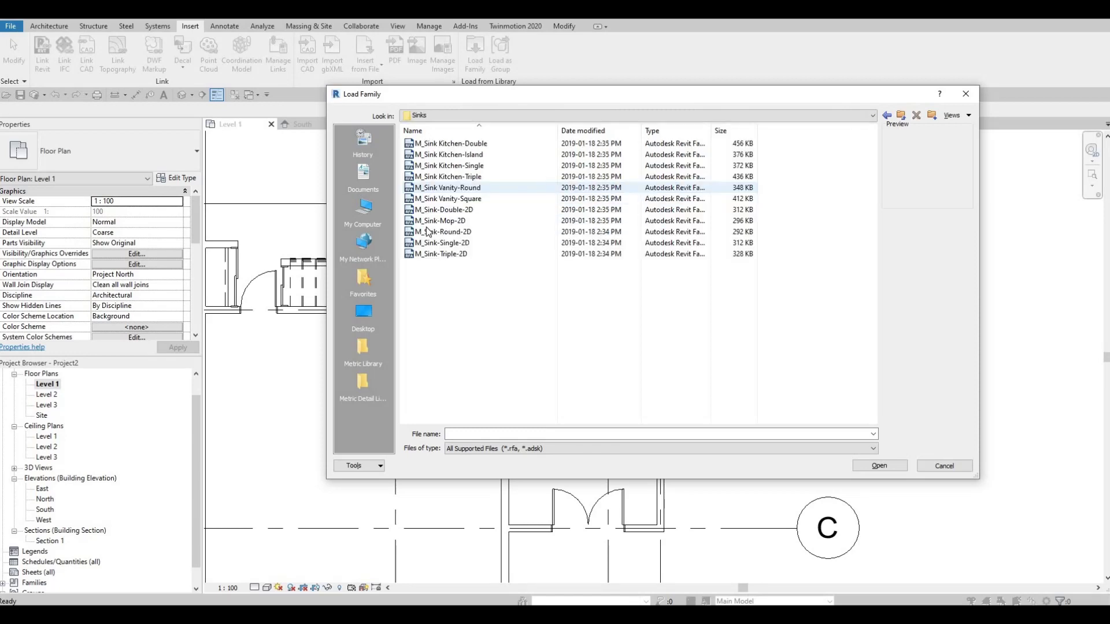
left_click(446, 199)
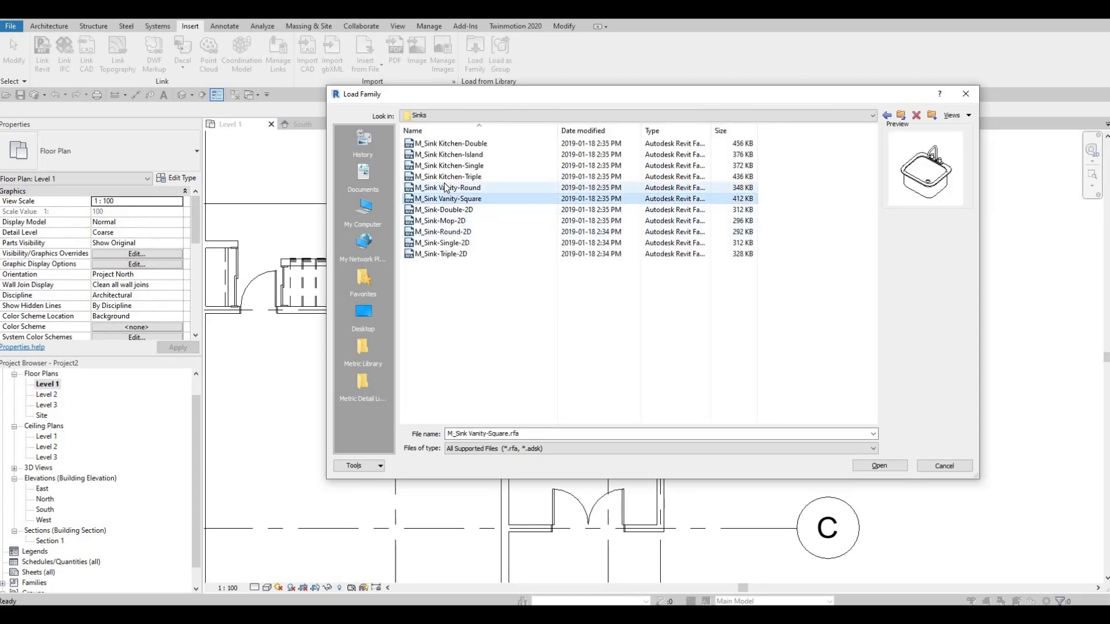
left_click(442, 189)
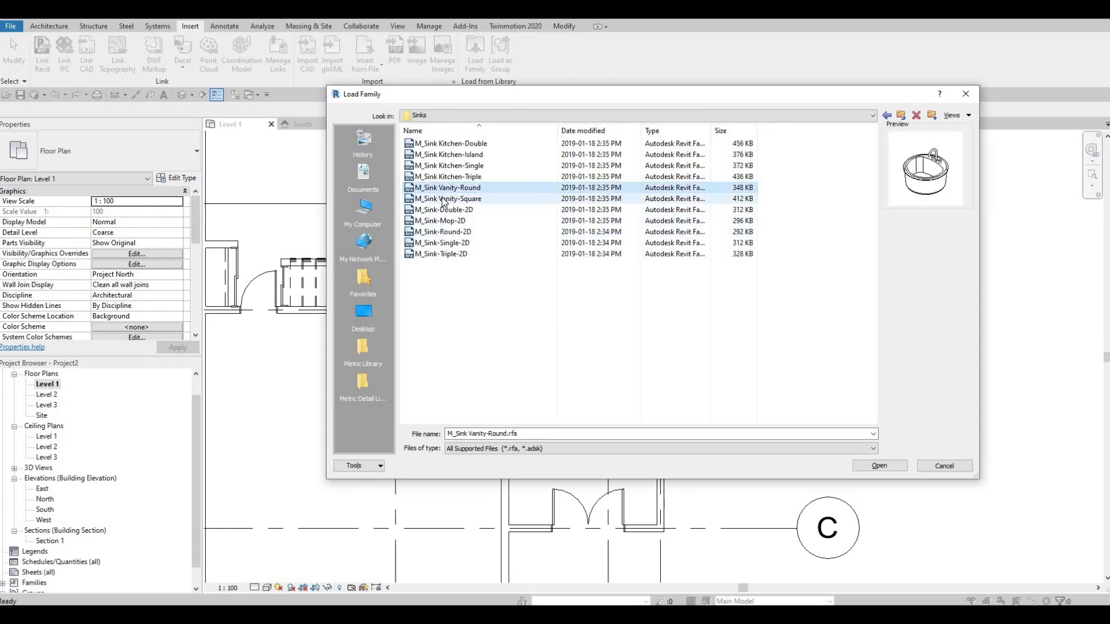
left_click(448, 199)
left_click(446, 189)
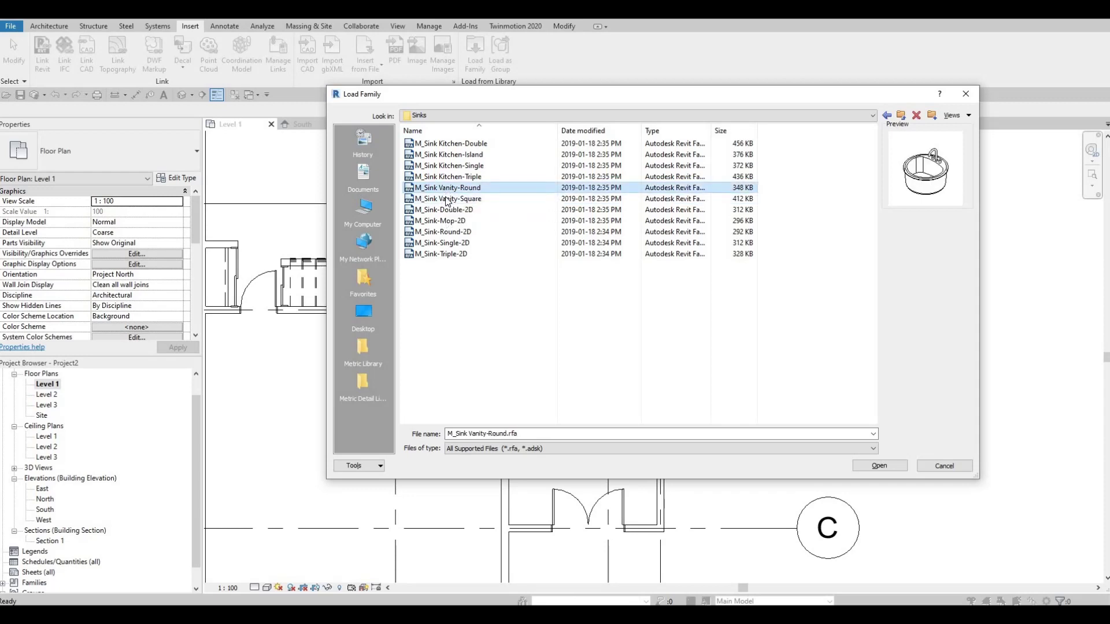
left_click(448, 198)
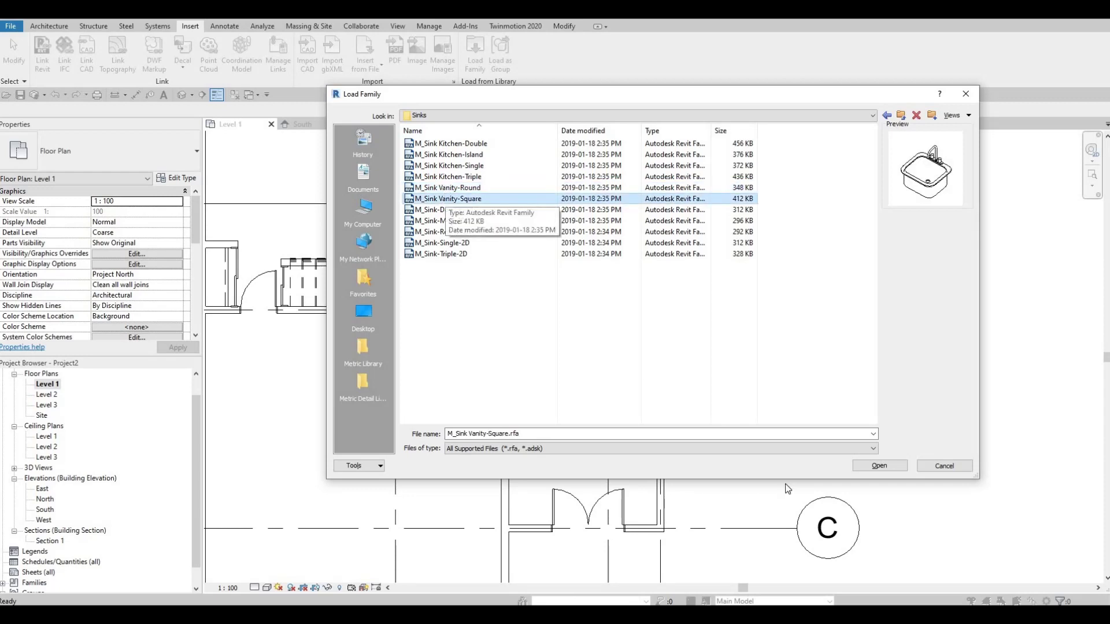
left_click(878, 466)
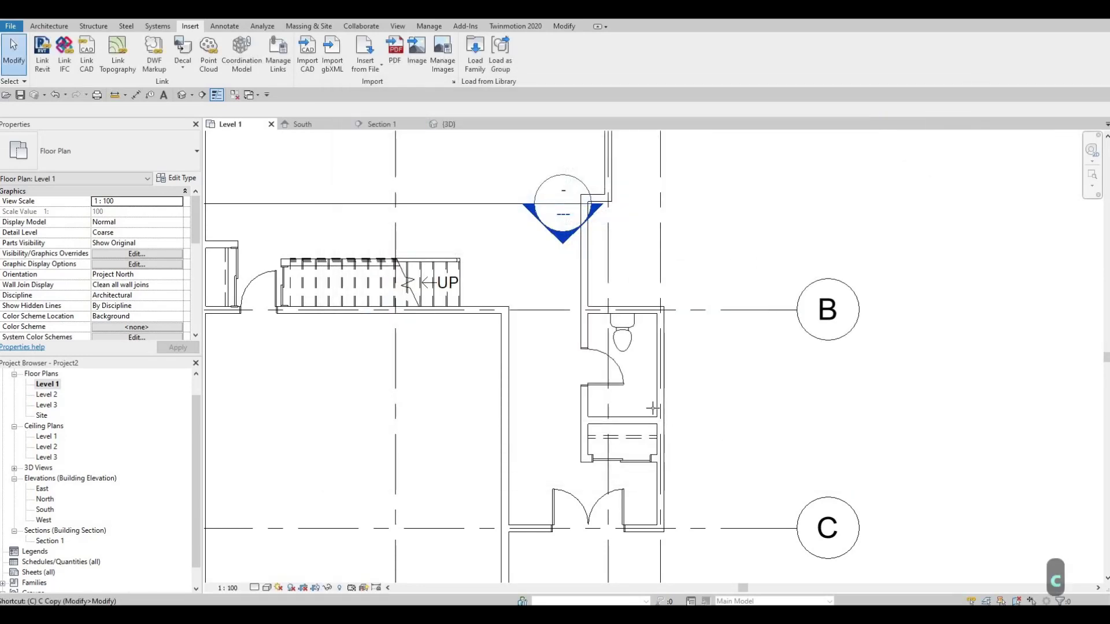
- Start placing the M_Sink Vanity-Square 500 x 440mm component in the washroom, rotating it so its faucet faces the closet-side wall
scroll(628, 401, "up", 1)
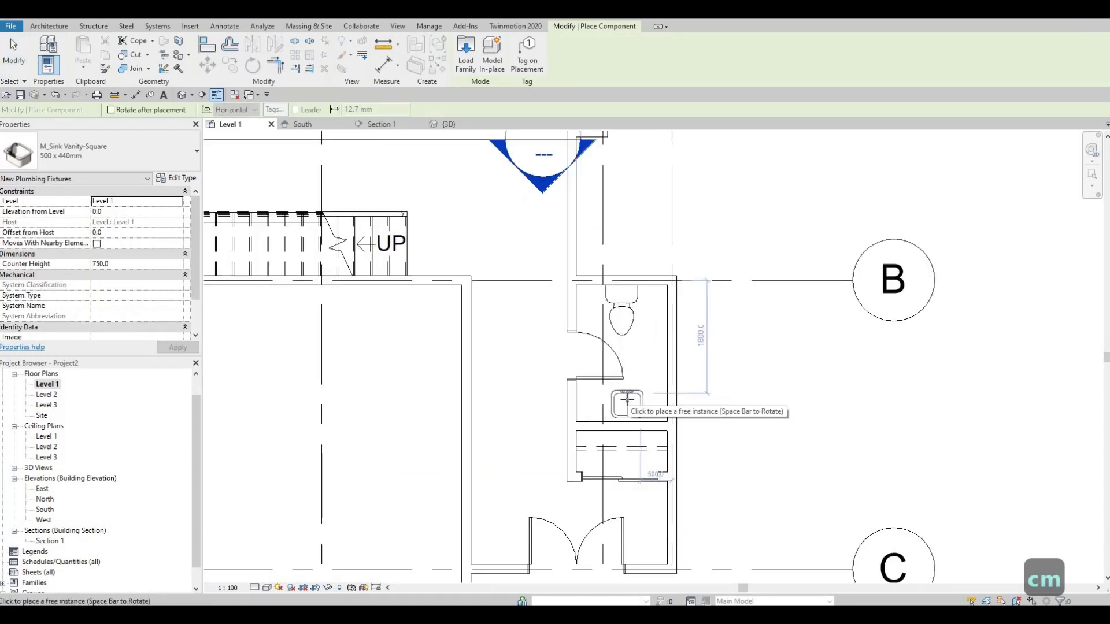
left_click(627, 398)
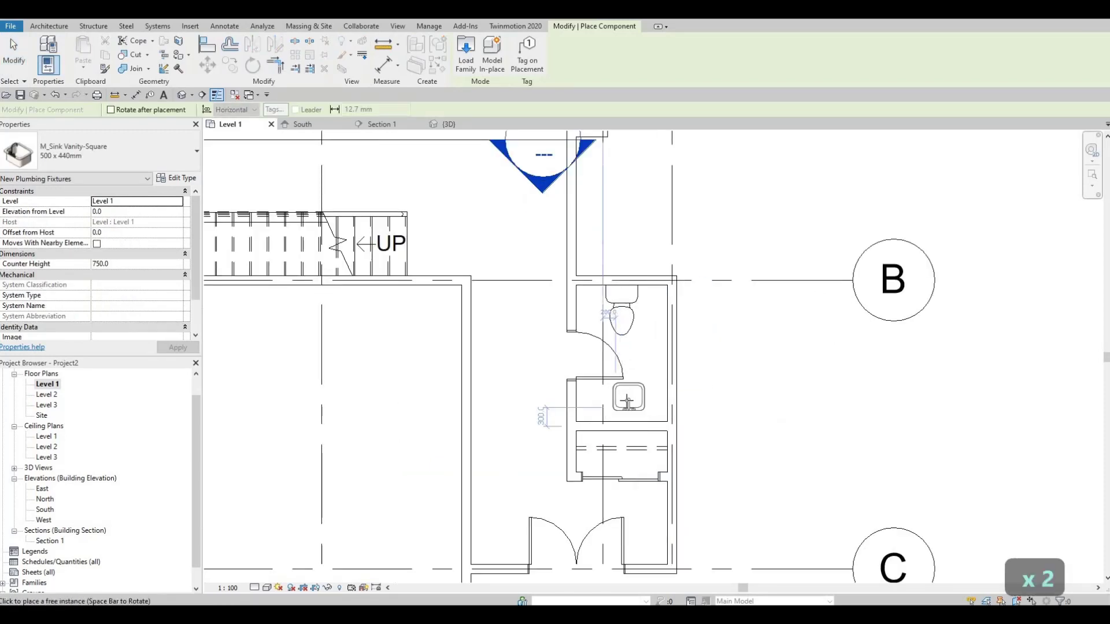
left_click(627, 400)
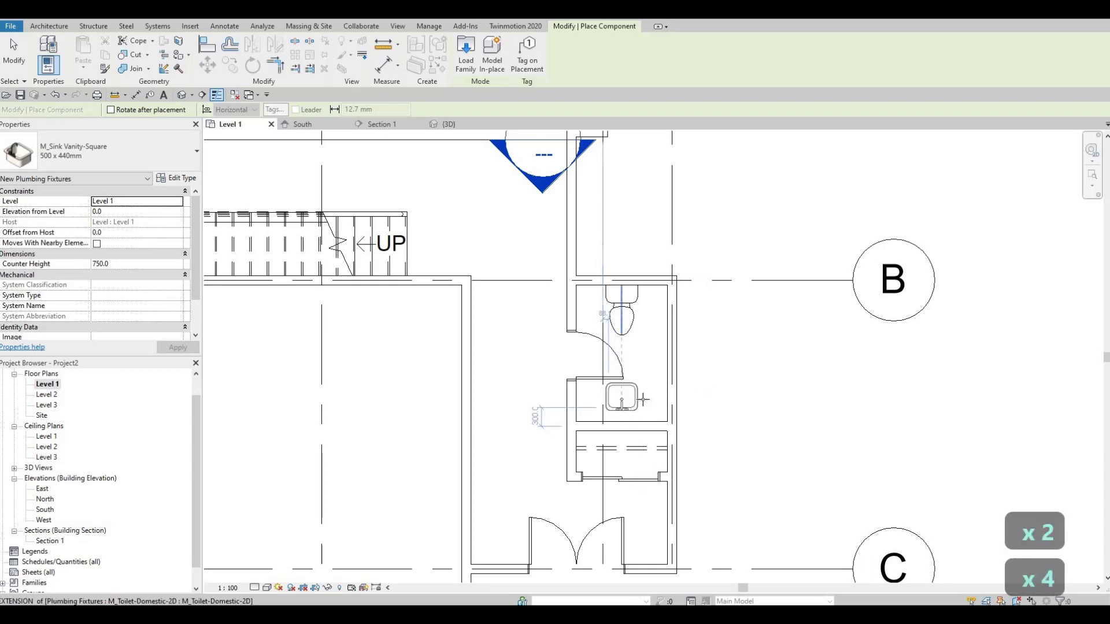
scroll(630, 403, "up", 1)
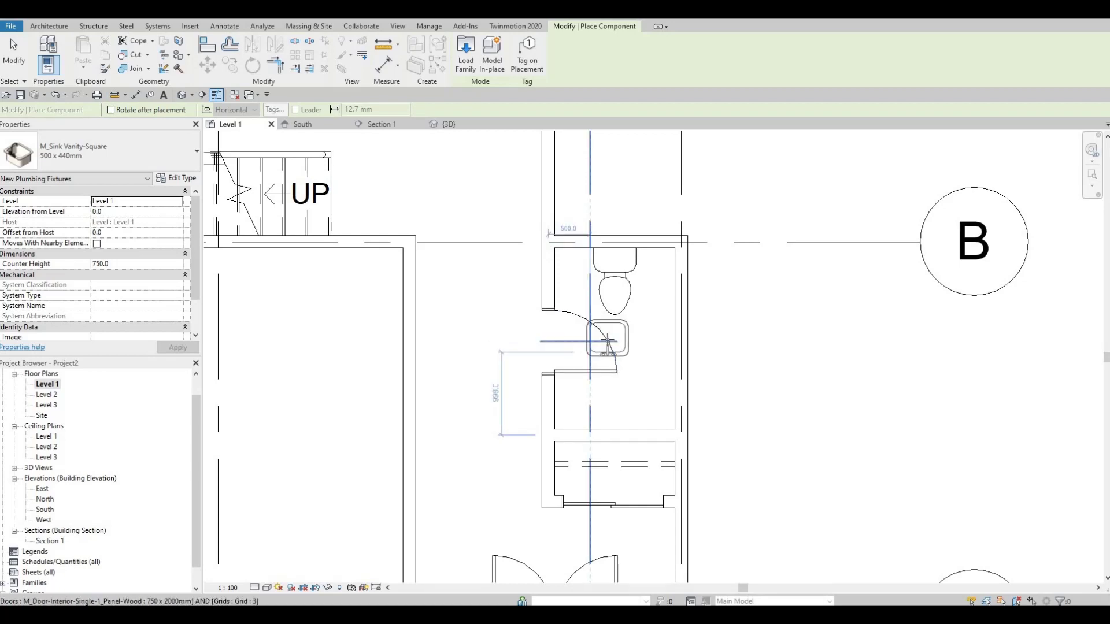
- Align the unplaced sink to the washroom door's swing arc and cycle through its angled orientations
key("space")
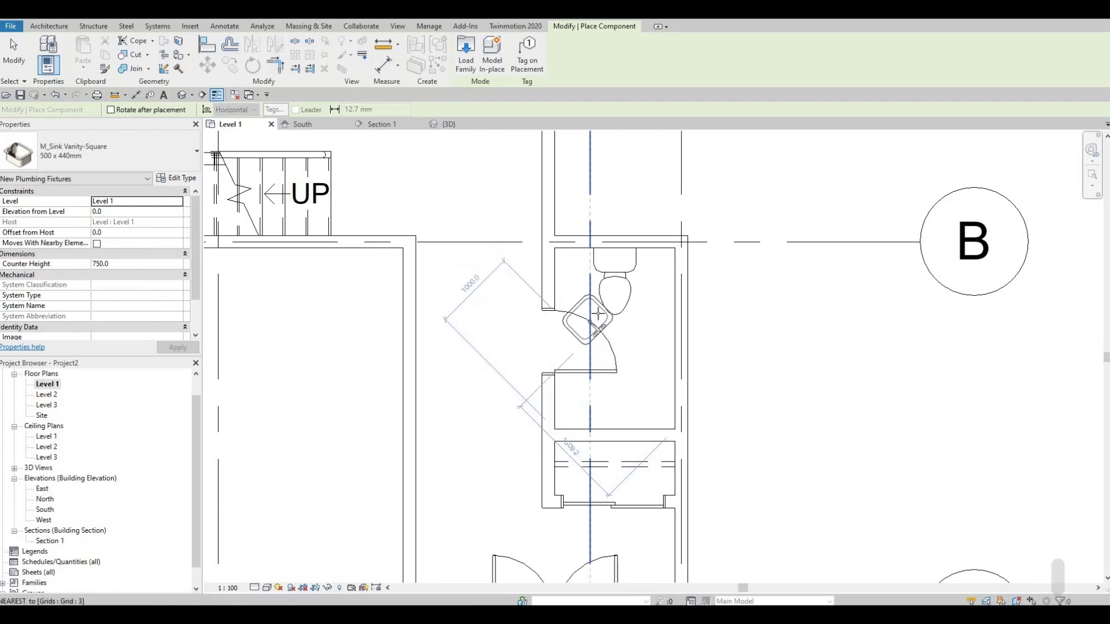
scroll(580, 319, "up", 4)
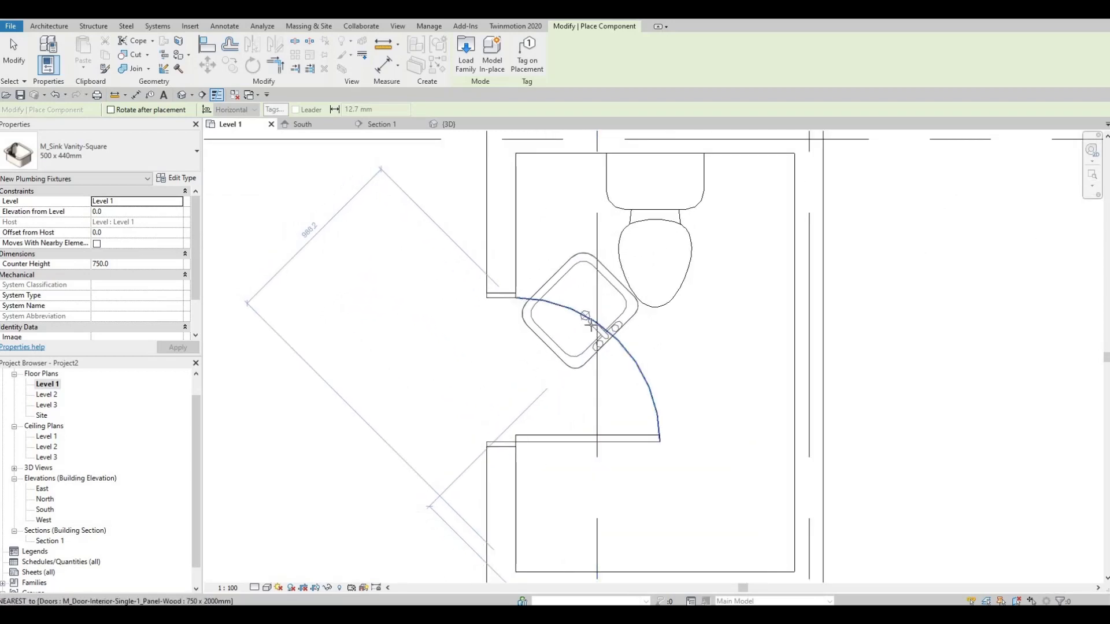
key("space")
key("space")
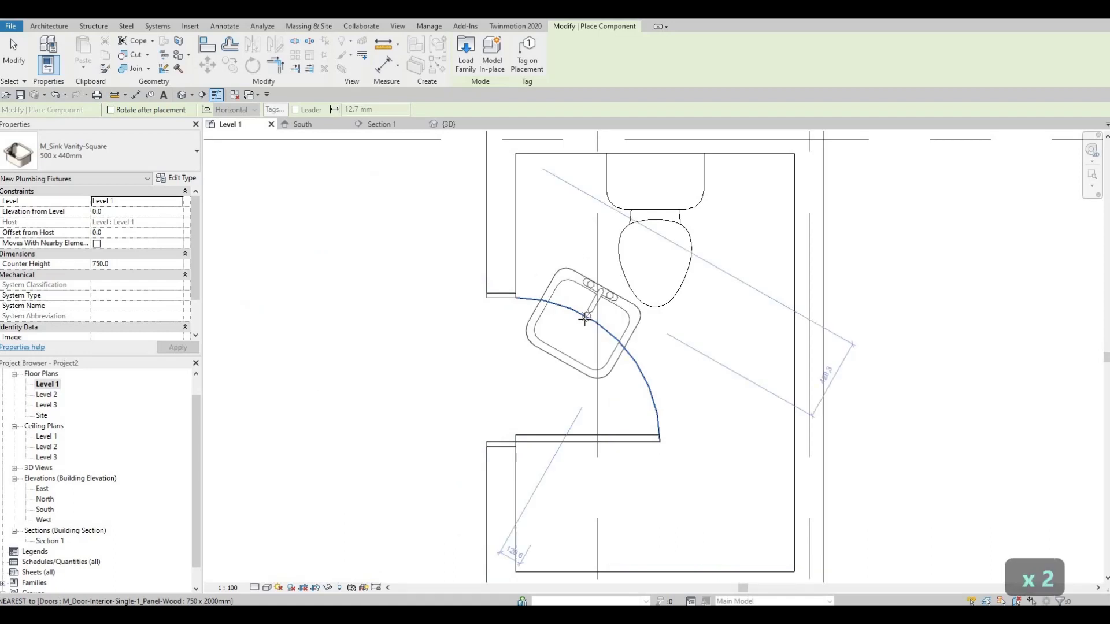
key("space")
key("space")
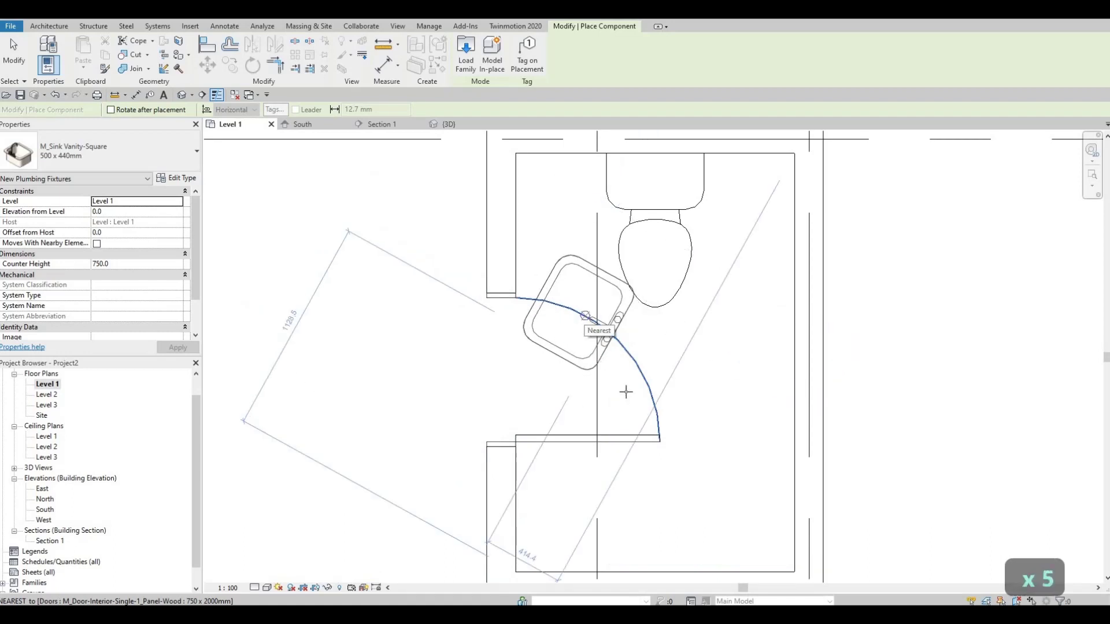
key("space")
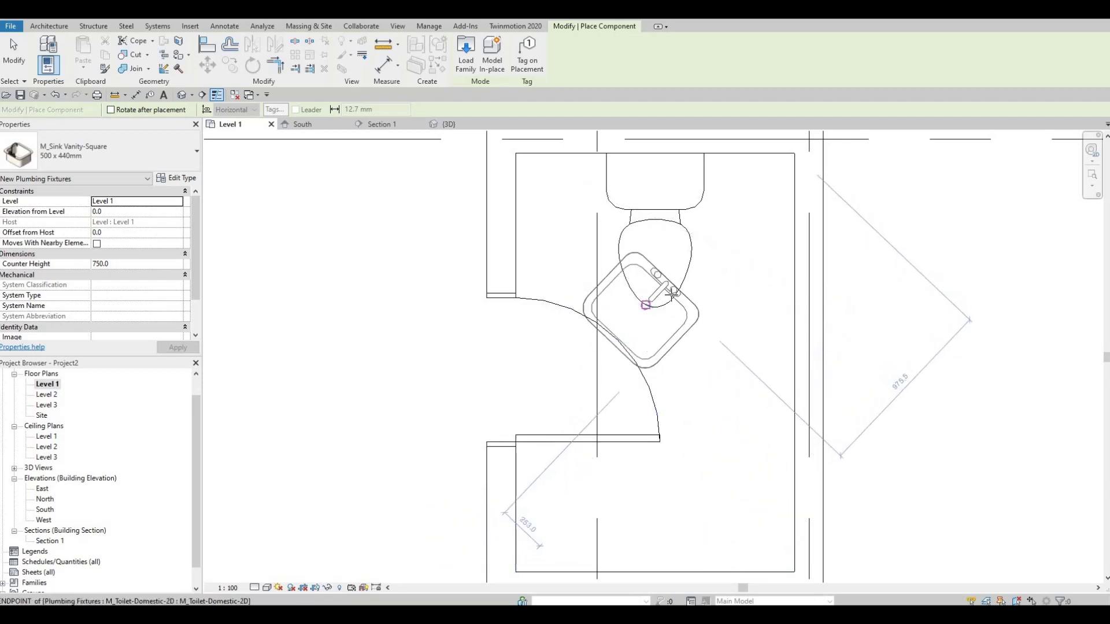
- Align the unplaced sink to different points on the toilet's outline, cycling its rotation at each one
key("space")
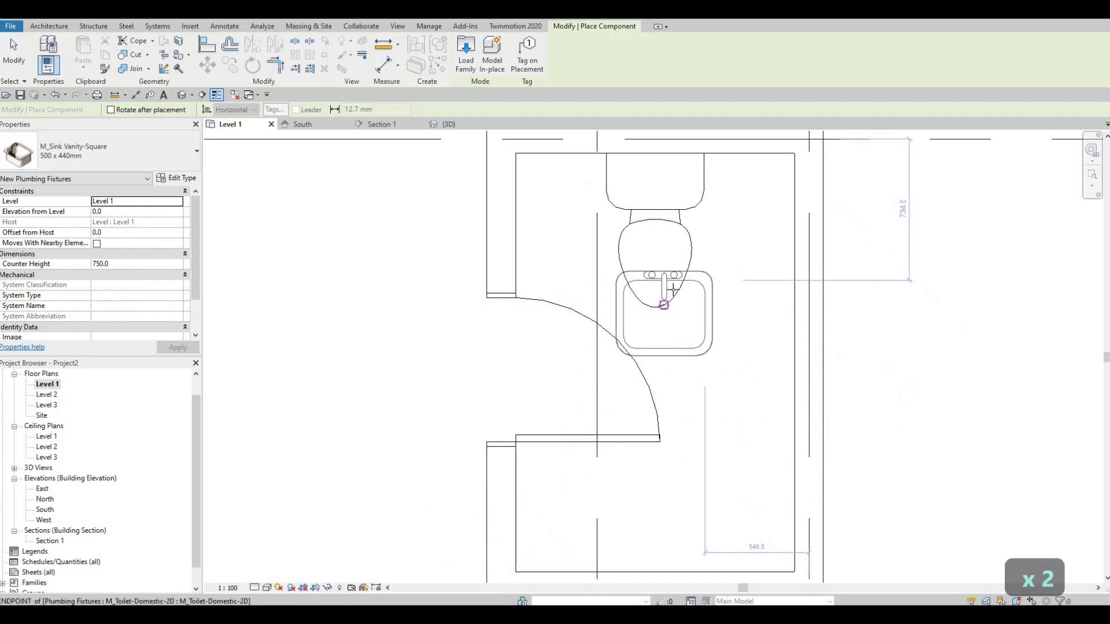
key("space")
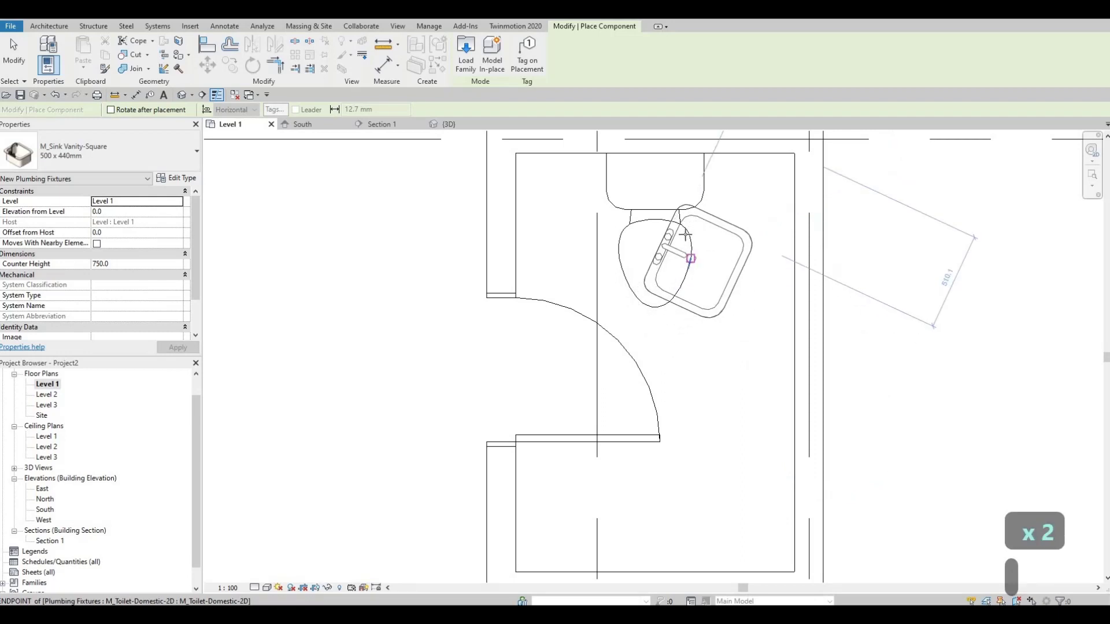
key("space")
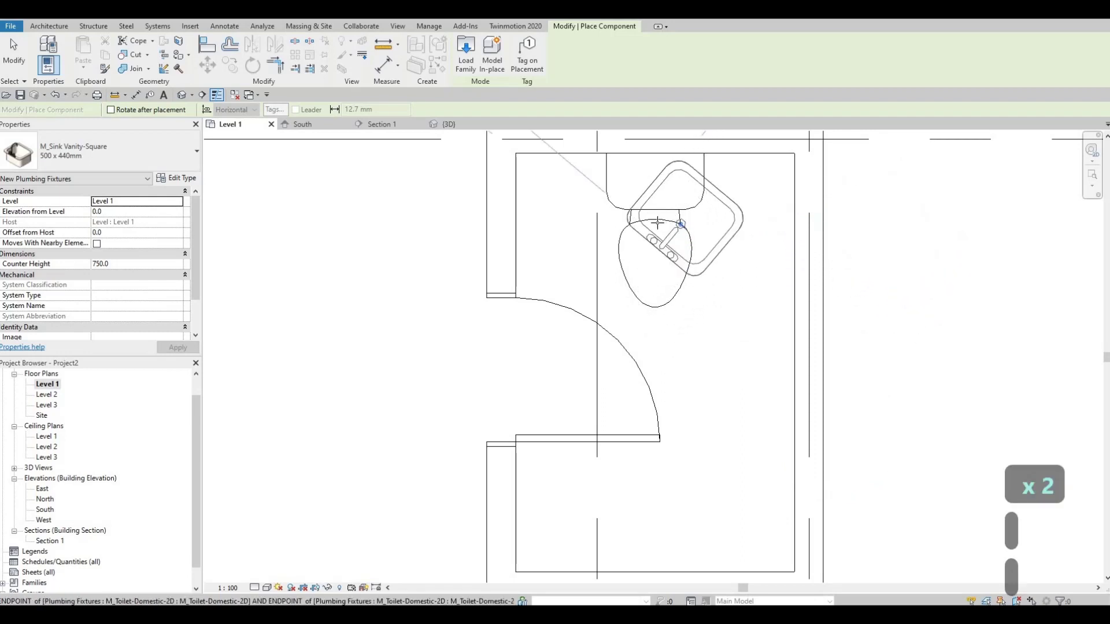
key("space")
key("space")
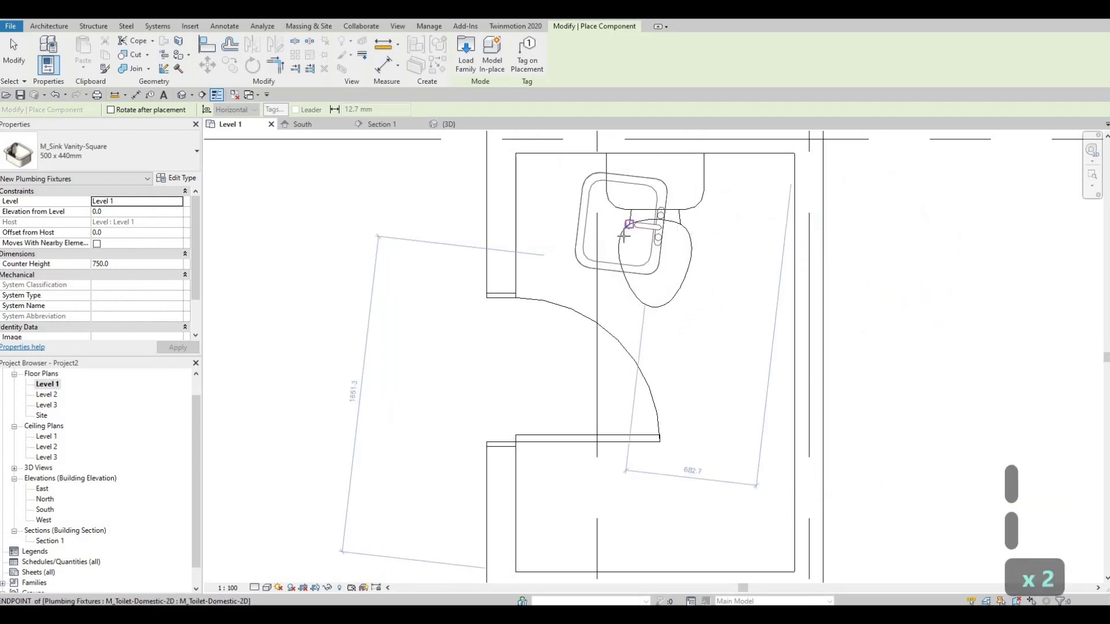
key("space")
key("space")
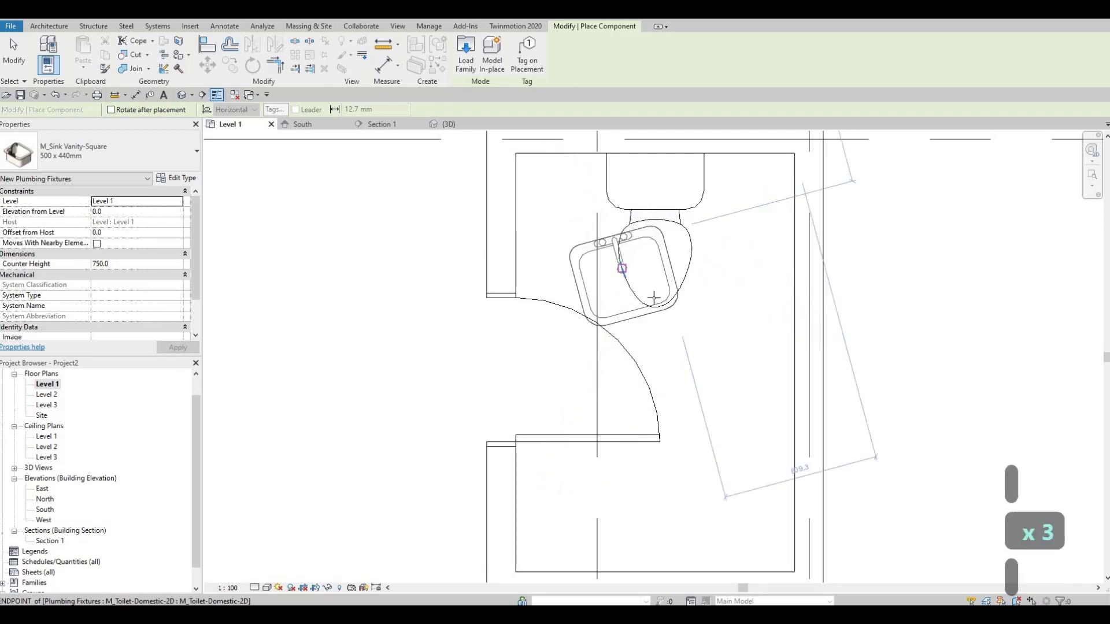
key("space")
key("space")
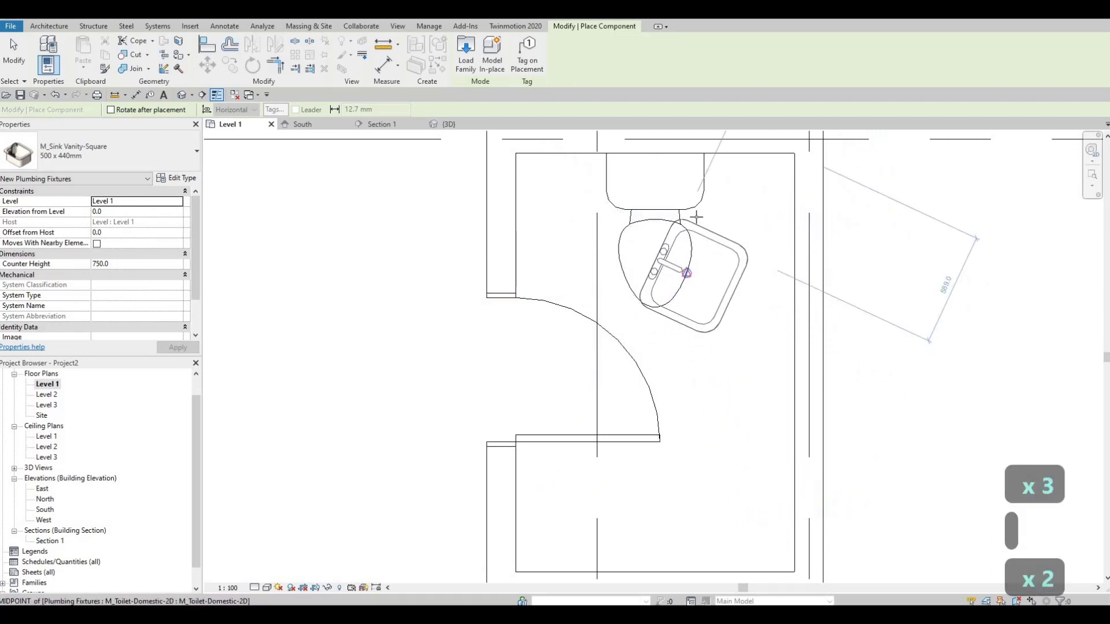
key("space")
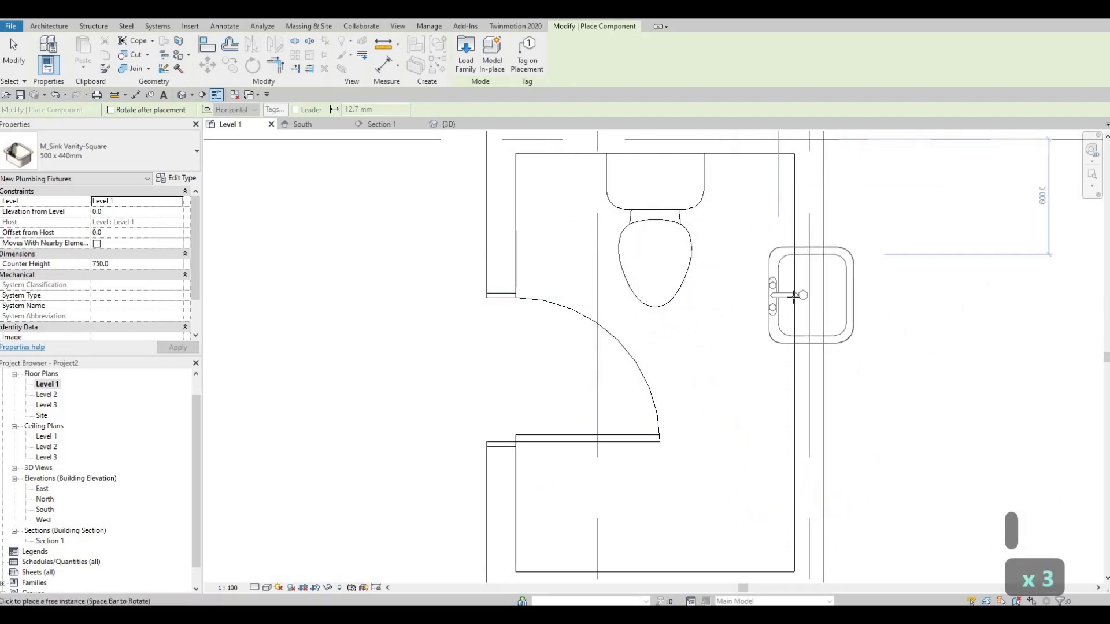
- Rotate the unplaced sink square to the washroom's exterior wall, ending with its faucet towards the closet-side wall
key("space")
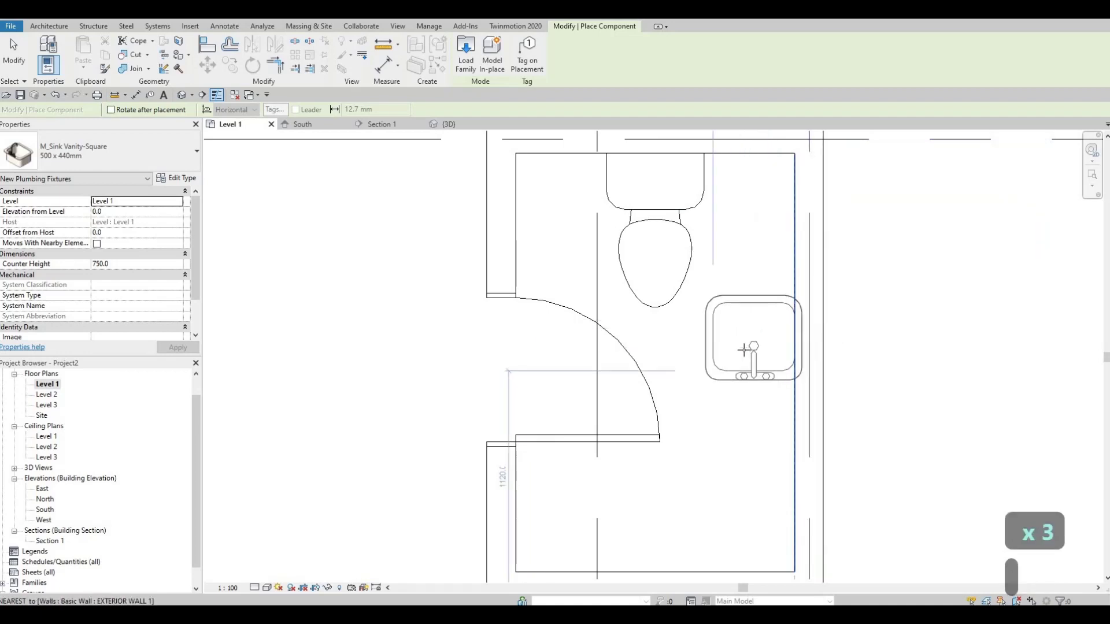
key("space")
key("space")
key("space")
key("space")
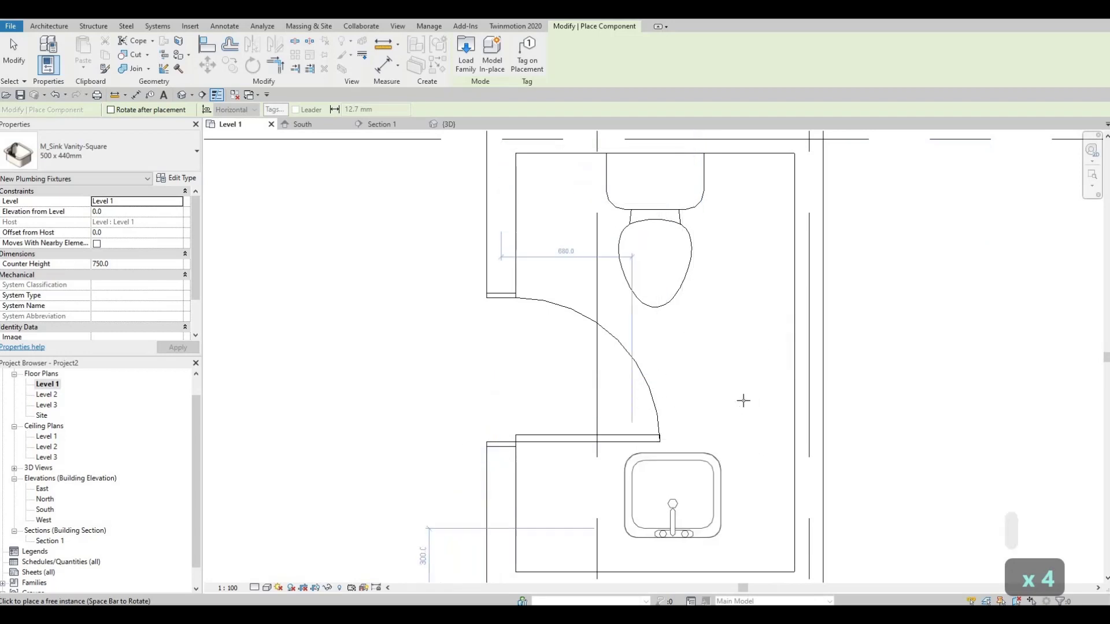
- Align the unplaced sink to the stair's angled break line and cycle its rotation, ending with the faucet towards the closet-side wall
scroll(743, 397, "down", 5)
scroll(625, 447, "down", 2)
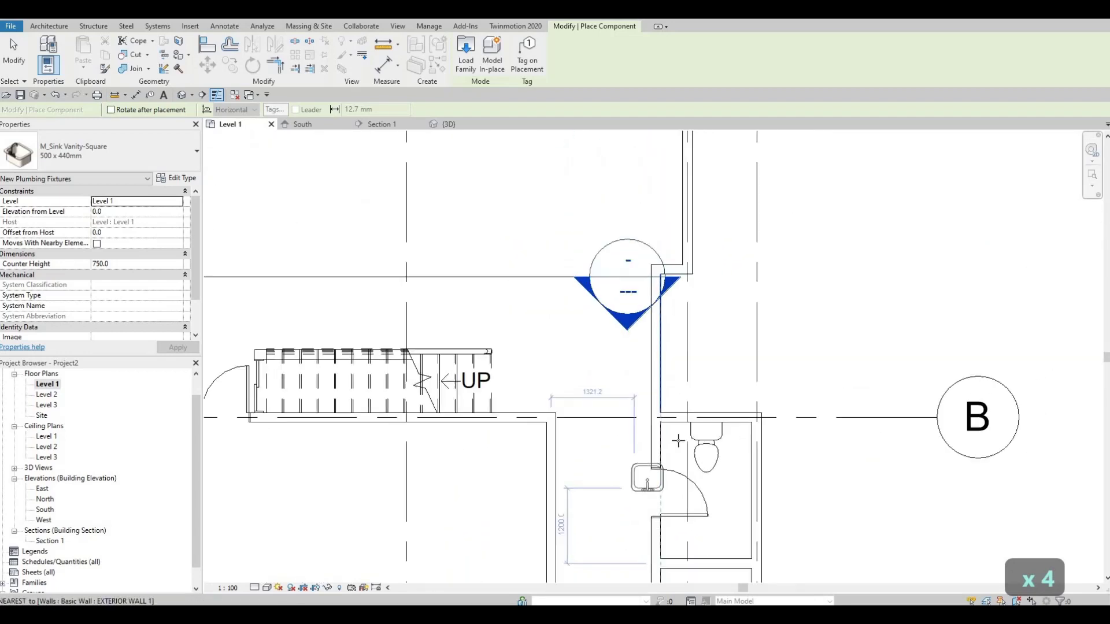
scroll(523, 418, "up", 4)
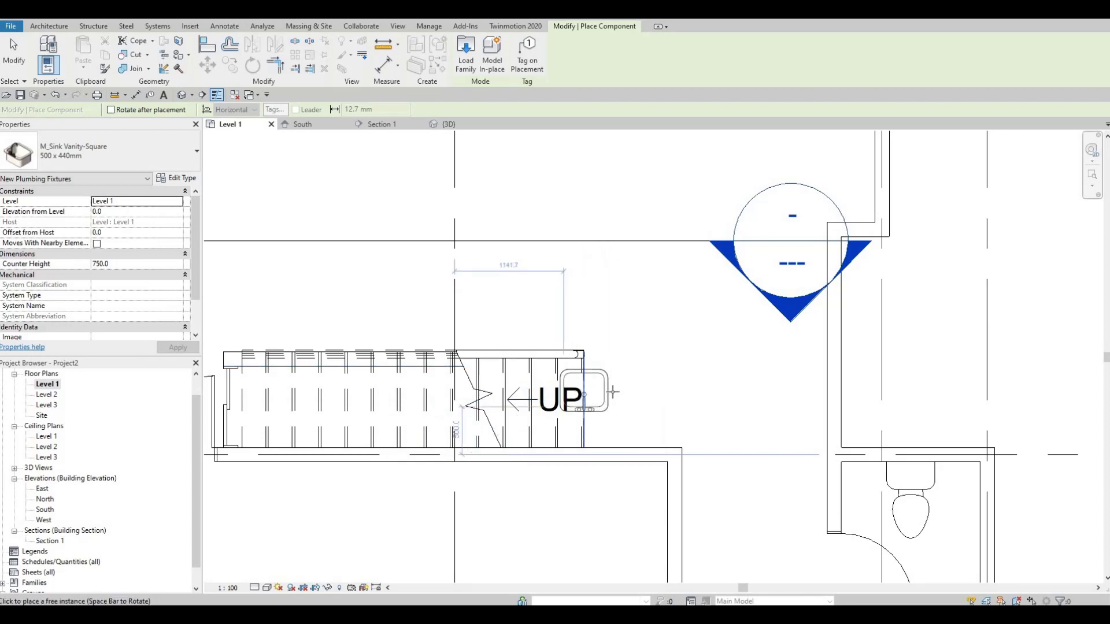
scroll(665, 379, "down", 2)
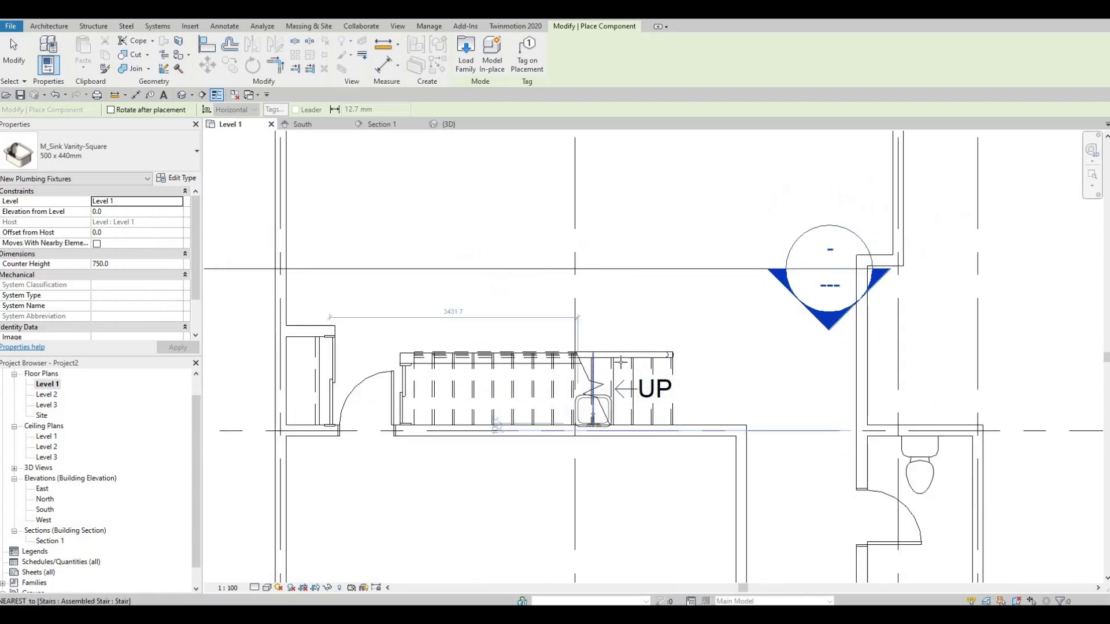
scroll(621, 361, "up", 2)
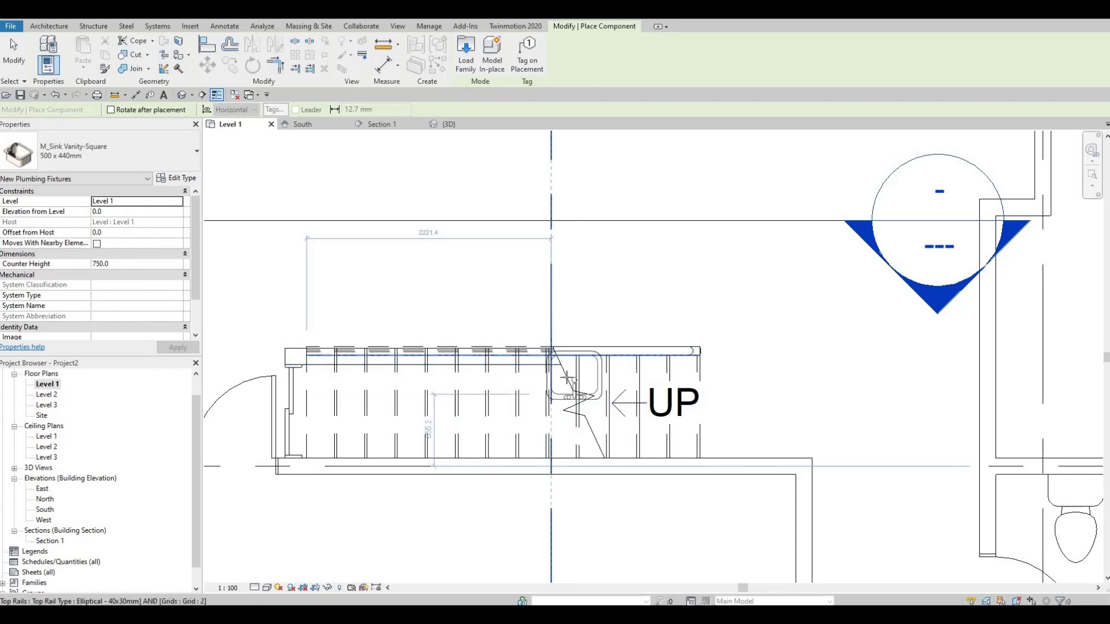
scroll(567, 376, "up", 2)
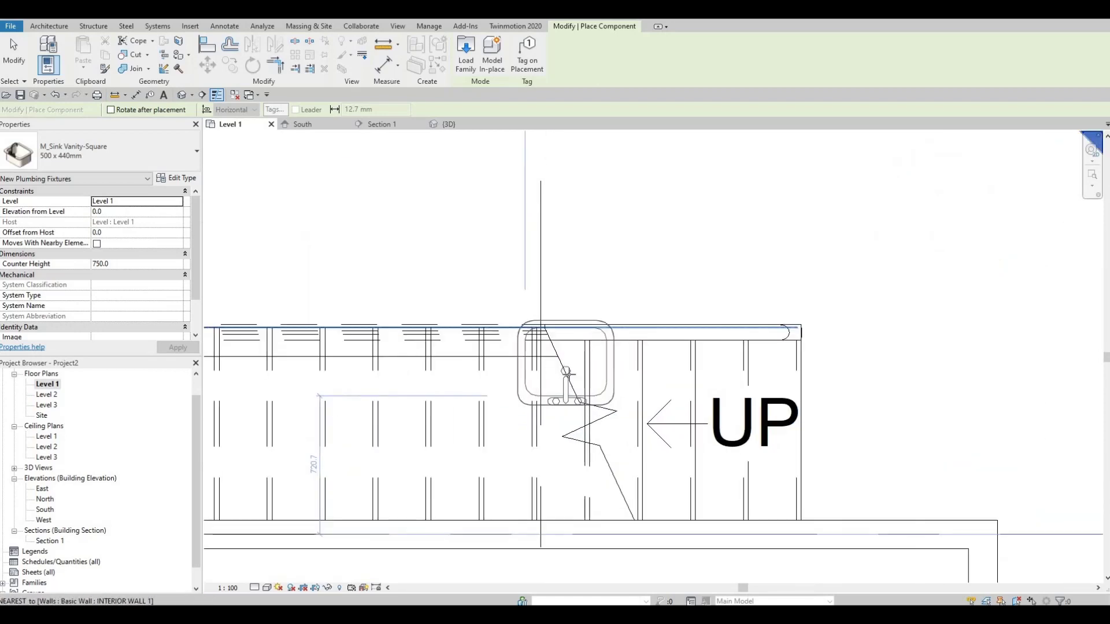
key("space")
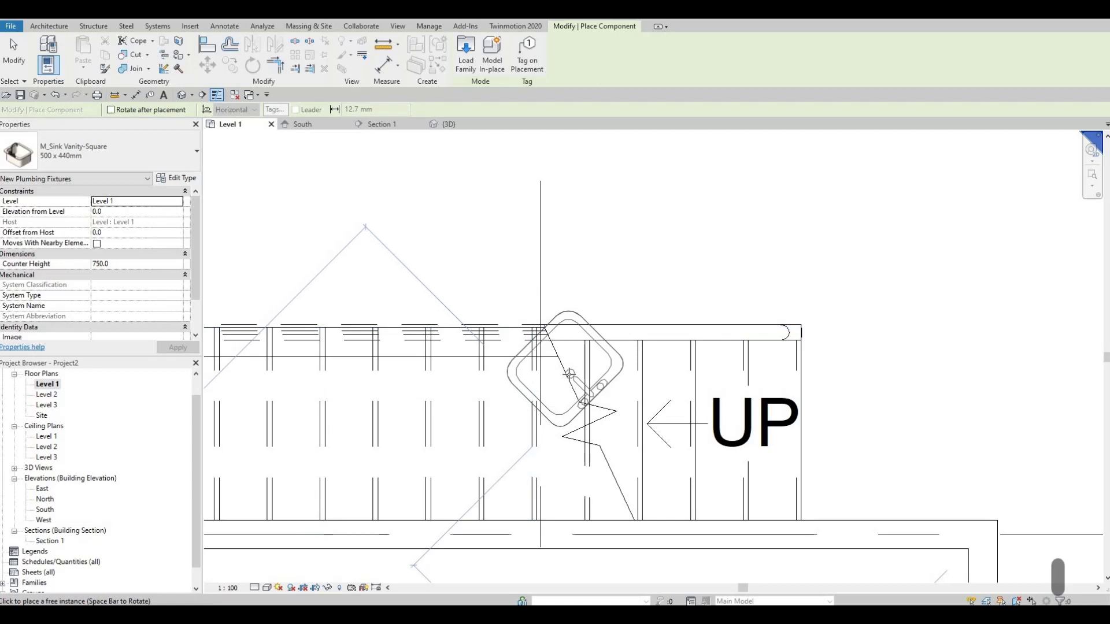
key("space")
key("space")
key("space")
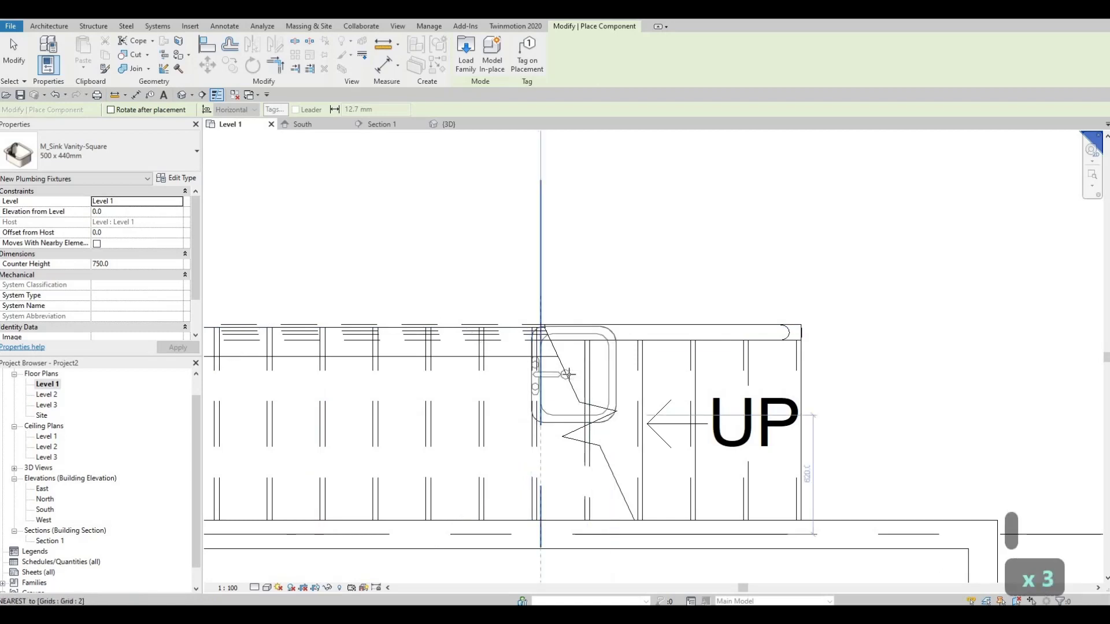
key("space")
- Place the vanity sink in the washroom, about 620 mm from the door-side wall's centreline and 180 mm from the closet-side wall's
scroll(756, 427, "down", 5)
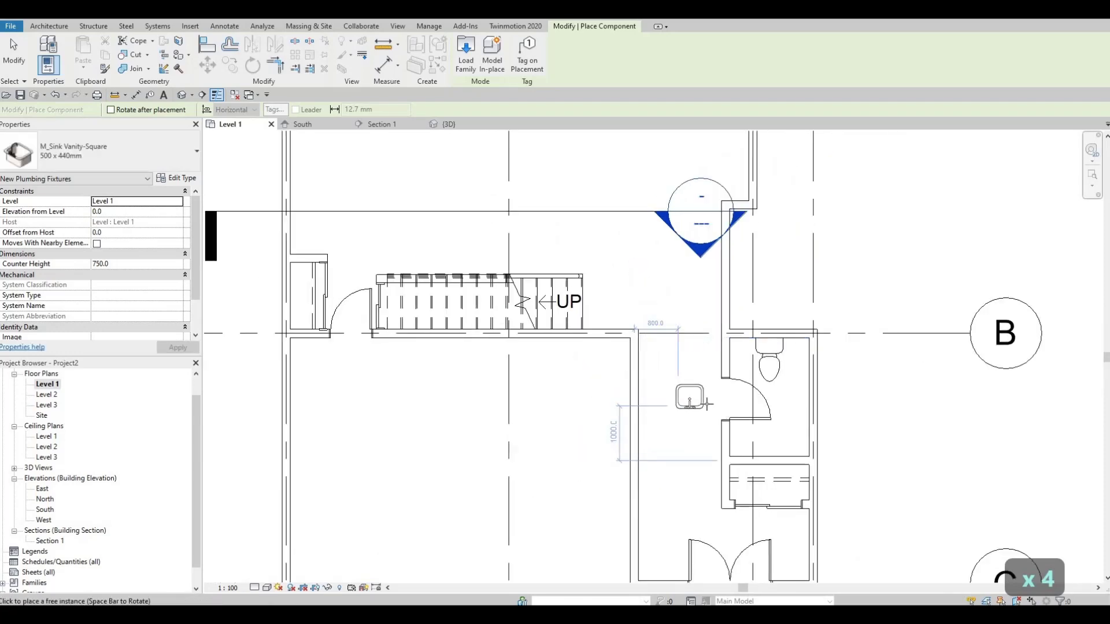
middle_click_drag(782, 433, 711, 409)
scroll(711, 409, "up", 4)
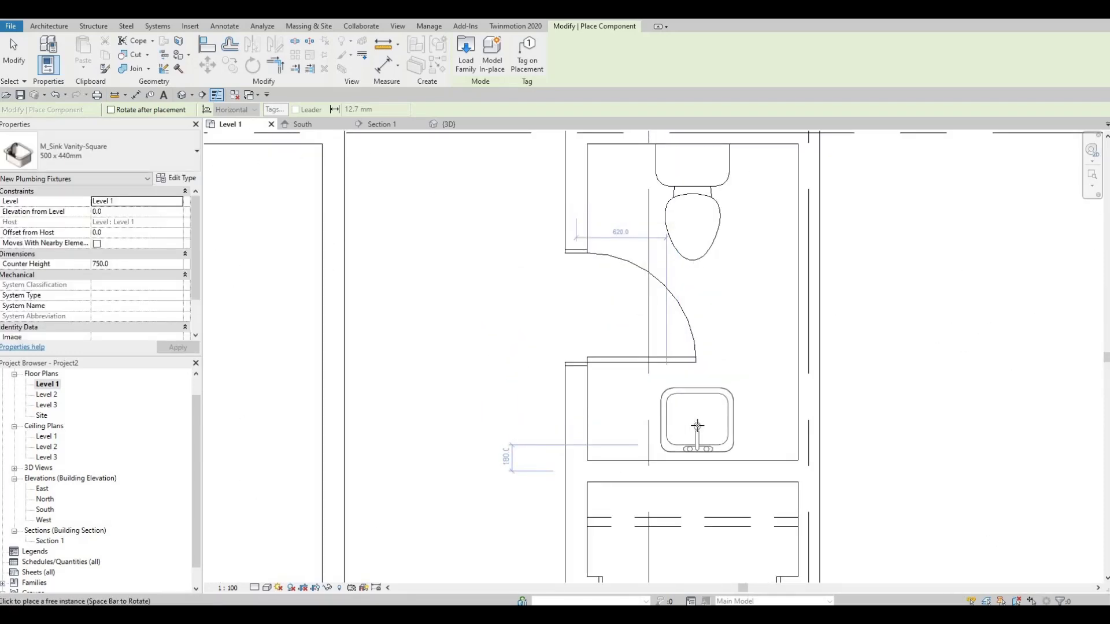
left_click(696, 426)
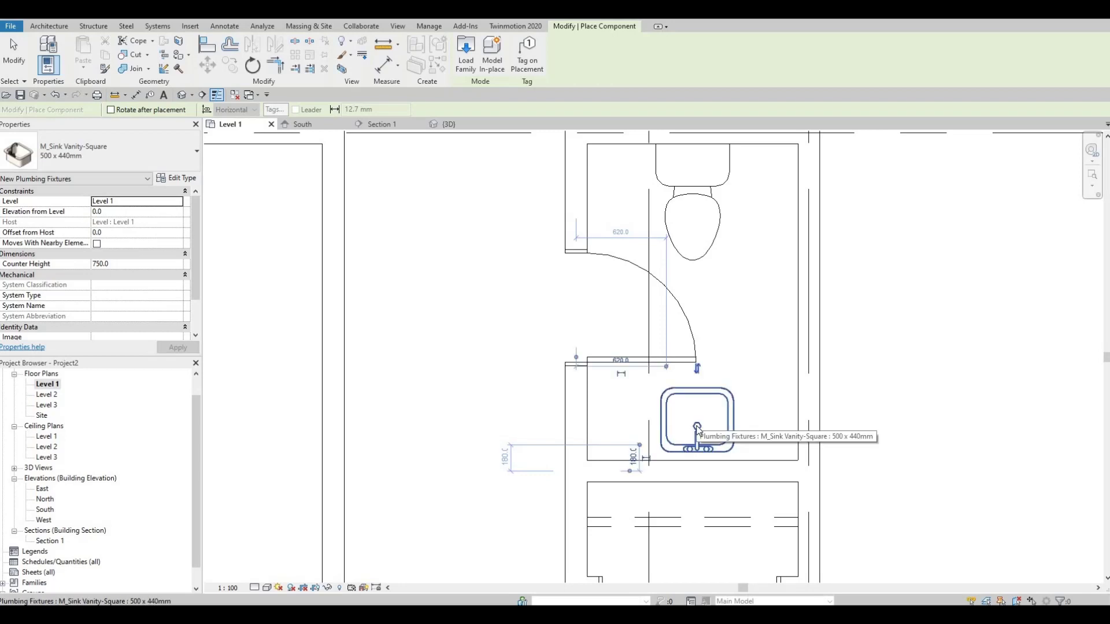
key("Escape")
key("Escape")
scroll(511, 348, "down", 1)
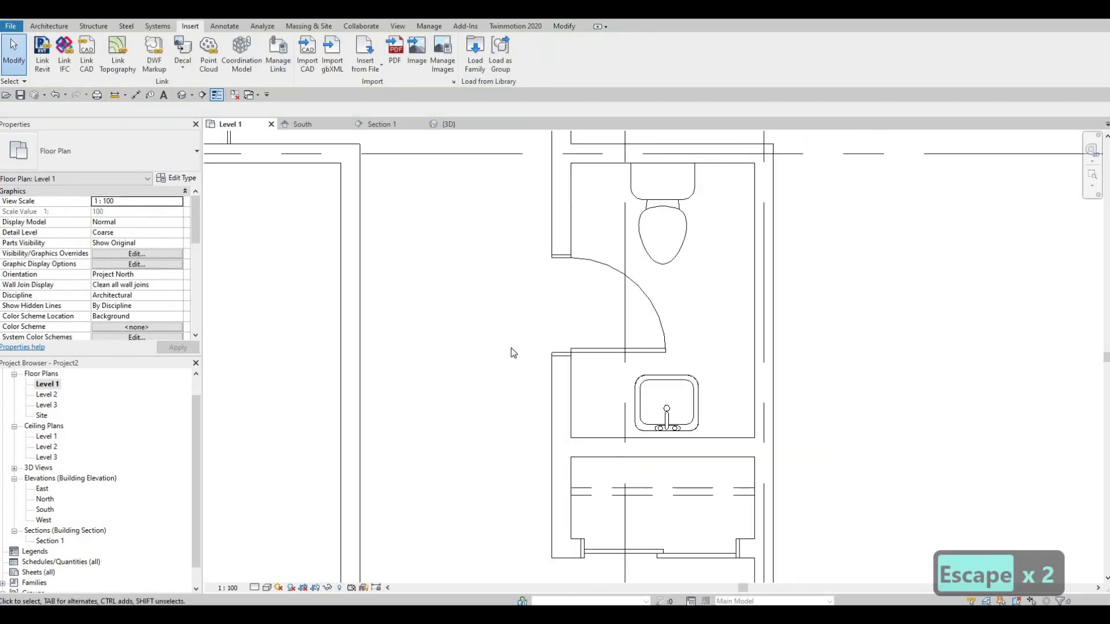
scroll(511, 348, "down", 2)
middle_click_drag(687, 358, 820, 355)
scroll(780, 366, "down", 1)
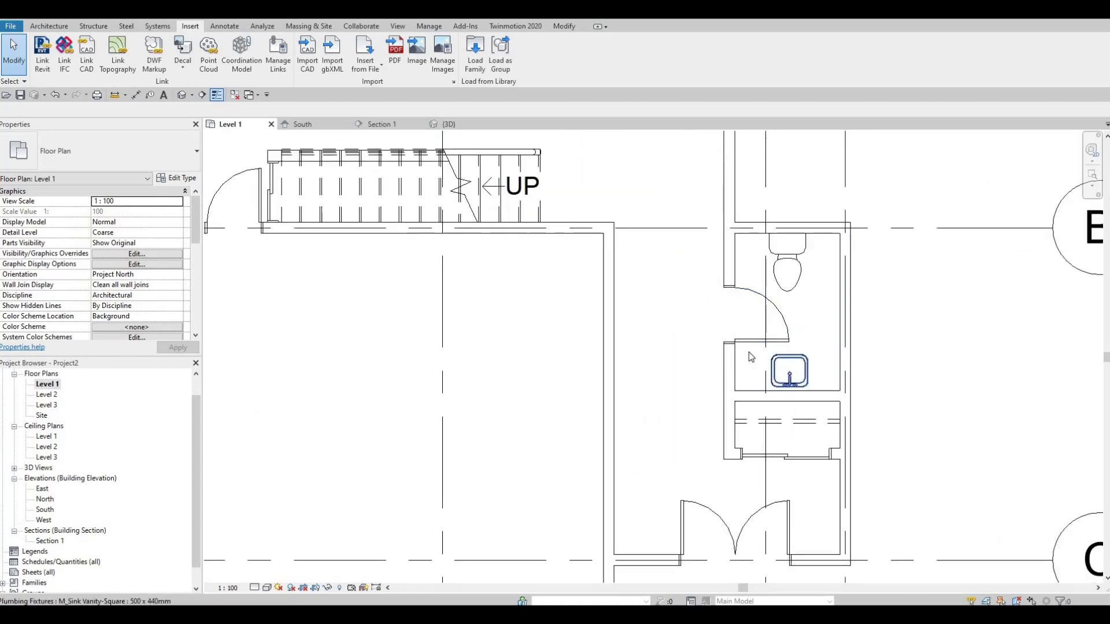
scroll(684, 329, "down", 3)
key("F1")
key("F1")
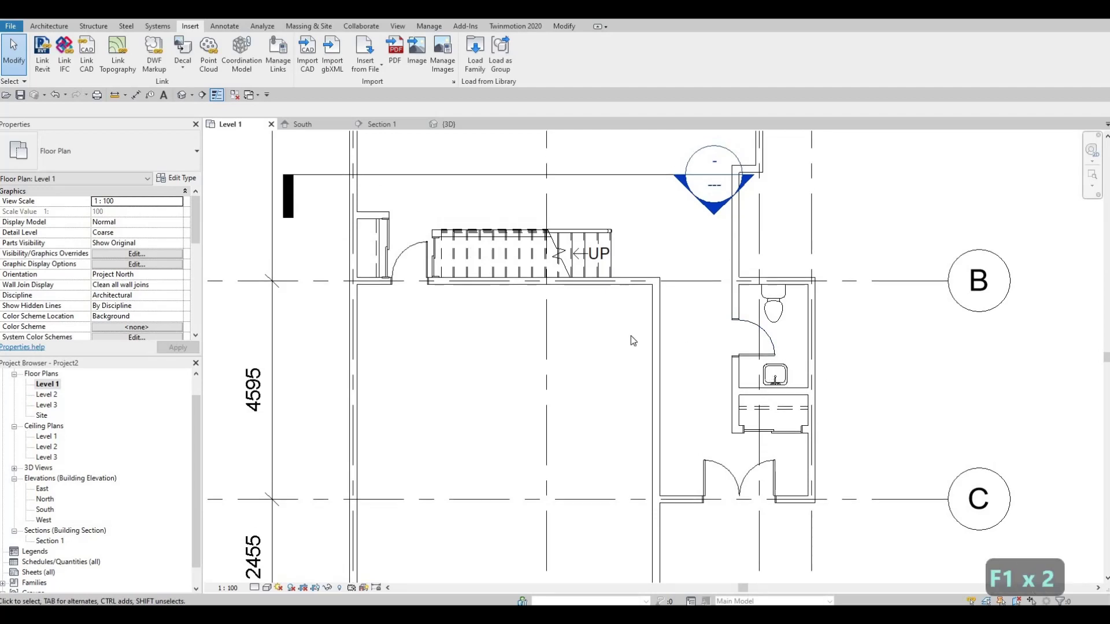
- Draw a Thin Lines detail line about 1450 mm long, wall to wall along the sink's front edge, using the closet line as source
scroll(371, 247, "up", 5)
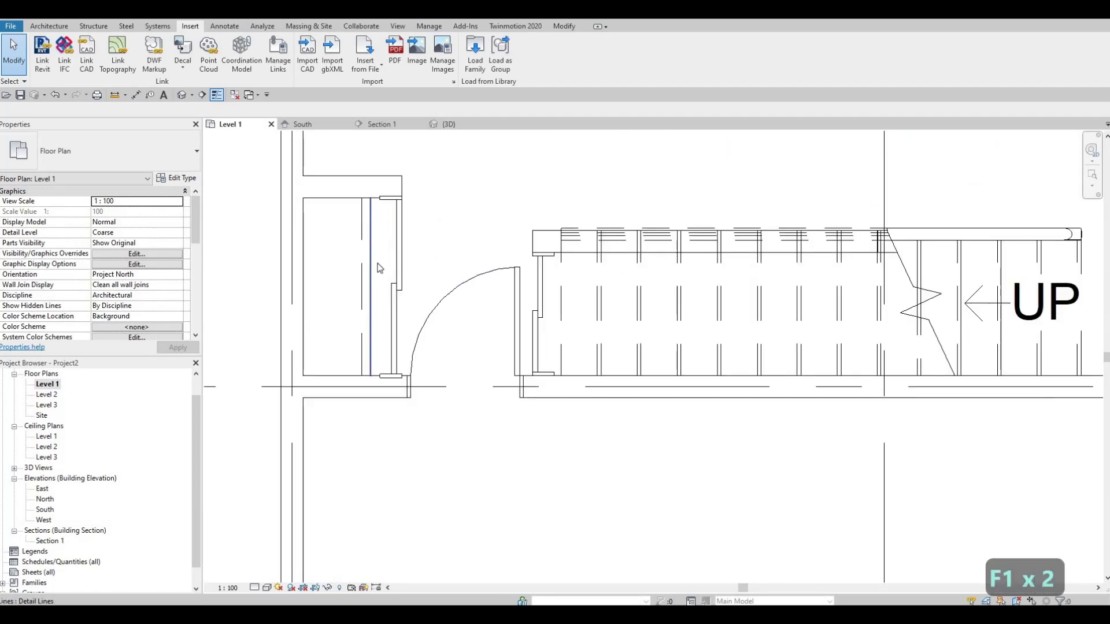
left_click(379, 267)
key("c")
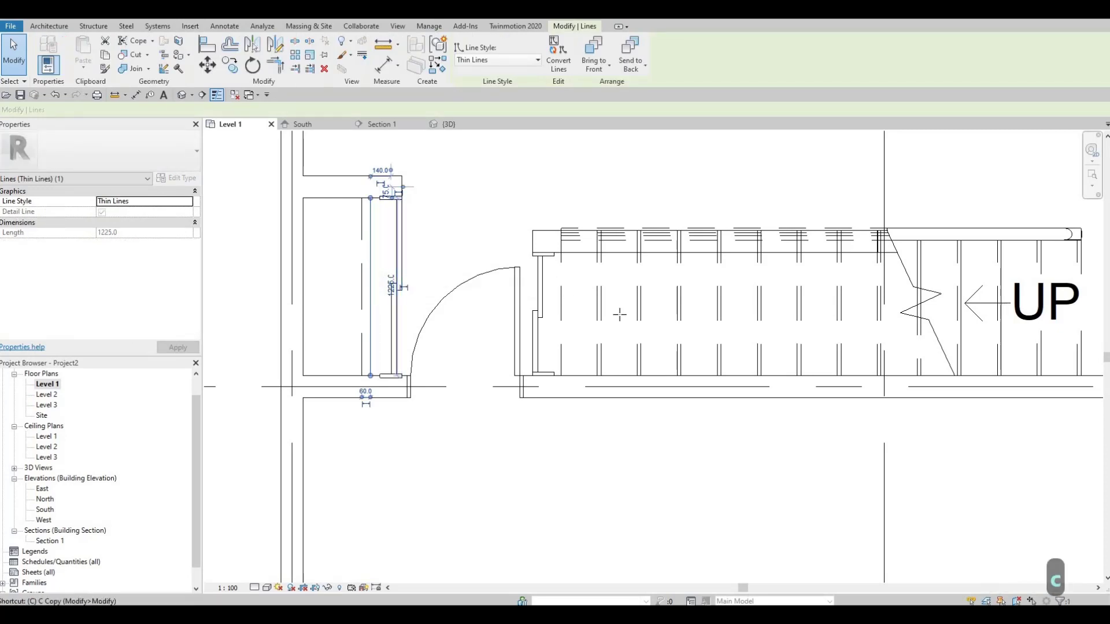
key("s")
scroll(624, 306, "down", 3)
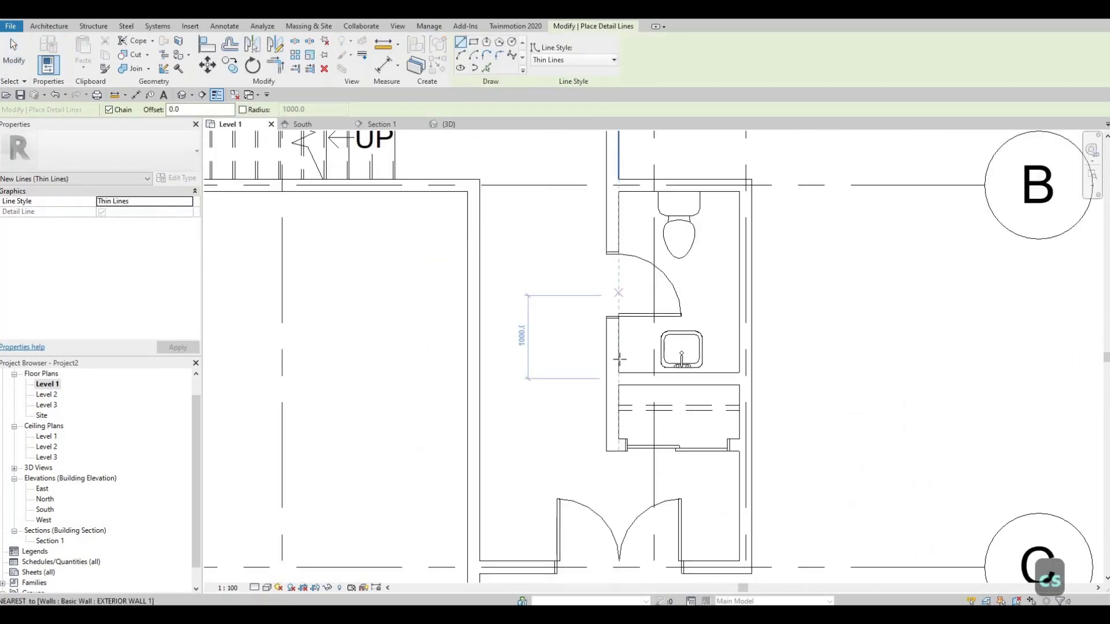
scroll(619, 359, "up", 3)
left_click(787, 350)
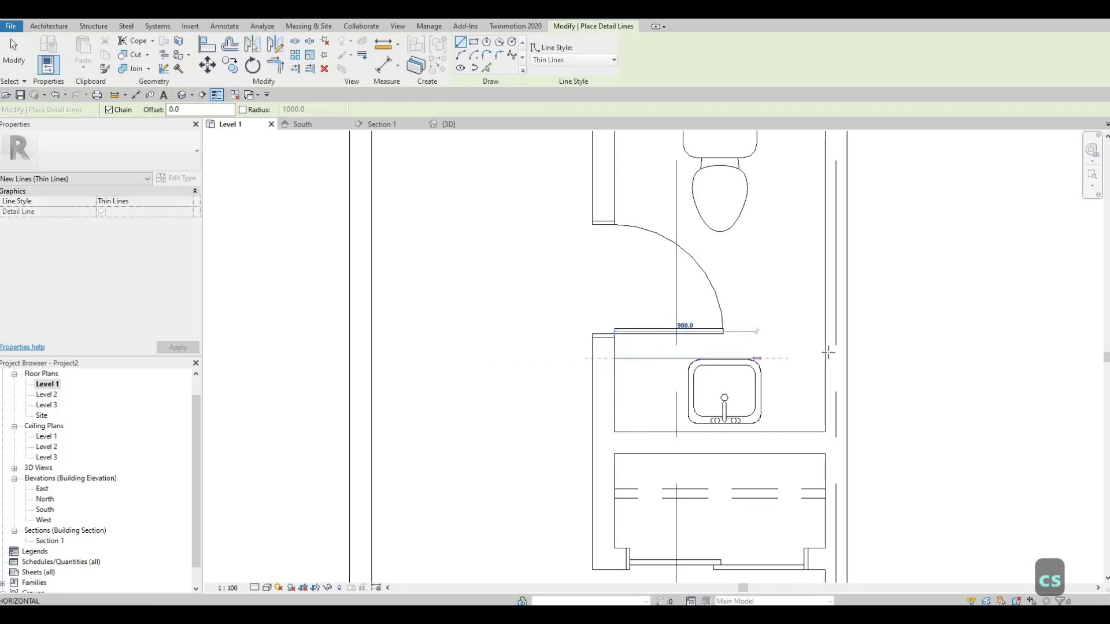
key("Escape")
key("Escape")
key("Escape")
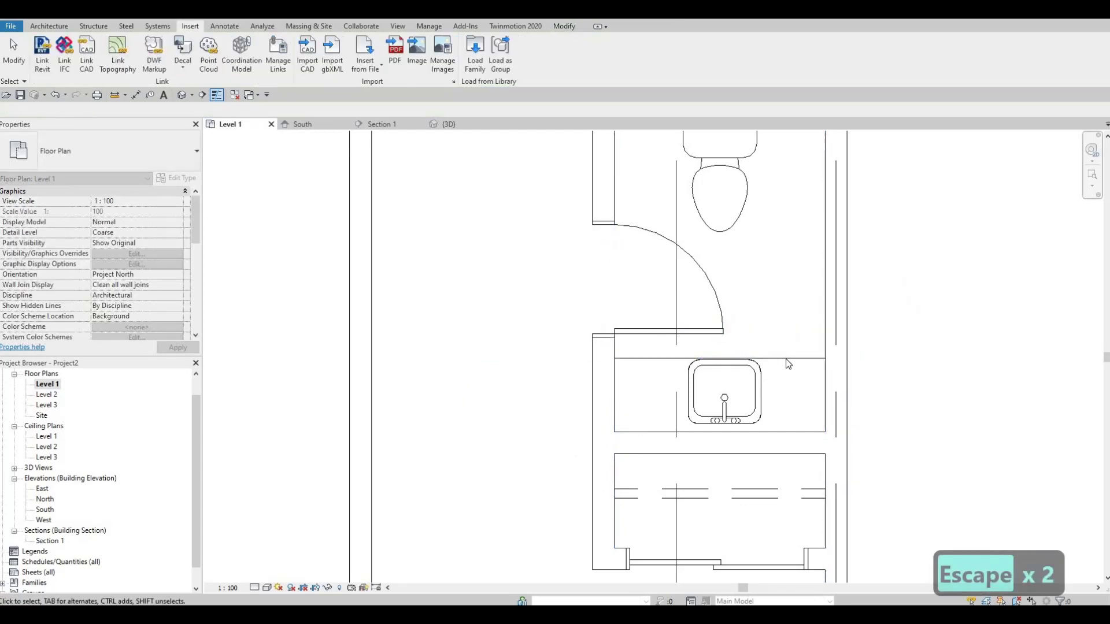
- Nudge the counter line one increment away from the sink's front edge, and nudge the sink one increment towards the door-side wall
left_click(779, 358)
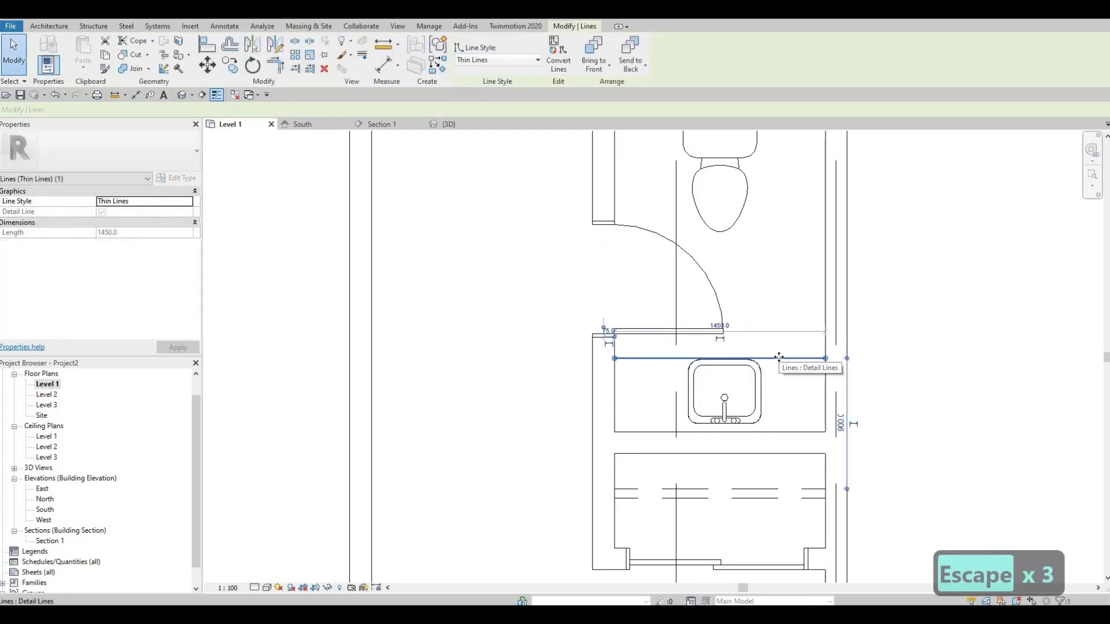
key("Up")
key("Escape")
key("Escape")
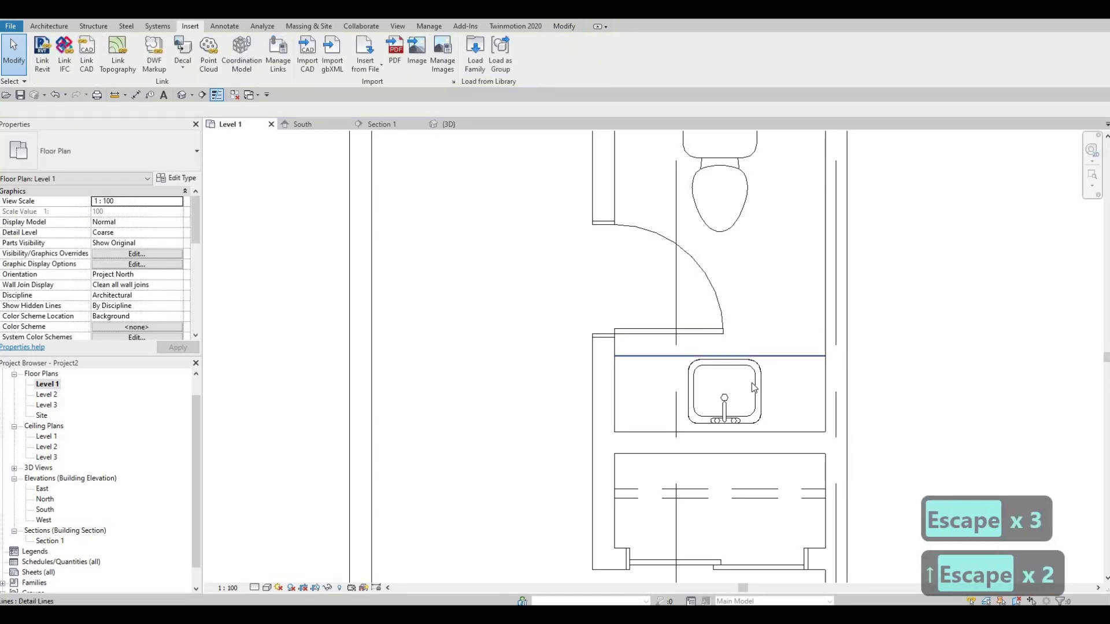
left_click(752, 382)
key("Left")
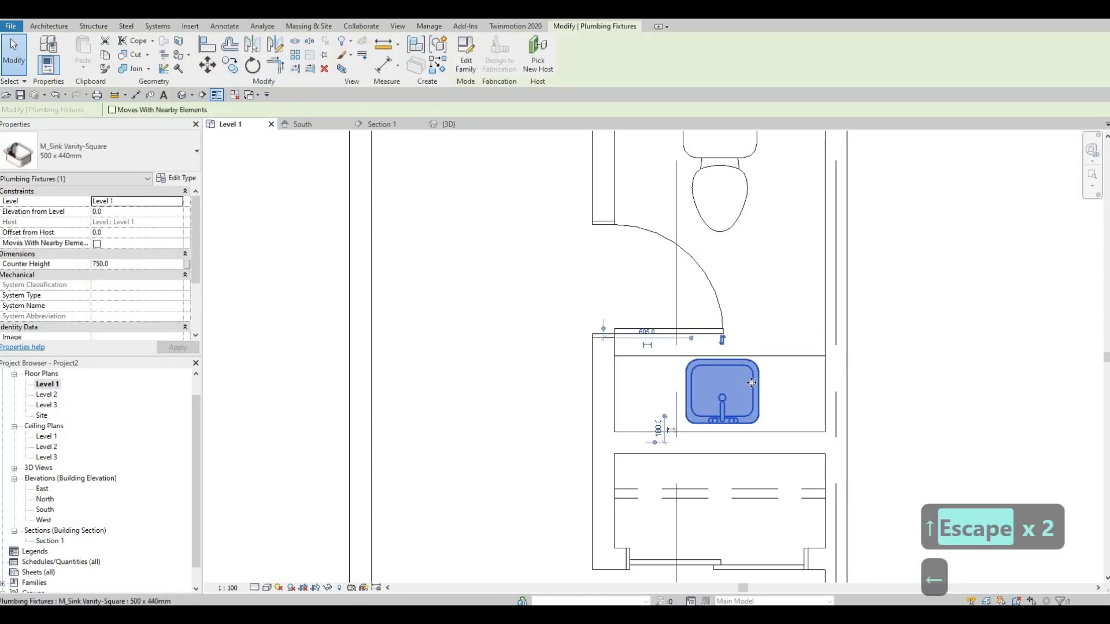
key("Escape")
- Examine the furnished washroom, the adjoining entrance area and the overall Level 1 floor plan layout
scroll(727, 345, "down", 2)
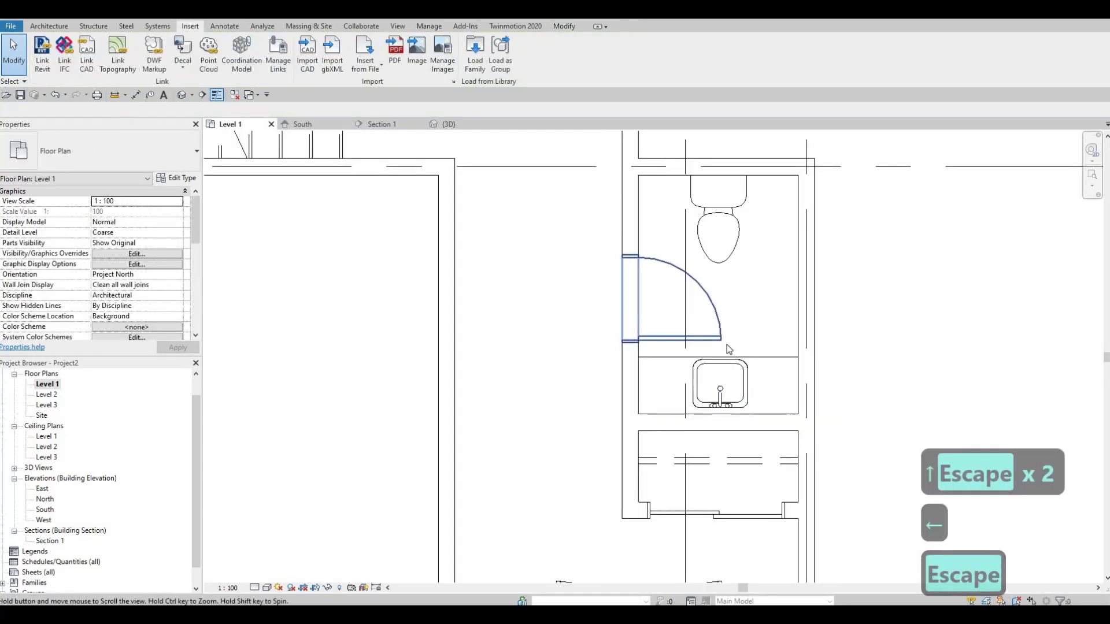
scroll(728, 345, "down", 3)
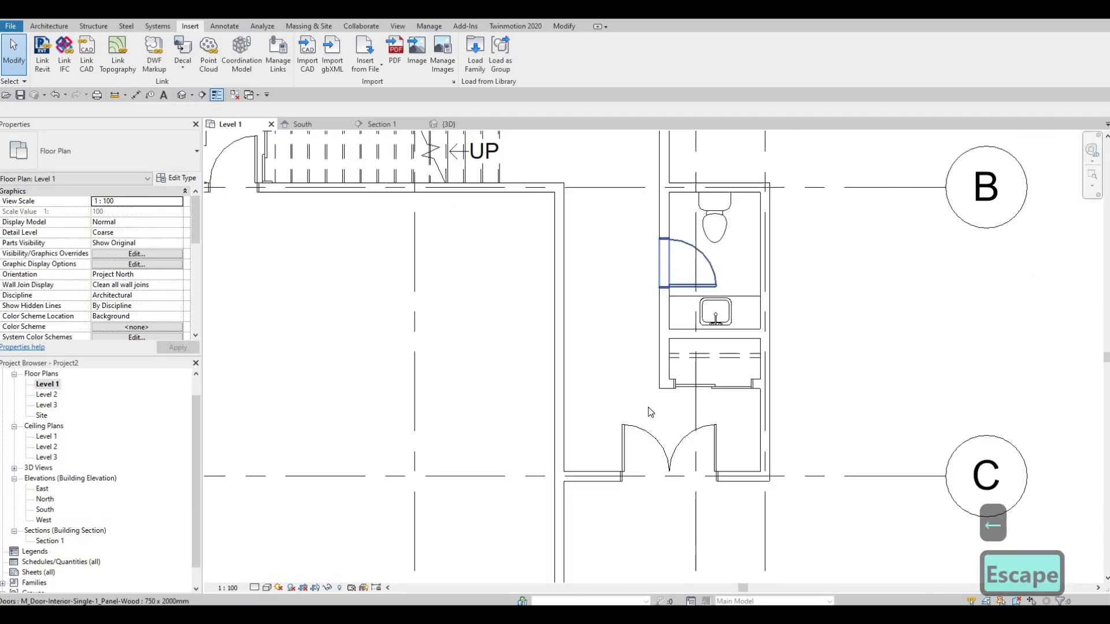
middle_click_drag(639, 350, 649, 374)
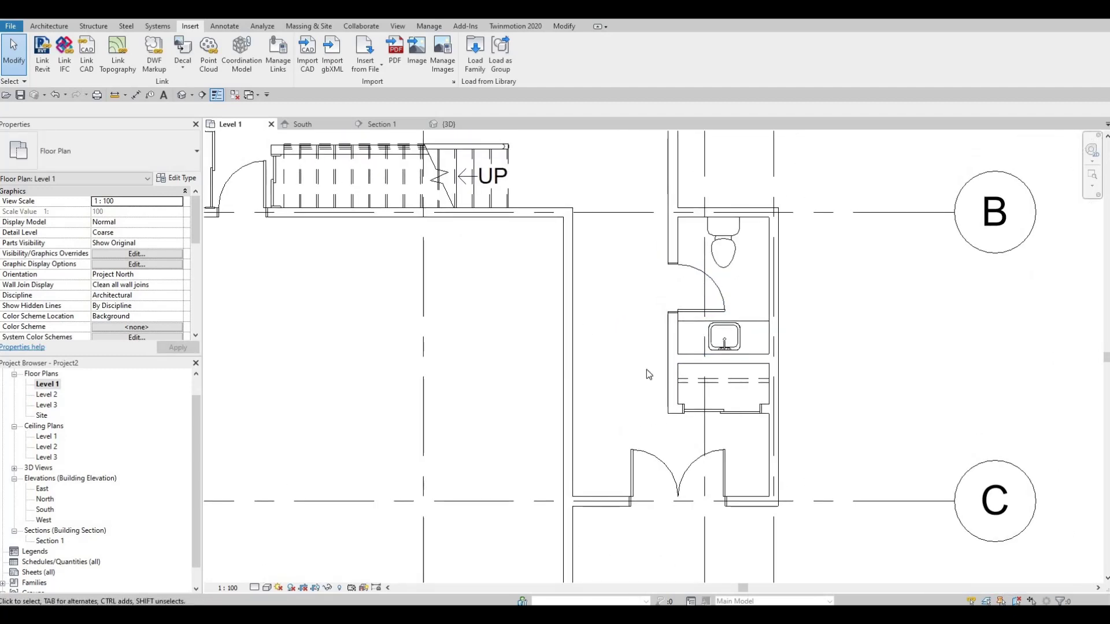
middle_click_drag(639, 287, 646, 314)
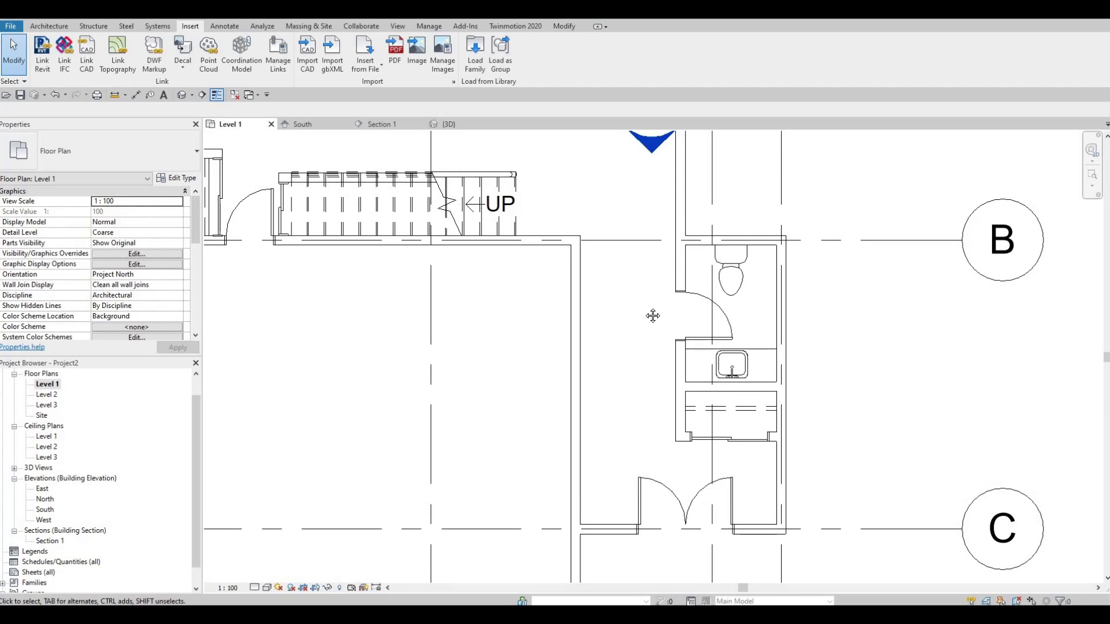
scroll(647, 312, "down", 3)
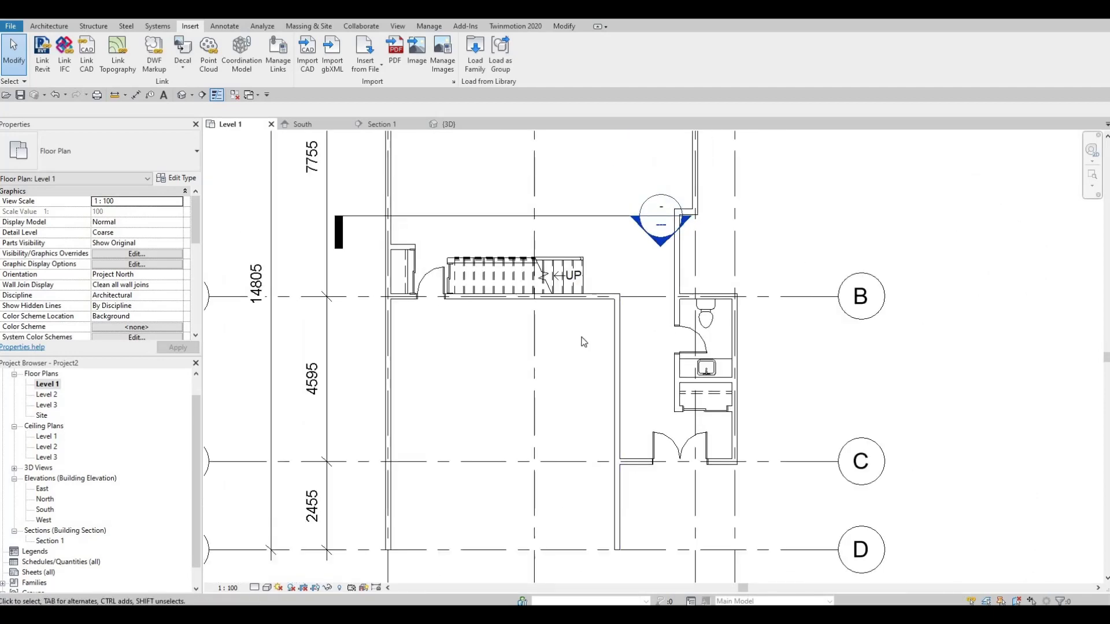
scroll(454, 461, "down", 4)
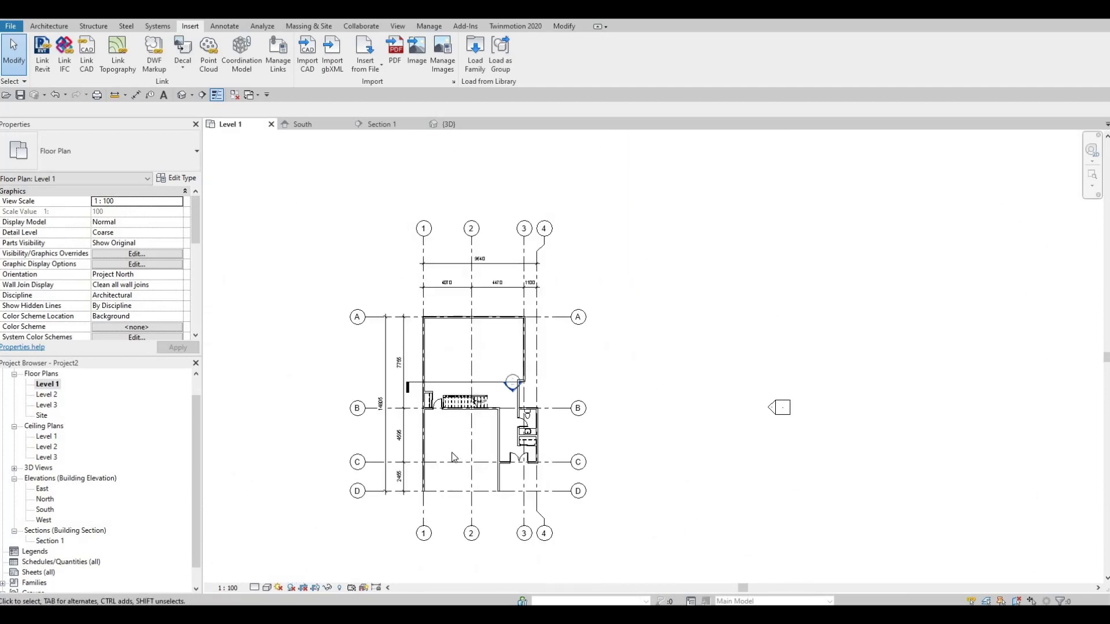
scroll(500, 445, "up", 1)
scroll(501, 444, "down", 1)
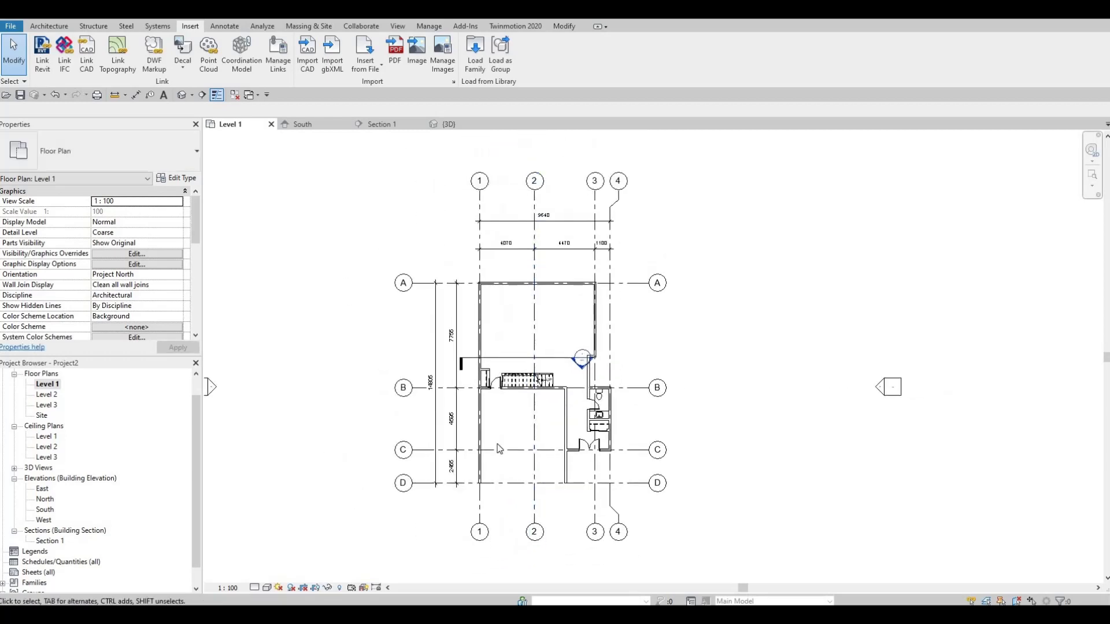